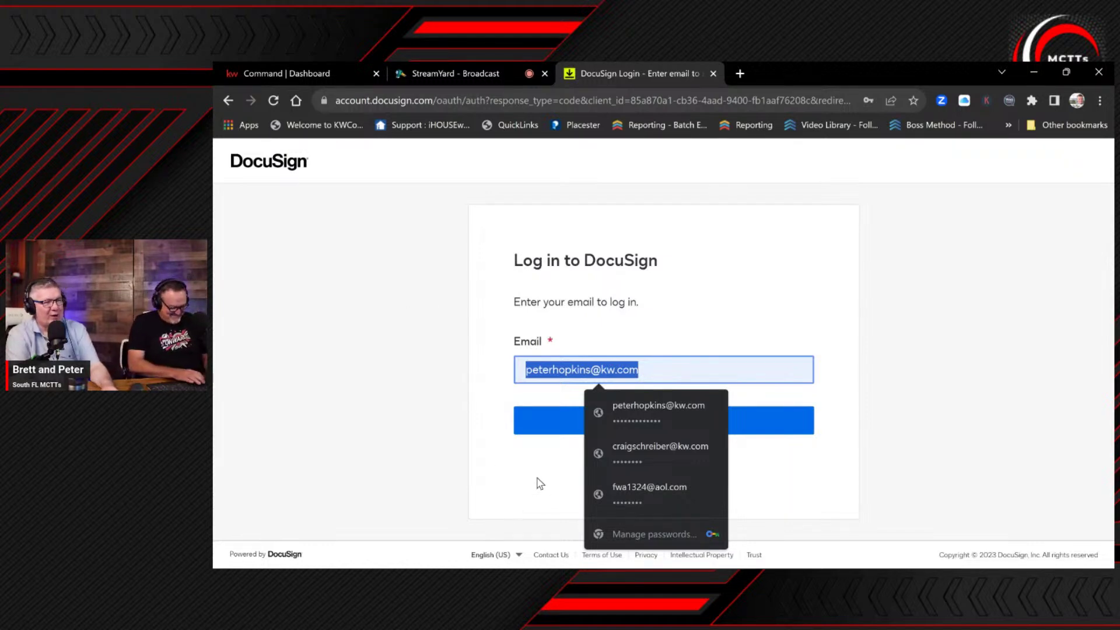
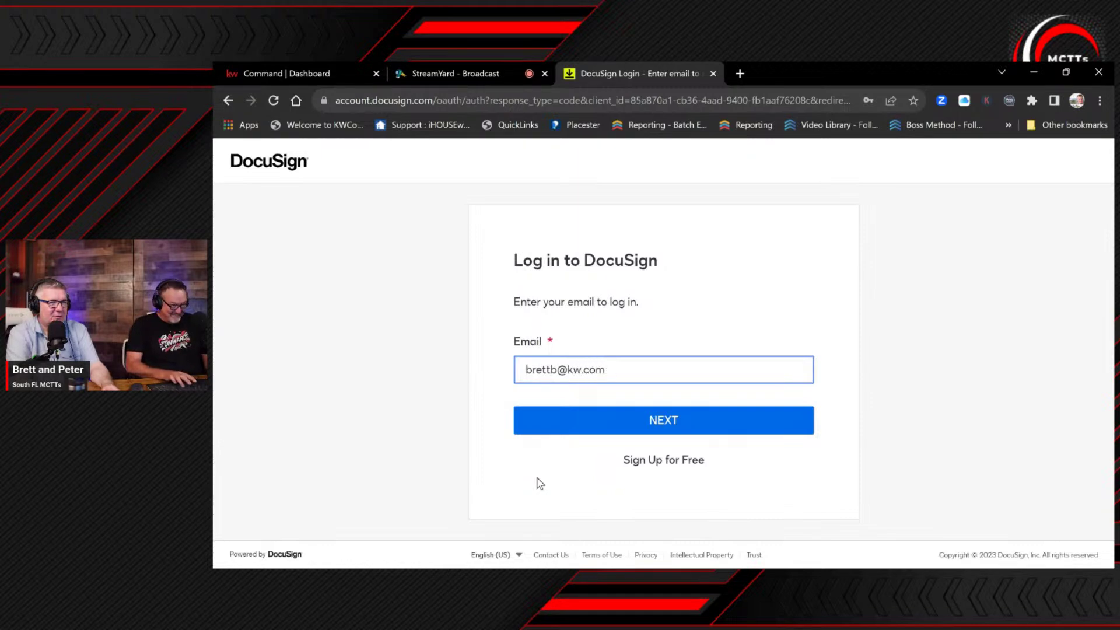
# Sign in to DocuSign with the account e-mail and password
pyautogui.press('Return')
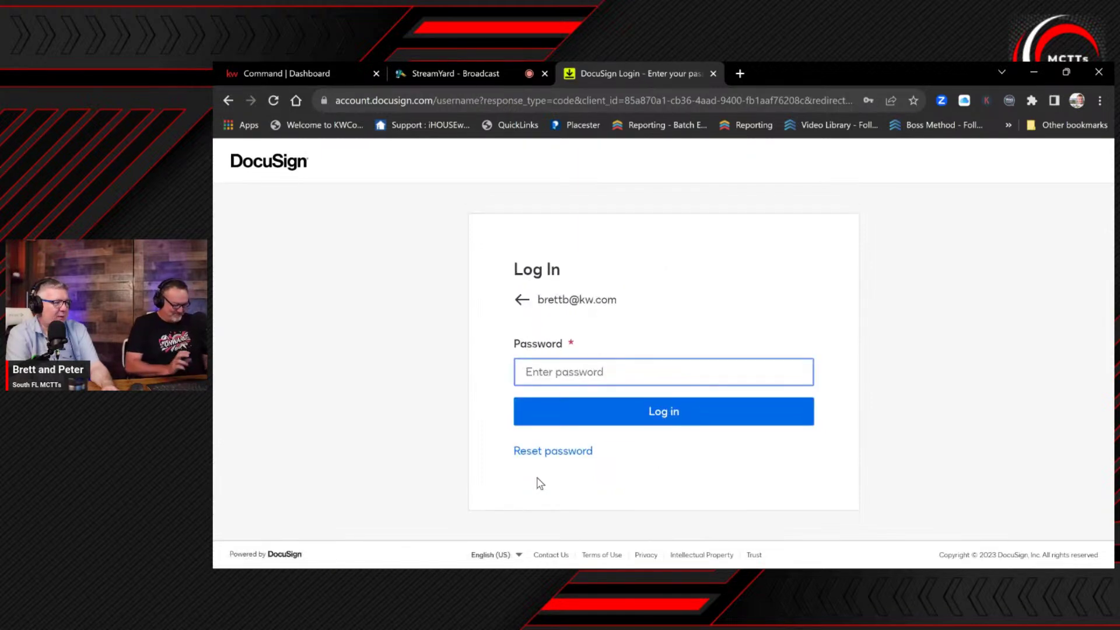
pyautogui.write('•••••••••')
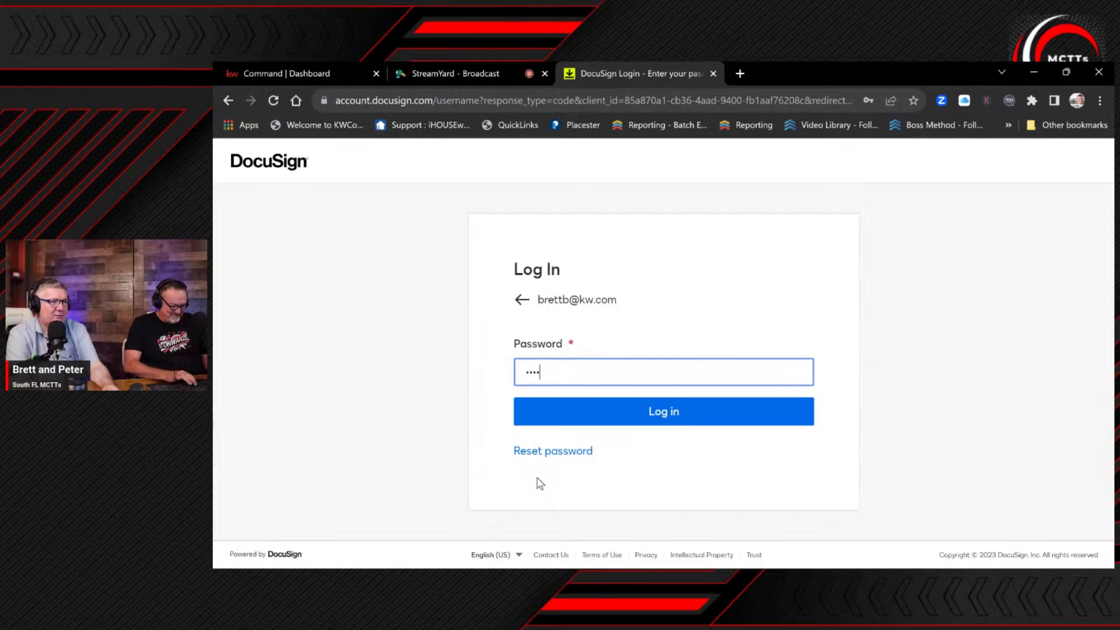
pyautogui.write('•••••')
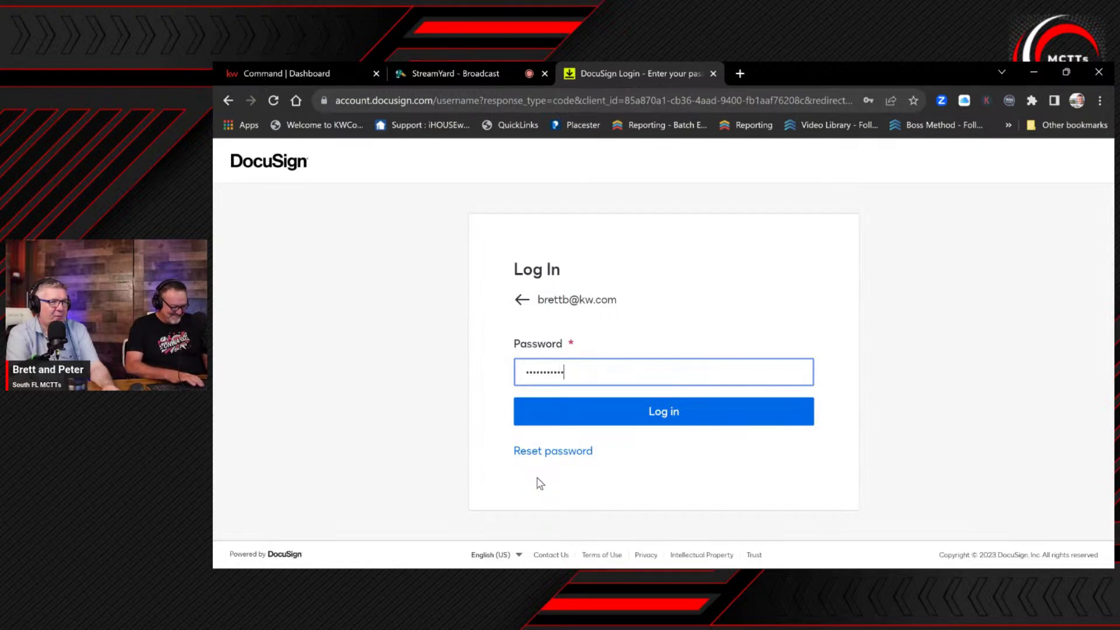
pyautogui.press('Return')
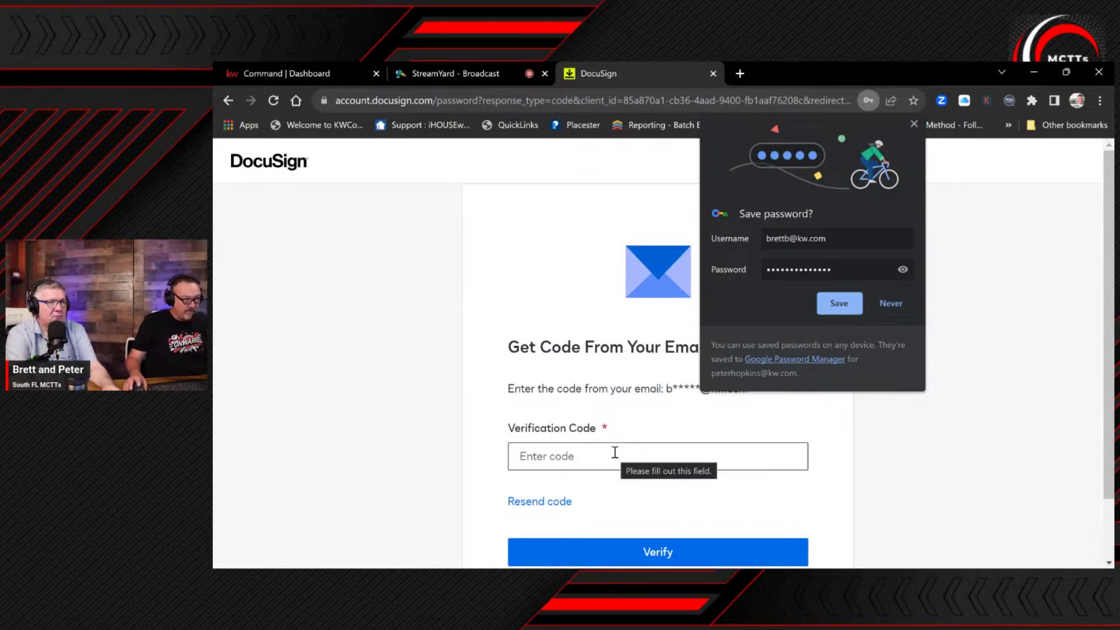
# Dismiss the save-password prompt and verify with the emailed code
pyautogui.click(580, 455)
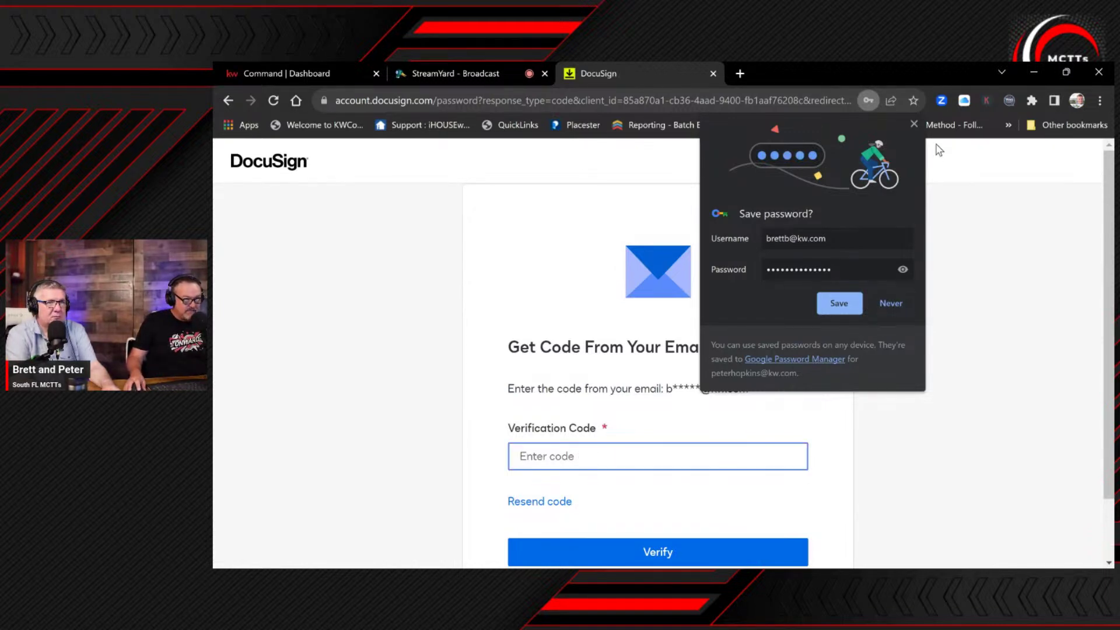
pyautogui.click(914, 123)
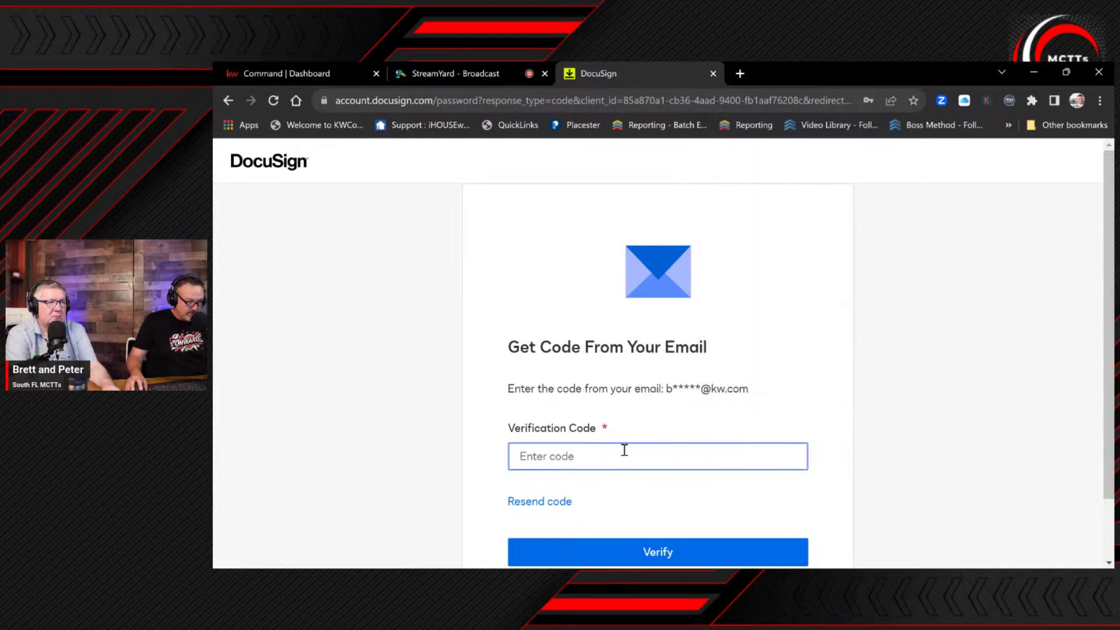
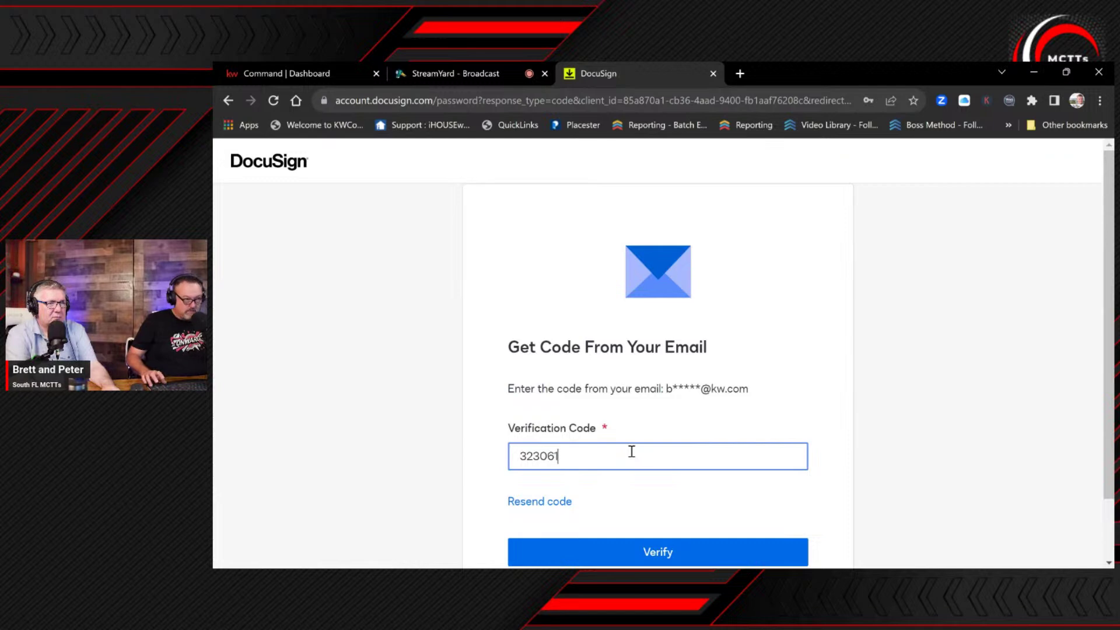
pyautogui.click(684, 547)
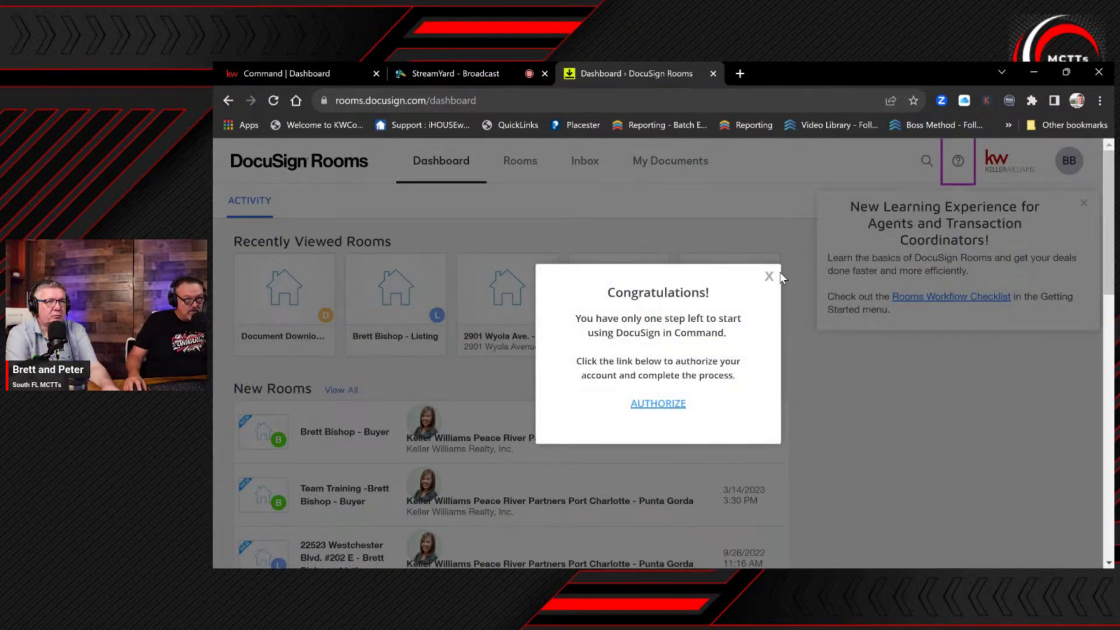
# Close the Congratulations authorization message on the dashboard
pyautogui.click(768, 276)
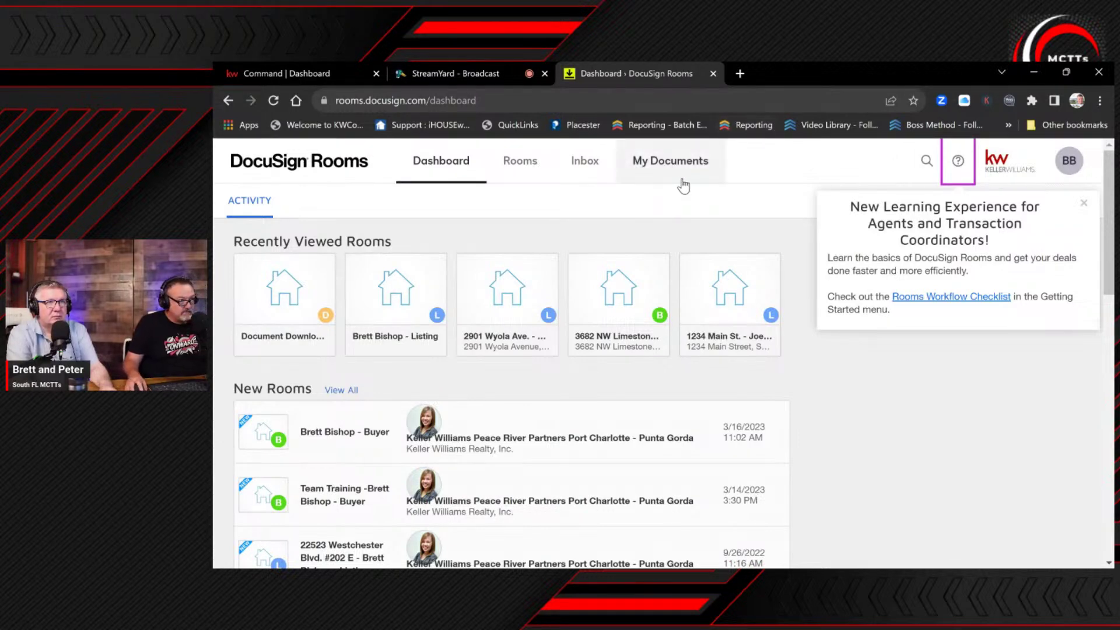
# Create a new room named 'Document Downloads and Prints' on the List & Buy Side
pyautogui.click(519, 163)
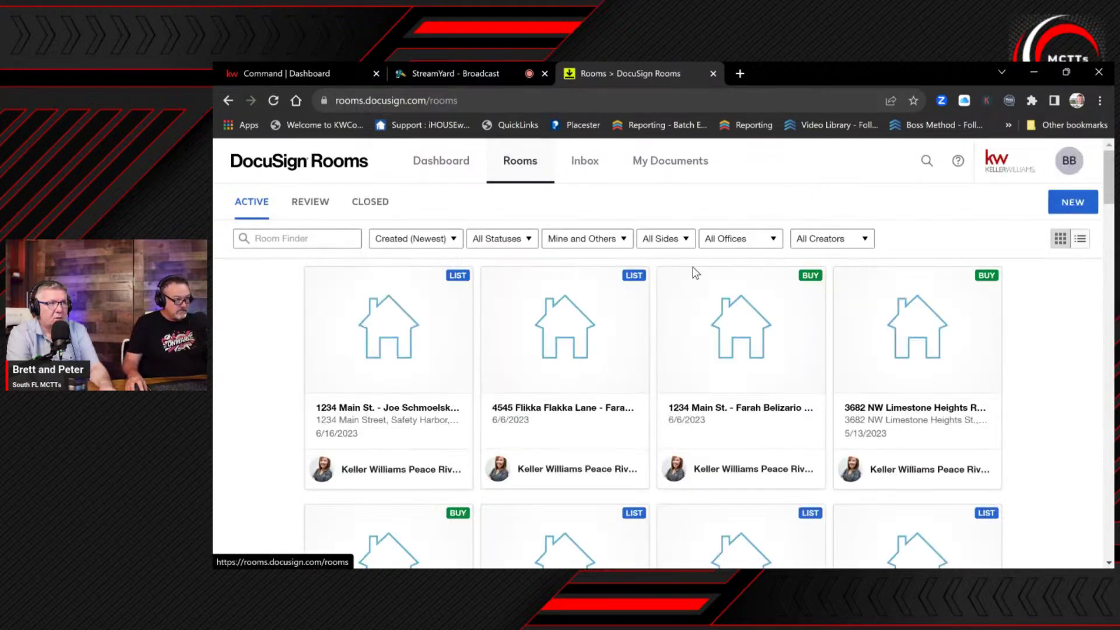
pyautogui.click(1071, 203)
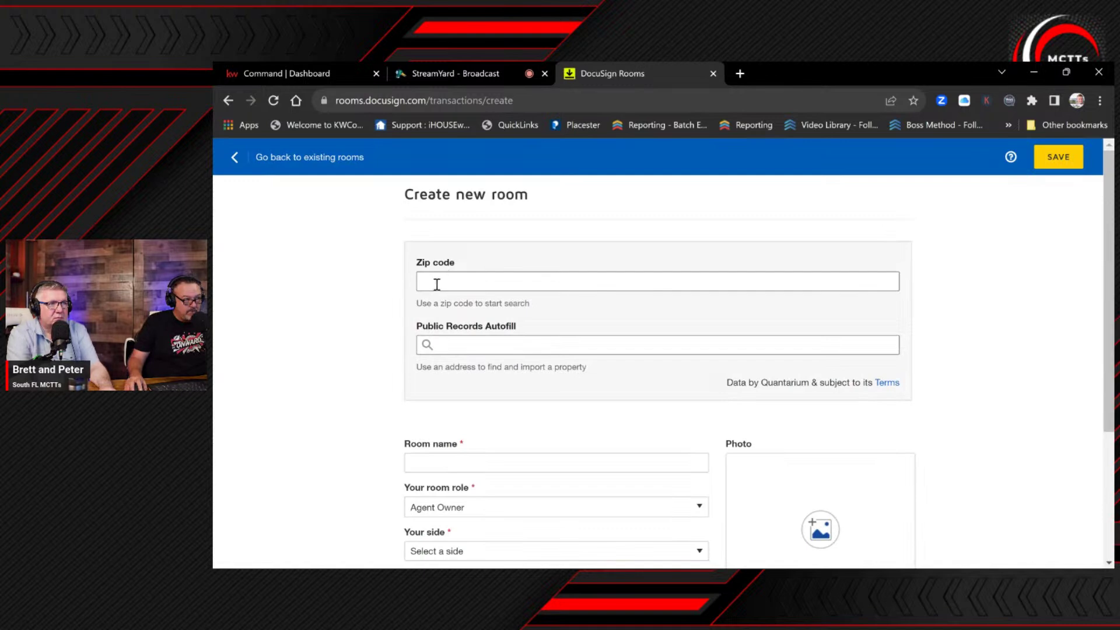
pyautogui.scroll(-1, 449, 313)
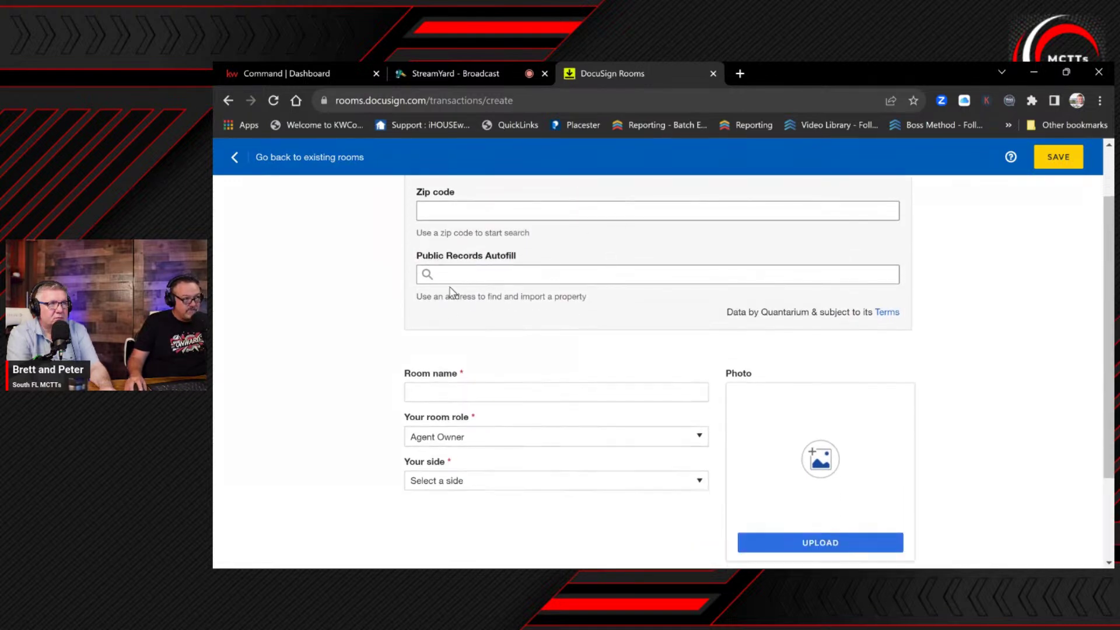
pyautogui.scroll(-1, 374, 345)
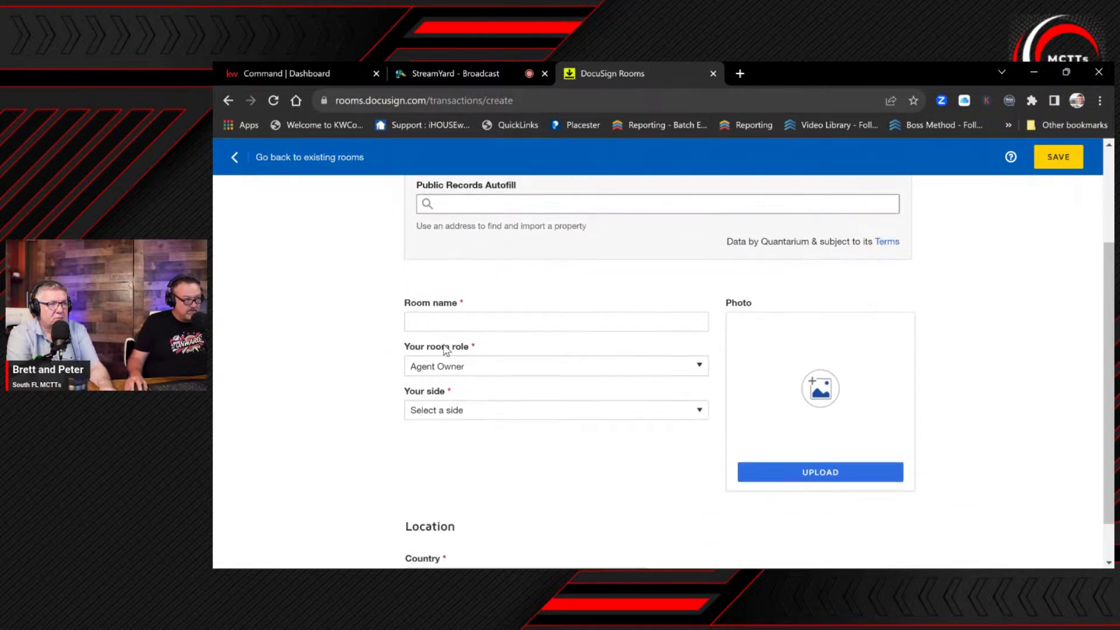
pyautogui.click(483, 317)
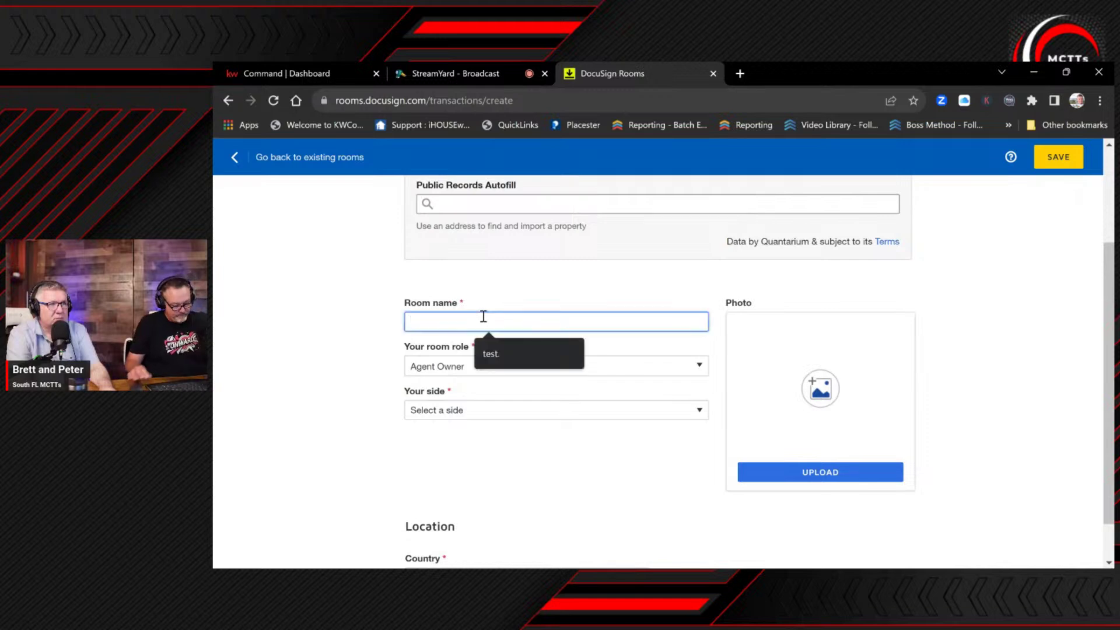
pyautogui.write('Do')
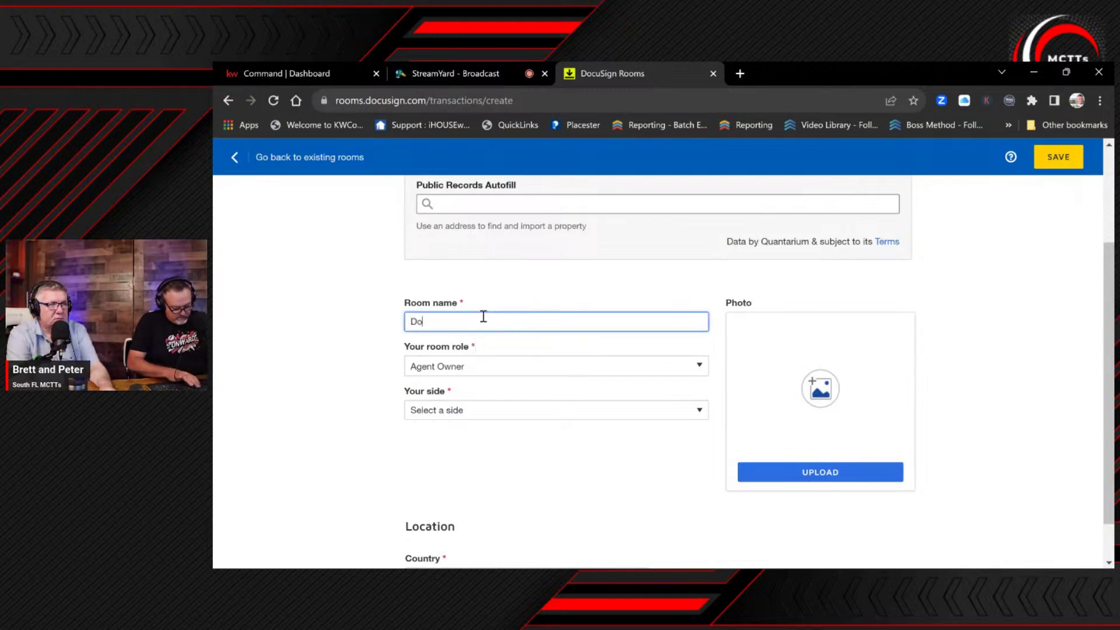
pyautogui.write('cument D')
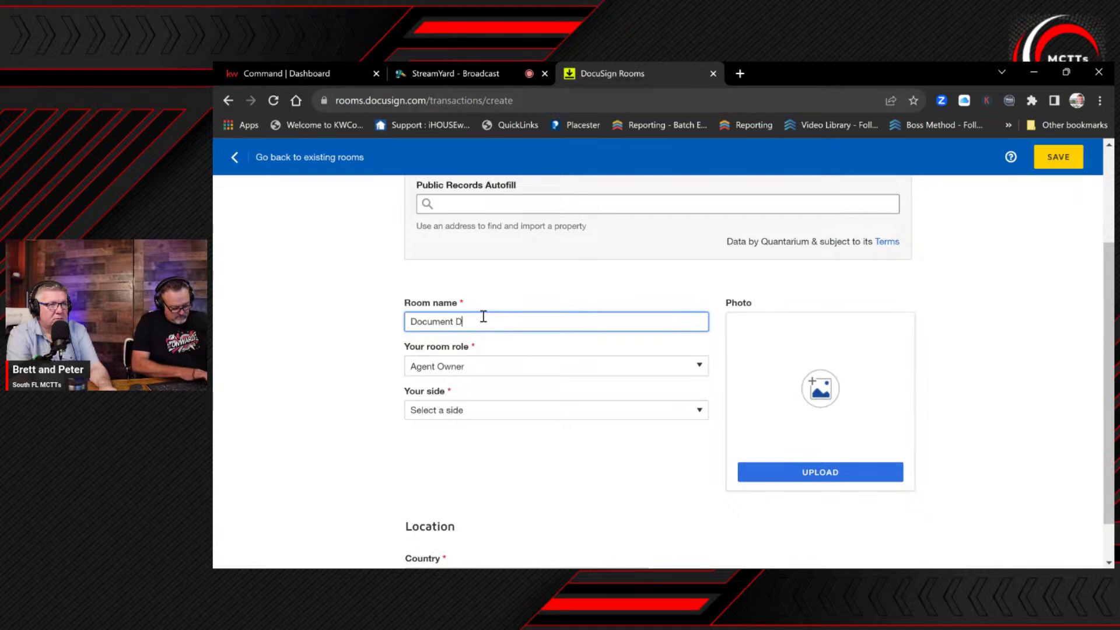
pyautogui.write('ownloads')
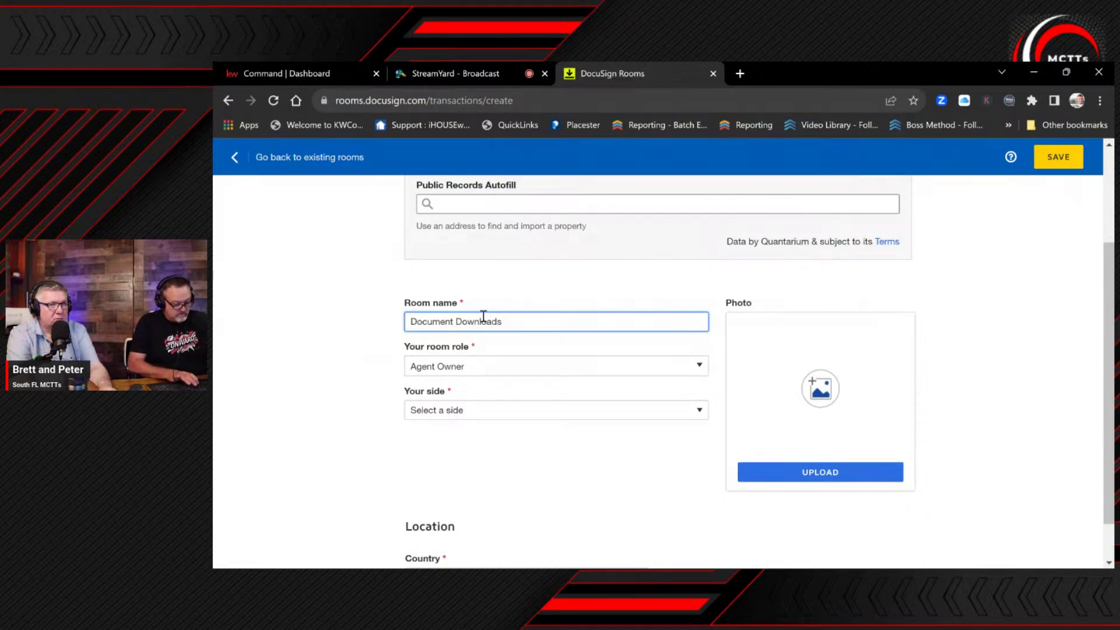
pyautogui.write(' and Pri')
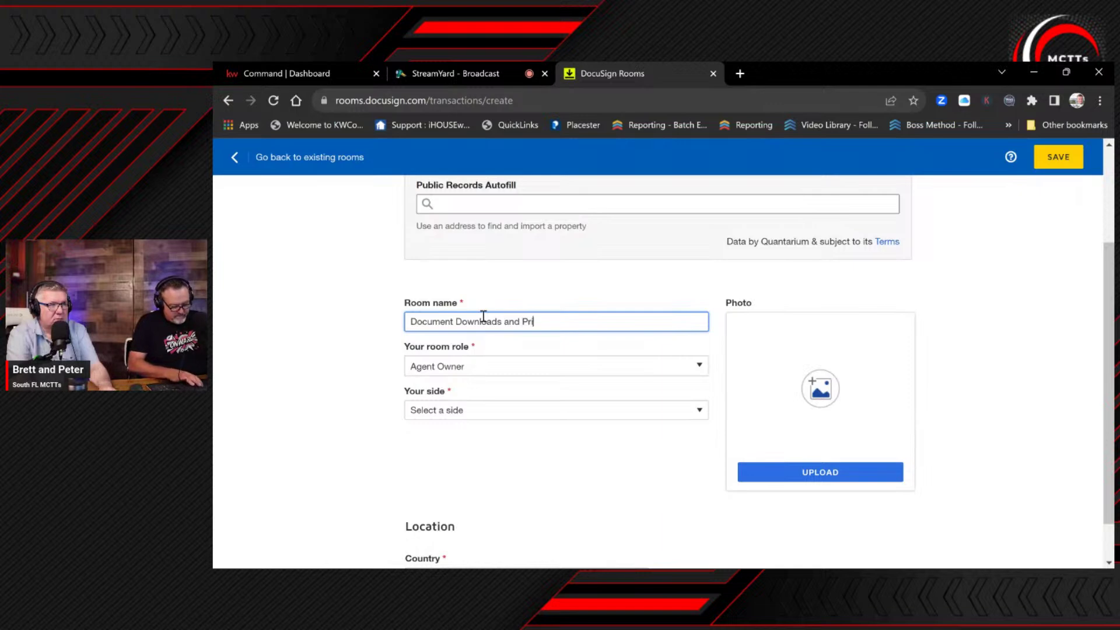
pyautogui.write('nts')
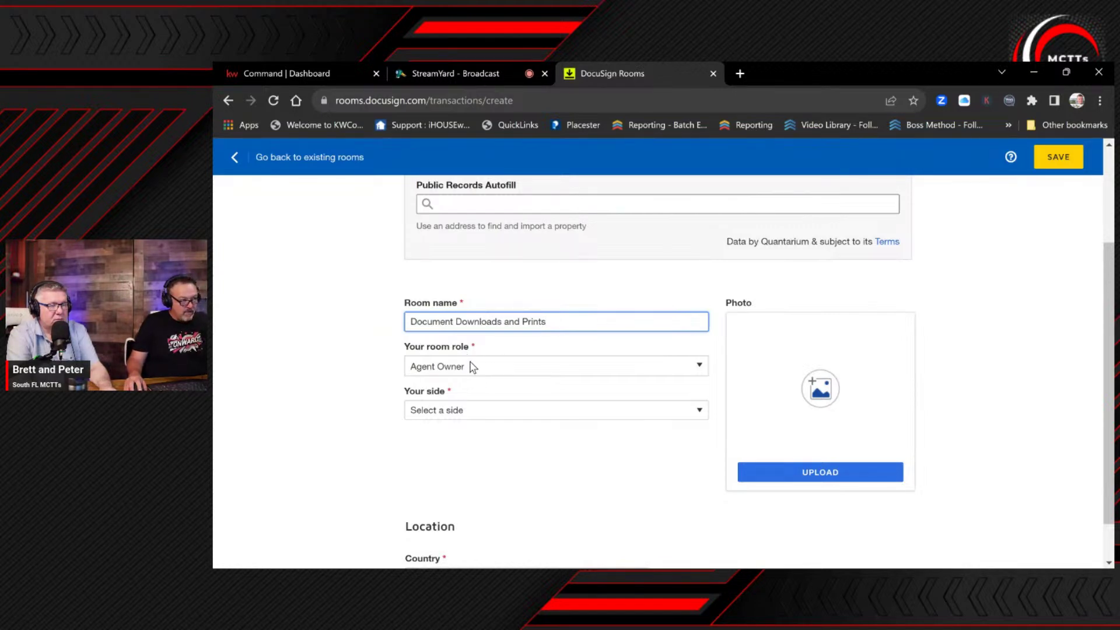
pyautogui.click(503, 411)
pyautogui.click(488, 459)
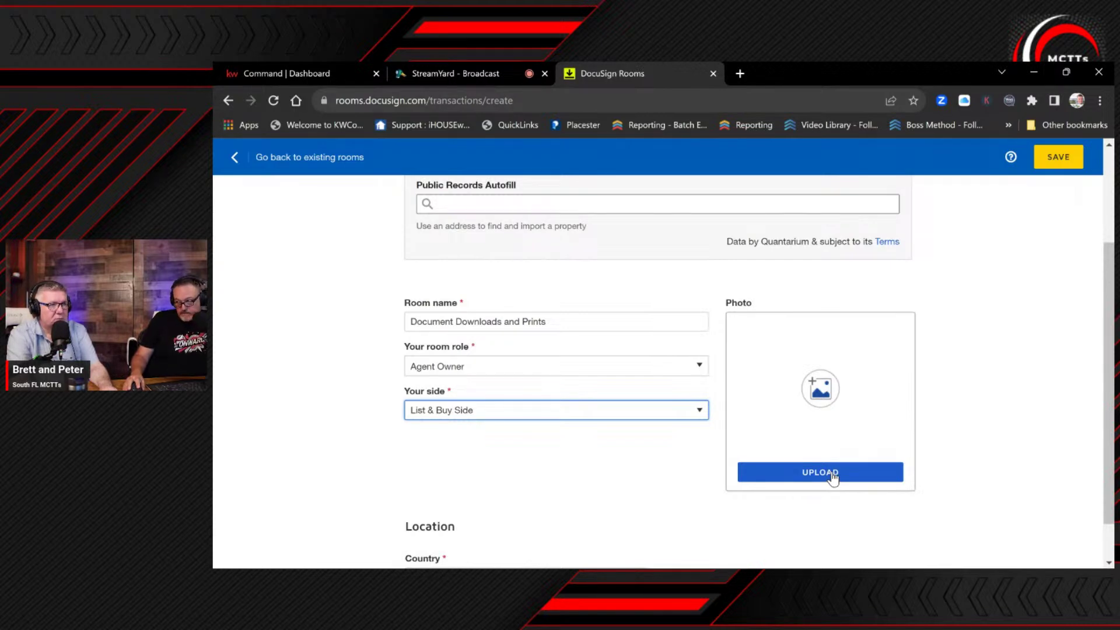
pyautogui.scroll(-1, 530, 437)
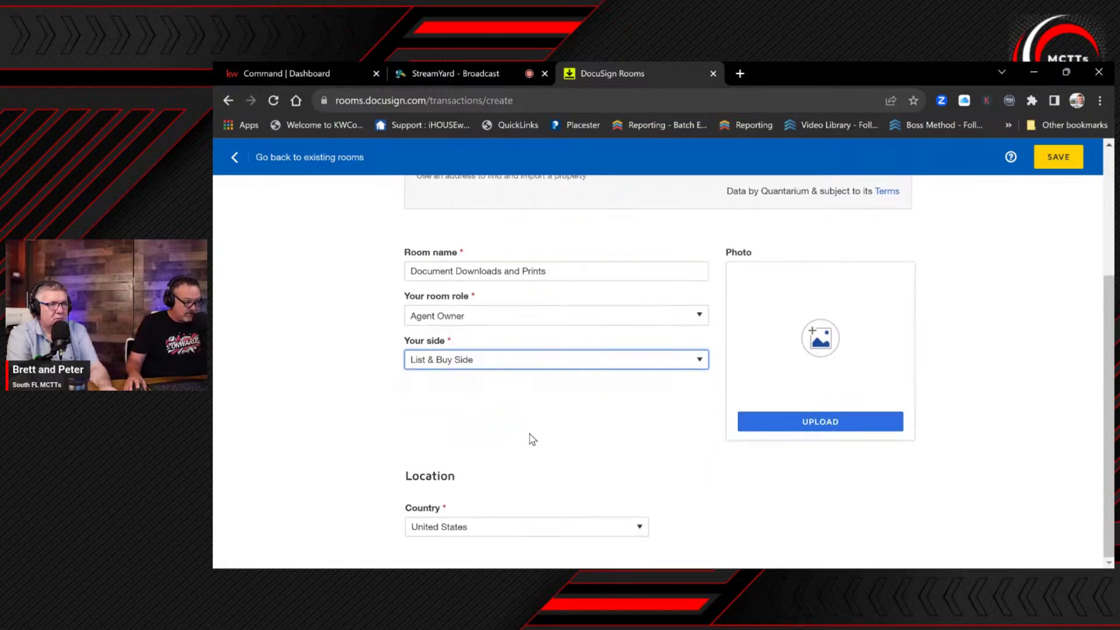
pyautogui.scroll(3, 793, 440)
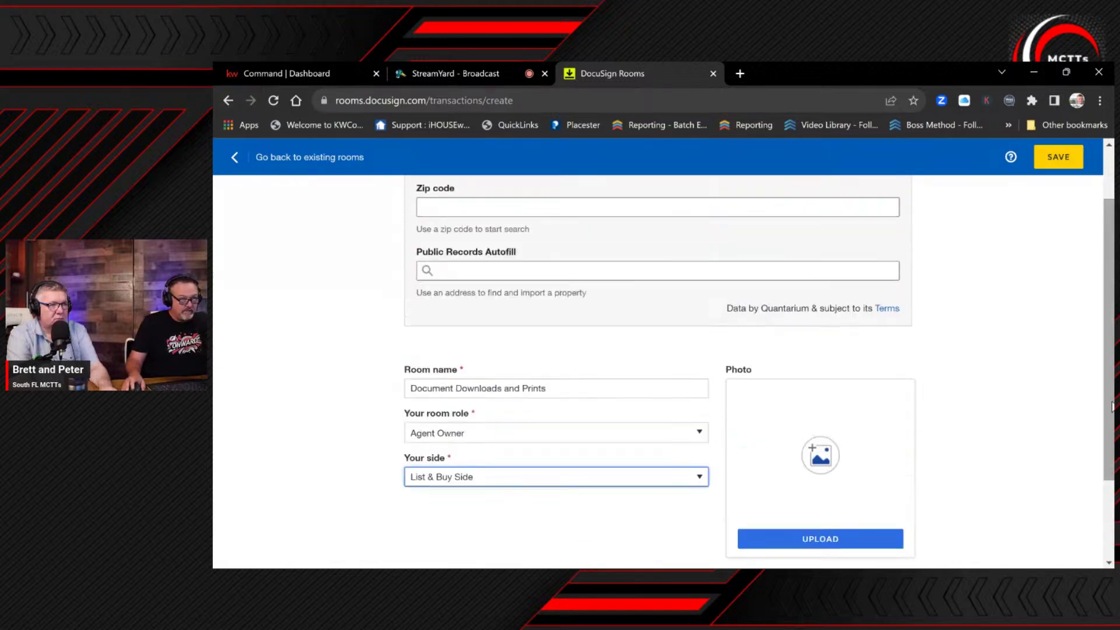
pyautogui.click(1060, 155)
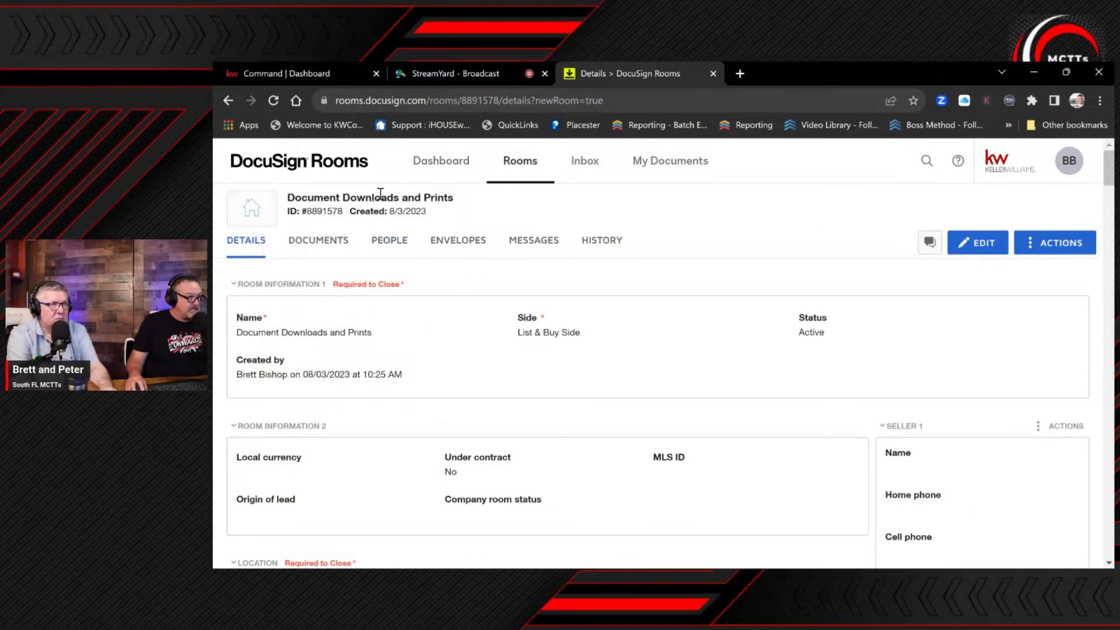
# Look over the new room's details, then view its empty Documents tab
pyautogui.scroll(-1, 934, 375)
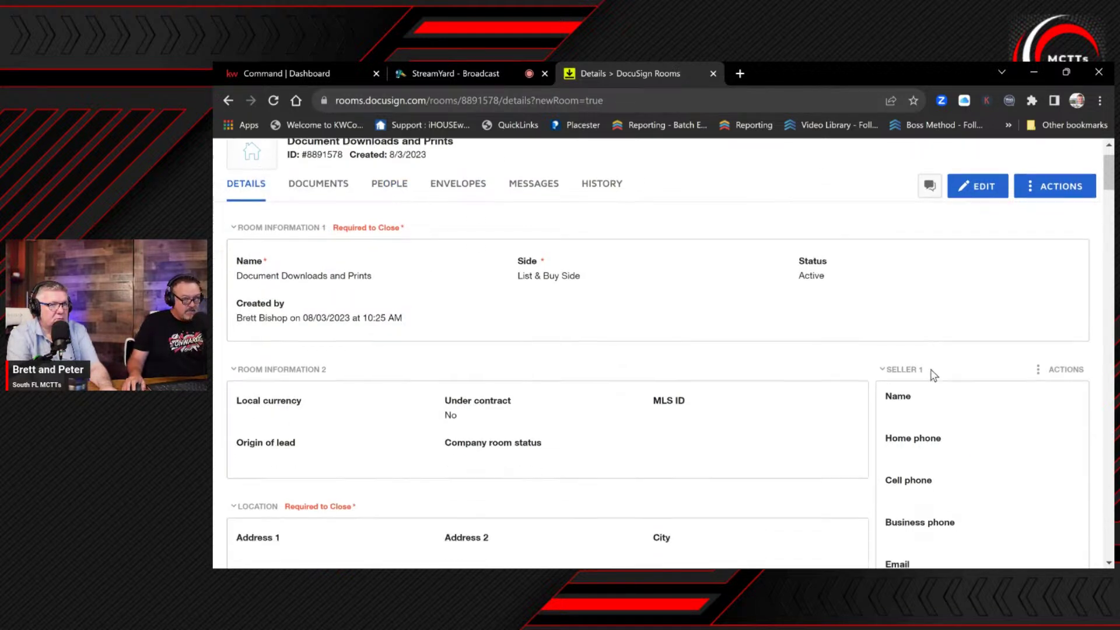
pyautogui.scroll(-1, 933, 375)
pyautogui.scroll(2, 631, 253)
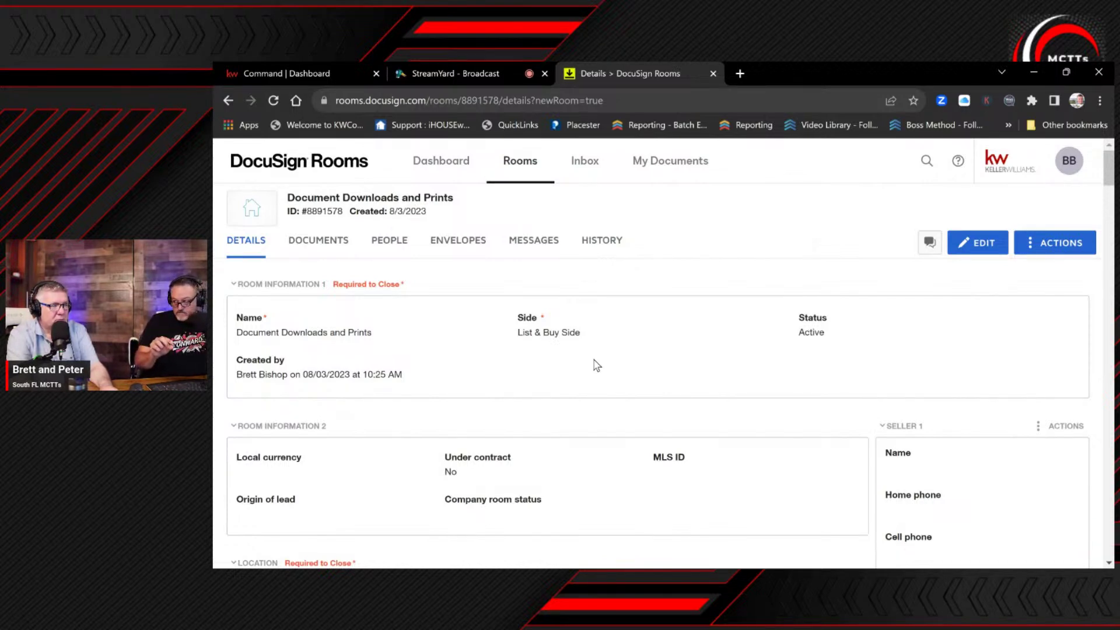
pyautogui.scroll(-5, 710, 427)
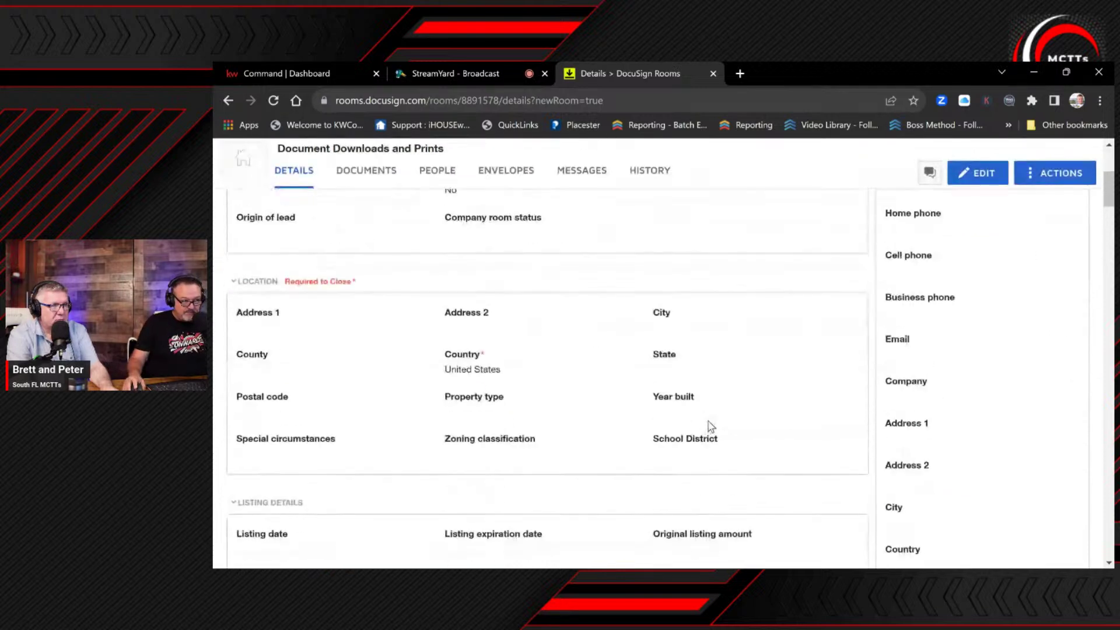
pyautogui.scroll(-5, 710, 426)
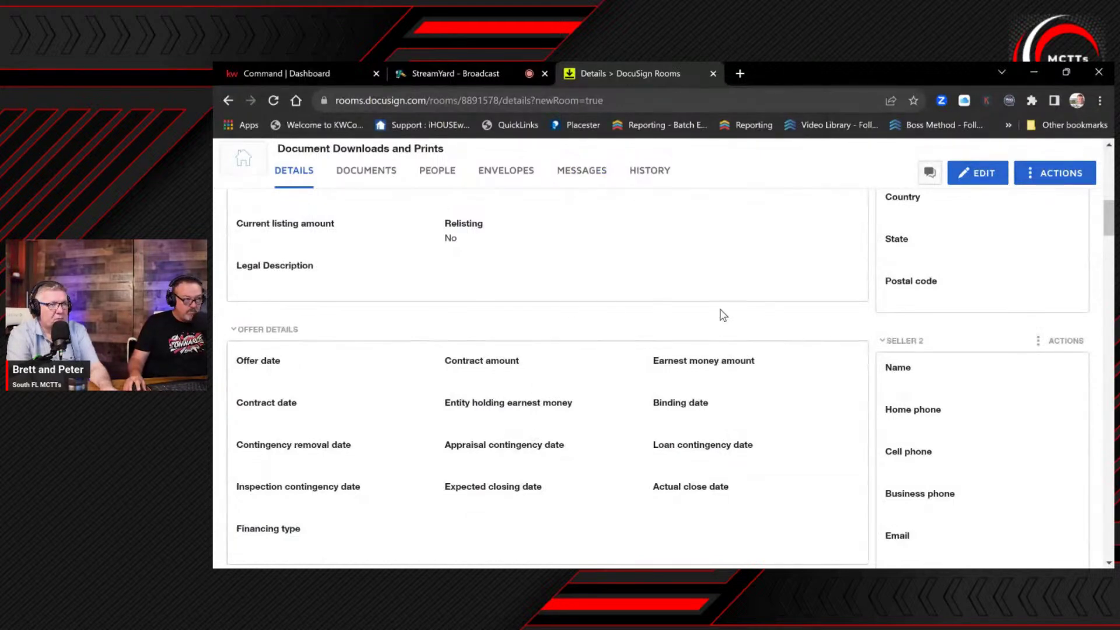
pyautogui.scroll(10, 738, 396)
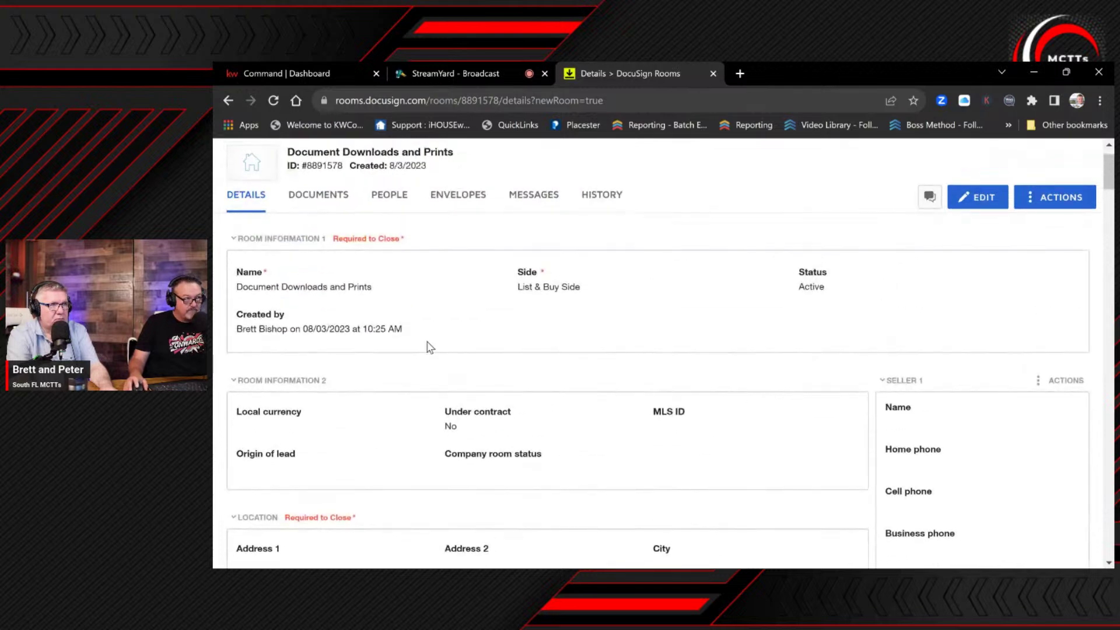
pyautogui.click(320, 200)
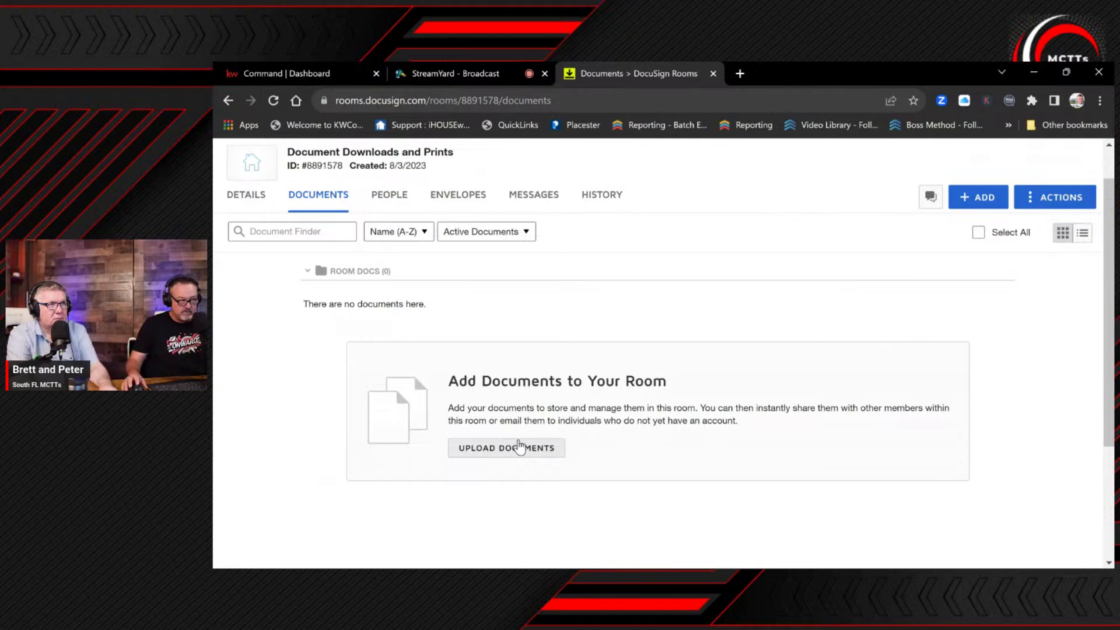
# Start adding documents from DocuSign Forms to open the Select forms dialog
pyautogui.click(519, 448)
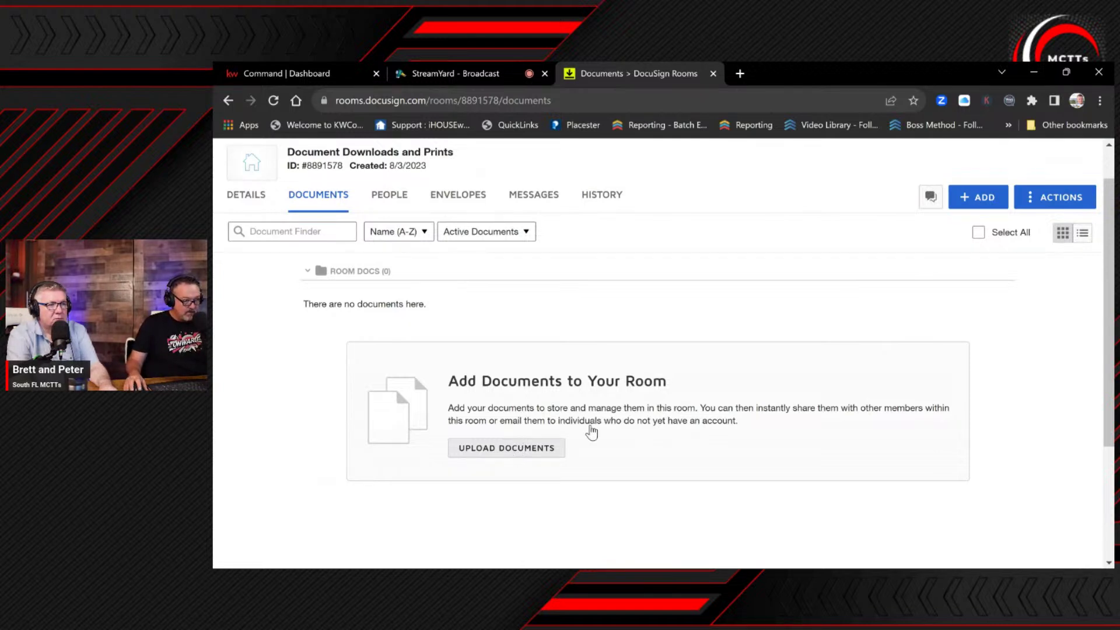
pyautogui.click(973, 204)
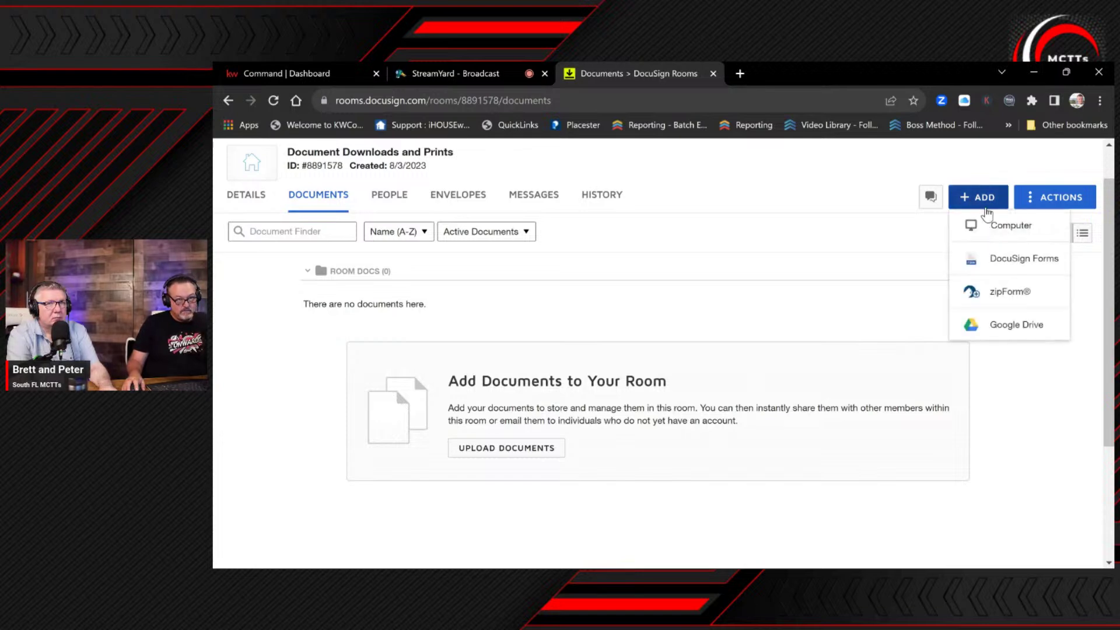
pyautogui.click(999, 262)
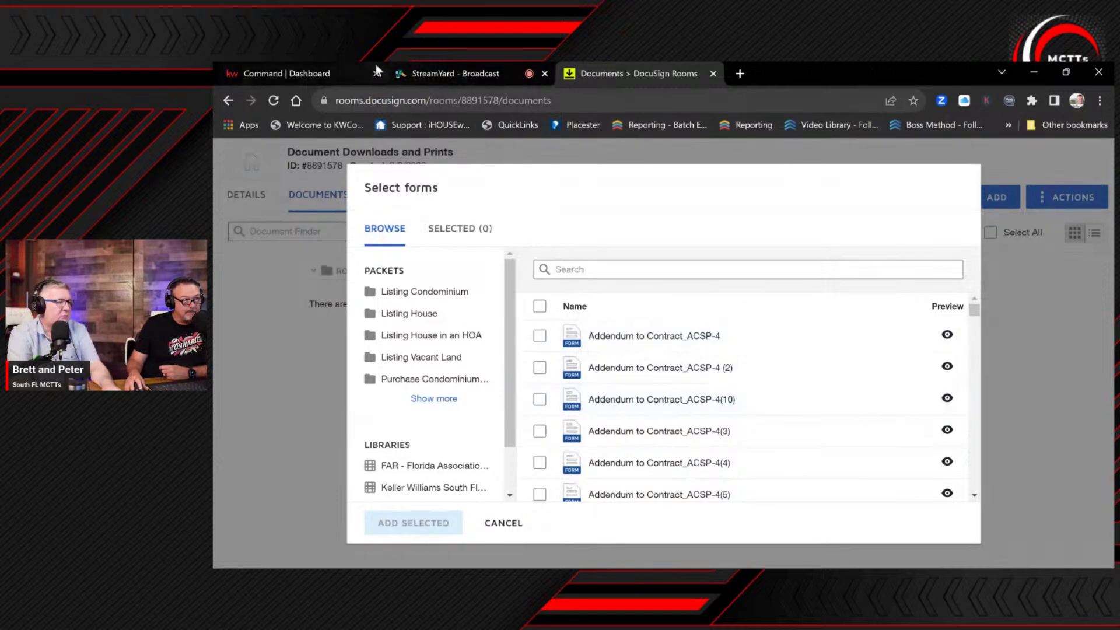
pyautogui.moveTo(473, 72)
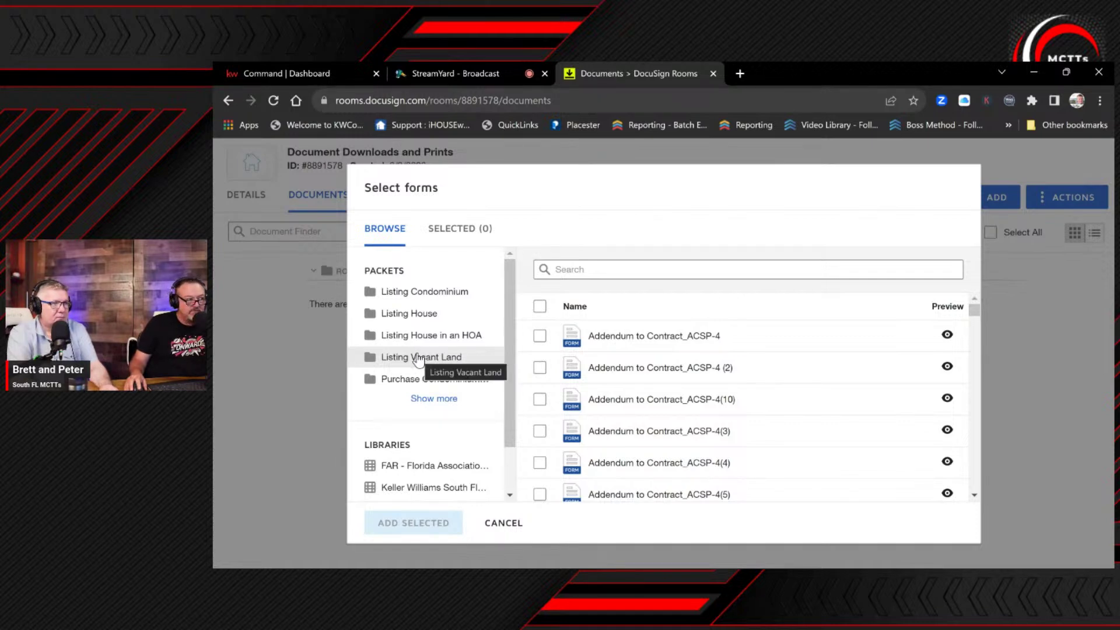
# Browse the FAR - Florida Association forms library
pyautogui.scroll(-2, 419, 390)
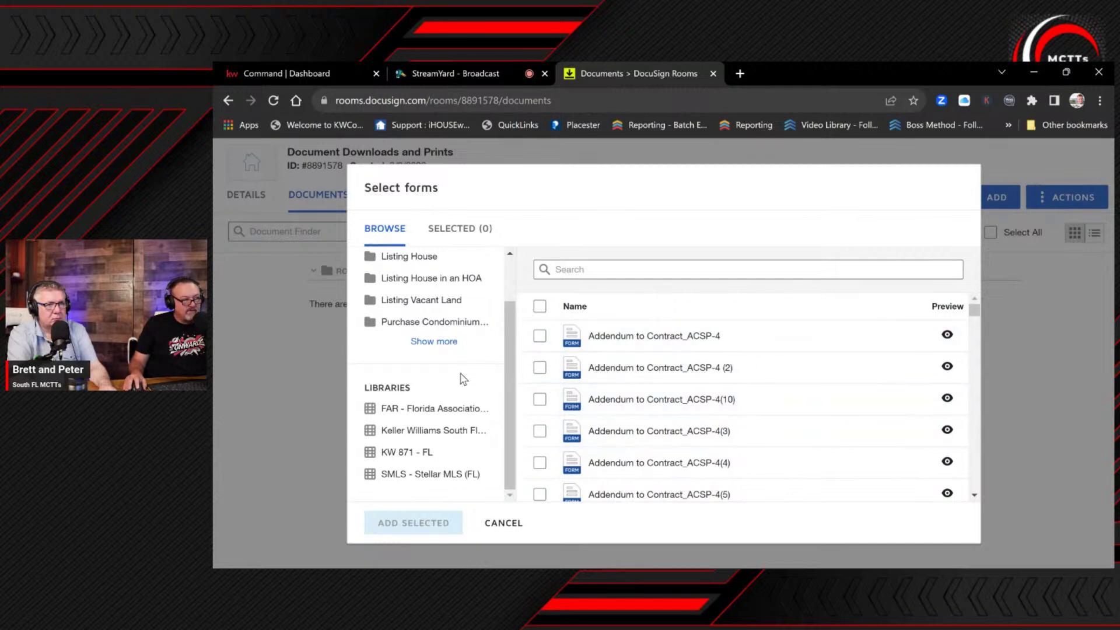
pyautogui.click(423, 408)
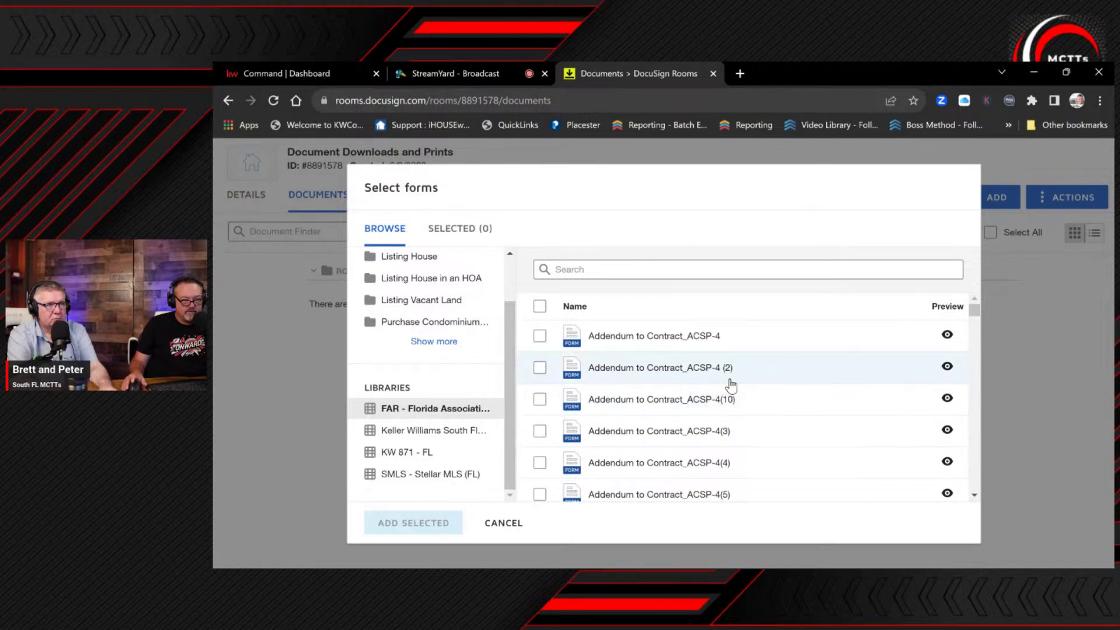
# Search 'buyer broker' and add the Transaction Broker_EBBA_6tb form to the room
pyautogui.click(609, 263)
pyautogui.write('bu')
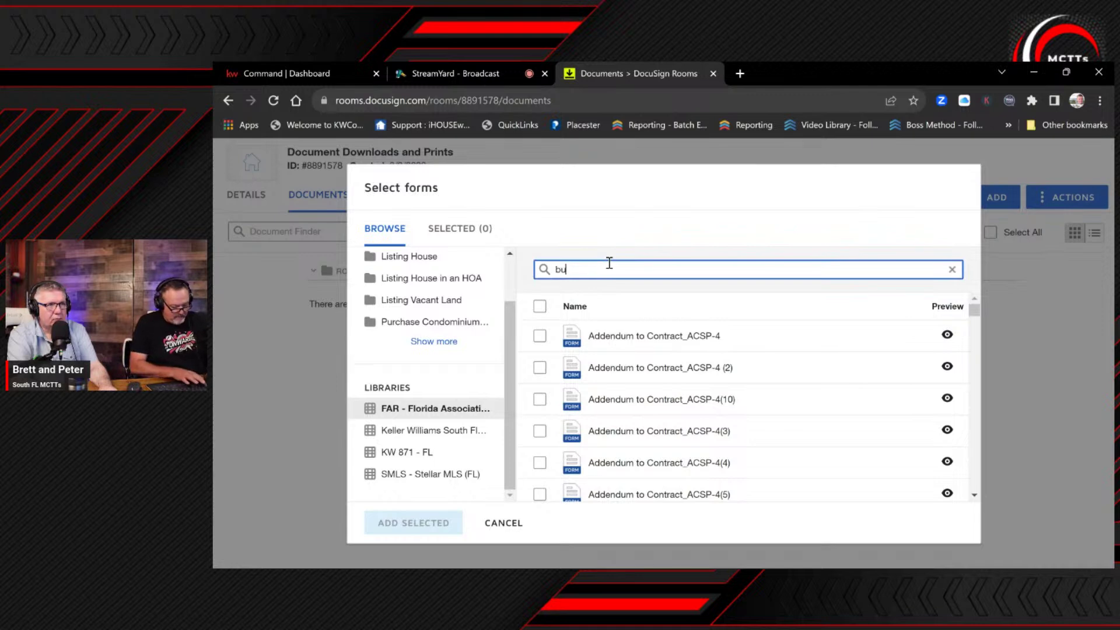
pyautogui.write('yer broker')
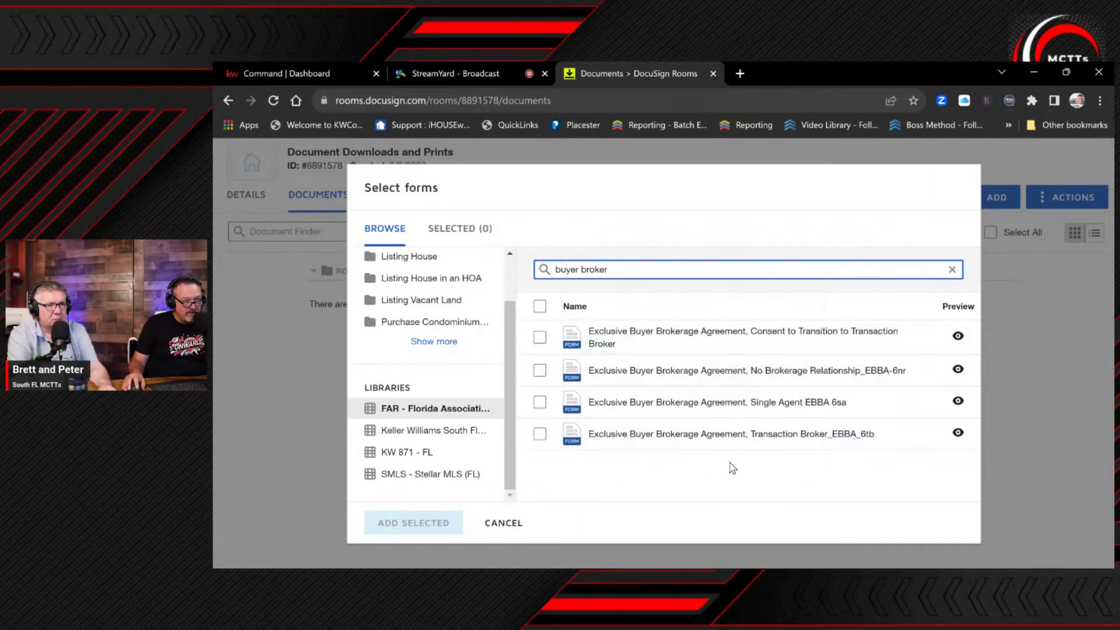
pyautogui.click(539, 436)
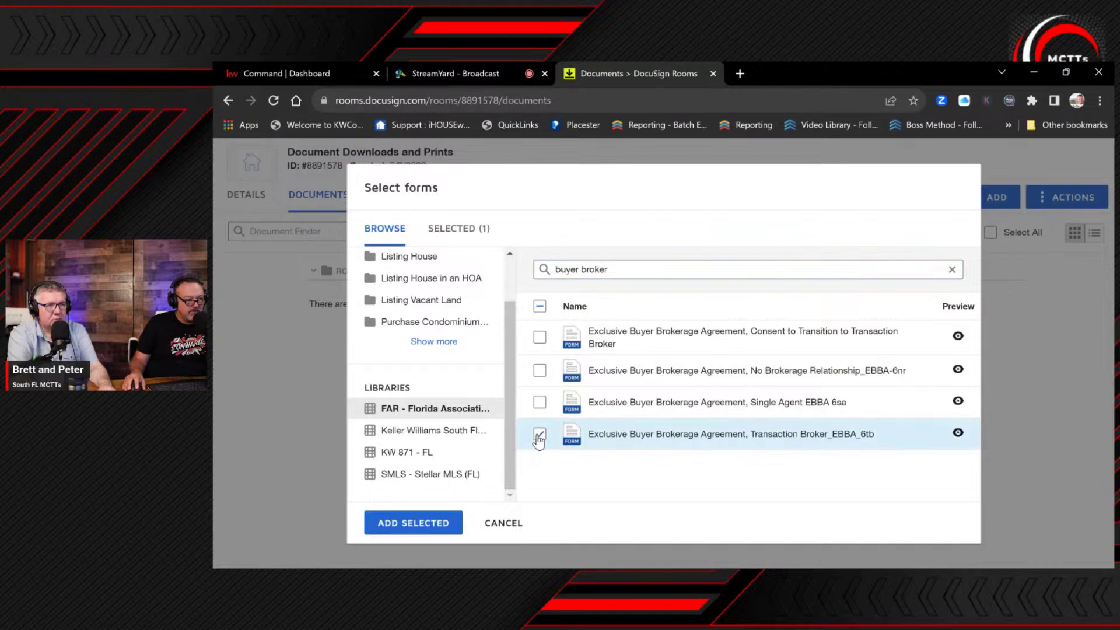
pyautogui.click(404, 524)
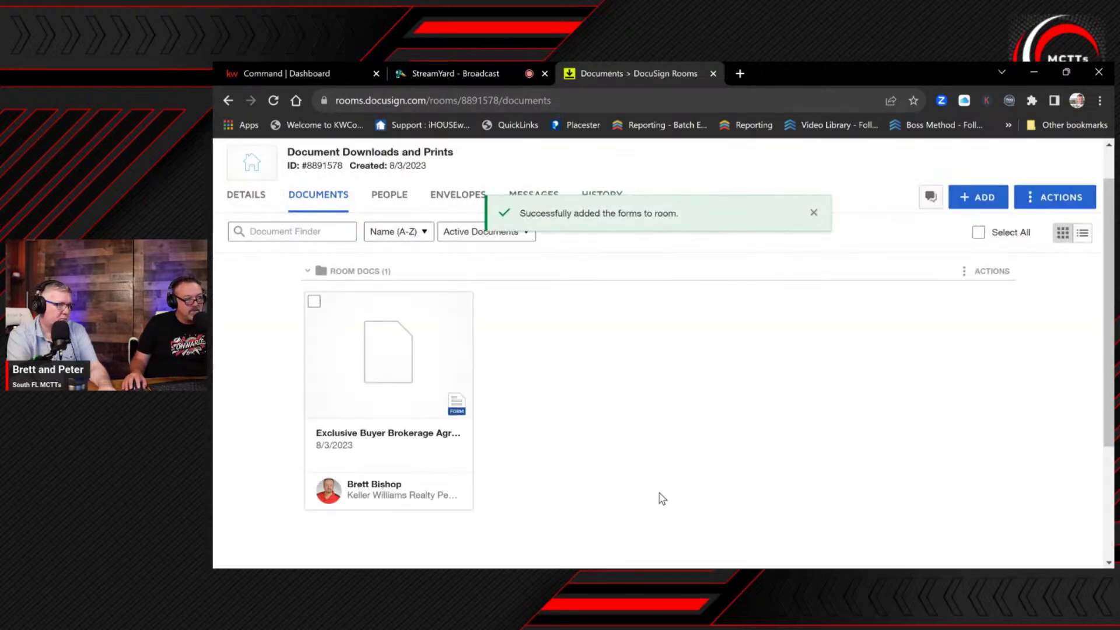
# In the FAR library, search 'exclusive right of sale' and check the ERS-18tb listing agreement
pyautogui.click(984, 201)
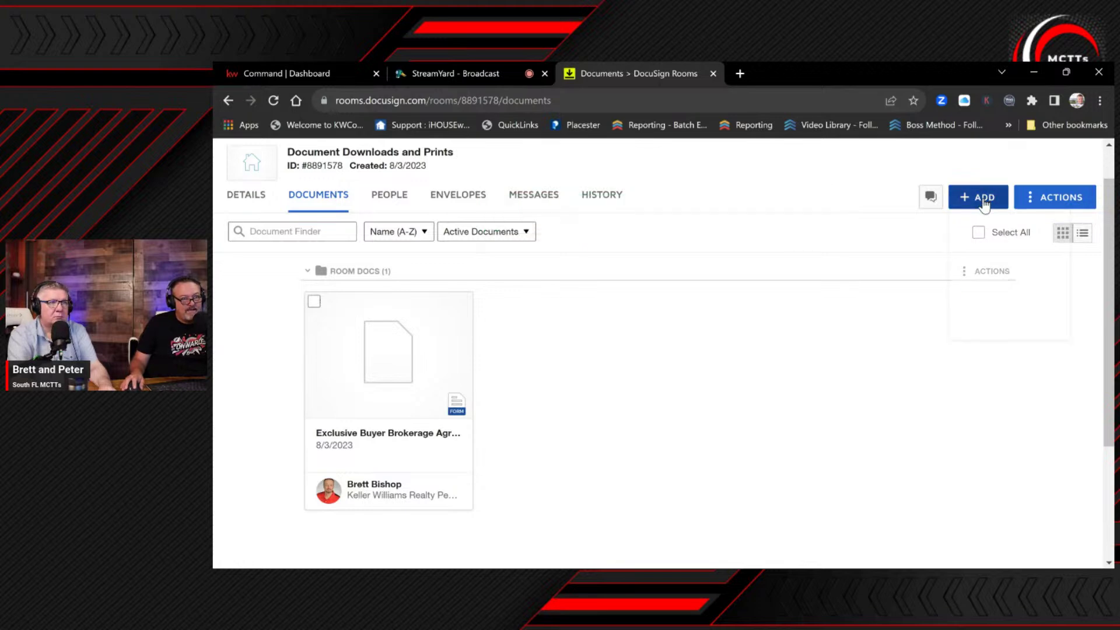
pyautogui.click(990, 259)
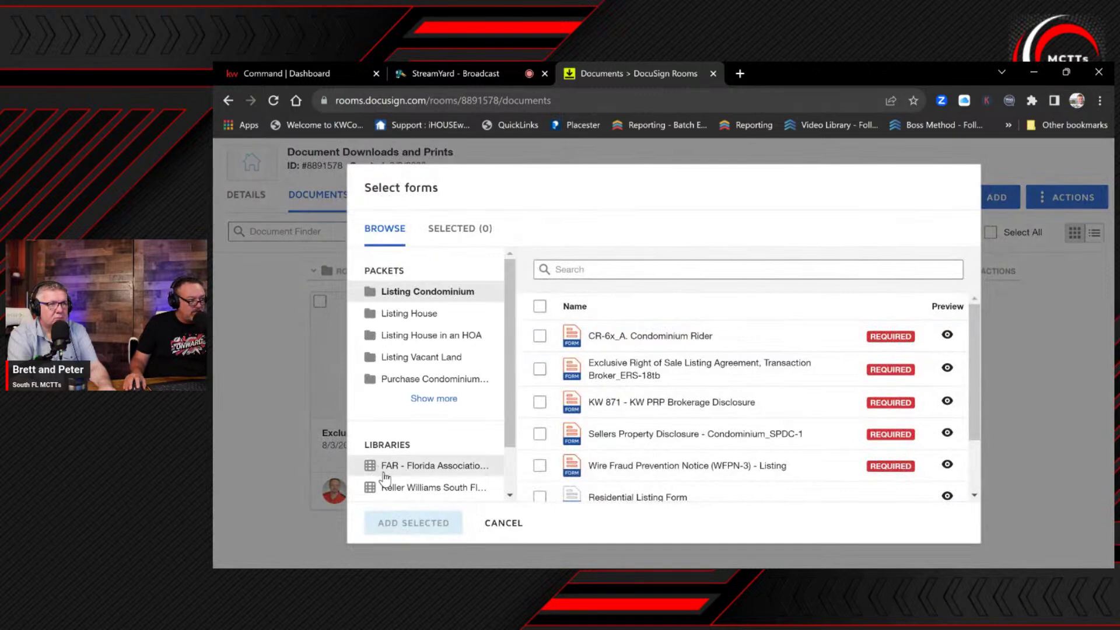
pyautogui.click(389, 468)
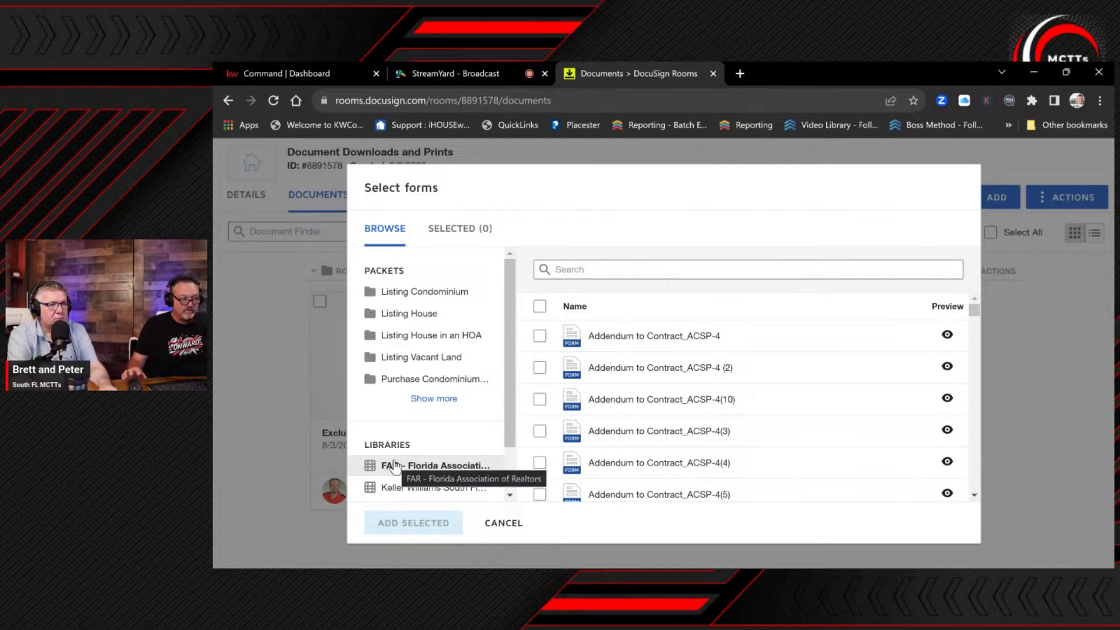
pyautogui.click(601, 263)
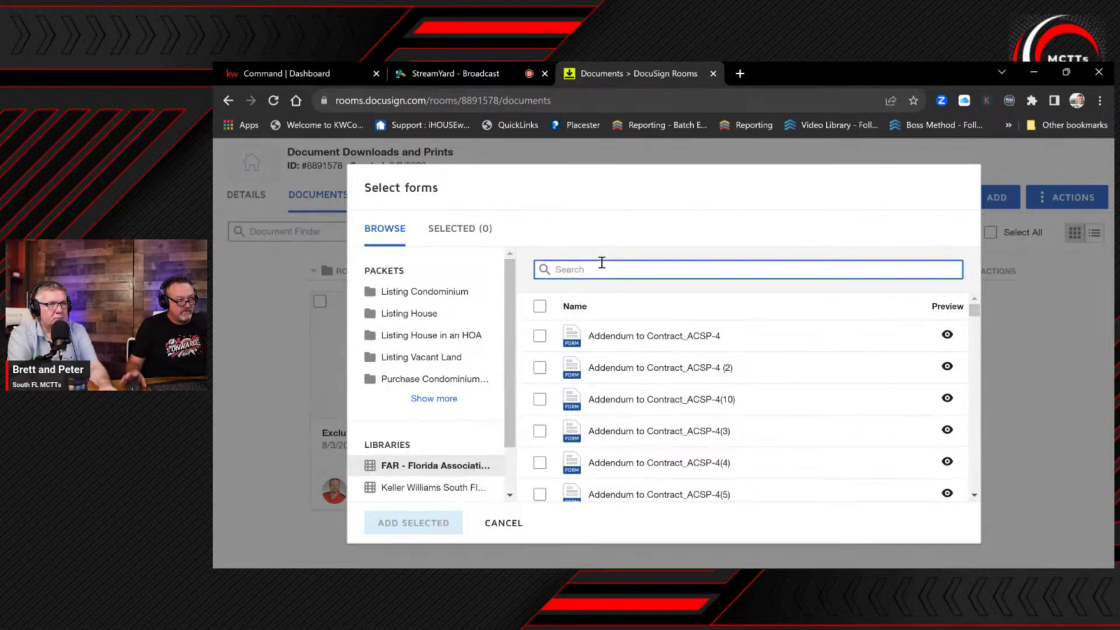
pyautogui.write('e')
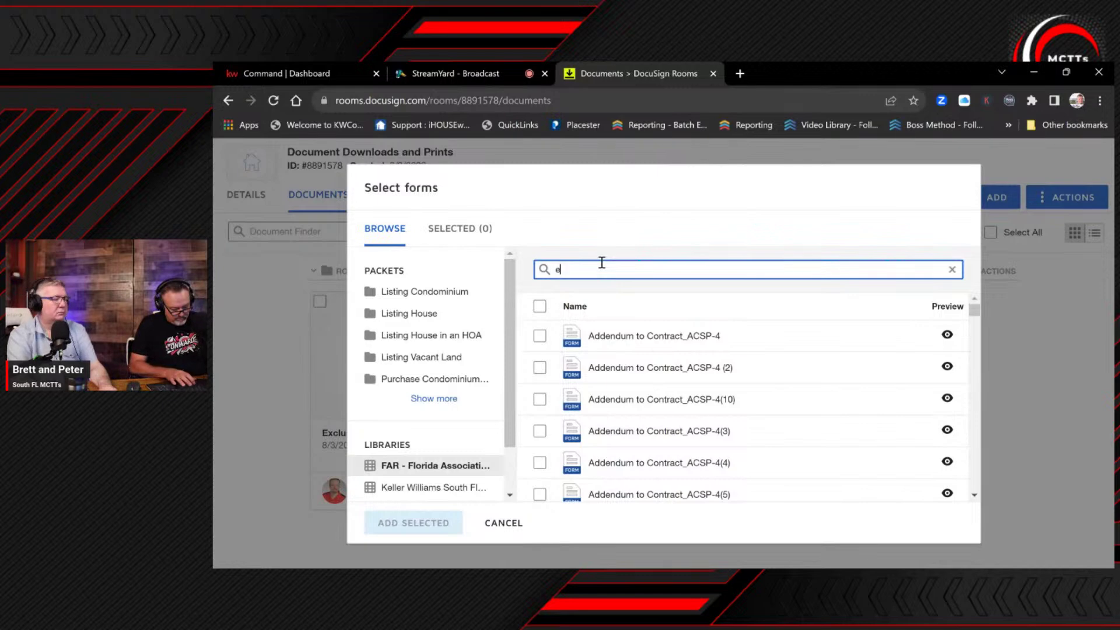
pyautogui.write('xclusi')
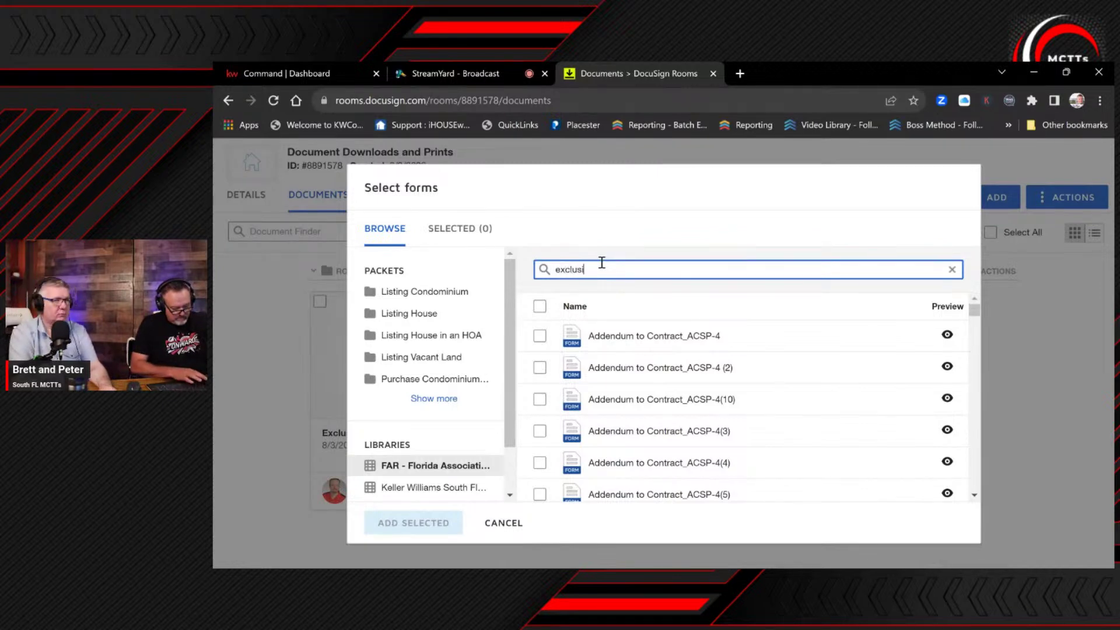
pyautogui.write('ve r')
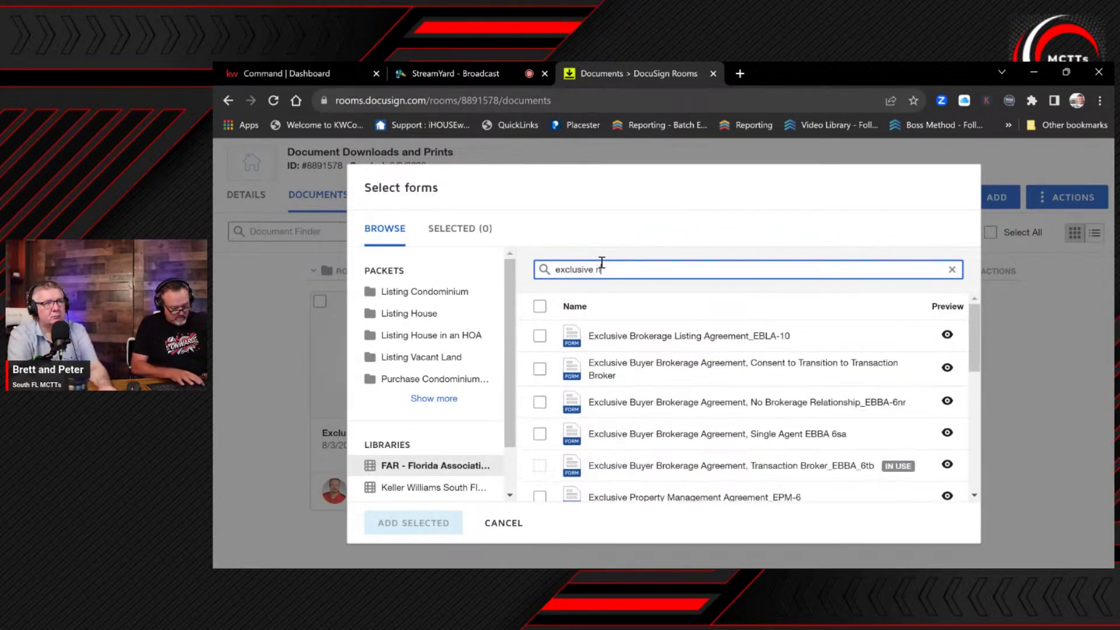
pyautogui.write('ight of sale')
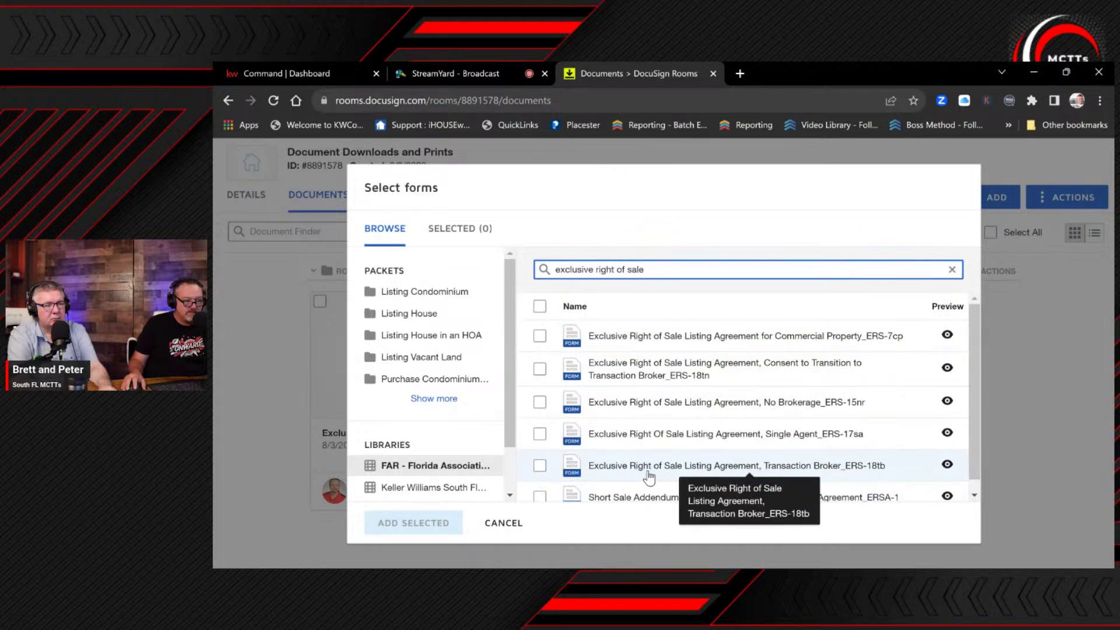
pyautogui.click(540, 468)
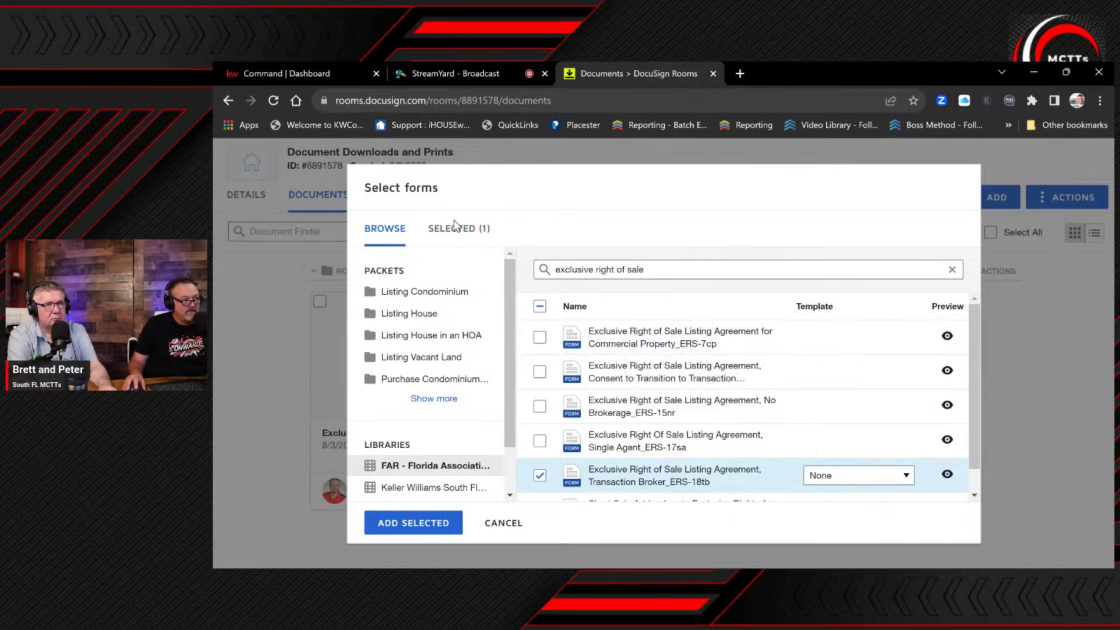
pyautogui.moveTo(663, 269); pyautogui.dragTo(537, 269)
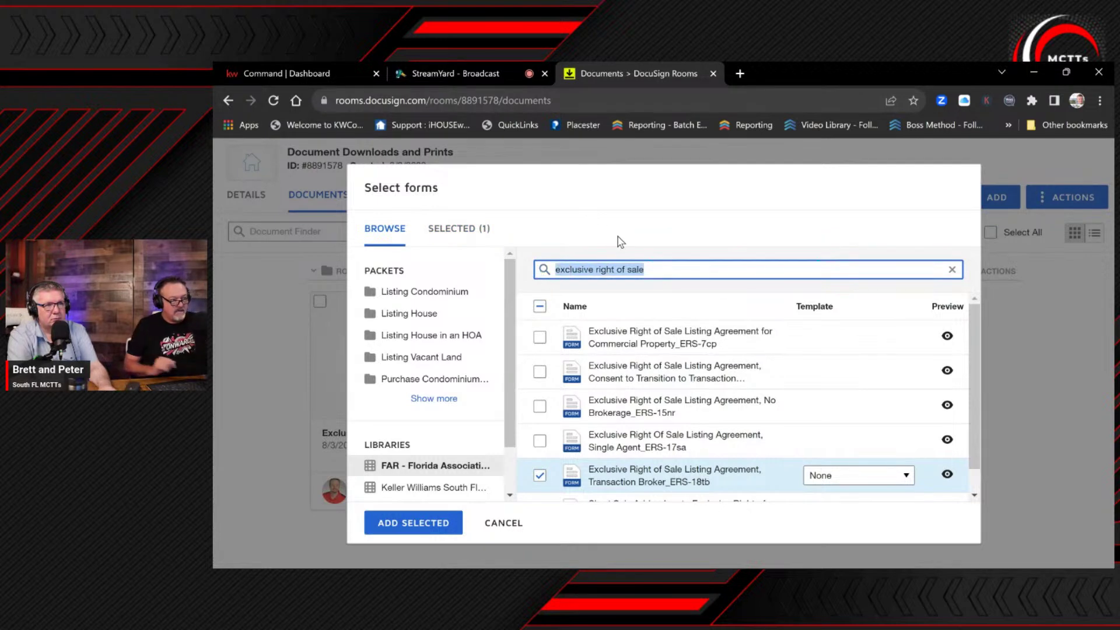
# Narrow the form search to 'Sellers' to find the property disclosure forms
pyautogui.write('Sell')
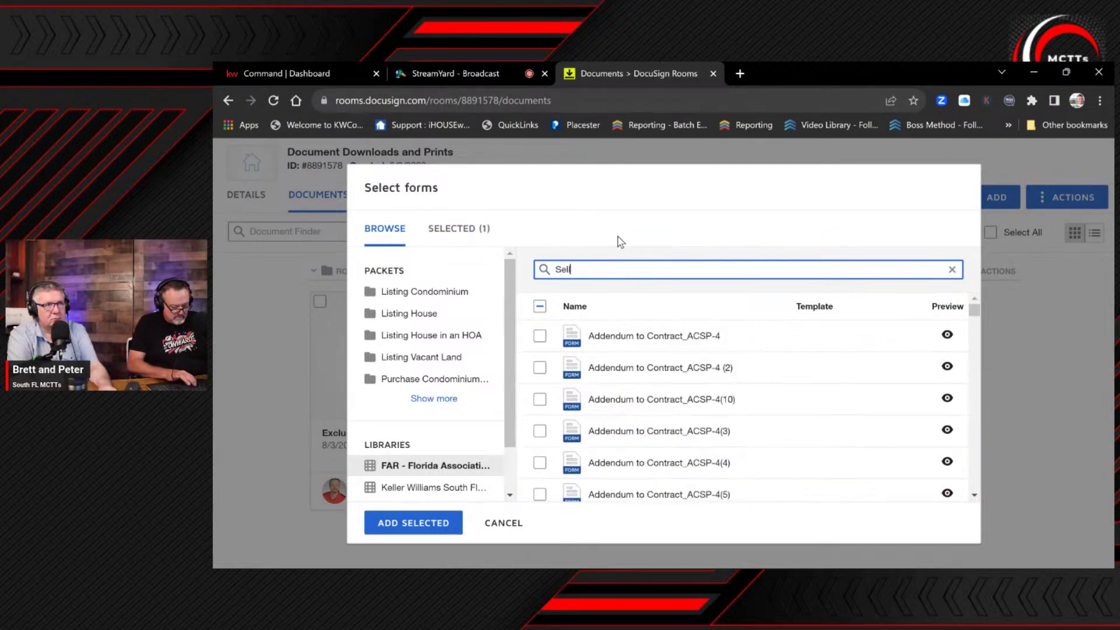
pyautogui.write('er proper')
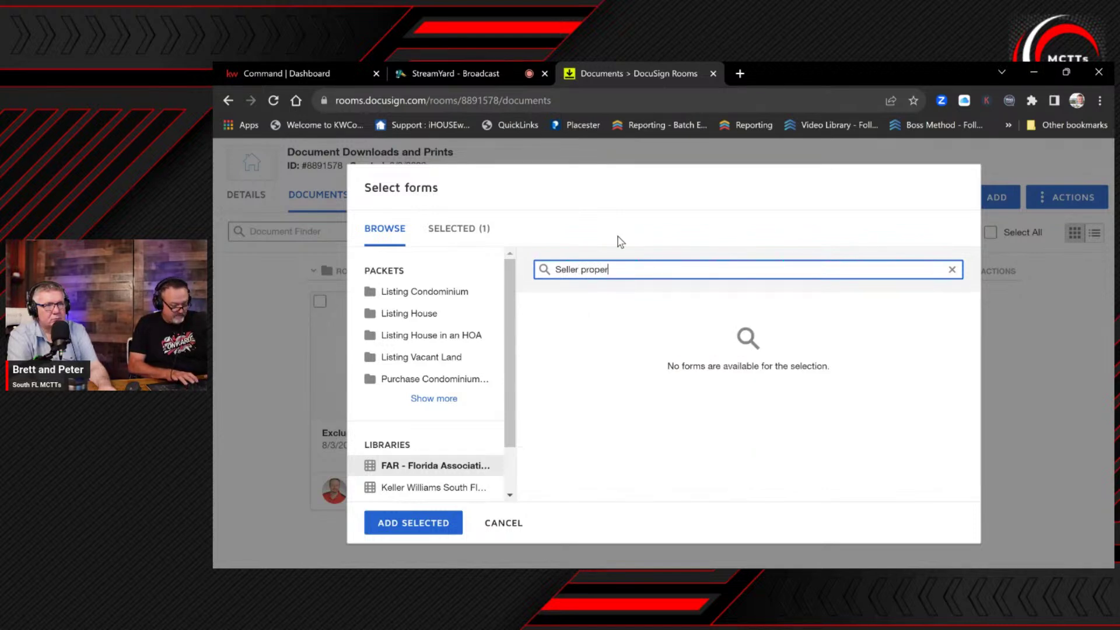
pyautogui.write('ty disclo')
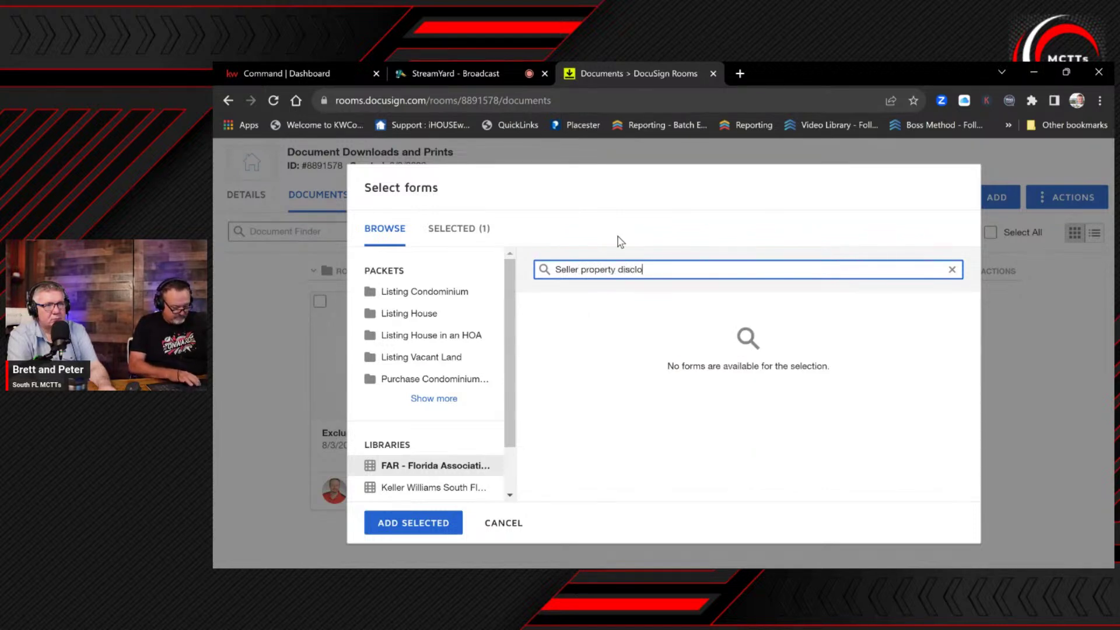
pyautogui.write('sure')
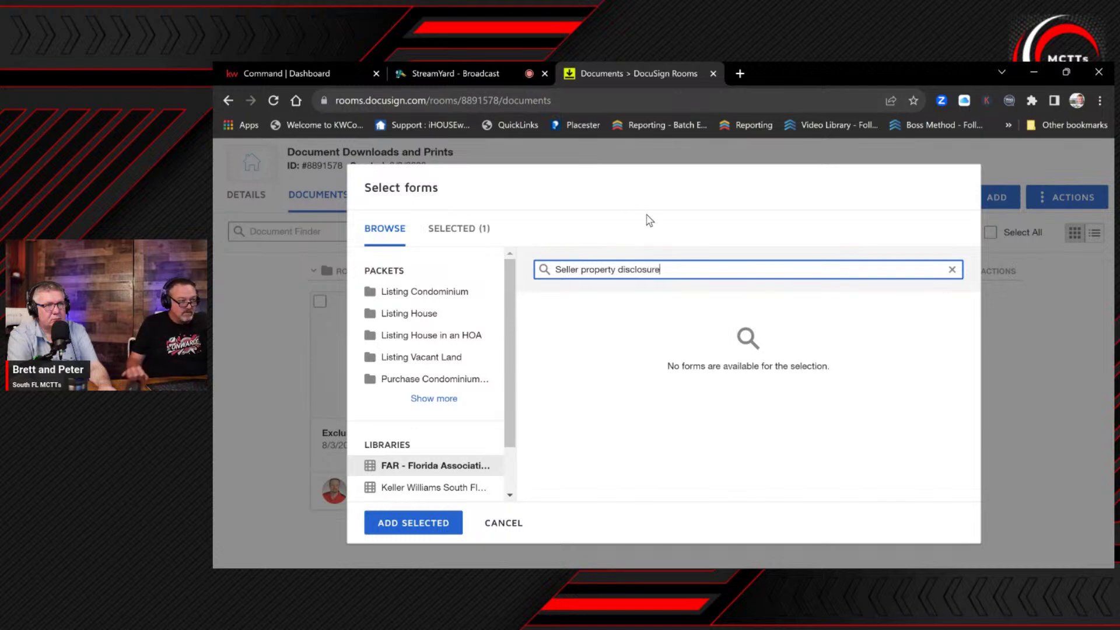
pyautogui.press('Left')
pyautogui.press('Left')
pyautogui.press('Left')
pyautogui.press('Left')
pyautogui.press('Left')
pyautogui.press('Left')
pyautogui.press('Left')
pyautogui.press('Left')
pyautogui.press('Left')
pyautogui.press('Left')
pyautogui.press('Left')
pyautogui.press('Left')
pyautogui.press('Left')
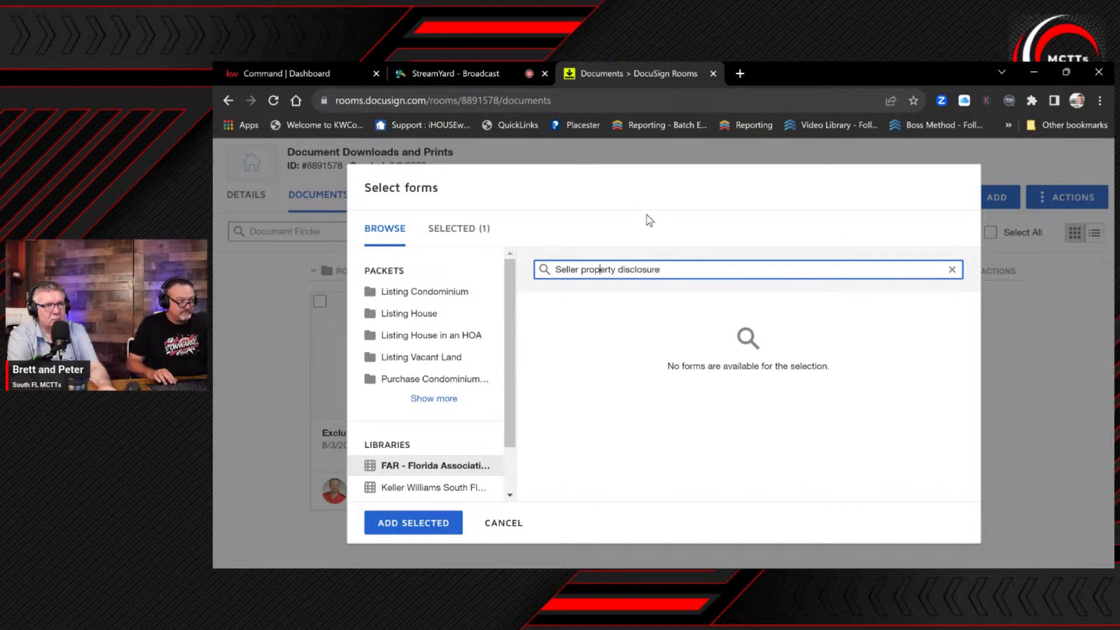
pyautogui.press('Left')
pyautogui.press('Left')
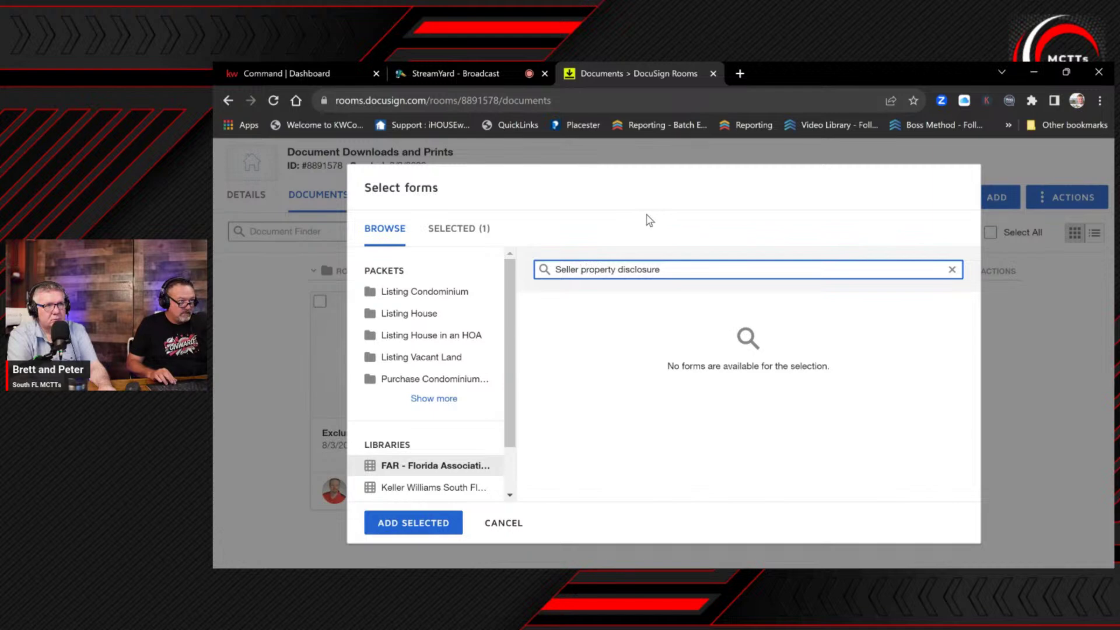
pyautogui.press('BackSpace')
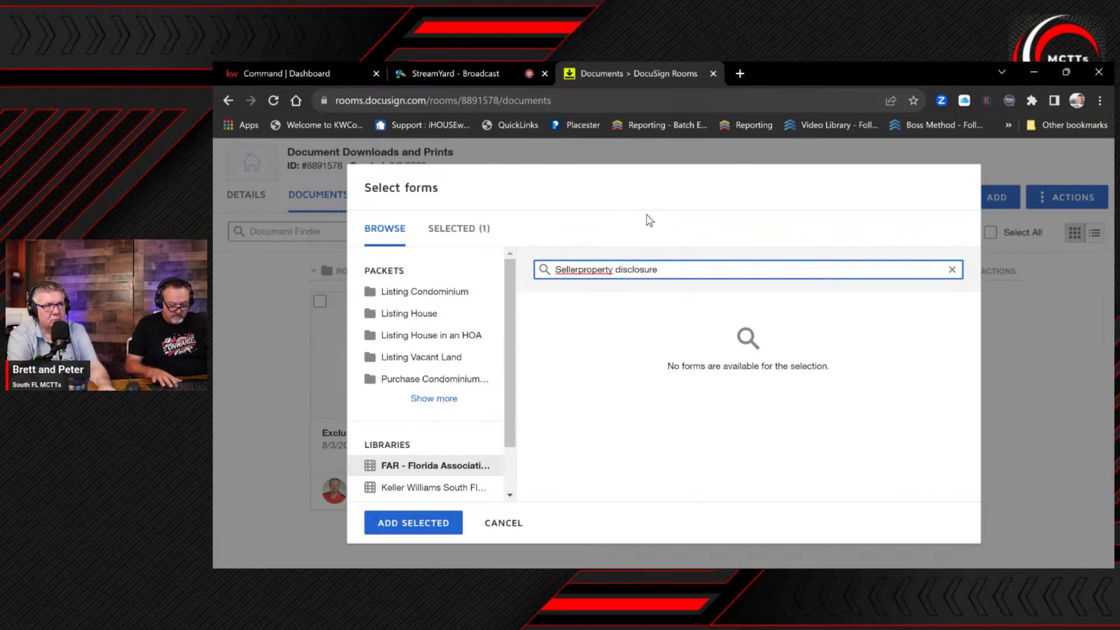
pyautogui.press('Delete')
pyautogui.press('Delete')
pyautogui.press('Delete')
pyautogui.press('Delete')
pyautogui.press('Delete')
pyautogui.press('Delete')
pyautogui.press('Delete')
pyautogui.press('Delete')
pyautogui.press('Delete')
pyautogui.press('Delete')
pyautogui.press('Delete')
pyautogui.press('Delete')
pyautogui.press('Delete')
pyautogui.press('Delete')
pyautogui.press('Delete')
pyautogui.press('Delete')
pyautogui.press('Delete')
pyautogui.press('Delete')
pyautogui.press('Delete')
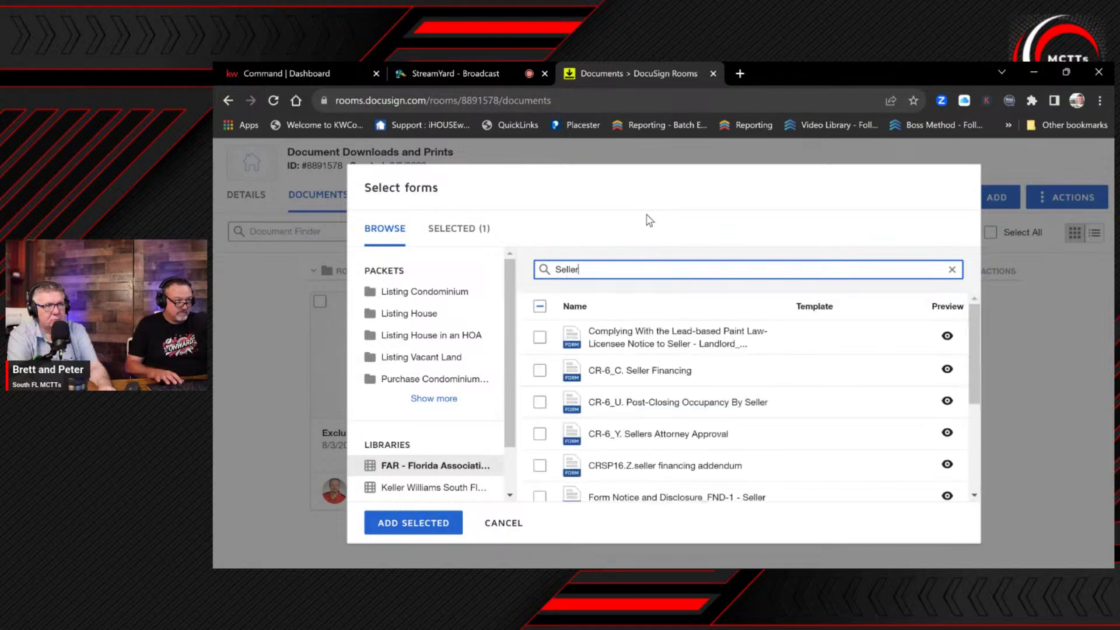
pyautogui.scroll(-1, 852, 370)
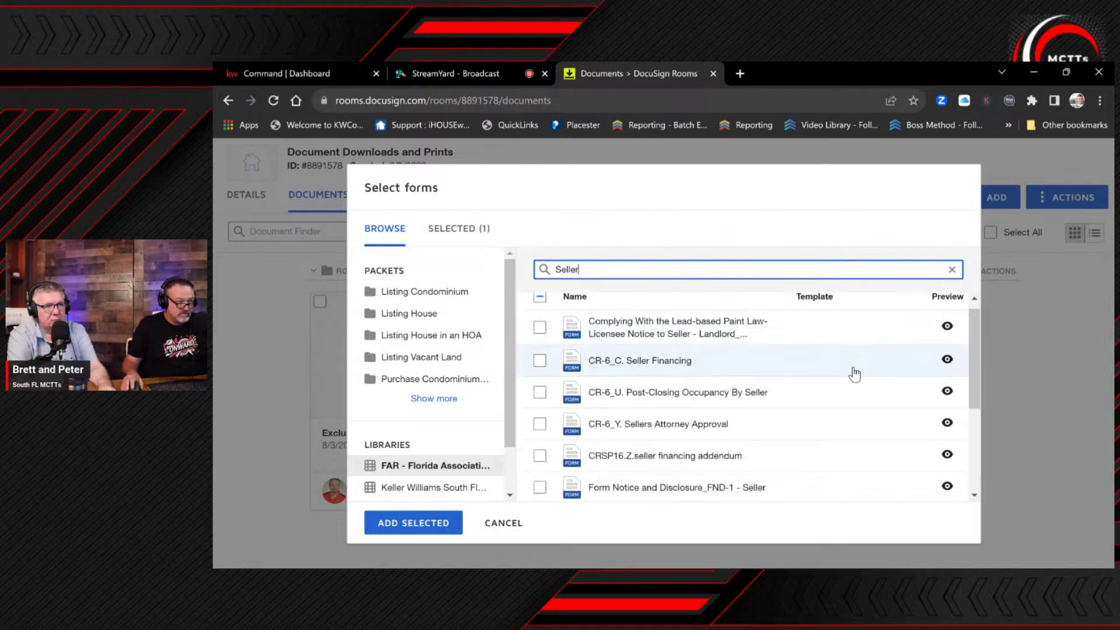
pyautogui.write('s')
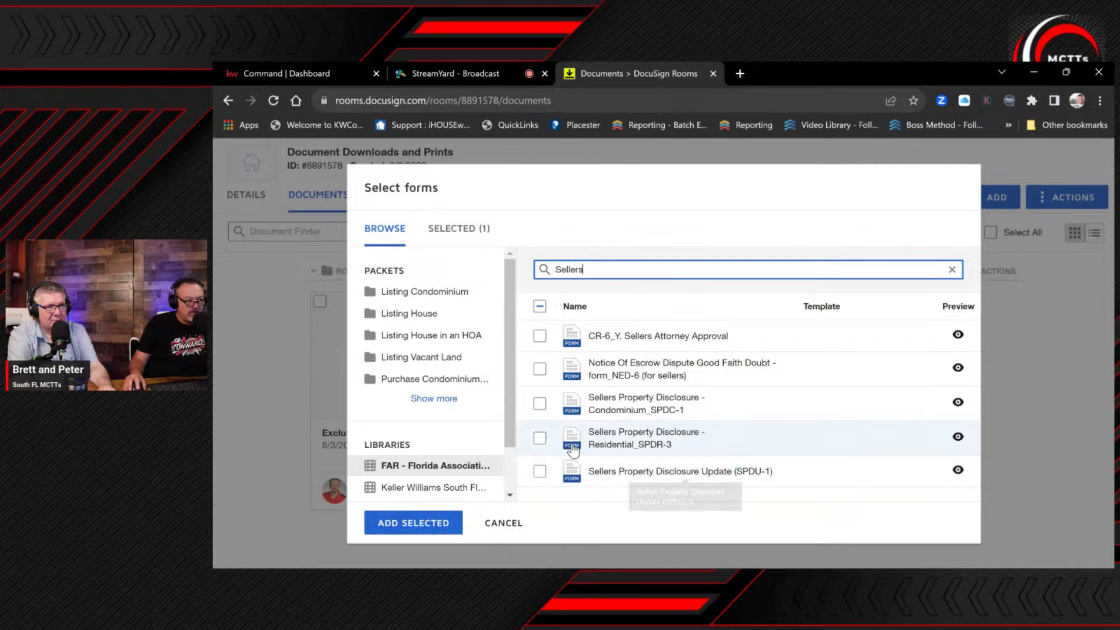
# Add the SPDR-3 and SPDU-1 disclosure forms to the room, leaving SPDR-3 without a template
pyautogui.click(540, 438)
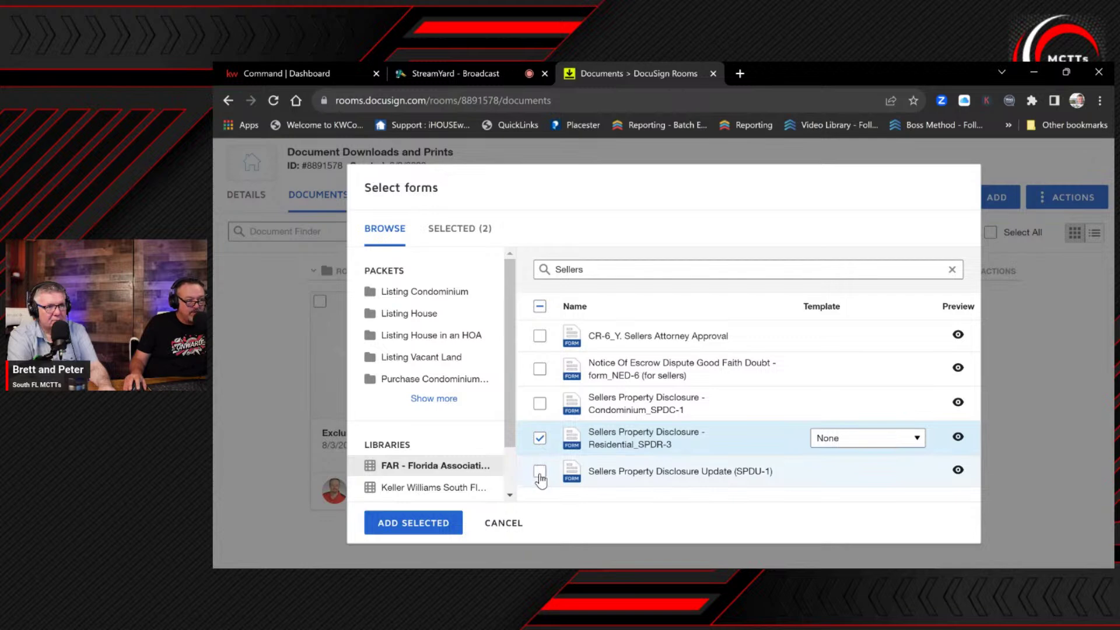
pyautogui.click(539, 472)
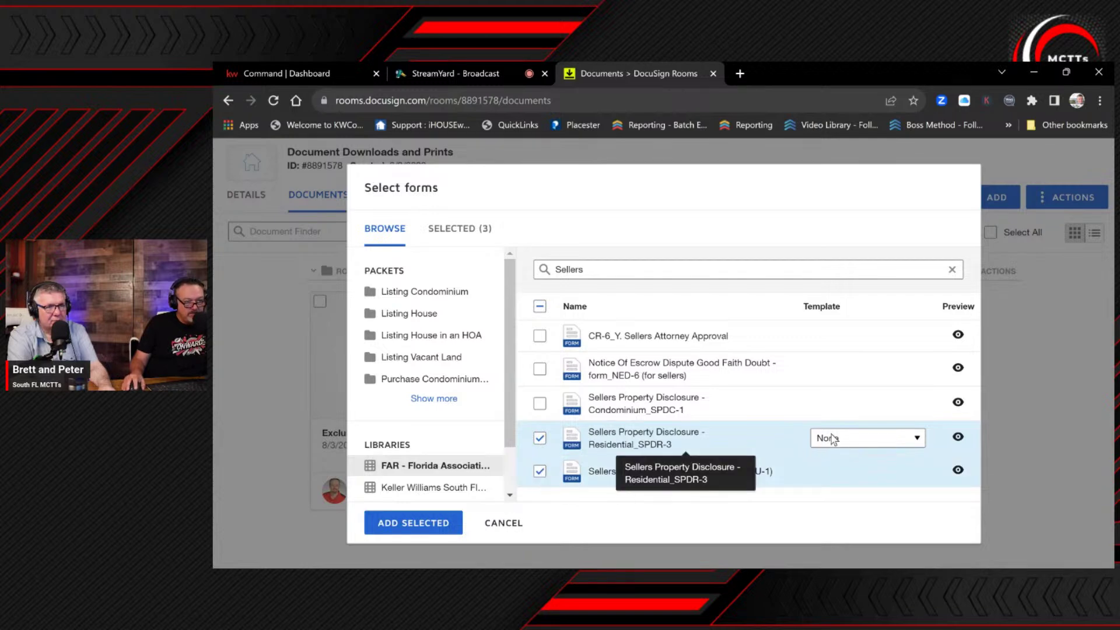
pyautogui.click(918, 439)
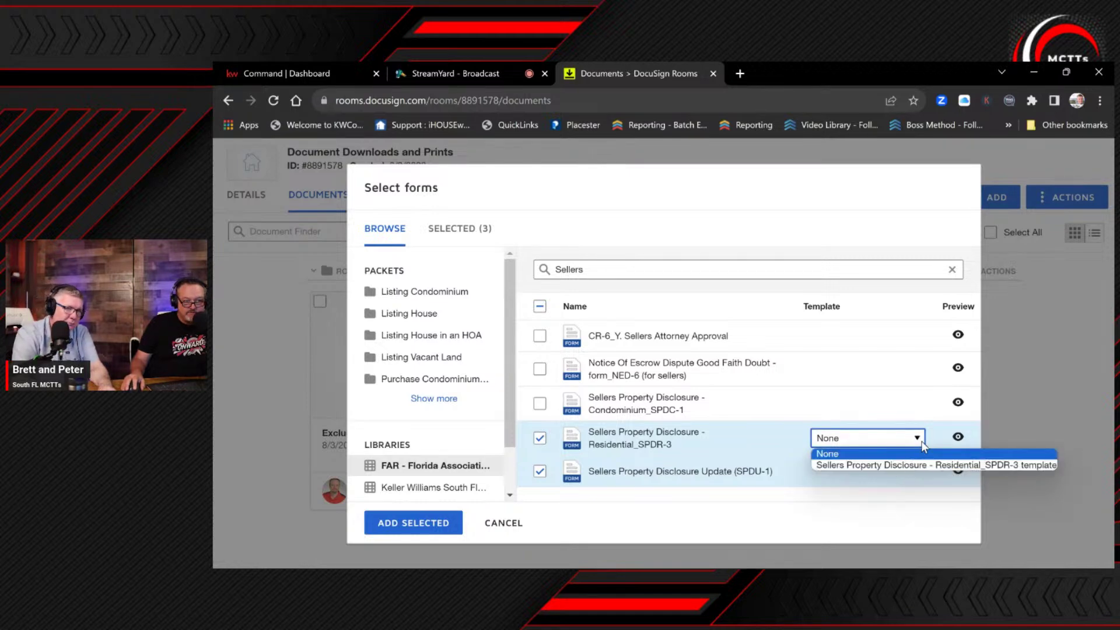
pyautogui.click(899, 446)
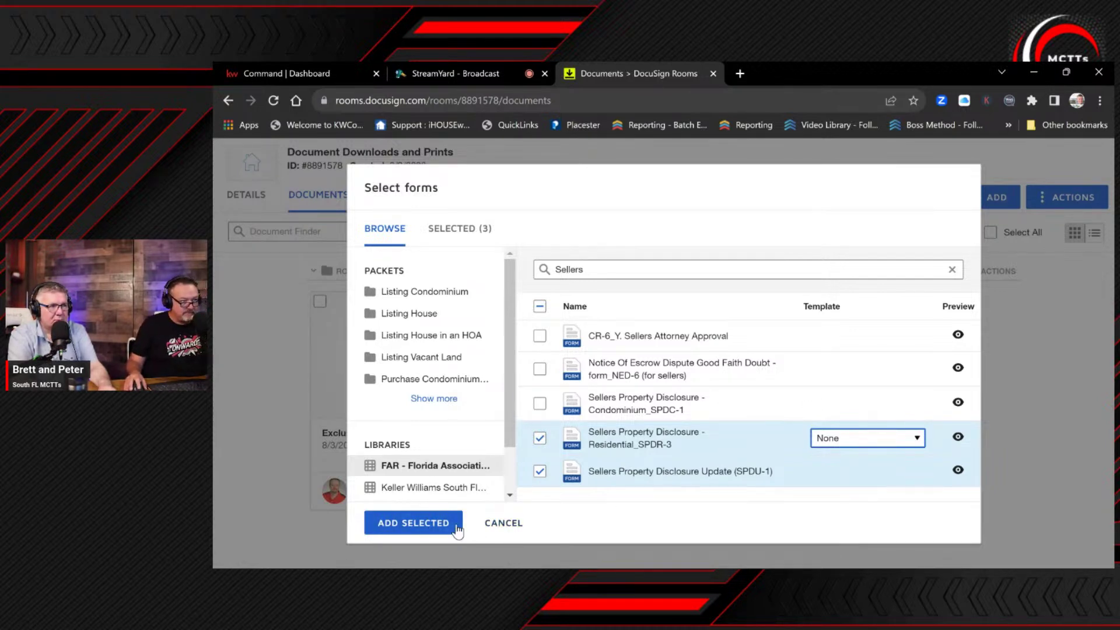
pyautogui.click(460, 528)
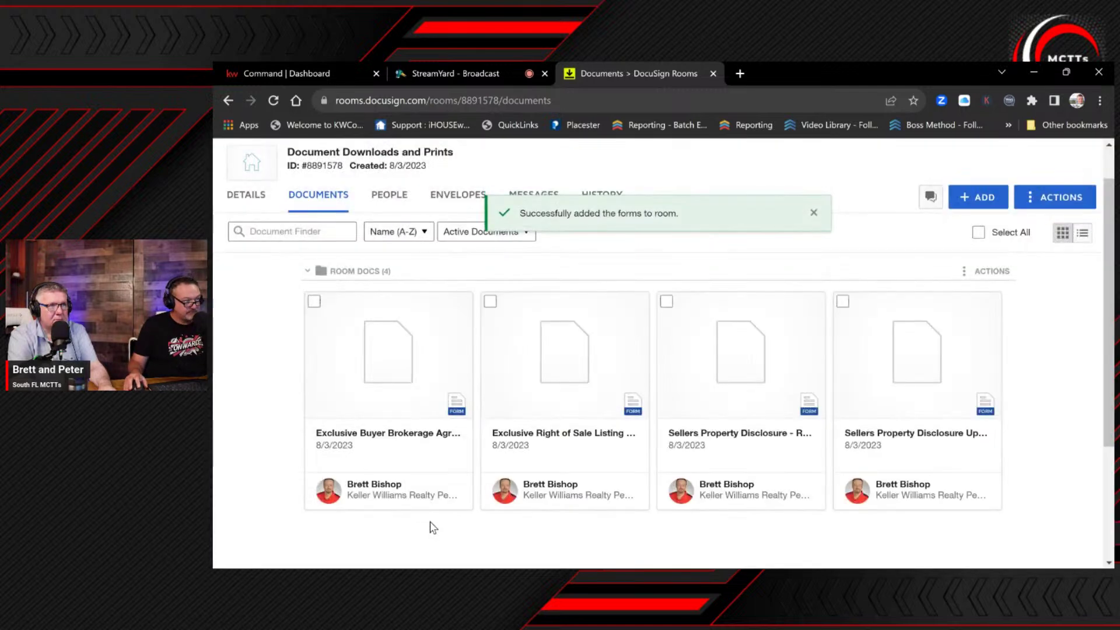
# Add the FAR library's Residential Contract for Sale and Purchase form to the room from DocuSign Forms
pyautogui.click(991, 202)
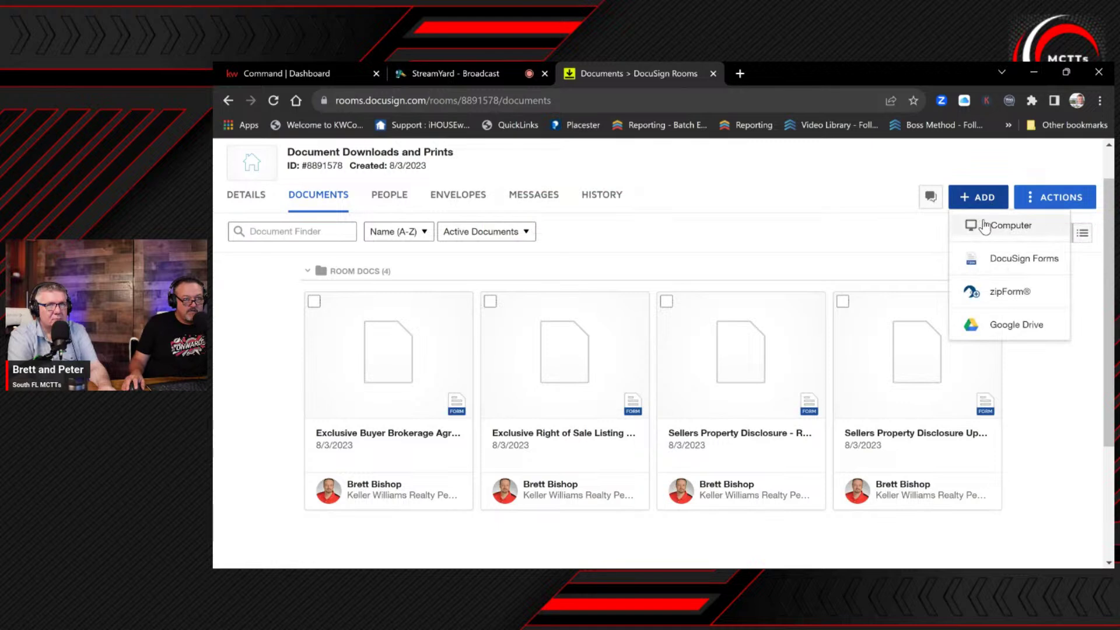
pyautogui.click(997, 263)
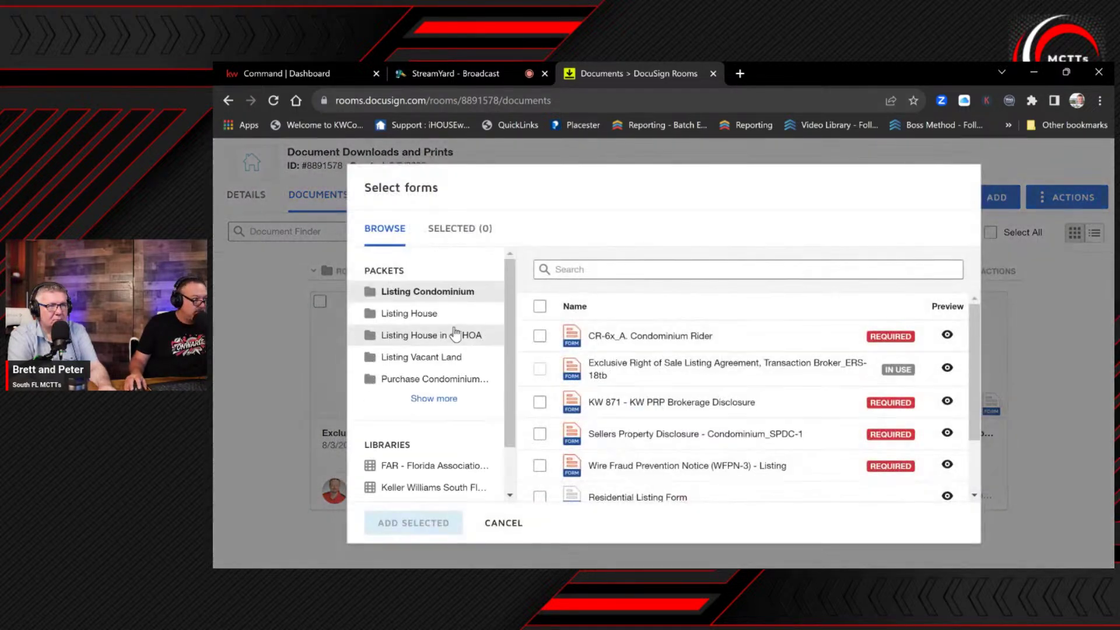
pyautogui.click(433, 466)
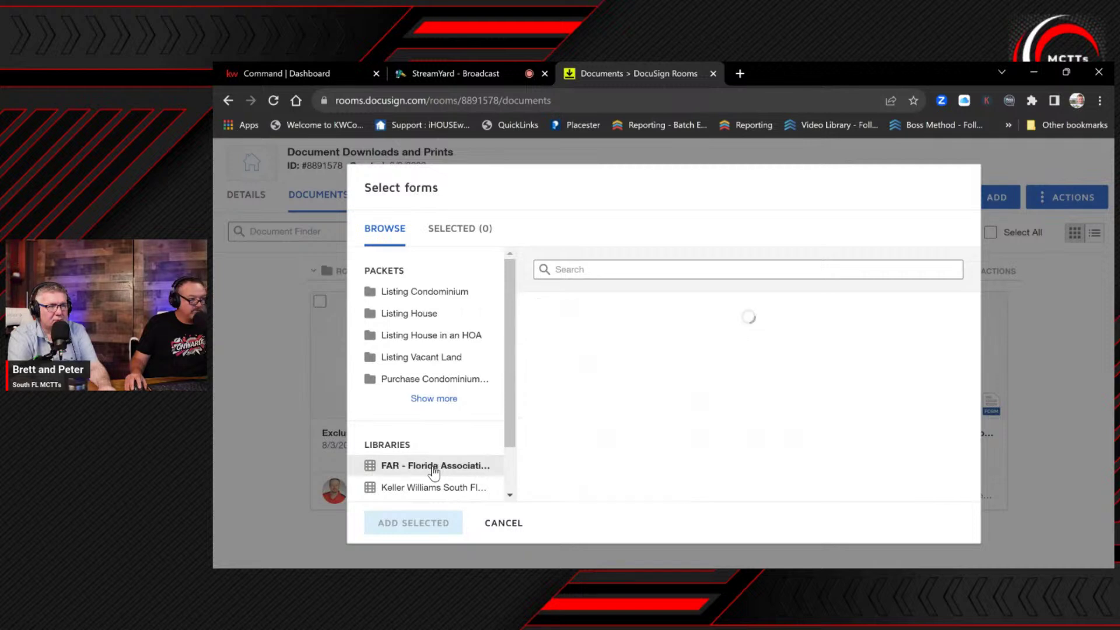
pyautogui.click(662, 270)
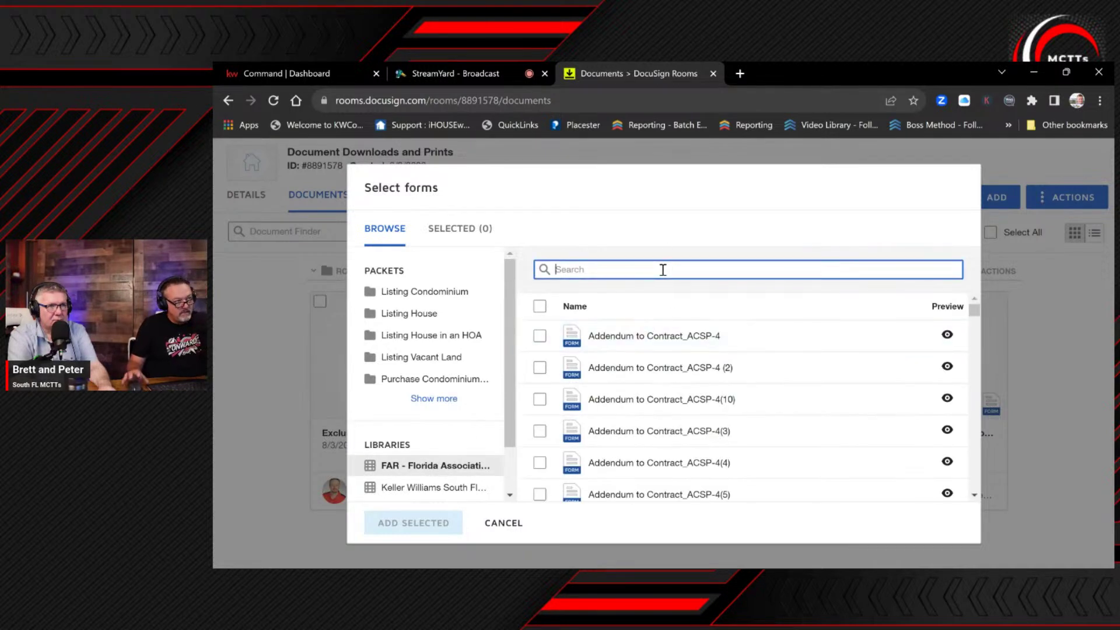
pyautogui.write('resdi')
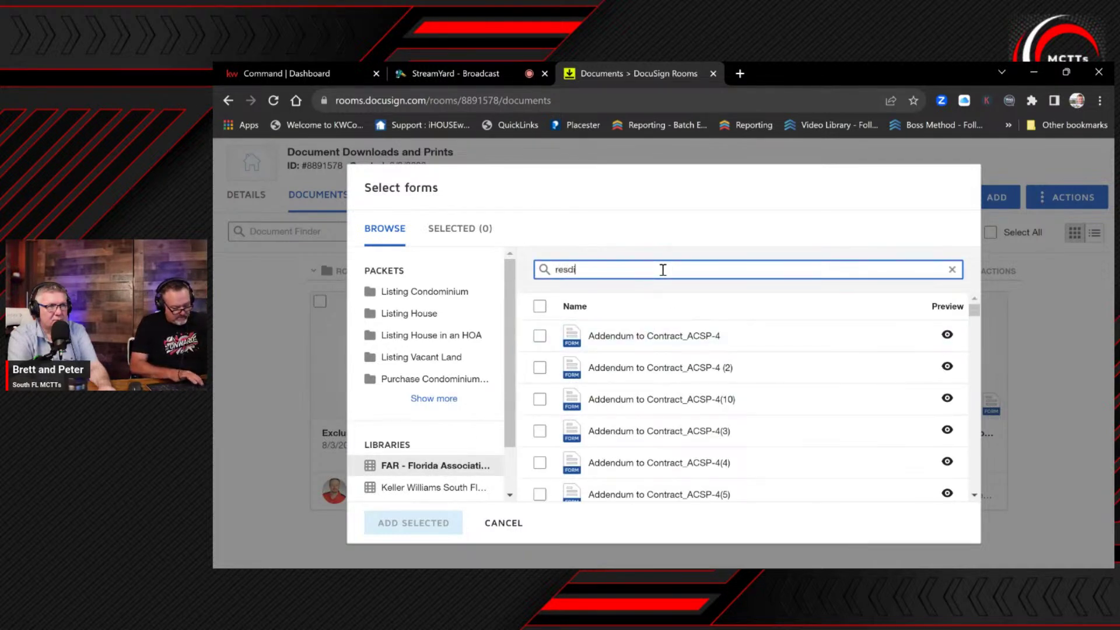
pyautogui.press('BackSpace')
pyautogui.press('BackSpace')
pyautogui.press('BackSpace')
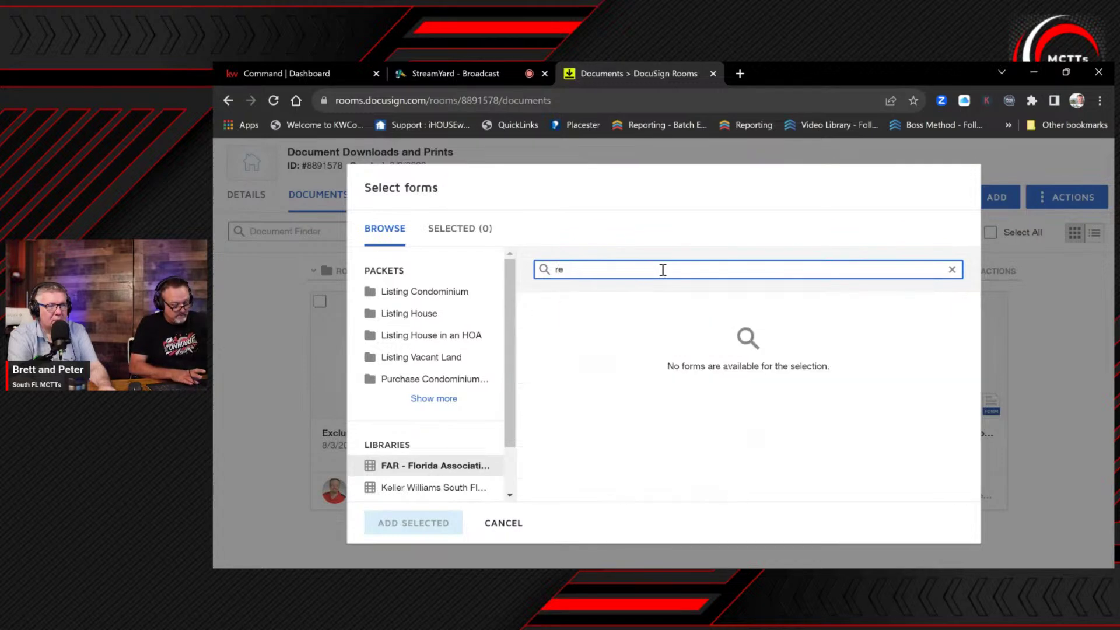
pyautogui.write('sidentia')
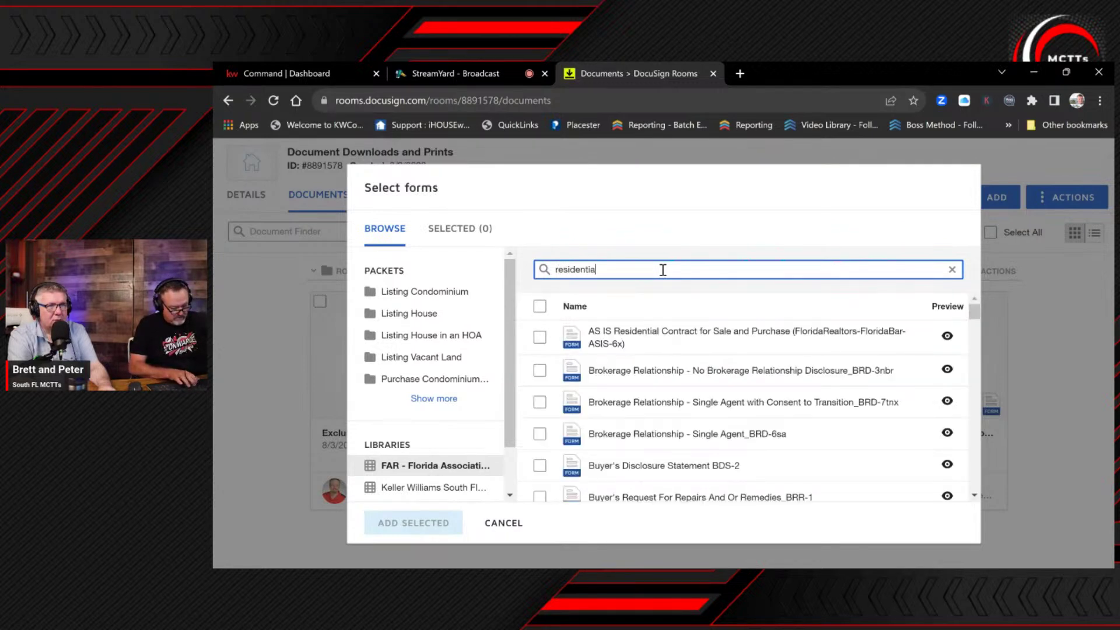
pyautogui.write('l contra')
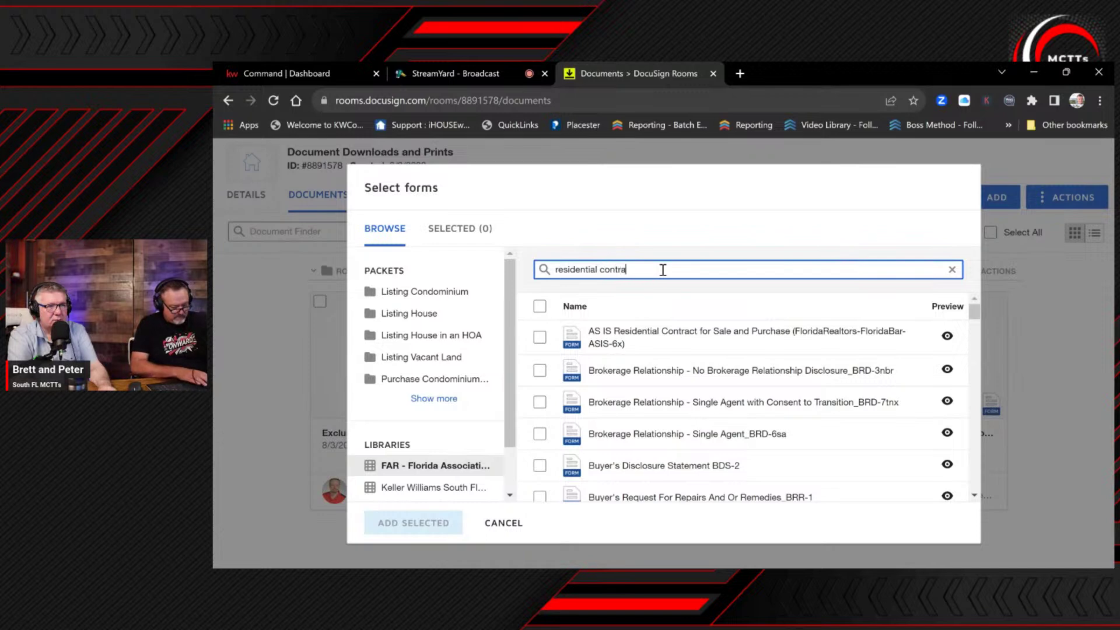
pyautogui.write('ct')
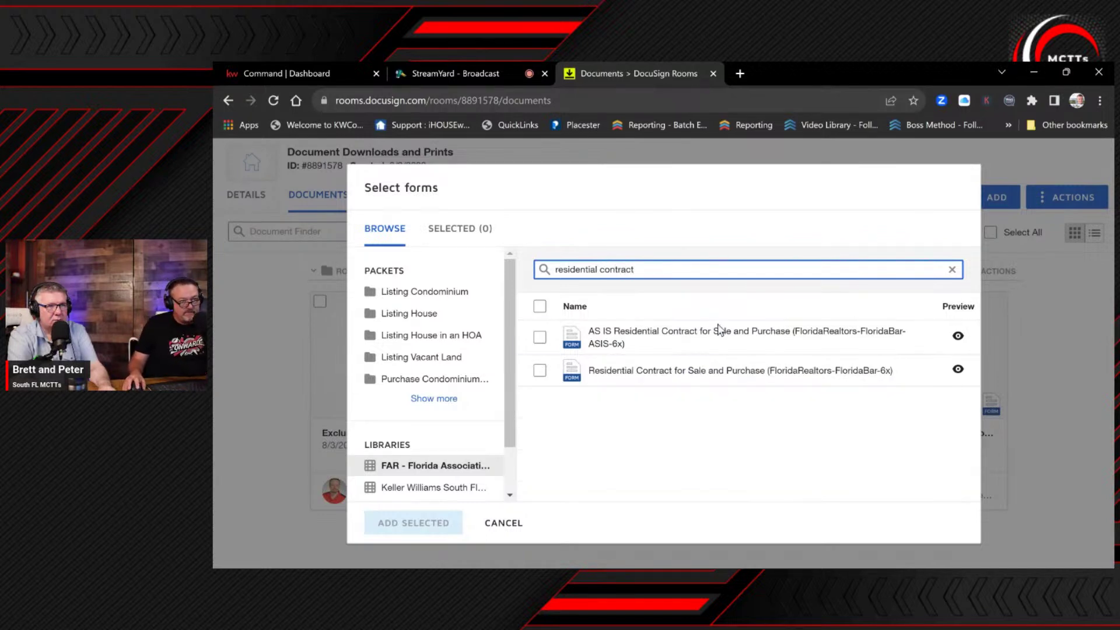
pyautogui.click(539, 371)
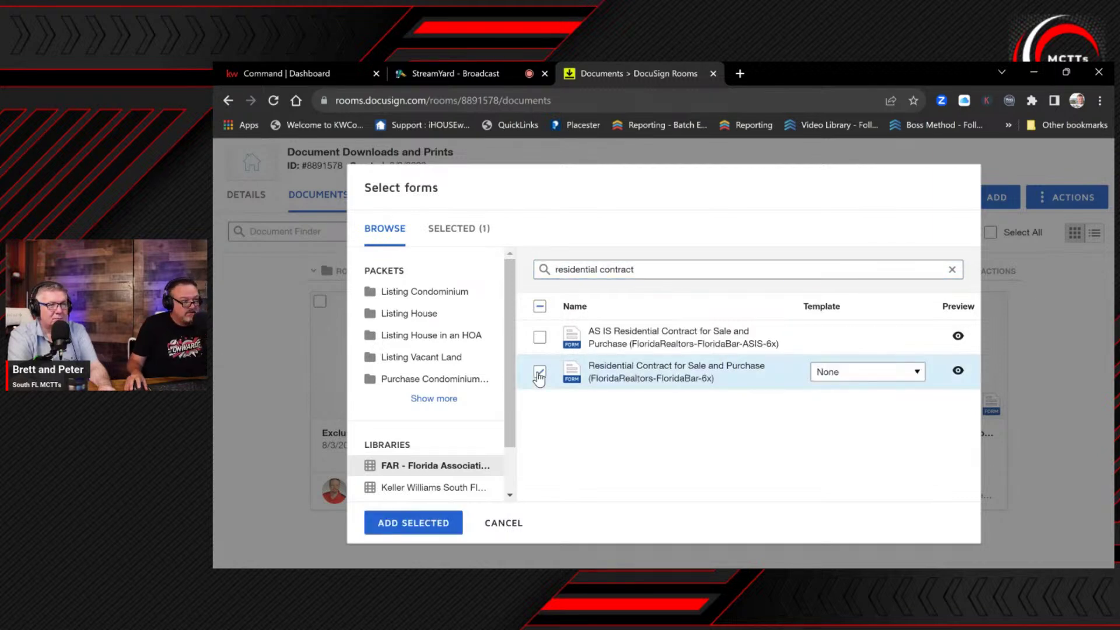
pyautogui.click(402, 524)
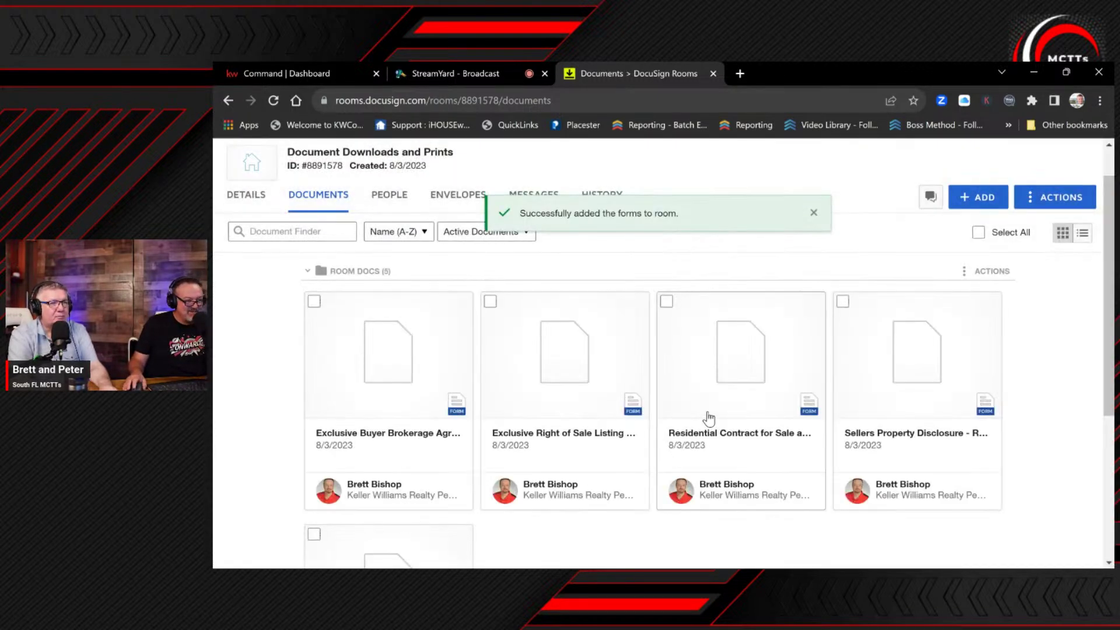
pyautogui.scroll(-1, 707, 420)
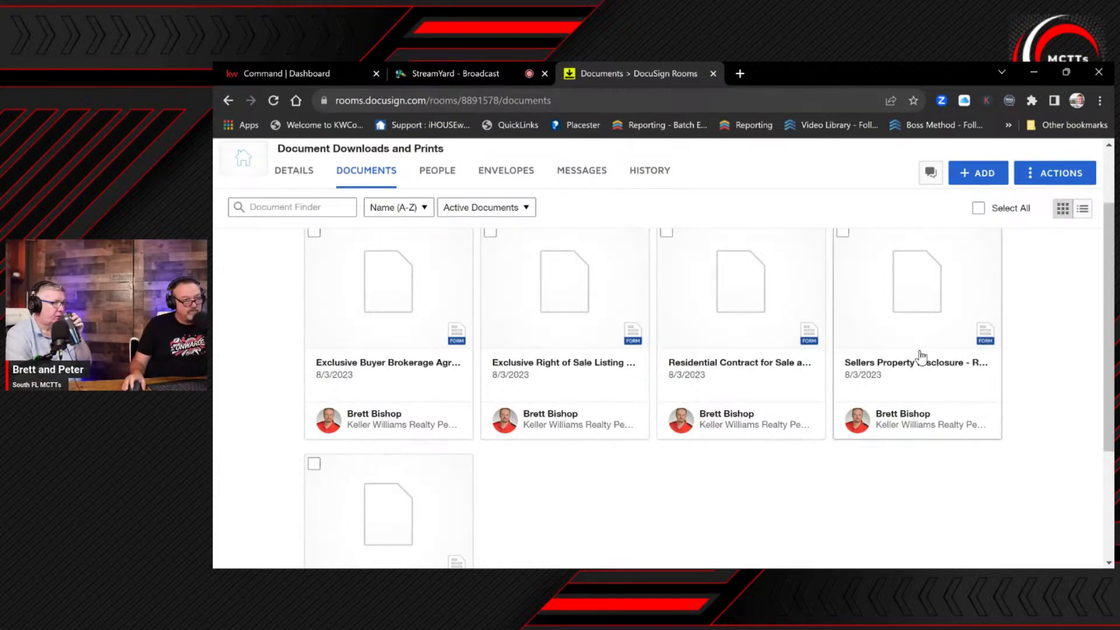
pyautogui.scroll(2, 920, 357)
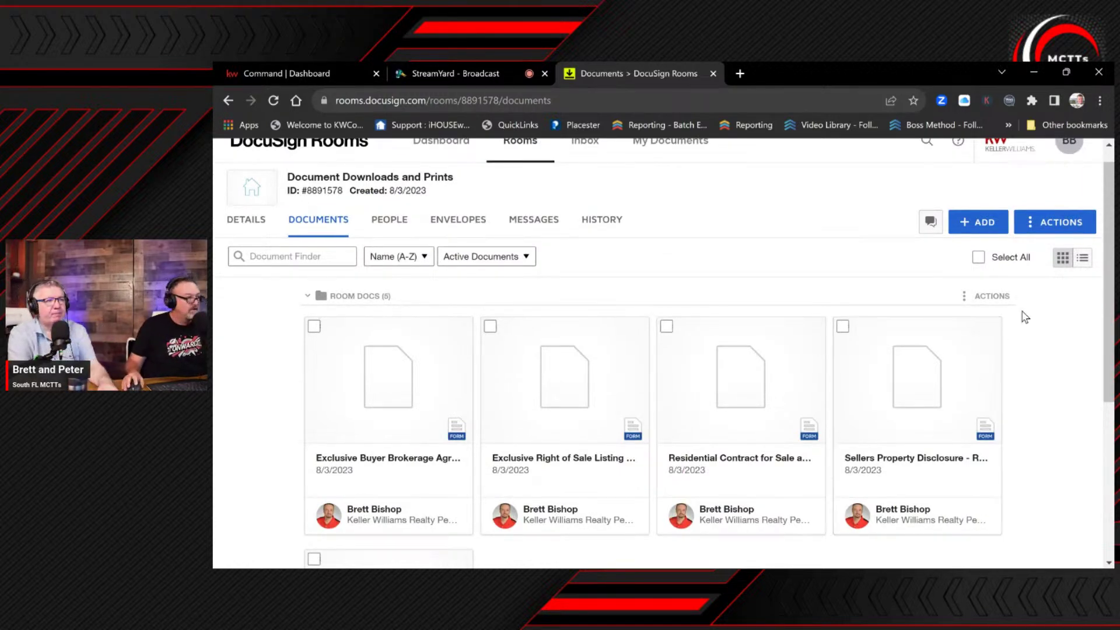
# Create a new room folder named 'Listing Documents'
pyautogui.click(1044, 226)
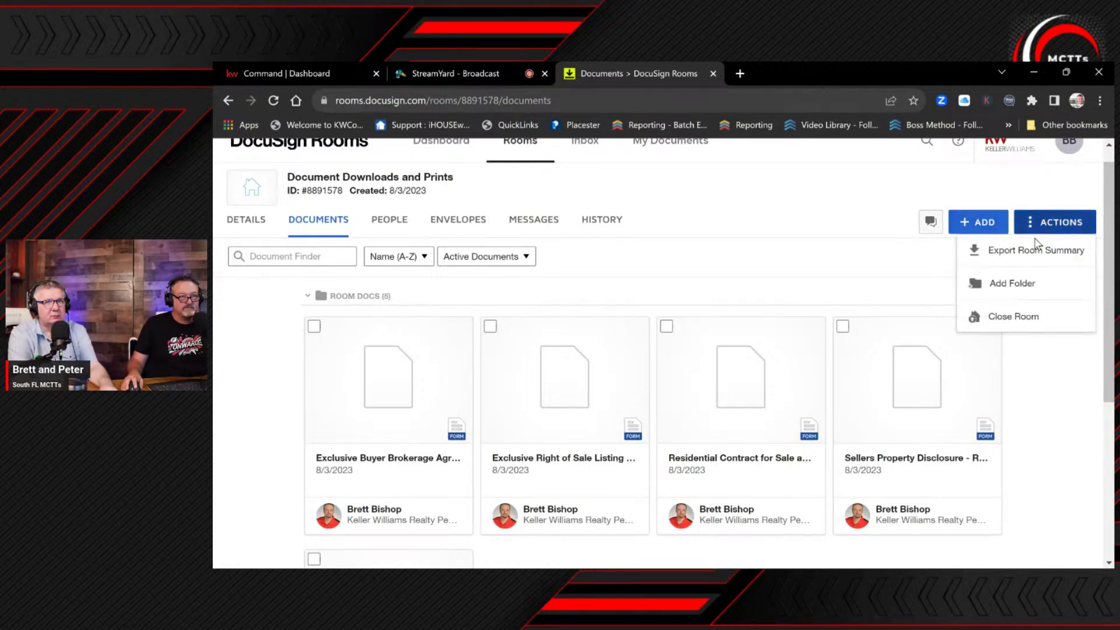
pyautogui.click(1019, 288)
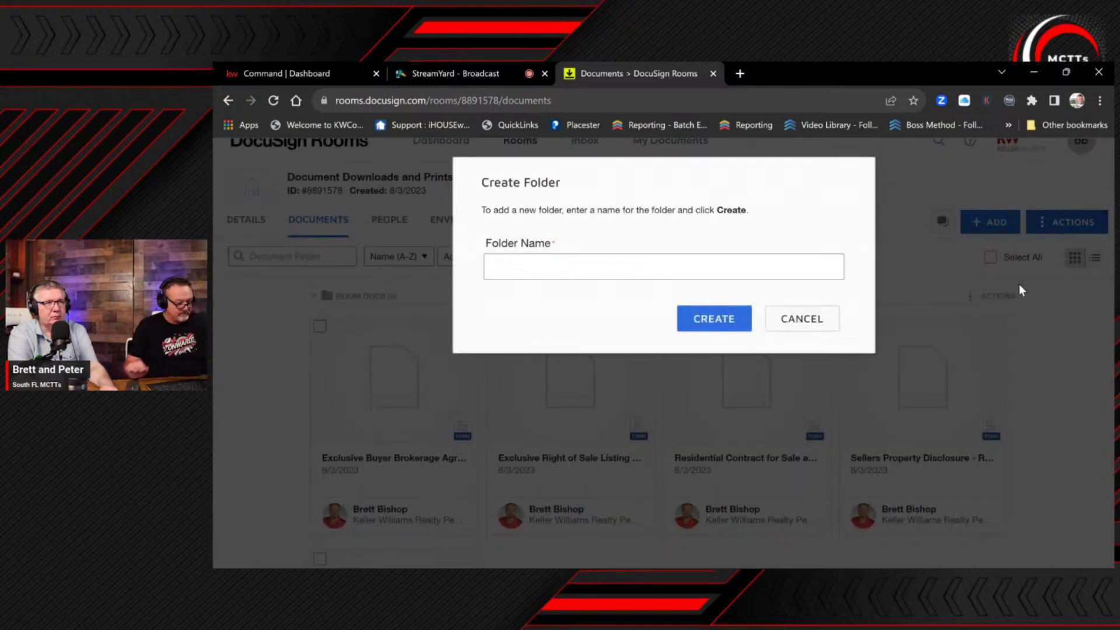
pyautogui.write('Li')
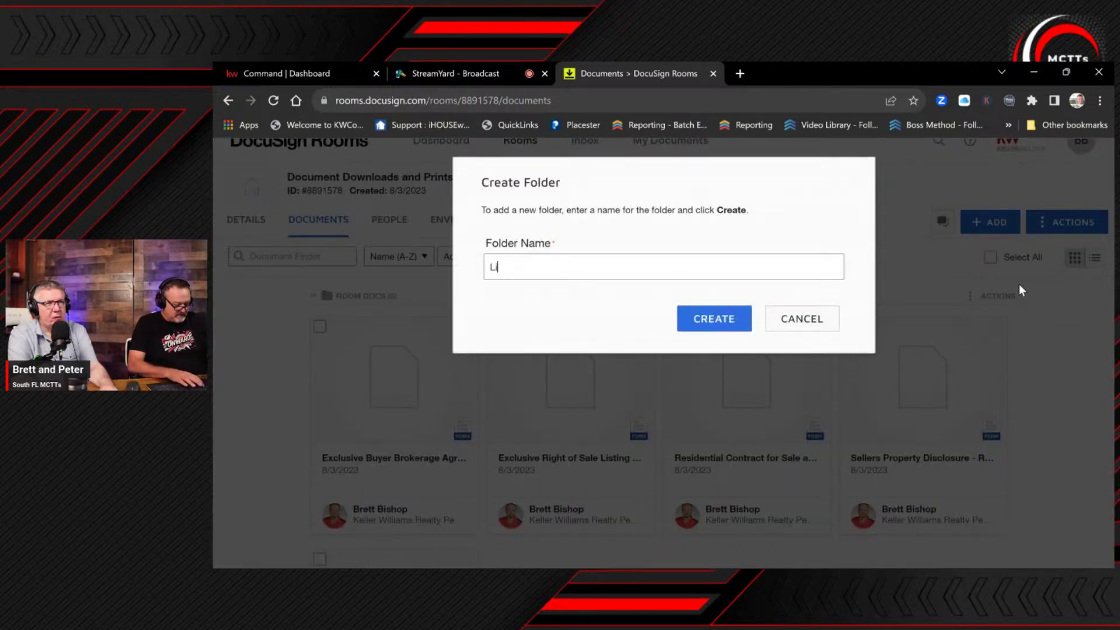
pyautogui.write('sting D')
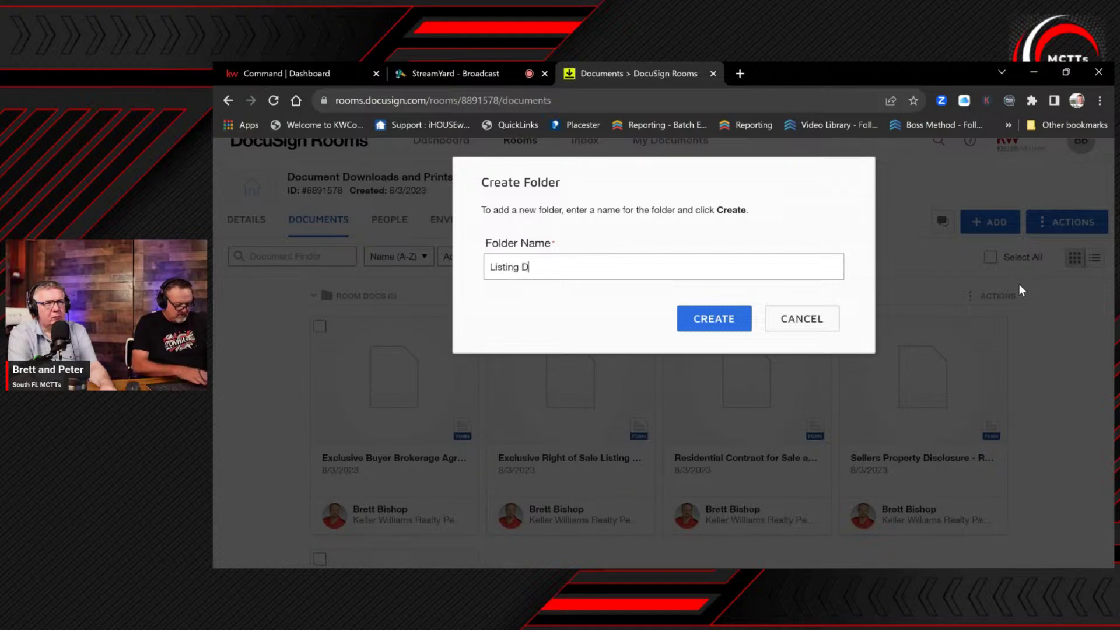
pyautogui.write('ocuments')
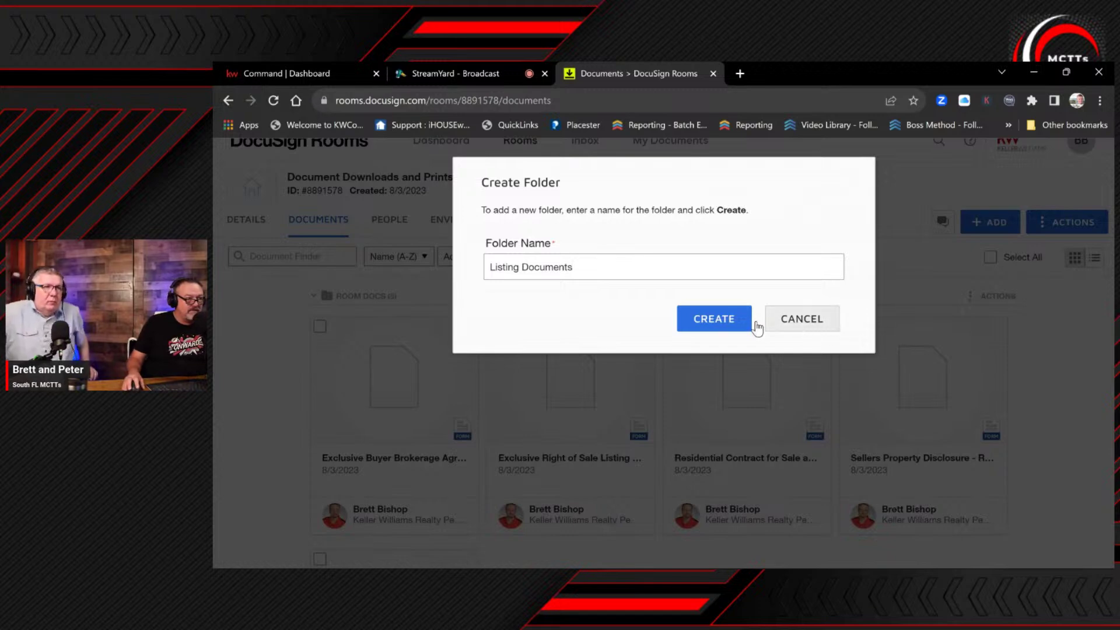
pyautogui.click(724, 323)
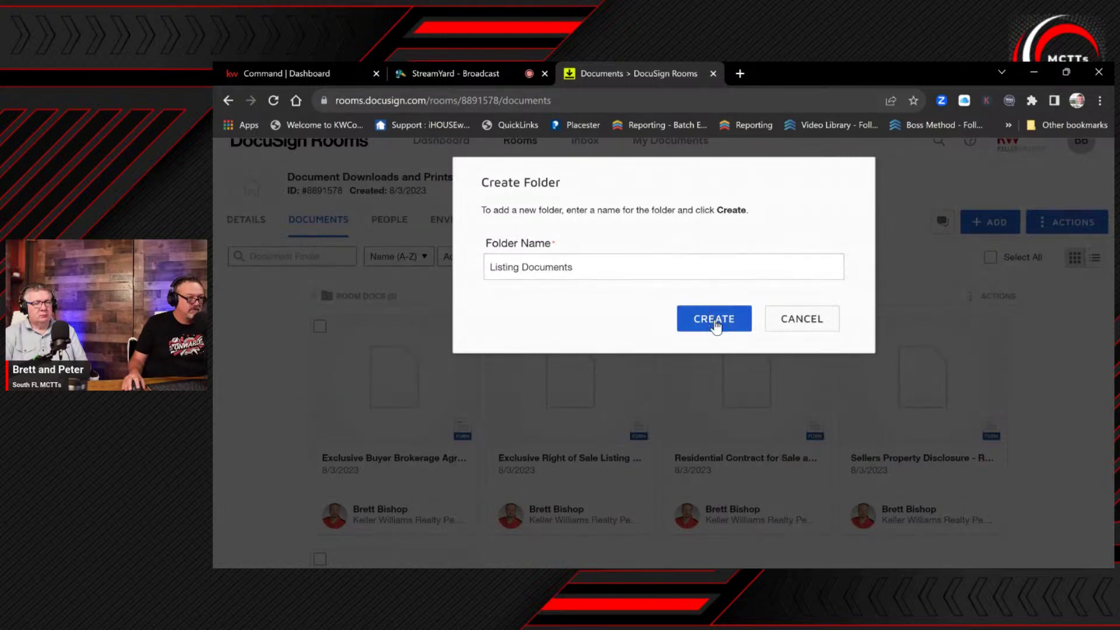
pyautogui.click(717, 324)
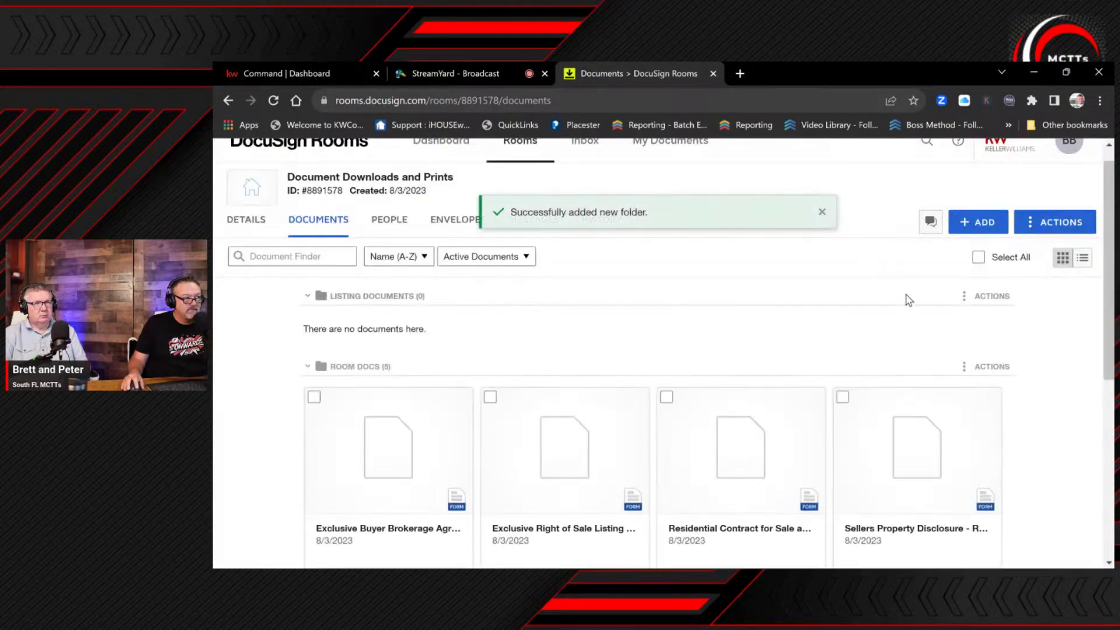
# Create another room folder named 'Buyer Documents'
pyautogui.click(1038, 229)
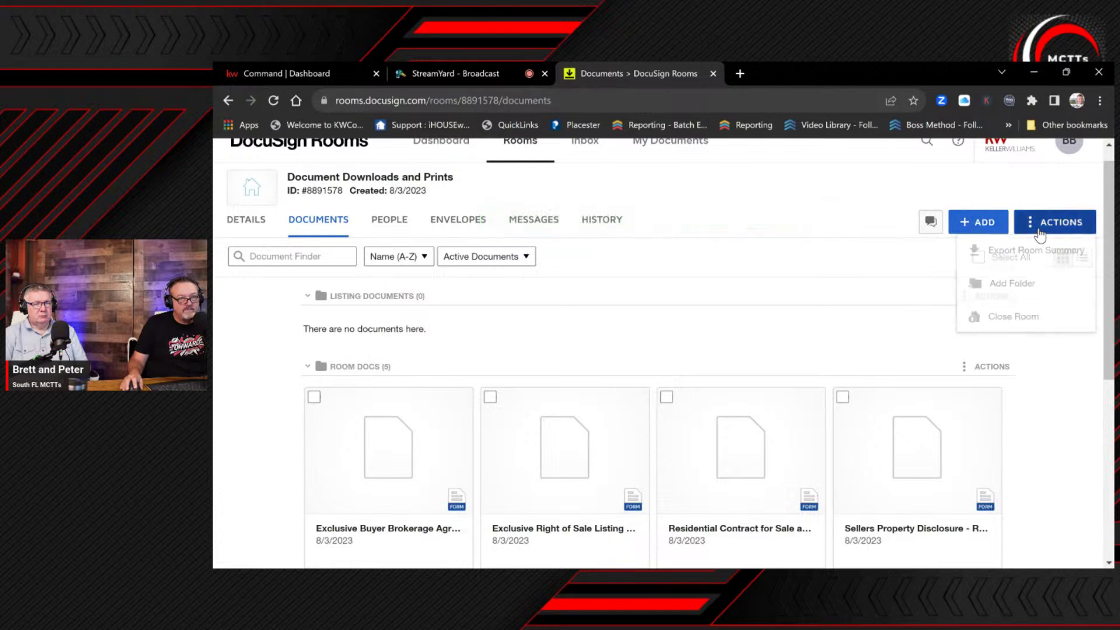
pyautogui.click(986, 276)
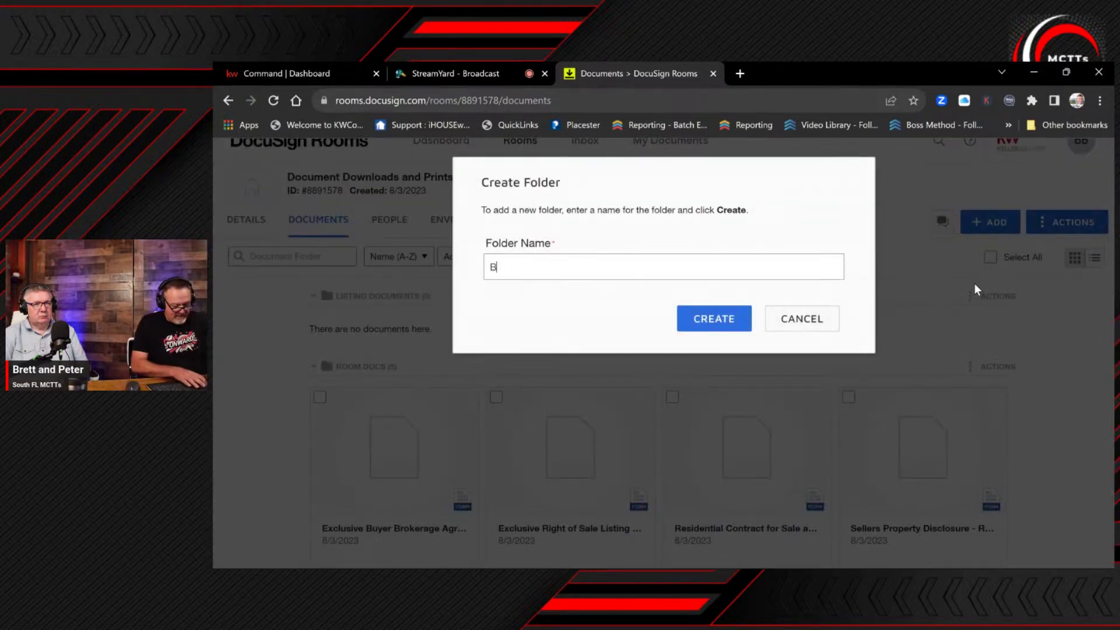
pyautogui.write('Buyer ')
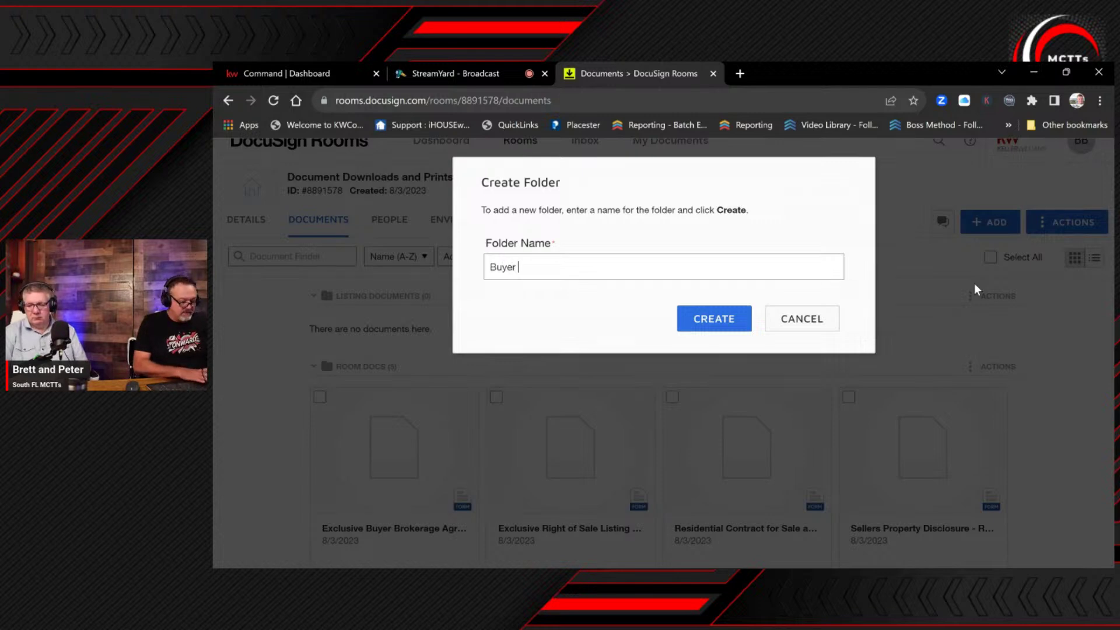
pyautogui.write('D')
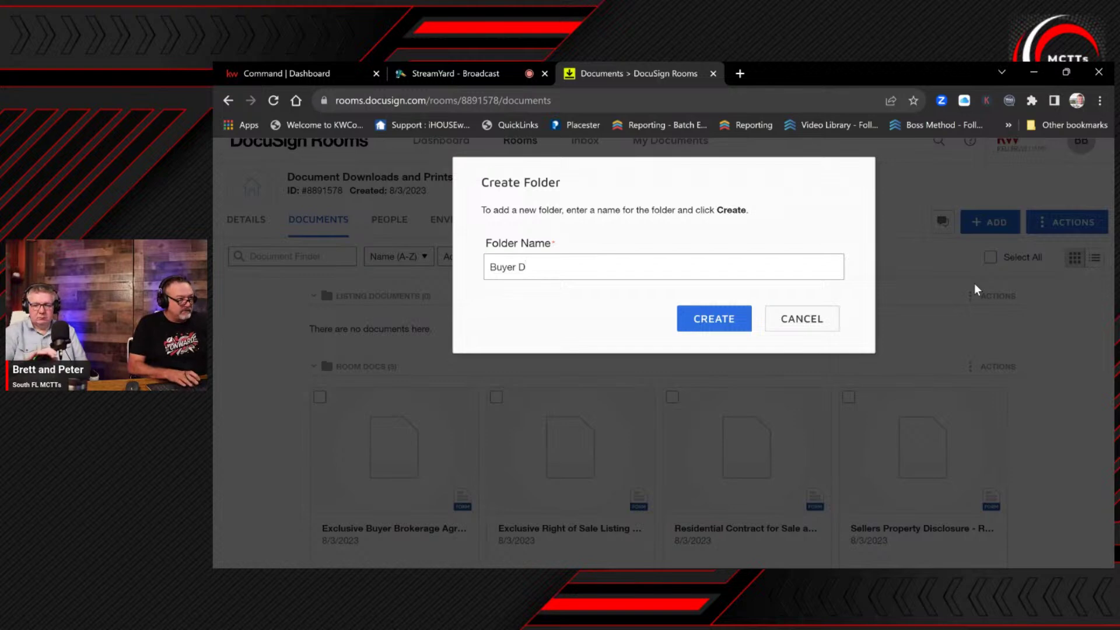
pyautogui.write('ocuments')
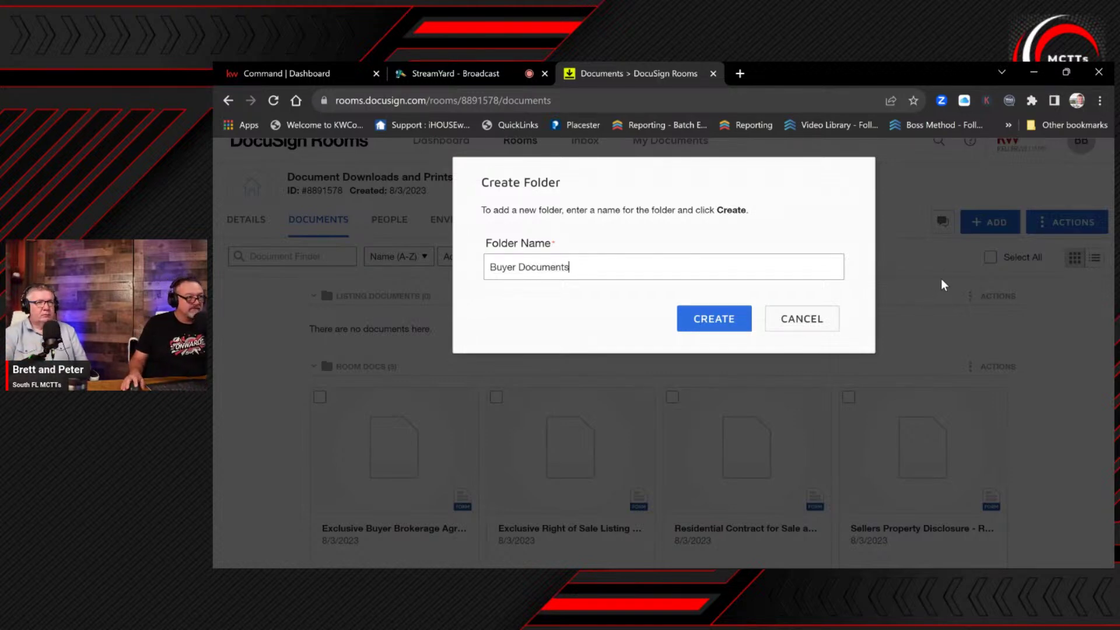
pyautogui.click(730, 319)
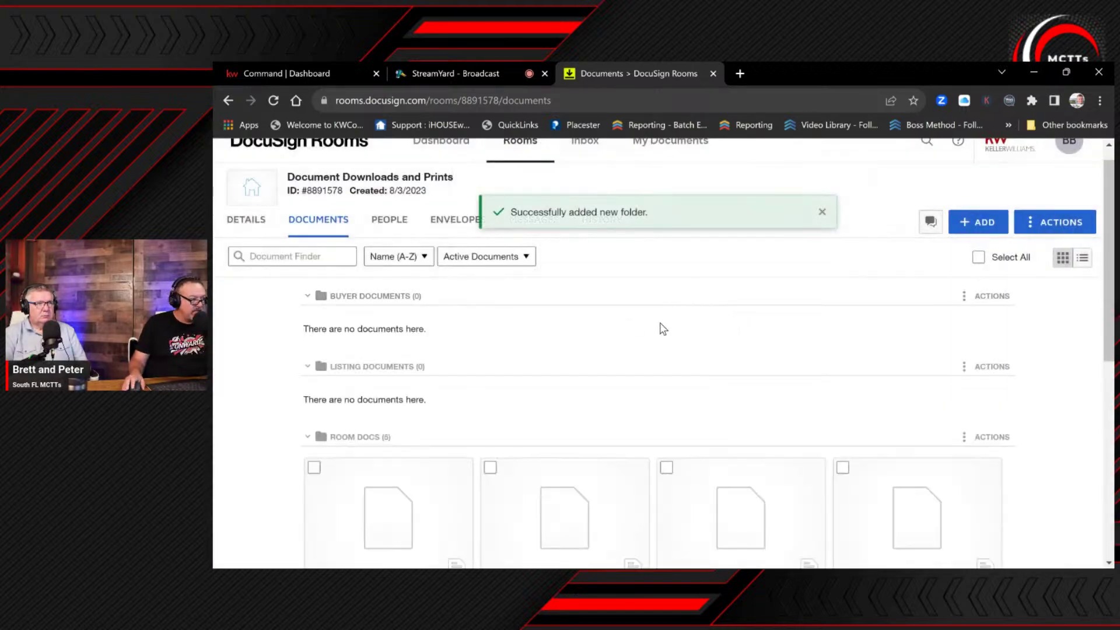
# Move the Exclusive Buyer Brokerage Agreement into the Buyer Documents folder
pyautogui.scroll(-1, 660, 323)
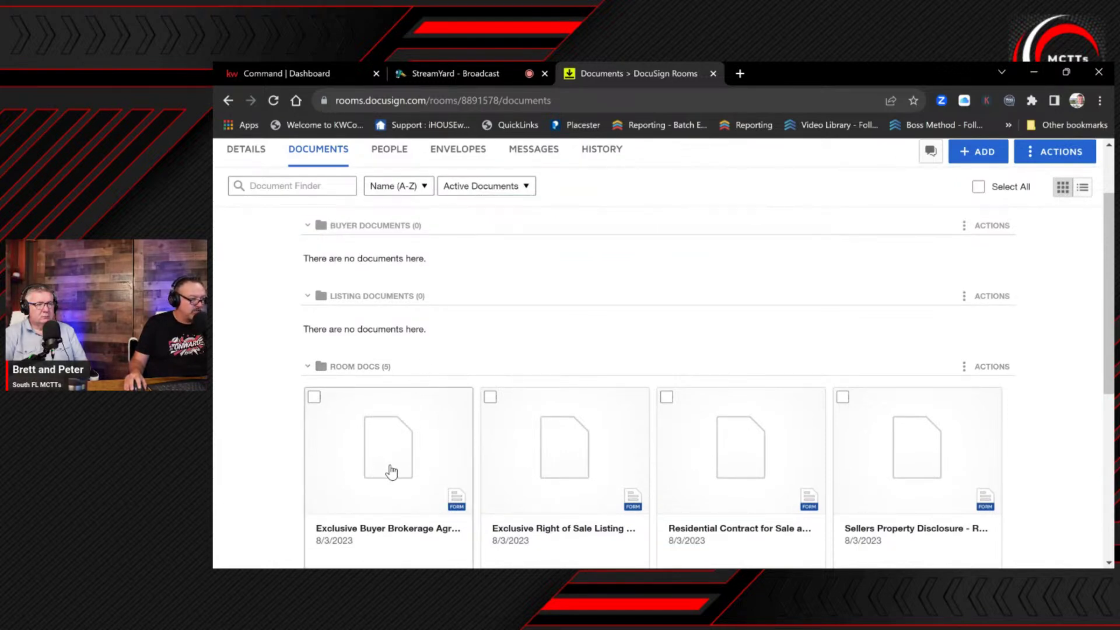
pyautogui.moveTo(391, 471); pyautogui.dragTo(400, 265)
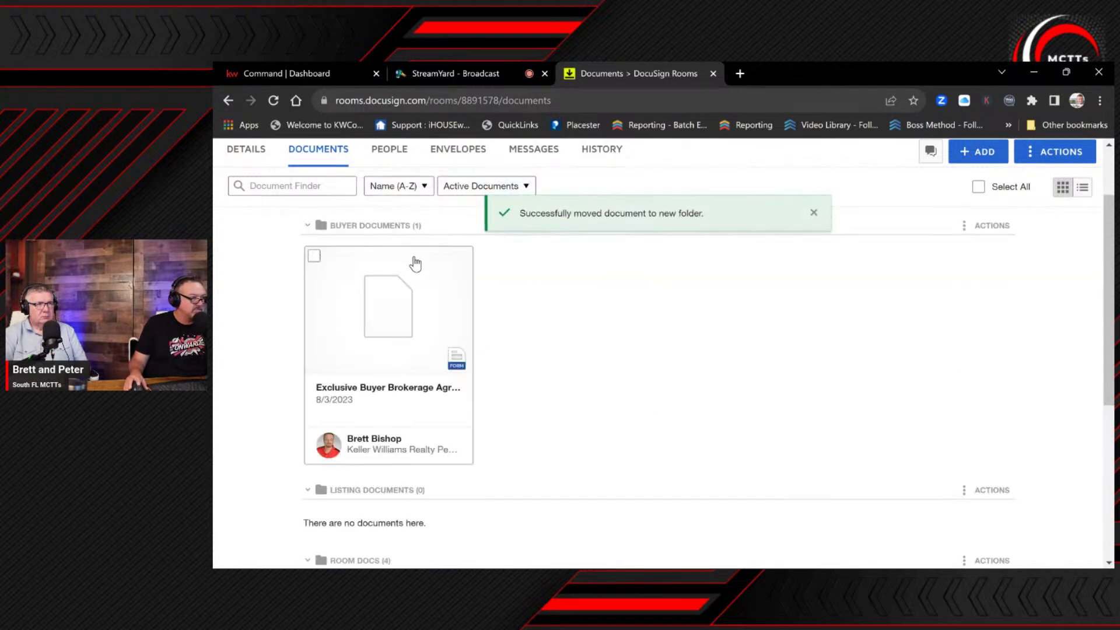
pyautogui.scroll(-3, 618, 367)
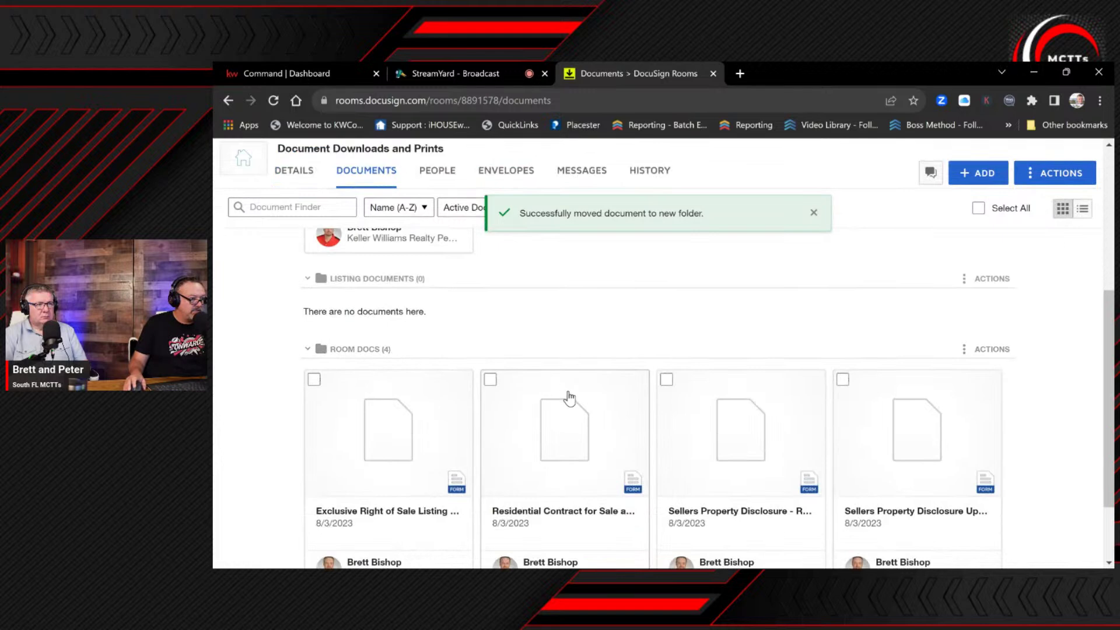
pyautogui.scroll(1, 568, 395)
# Move the Exclusive Right of Sale form and both Sellers Property Disclosure forms into Listing Documents
pyautogui.moveTo(395, 525); pyautogui.dragTo(385, 388)
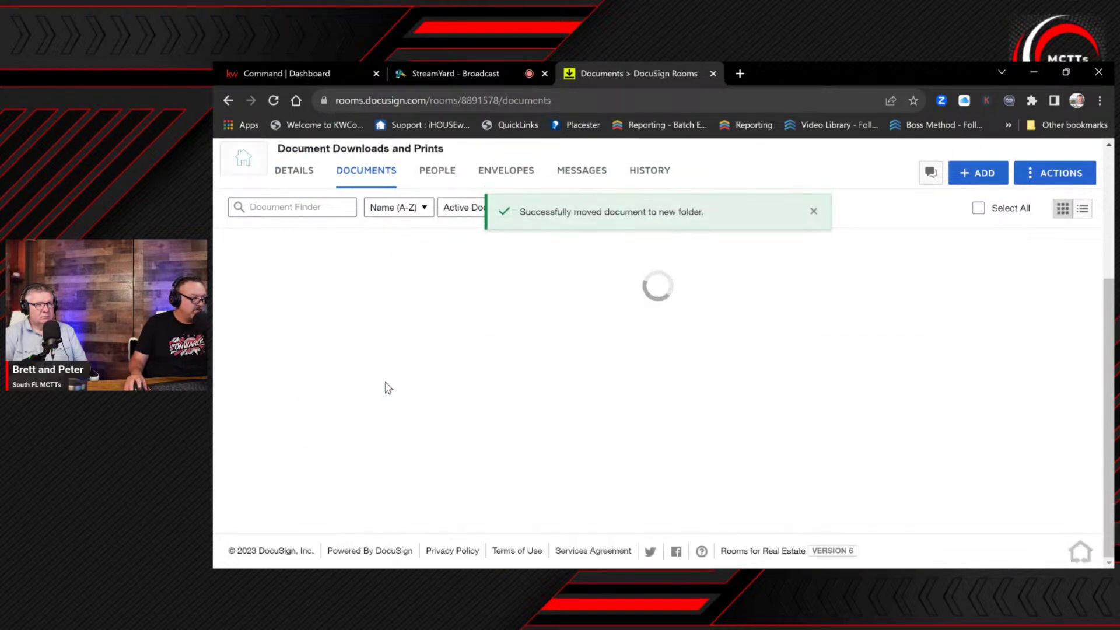
pyautogui.scroll(-5, 420, 382)
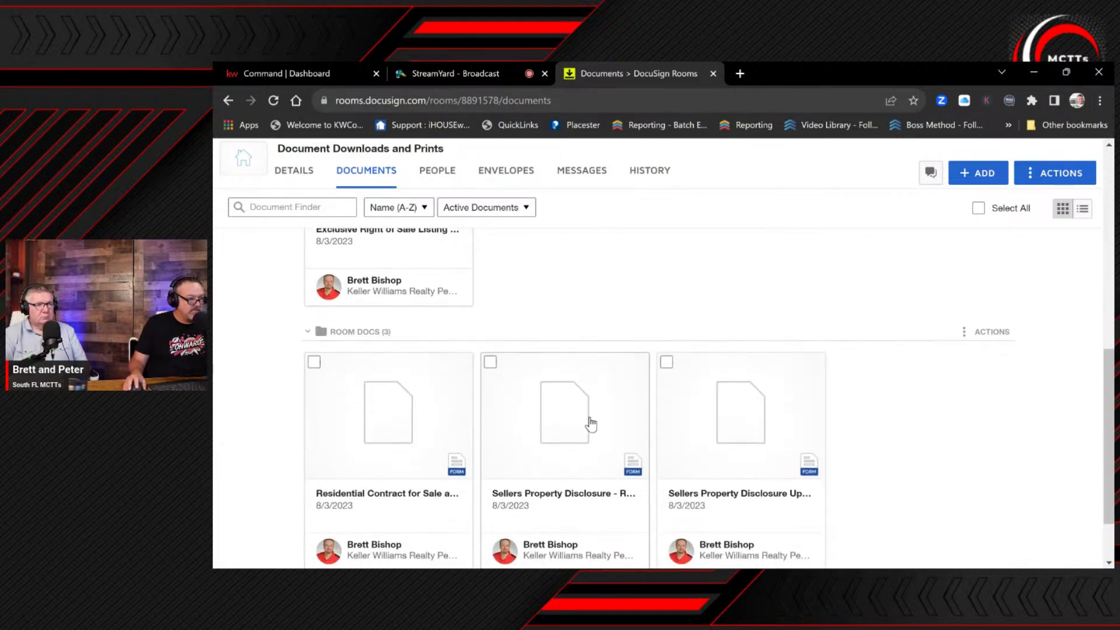
pyautogui.scroll(3, 605, 416)
pyautogui.scroll(3, 604, 414)
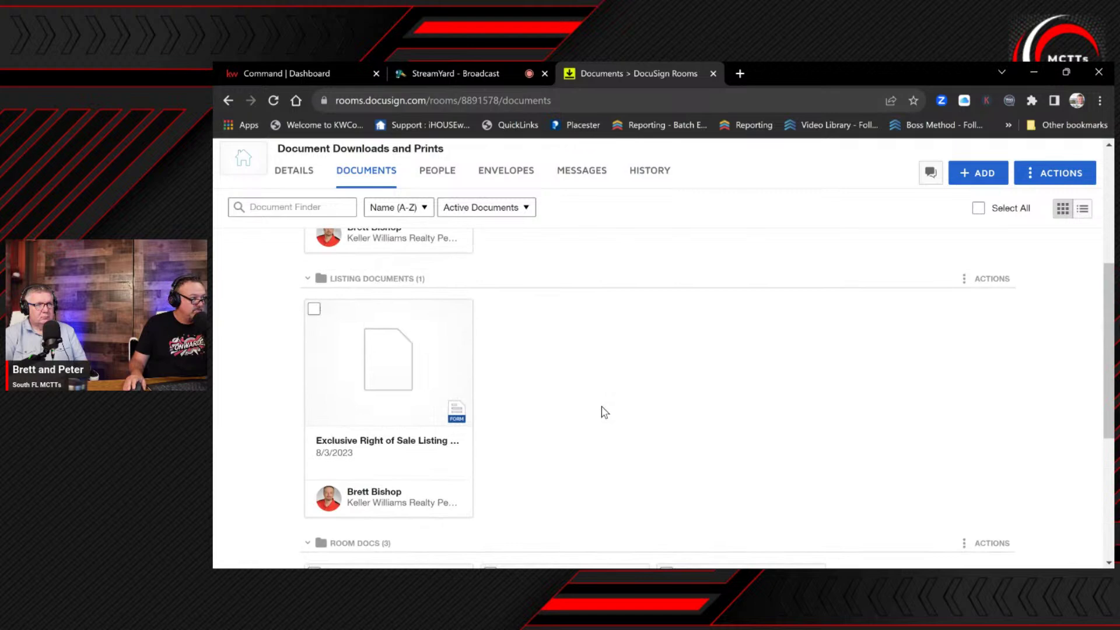
pyautogui.scroll(-3, 600, 411)
pyautogui.moveTo(544, 560); pyautogui.dragTo(569, 325)
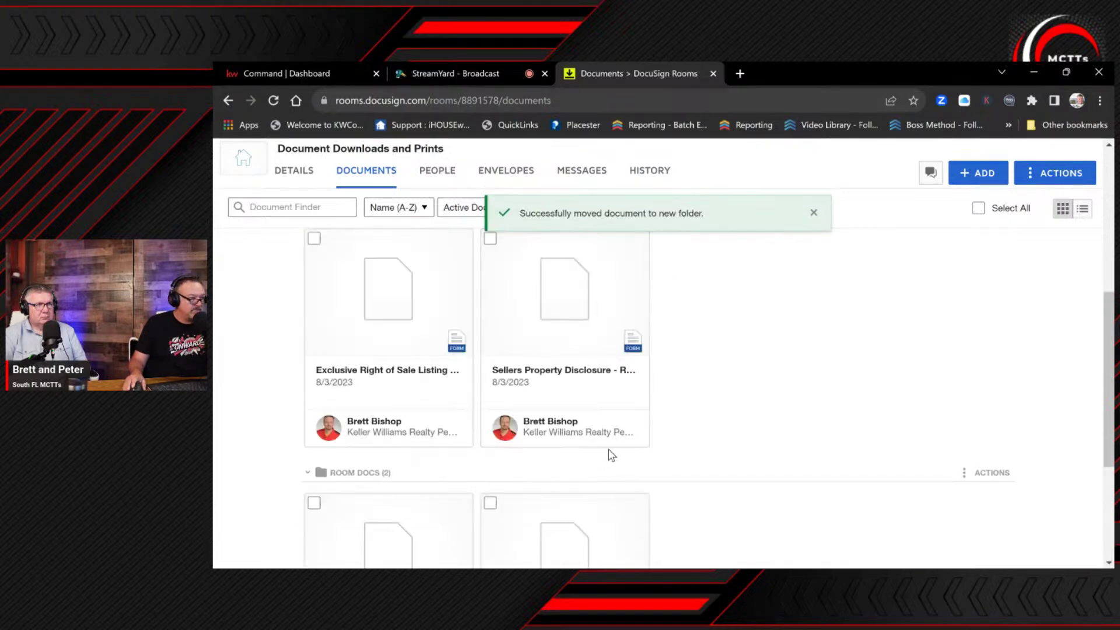
pyautogui.moveTo(593, 539); pyautogui.dragTo(795, 276)
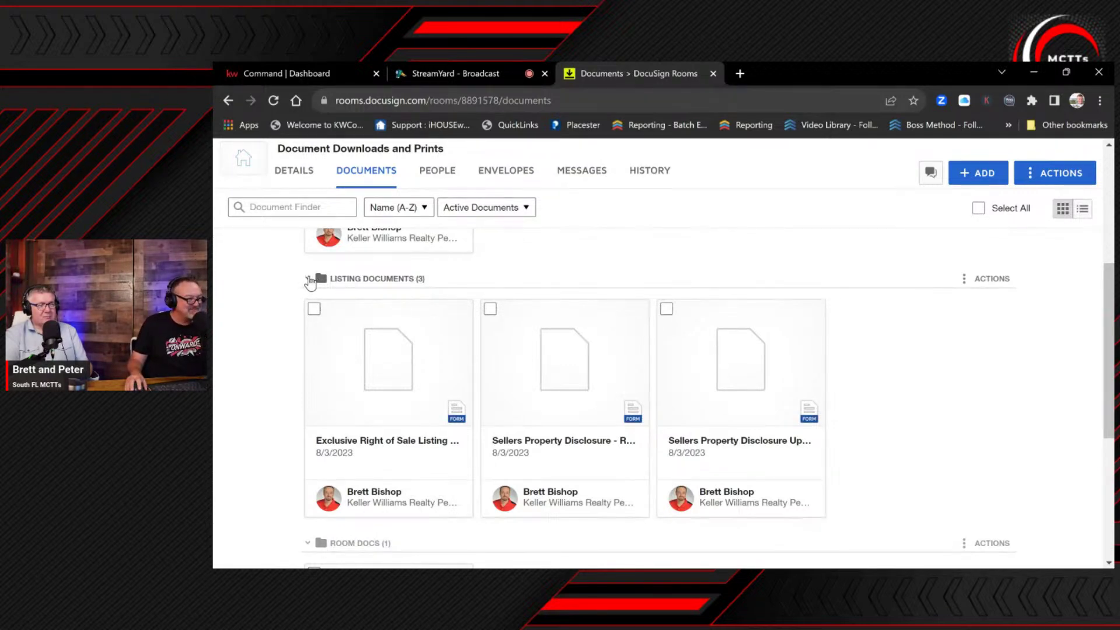
# Collapse Listing Documents and move the Residential Contract for Sale into Buyer Documents
pyautogui.click(308, 279)
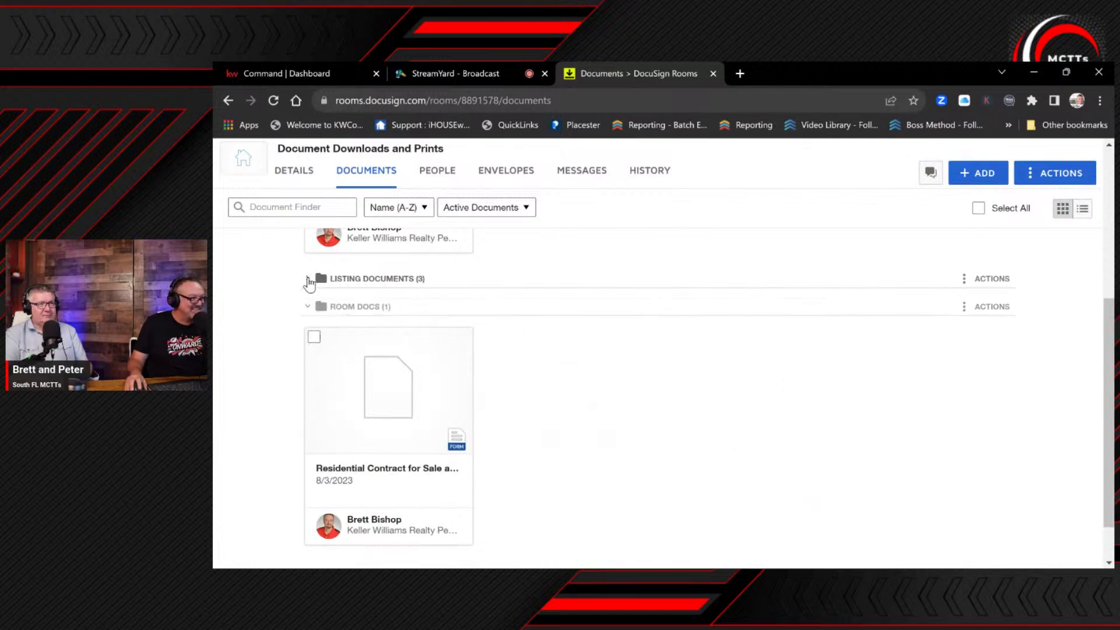
pyautogui.scroll(1, 567, 392)
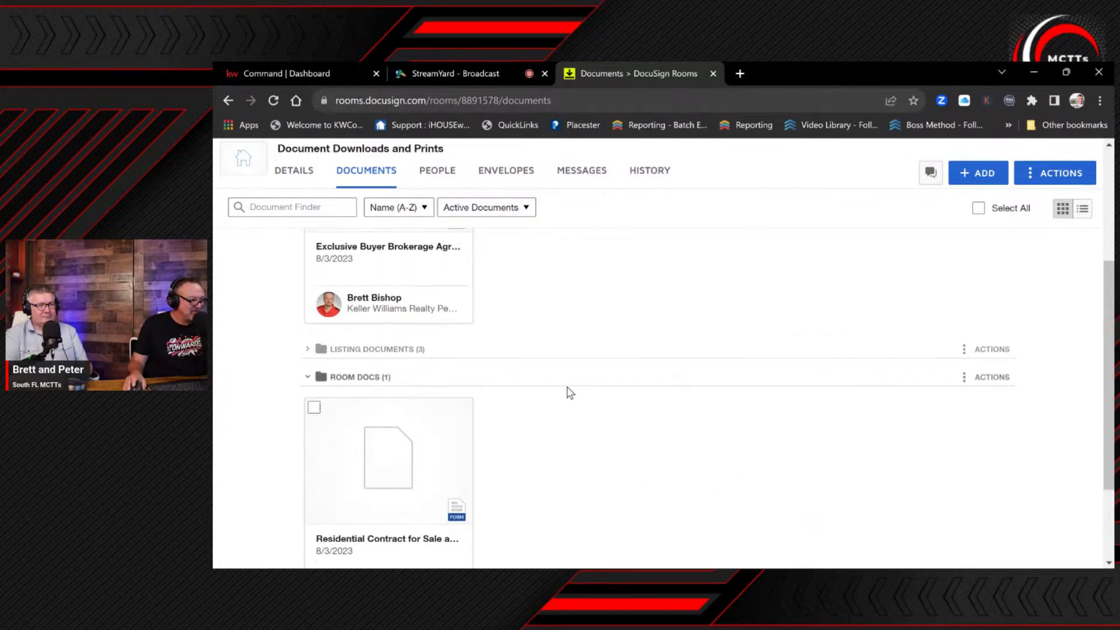
pyautogui.scroll(1, 568, 393)
pyautogui.moveTo(412, 528); pyautogui.dragTo(592, 283)
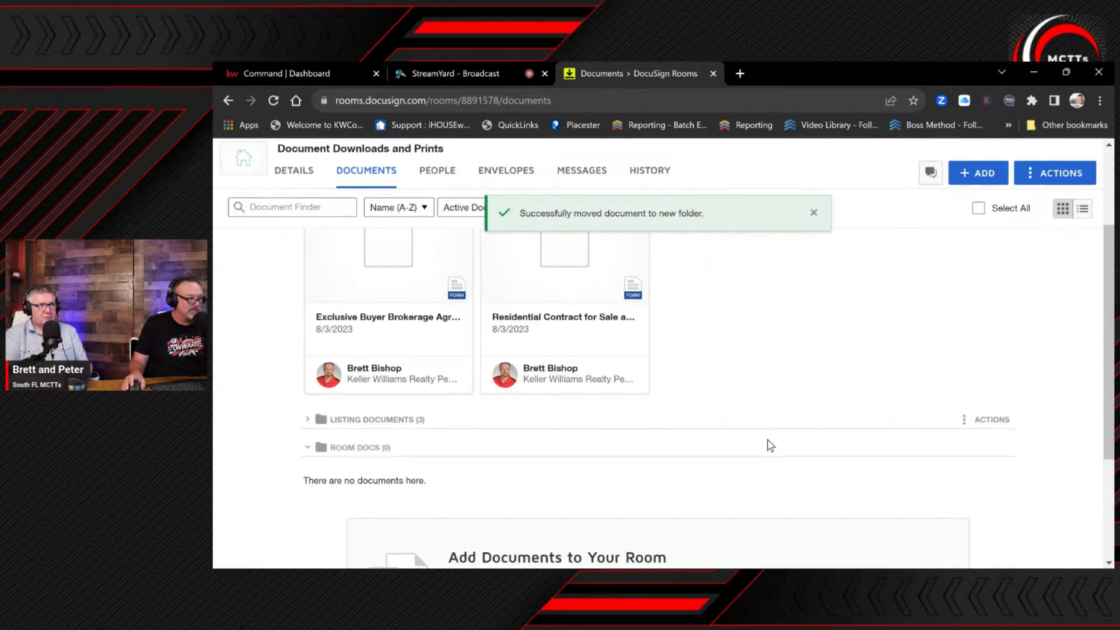
pyautogui.scroll(1, 769, 445)
pyautogui.scroll(-2, 767, 436)
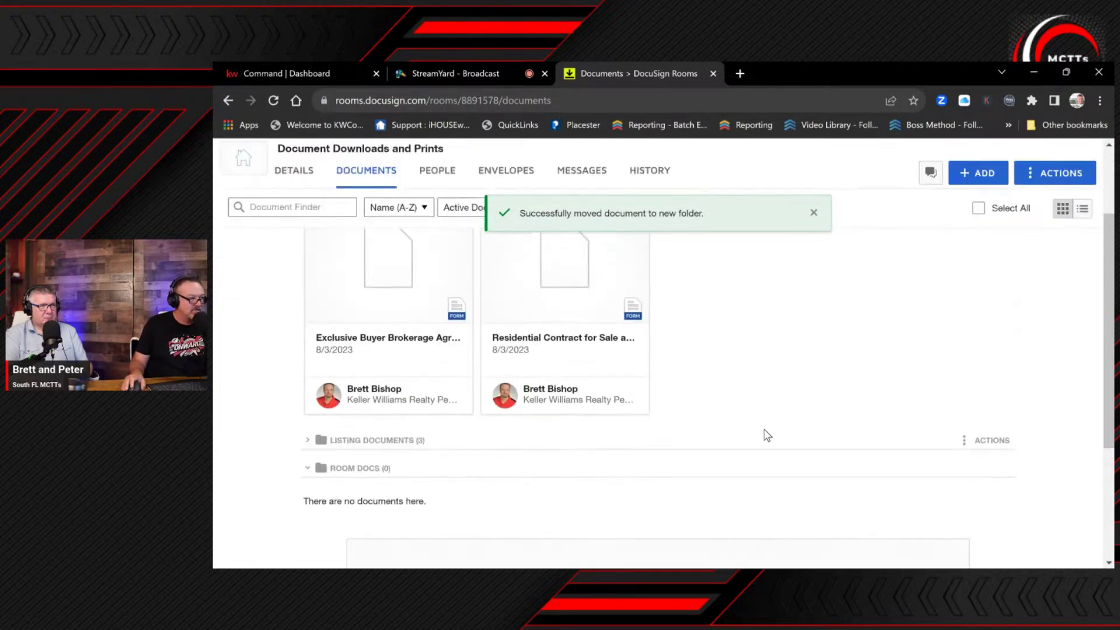
pyautogui.scroll(2, 767, 435)
pyautogui.scroll(-1, 767, 436)
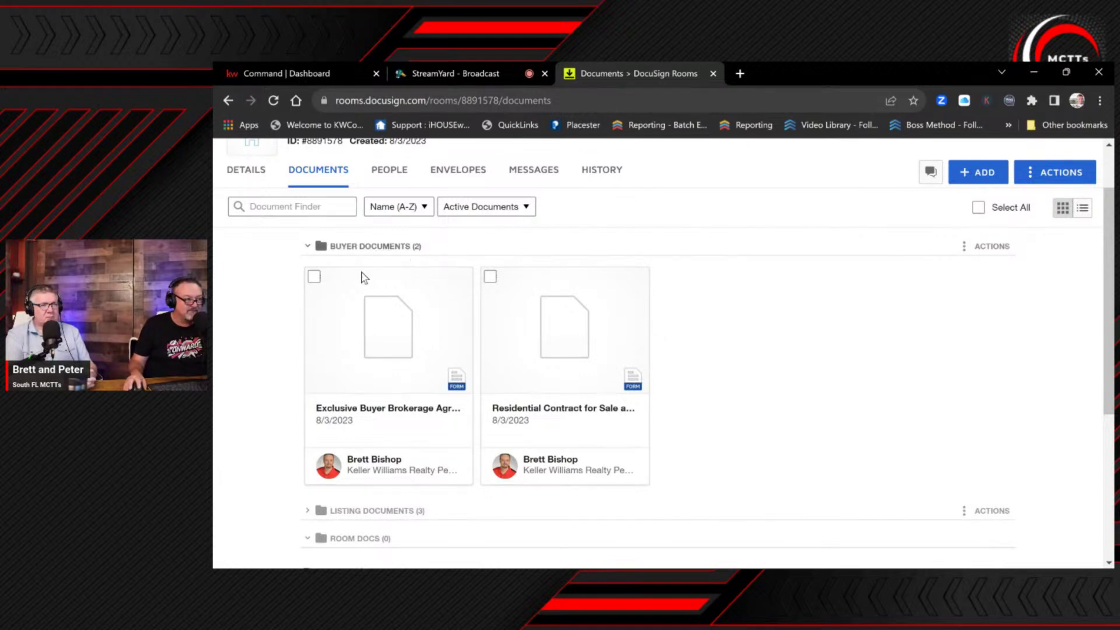
# Download the Exclusive Buyer Brokerage Agreement, Transaction Broker as a PDF
pyautogui.click(383, 375)
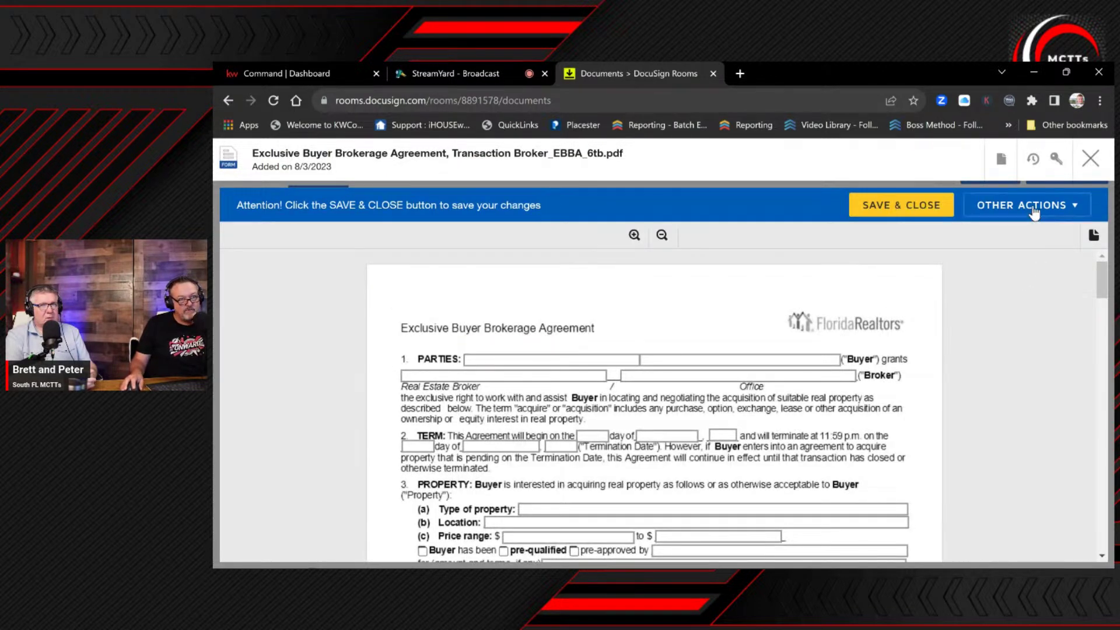
pyautogui.click(1001, 161)
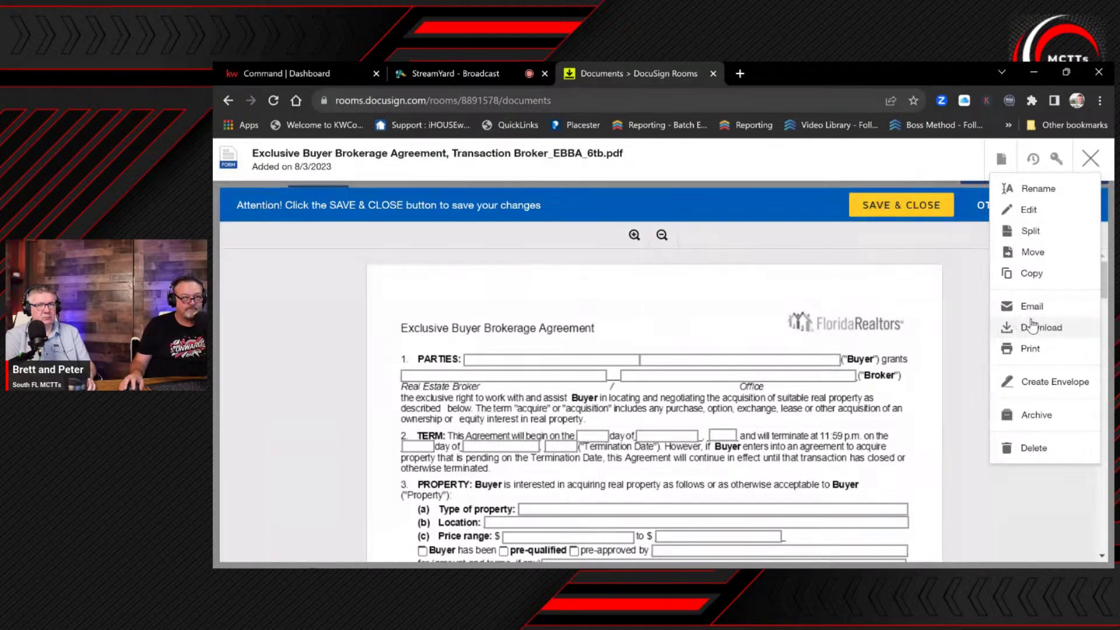
pyautogui.click(1033, 330)
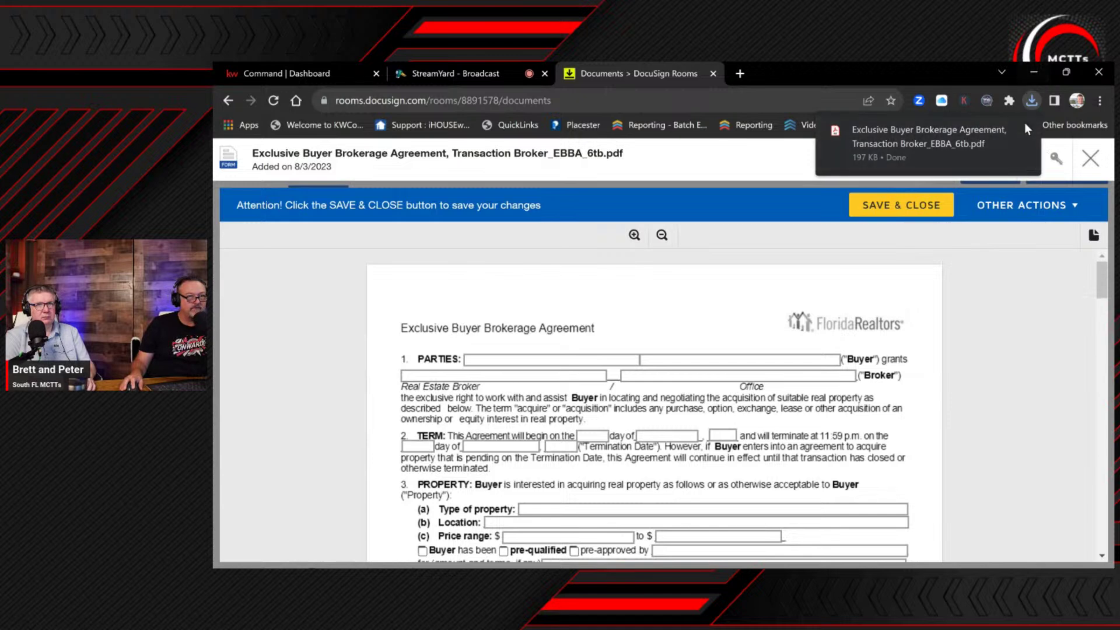
# Close the buyer agreement viewer and expand the Listing Documents folder
pyautogui.click(1090, 158)
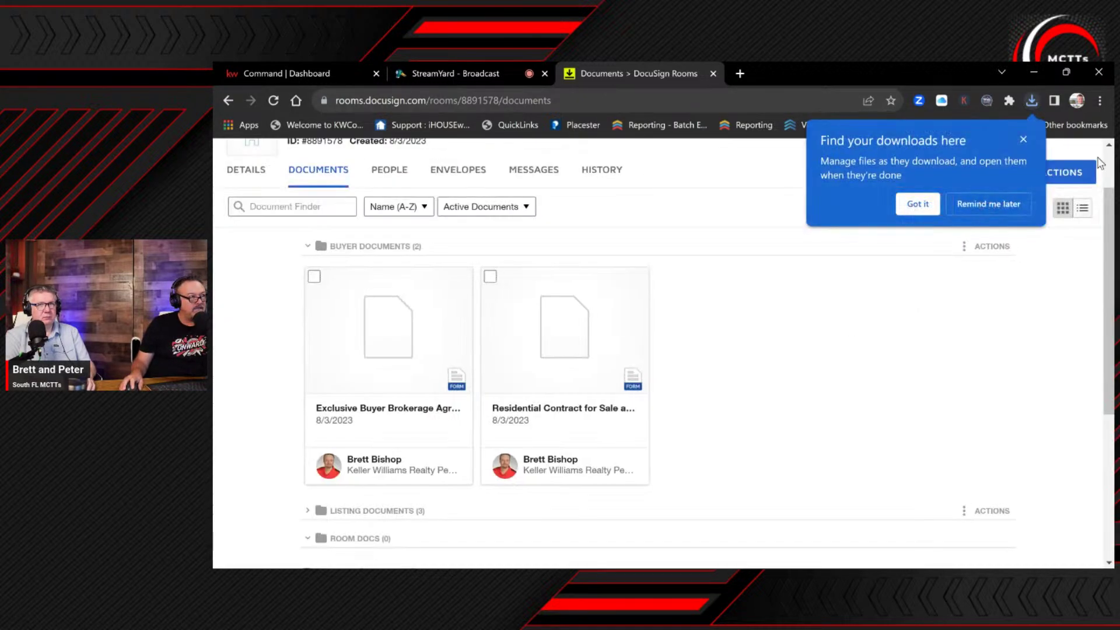
pyautogui.scroll(-3, 578, 438)
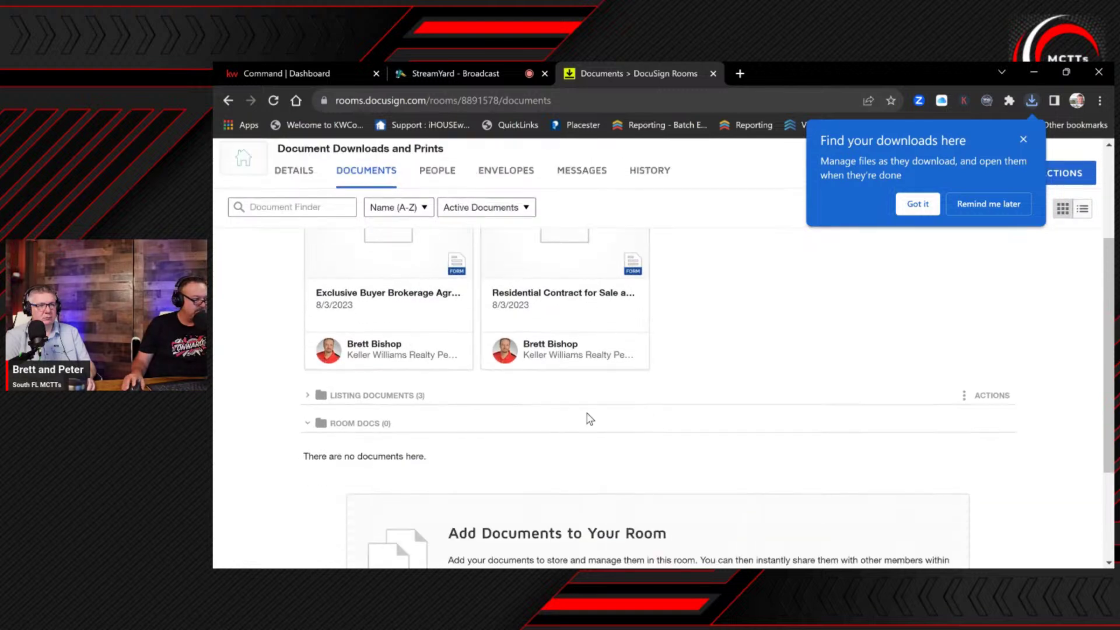
pyautogui.click(379, 370)
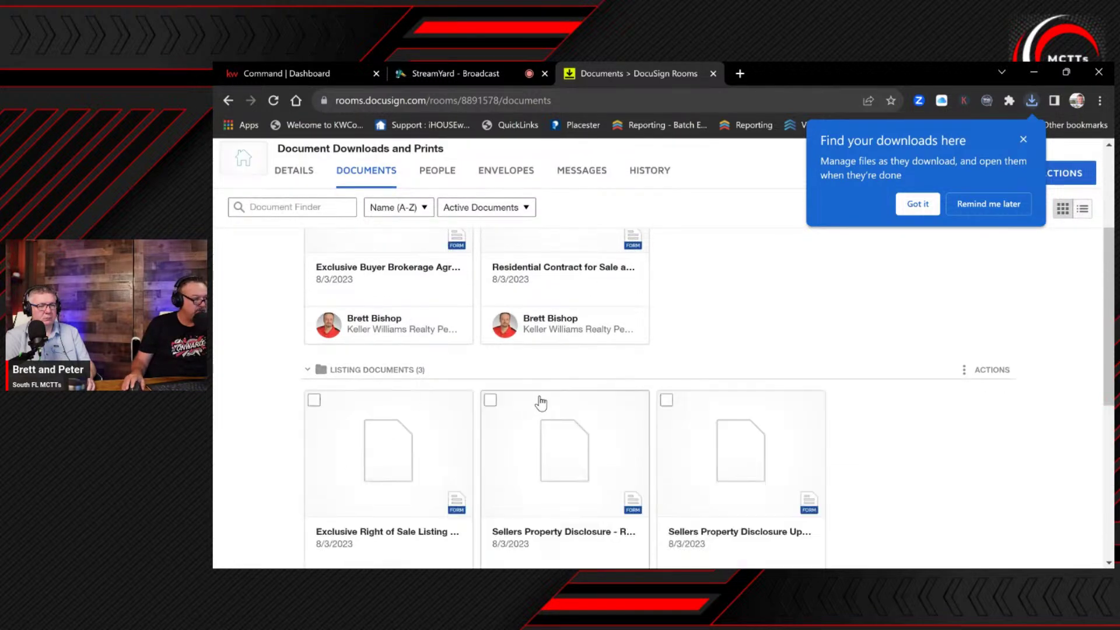
pyautogui.scroll(-1, 537, 400)
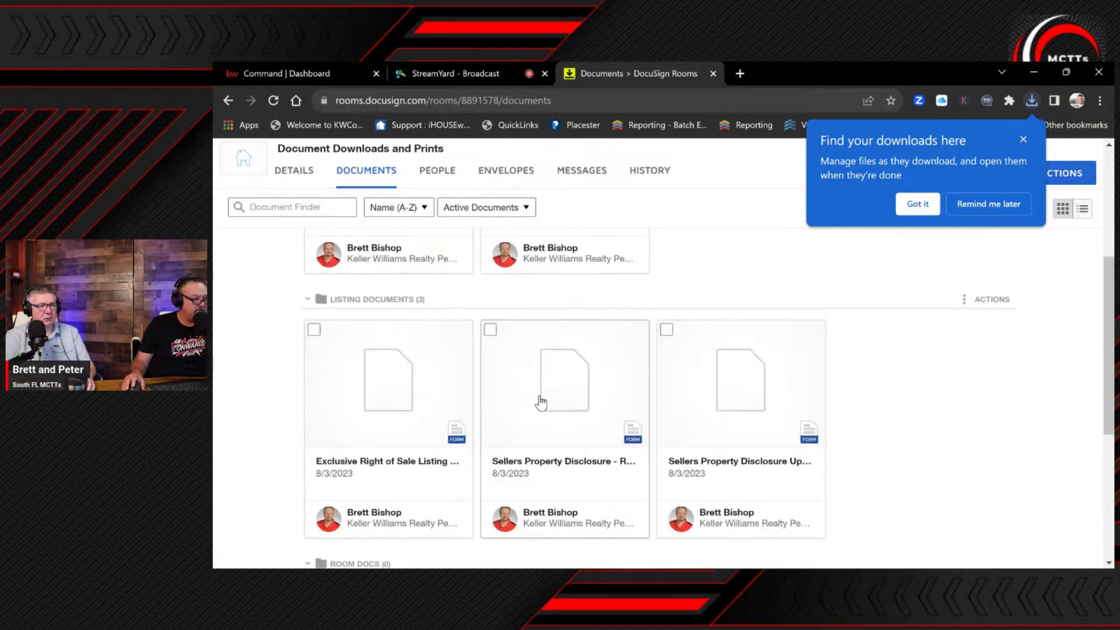
# Open the Exclusive Right of Sale Listing Agreement and generate its printable PDF
pyautogui.click(384, 381)
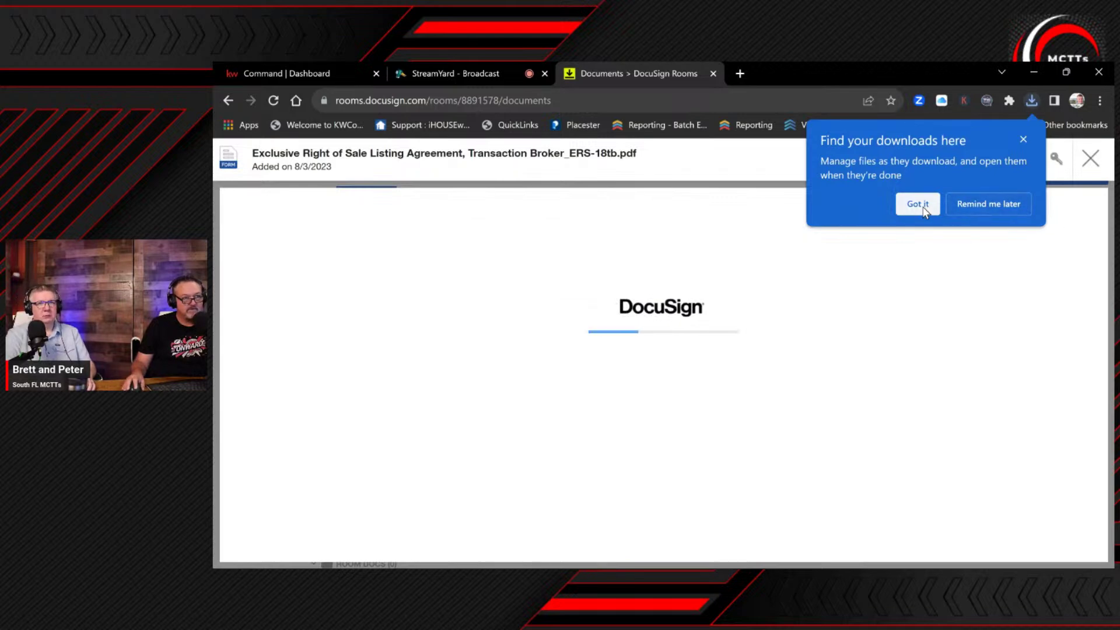
pyautogui.click(936, 205)
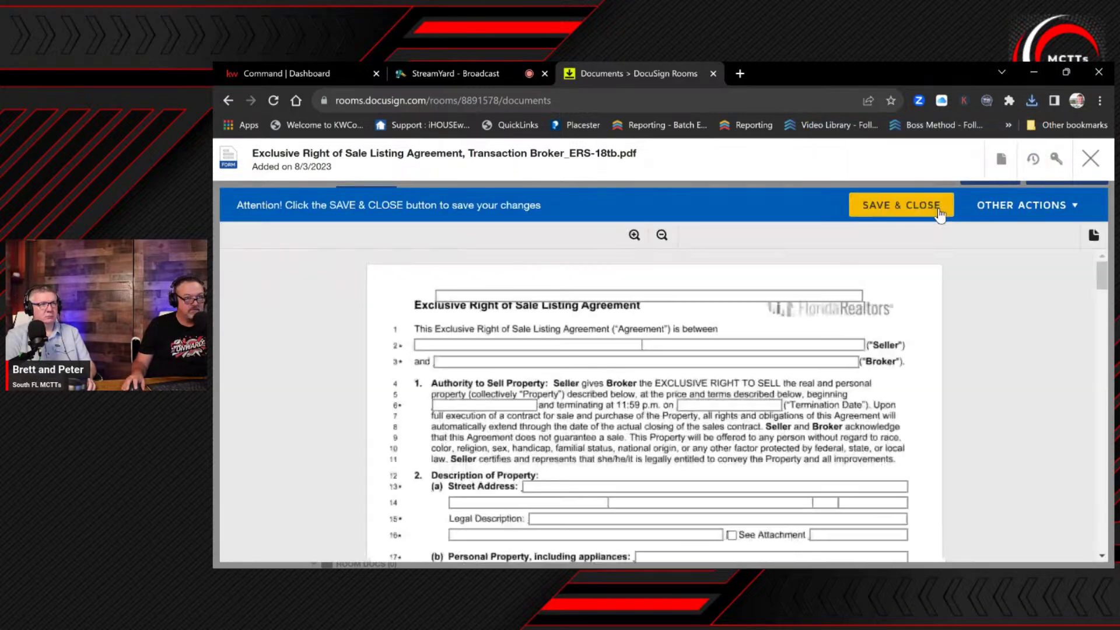
pyautogui.click(1003, 160)
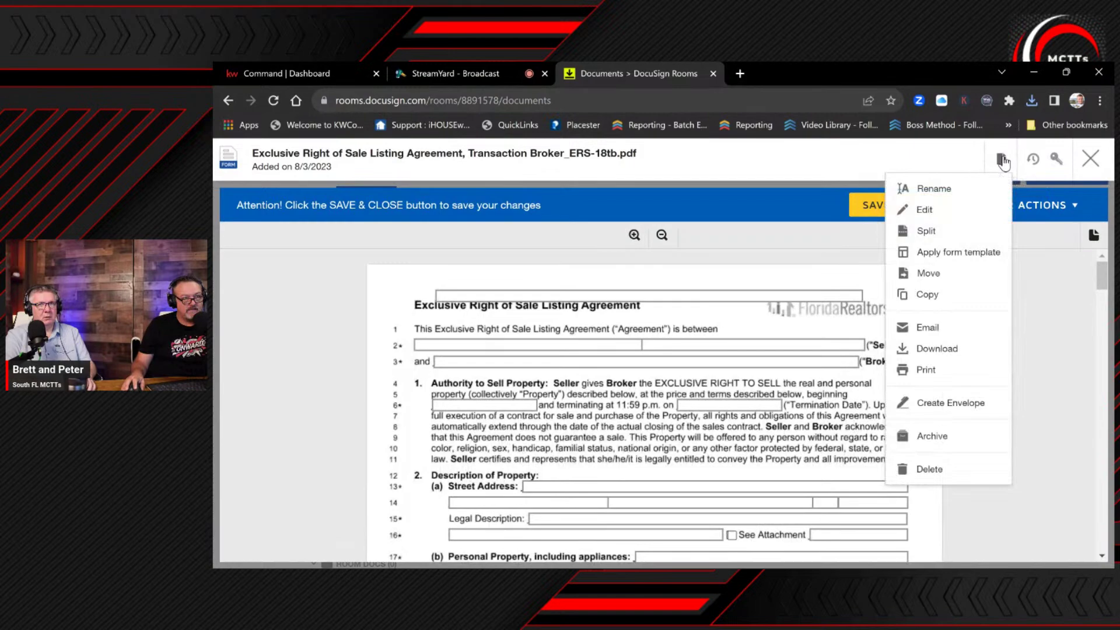
pyautogui.click(927, 370)
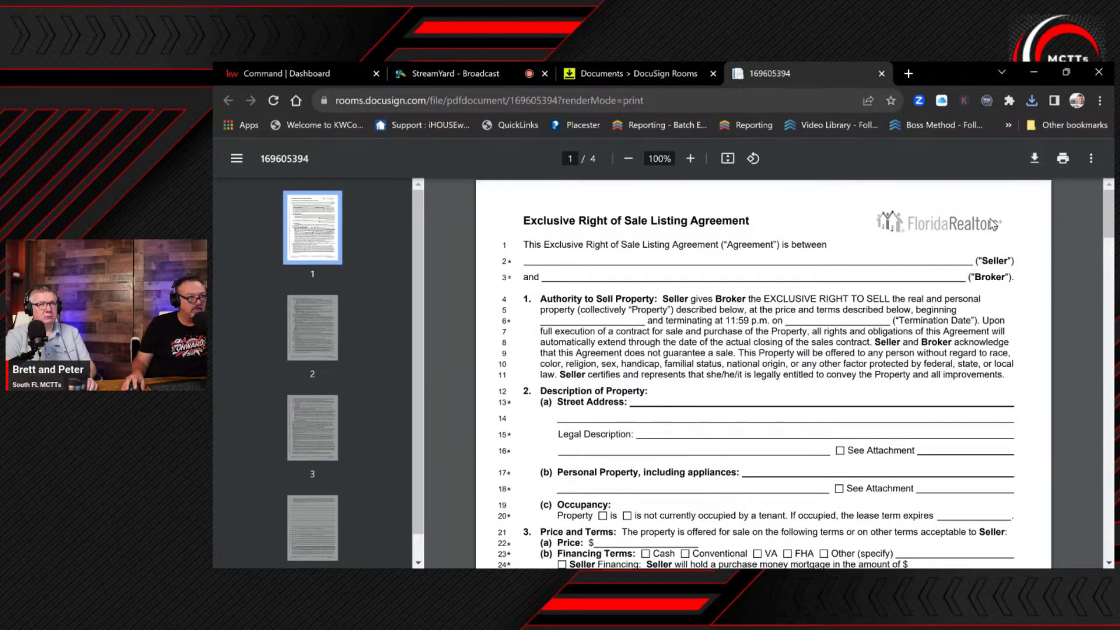
# Close the 169605394 printable PDF tab to return to DocuSign Rooms
pyautogui.click(881, 74)
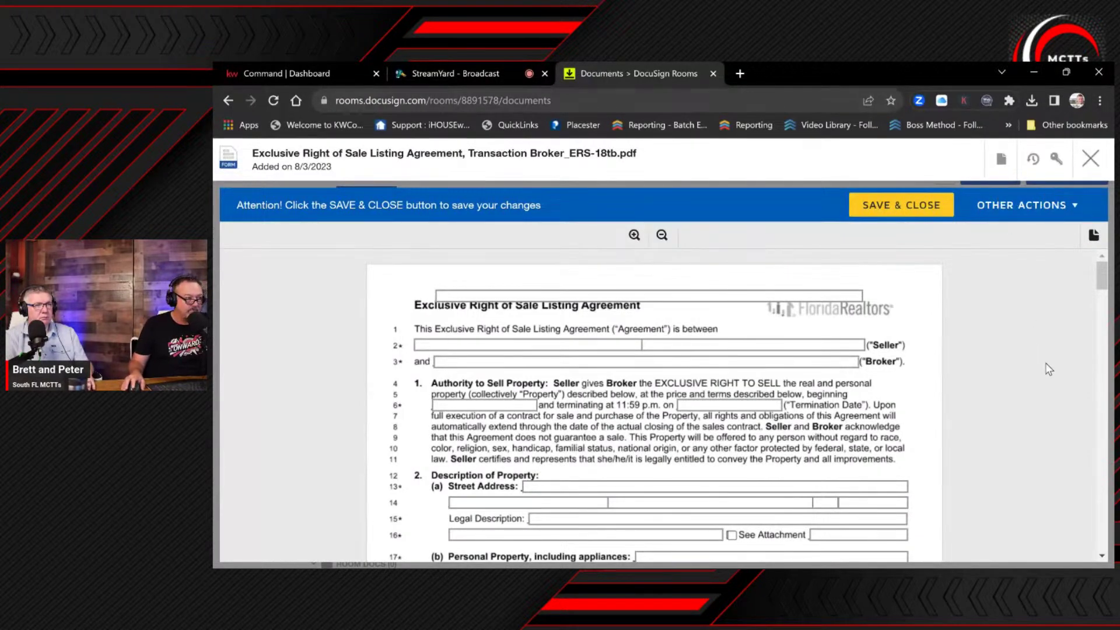
# Close the listing agreement viewer and scroll back up to the room's folders
pyautogui.click(1090, 159)
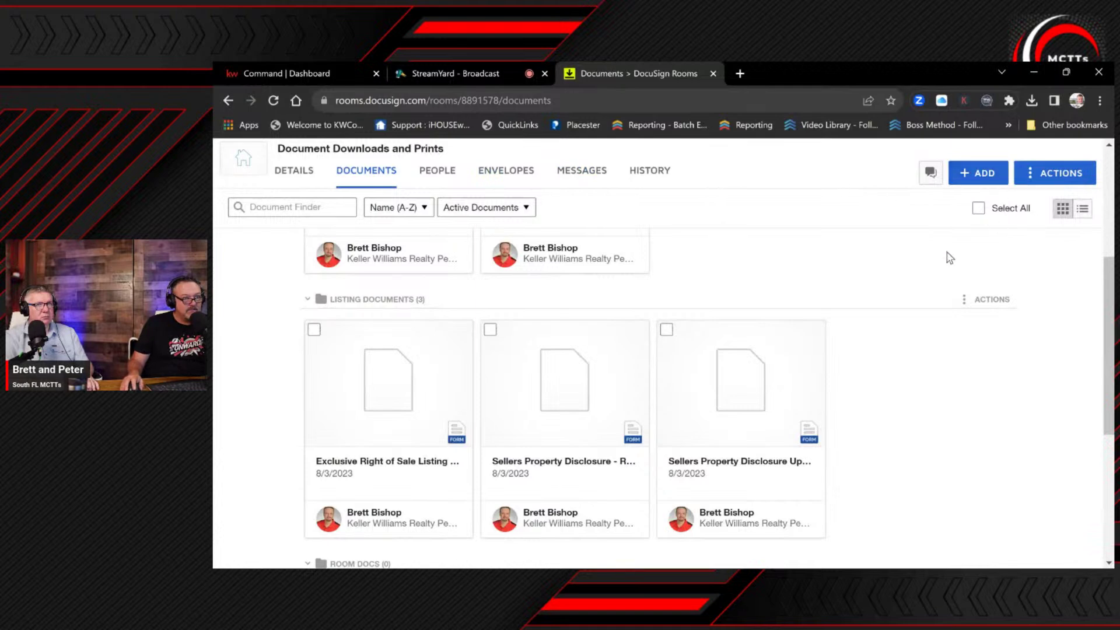
pyautogui.scroll(5, 985, 309)
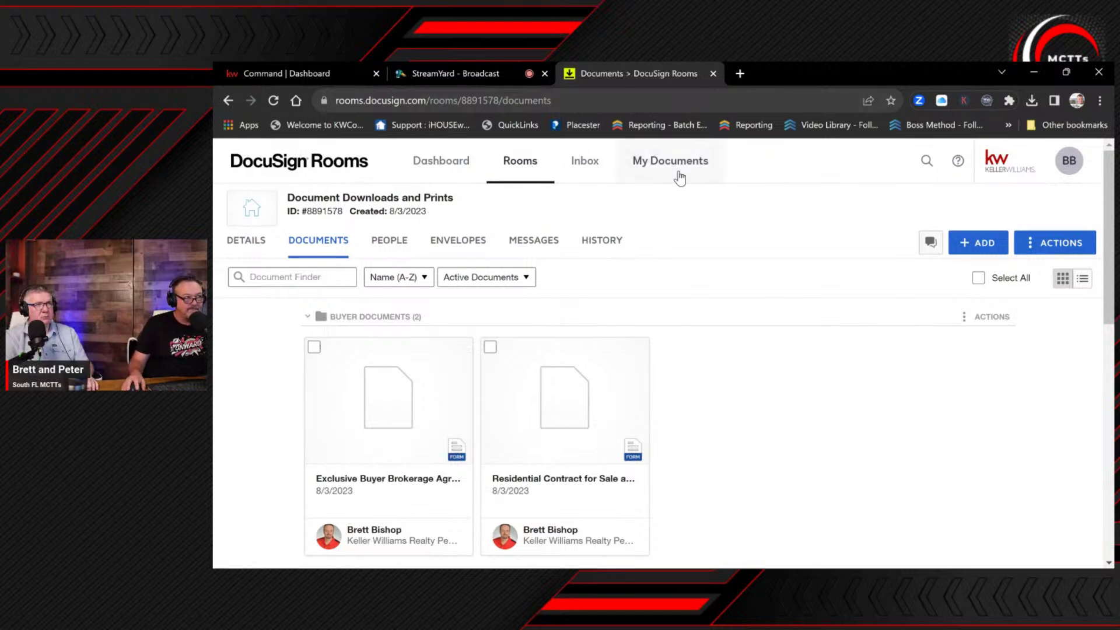
# Filter My Forms by 'buyer bro' and open the Transaction Broker agreement's options
pyautogui.click(658, 166)
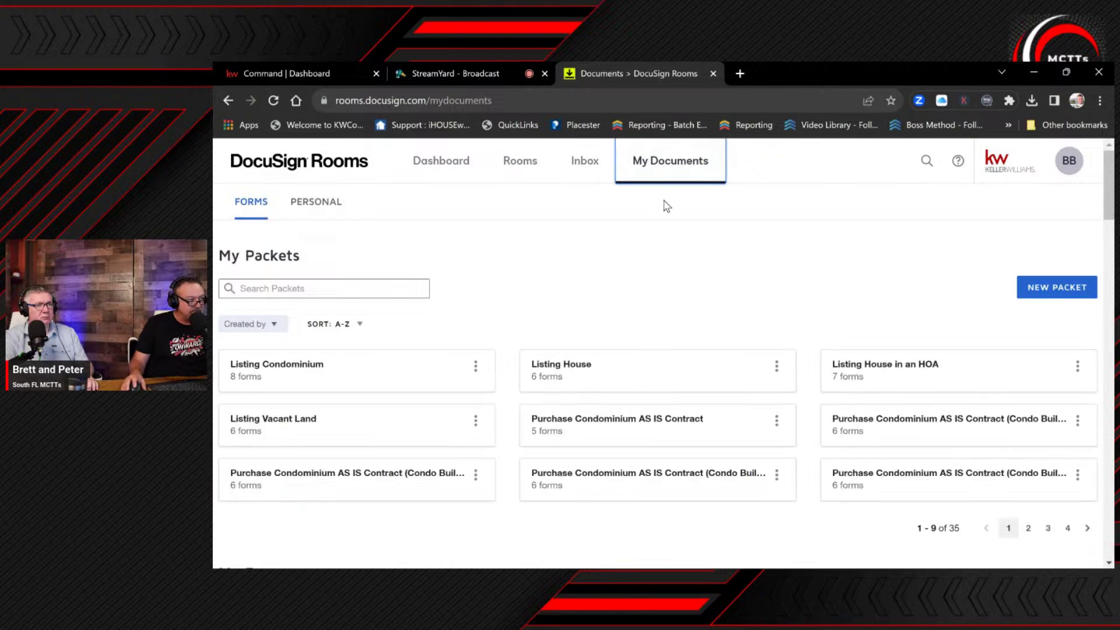
pyautogui.scroll(-3, 707, 230)
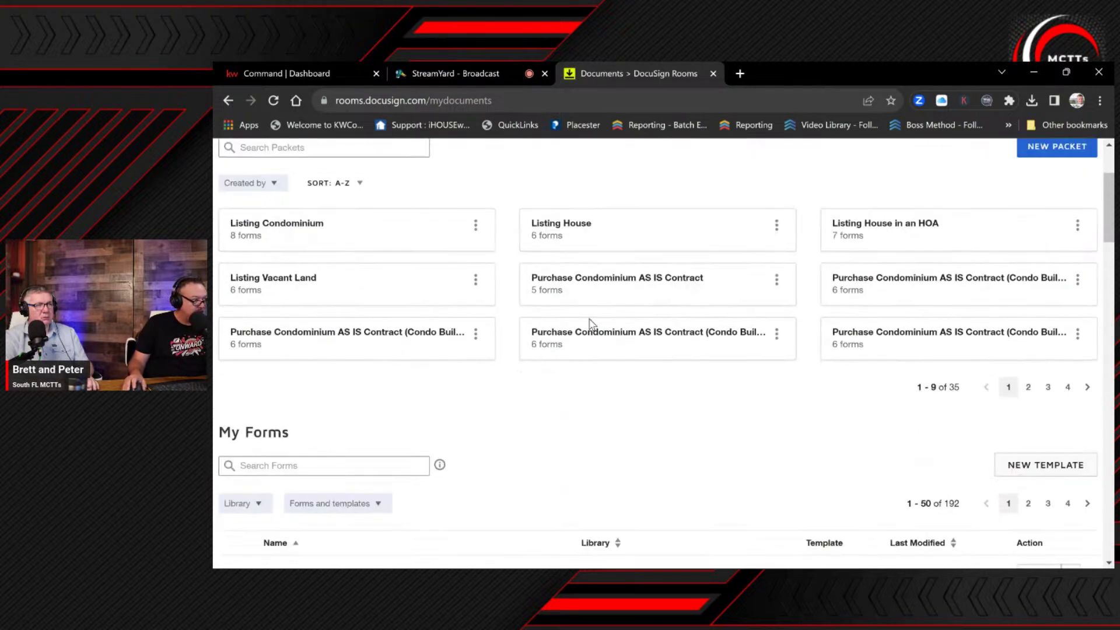
pyautogui.scroll(-4, 592, 326)
pyautogui.click(328, 249)
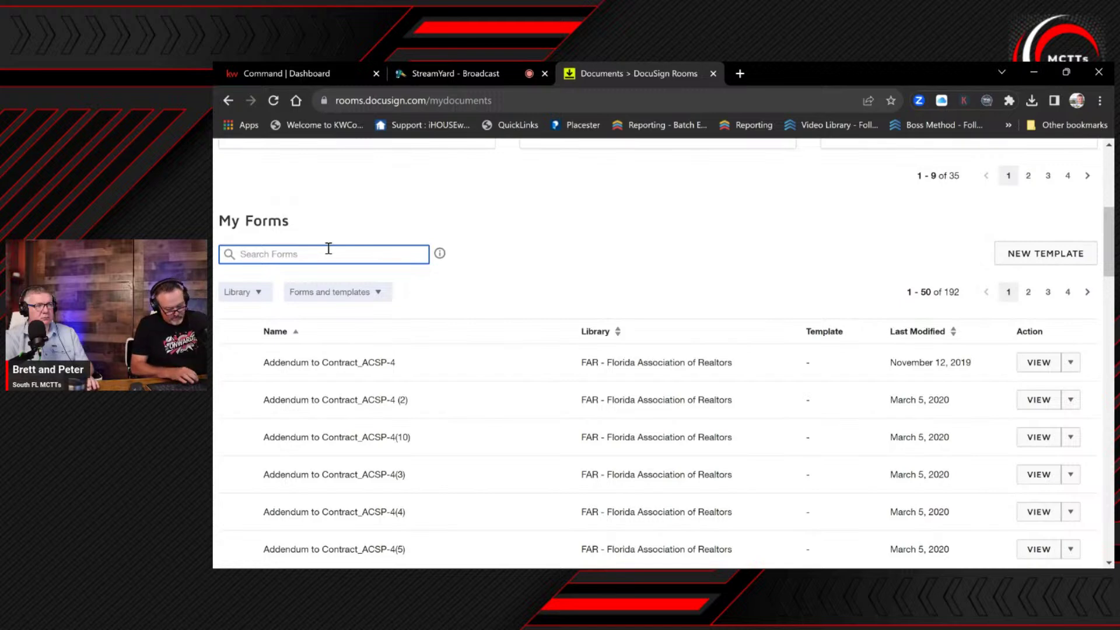
pyautogui.write('buyer ')
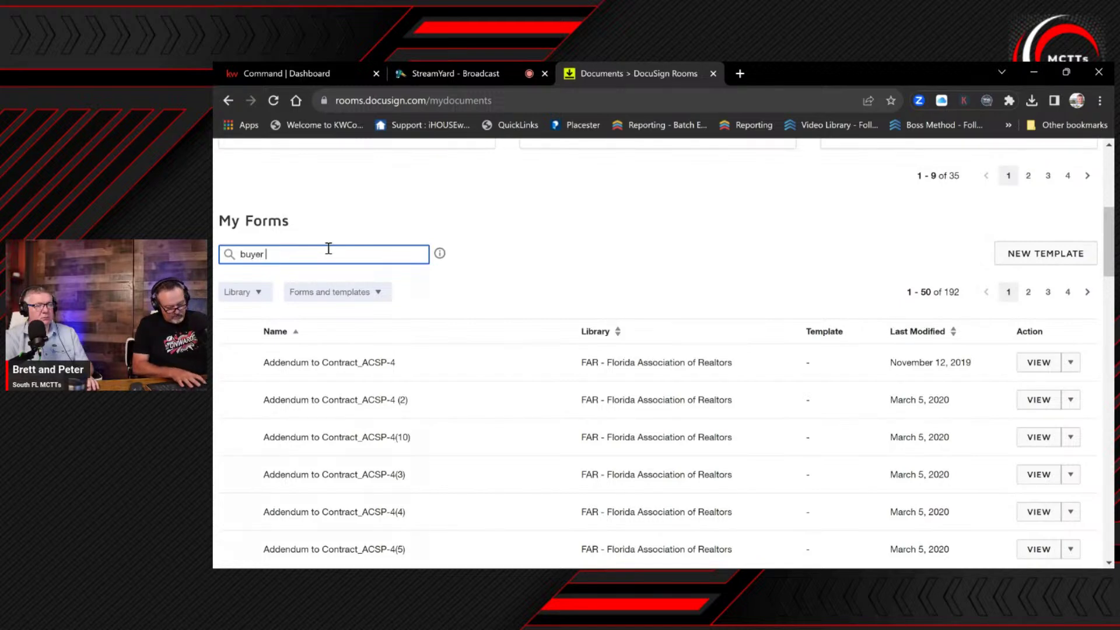
pyautogui.write('bro')
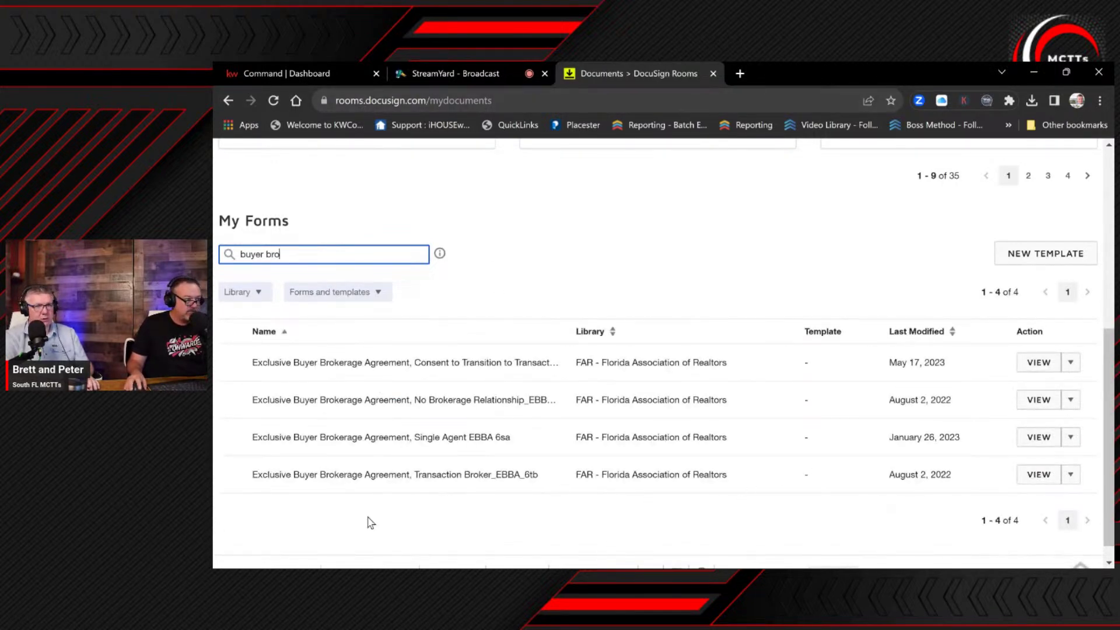
pyautogui.click(1070, 474)
pyautogui.click(1038, 475)
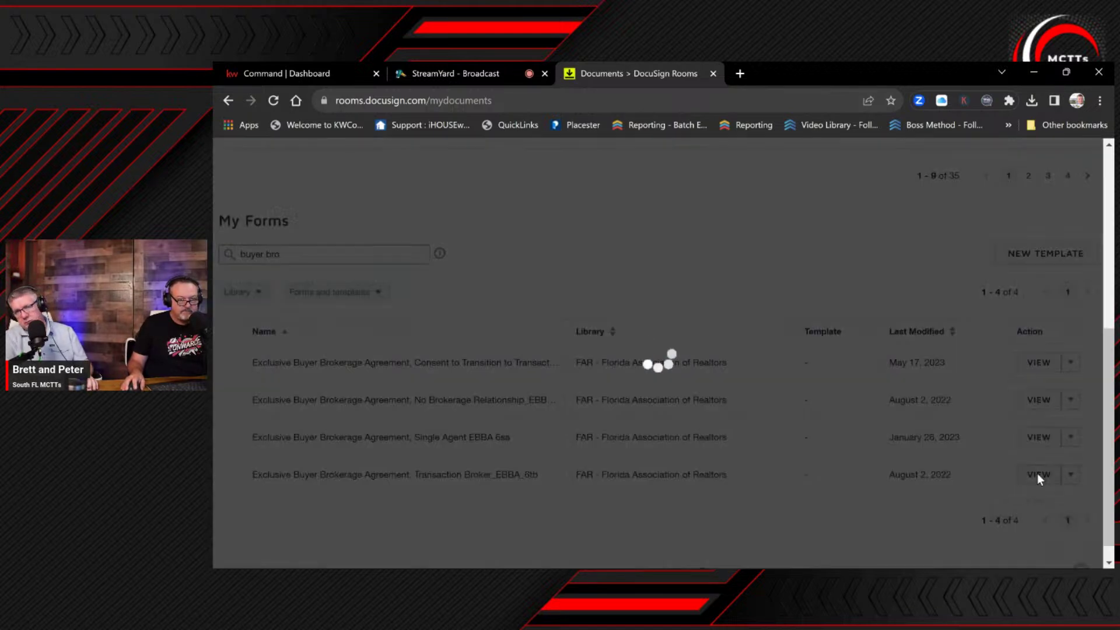
pyautogui.scroll(-7, 739, 327)
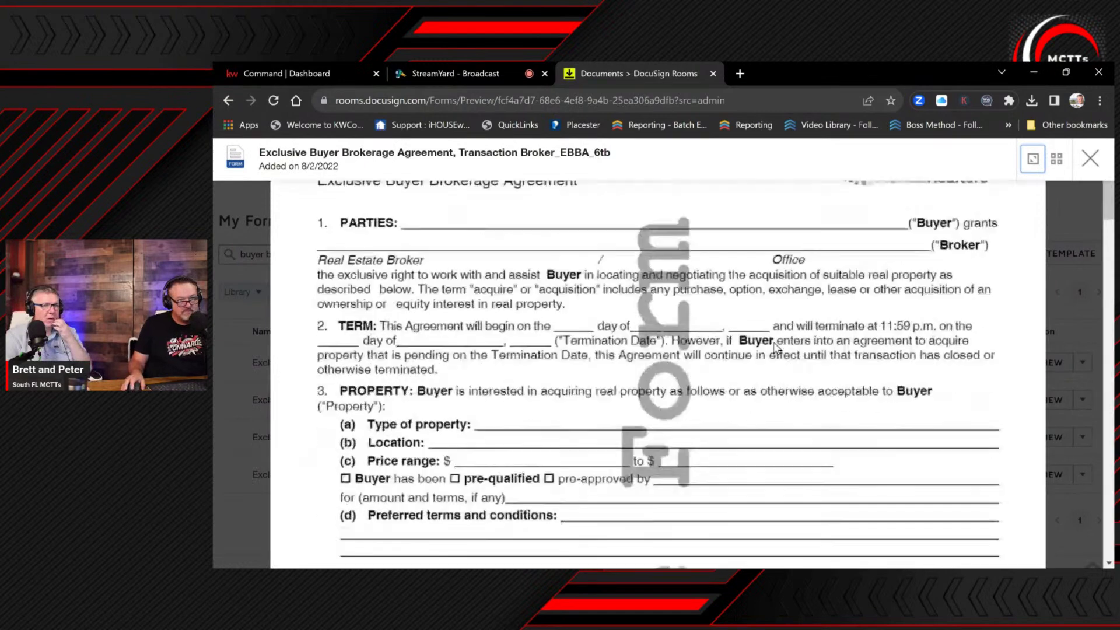
pyautogui.scroll(5, 773, 353)
pyautogui.scroll(3, 773, 353)
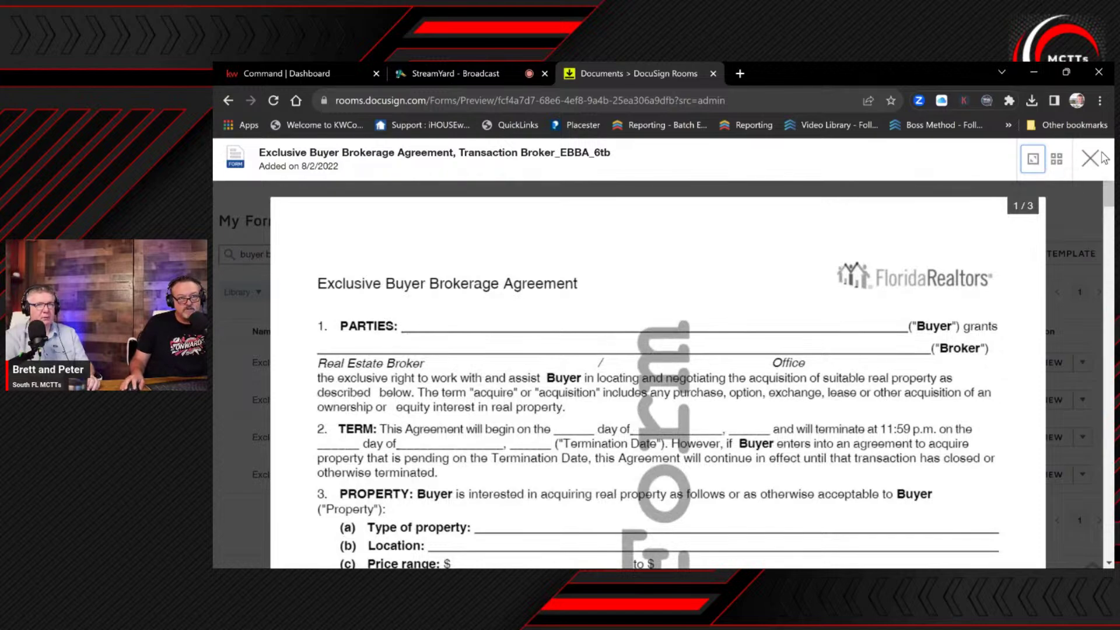
pyautogui.scroll(-3, 708, 347)
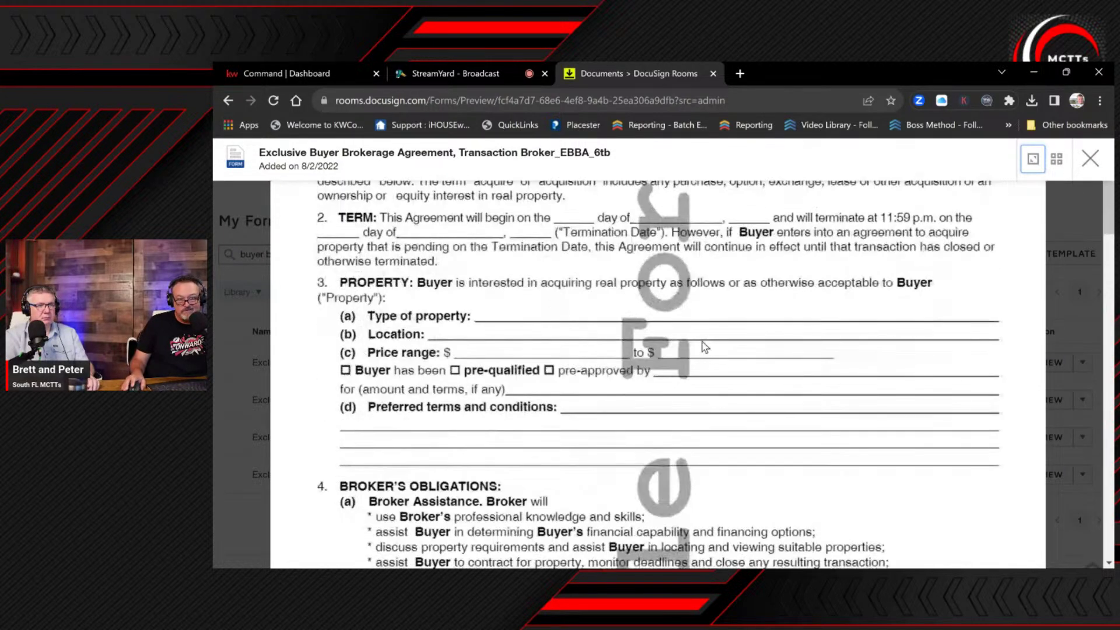
pyautogui.scroll(4, 705, 347)
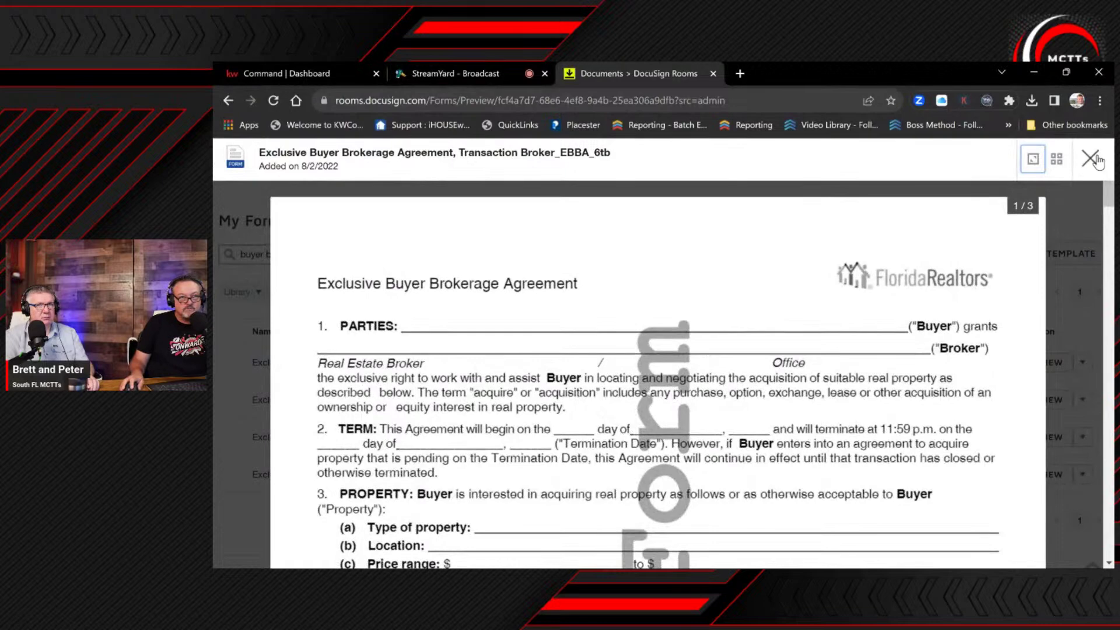
# Close the form preview and open the BB account menu from My Documents
pyautogui.click(1091, 159)
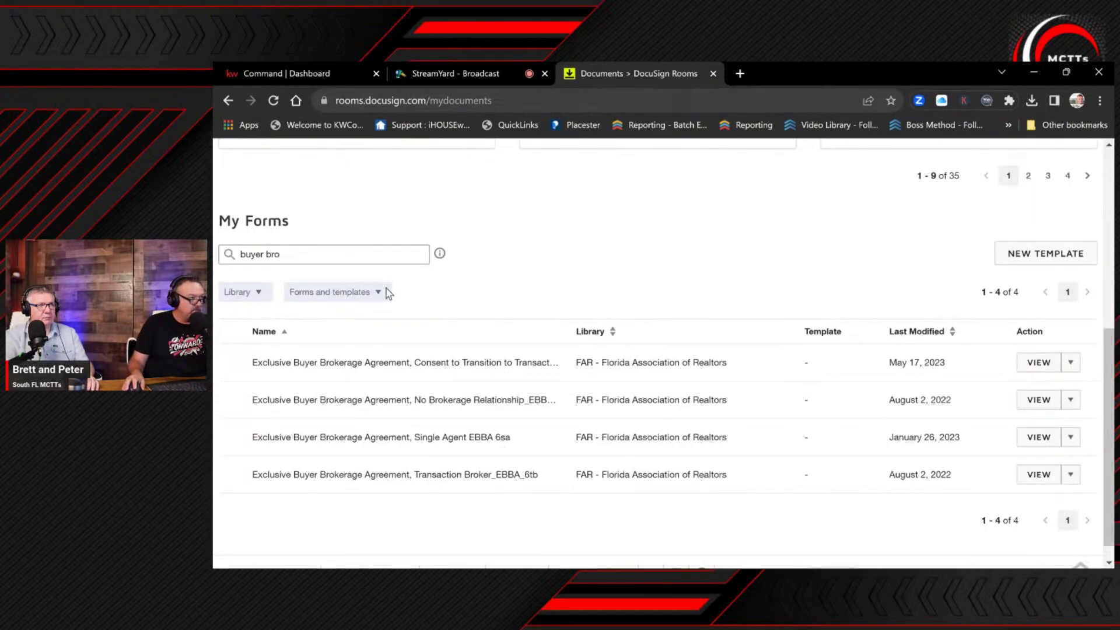
pyautogui.scroll(6, 756, 315)
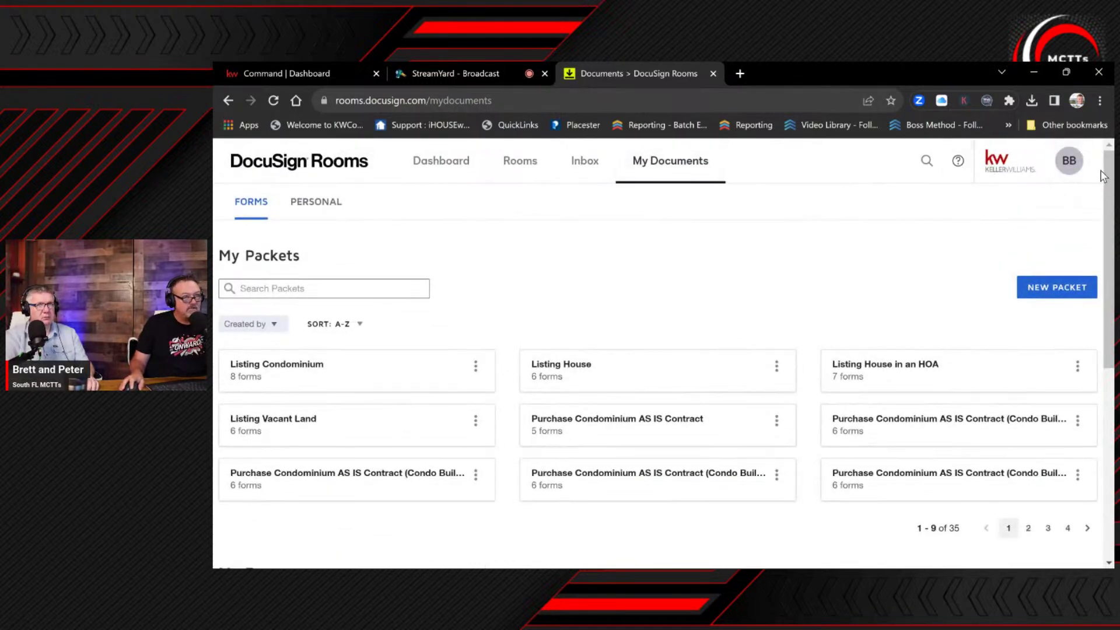
pyautogui.click(1071, 165)
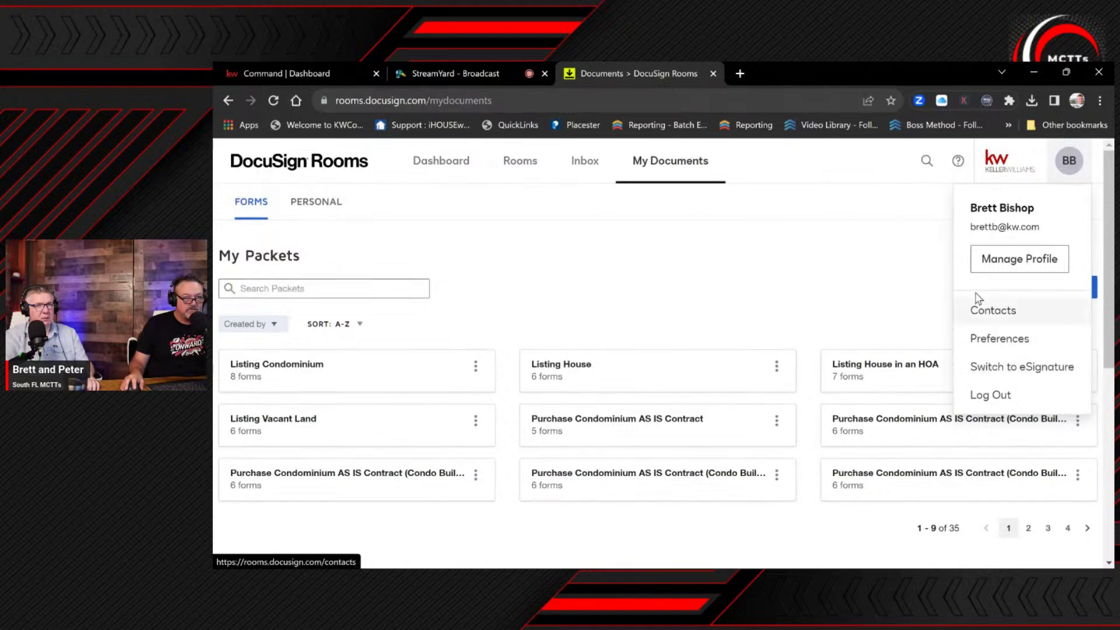
# Open account Preferences and look through the Profile settings
pyautogui.click(988, 340)
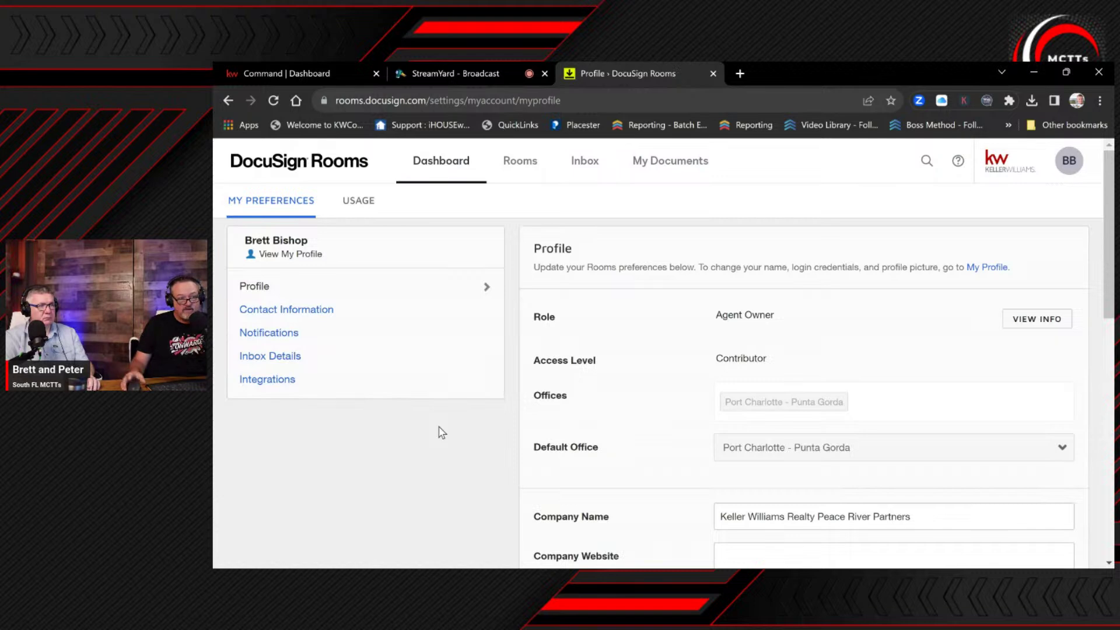
pyautogui.scroll(-3, 607, 338)
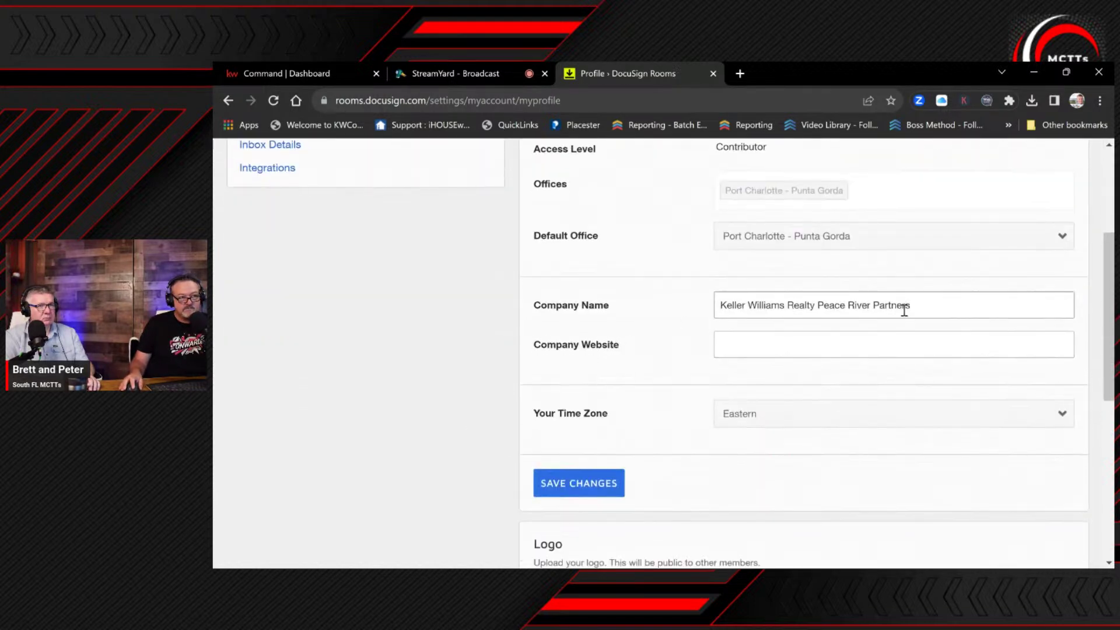
pyautogui.scroll(-3, 686, 359)
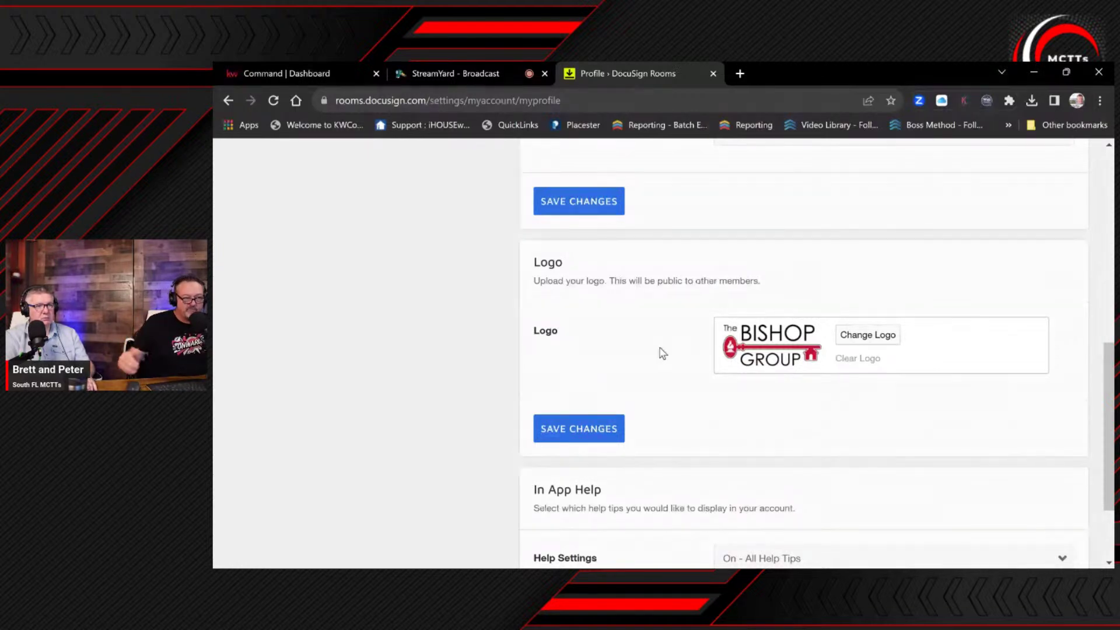
pyautogui.scroll(-2, 706, 374)
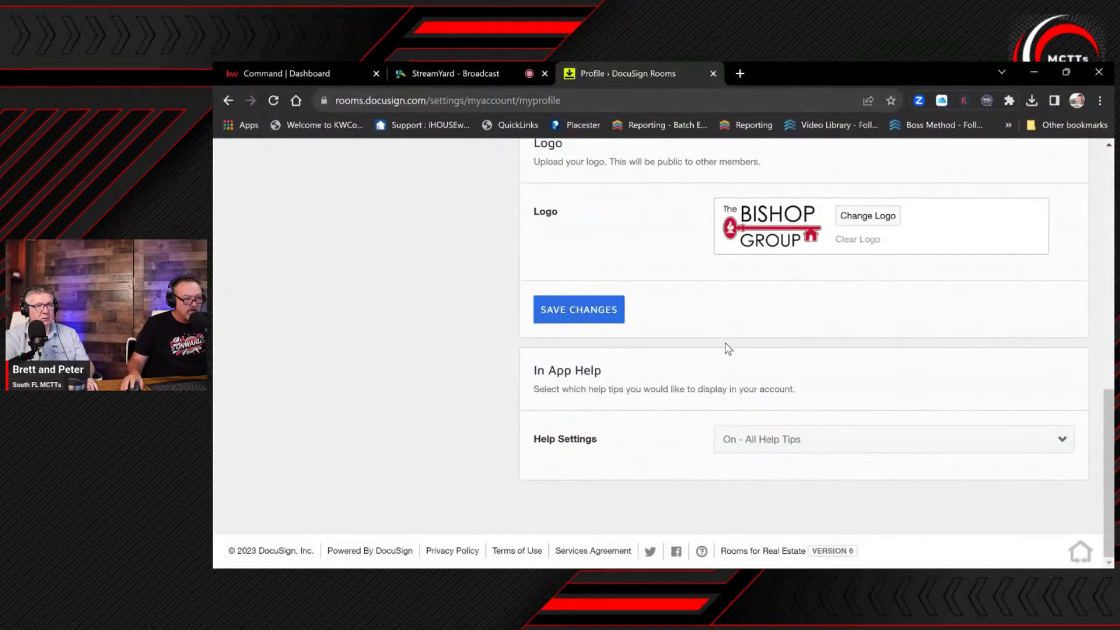
pyautogui.scroll(10, 782, 401)
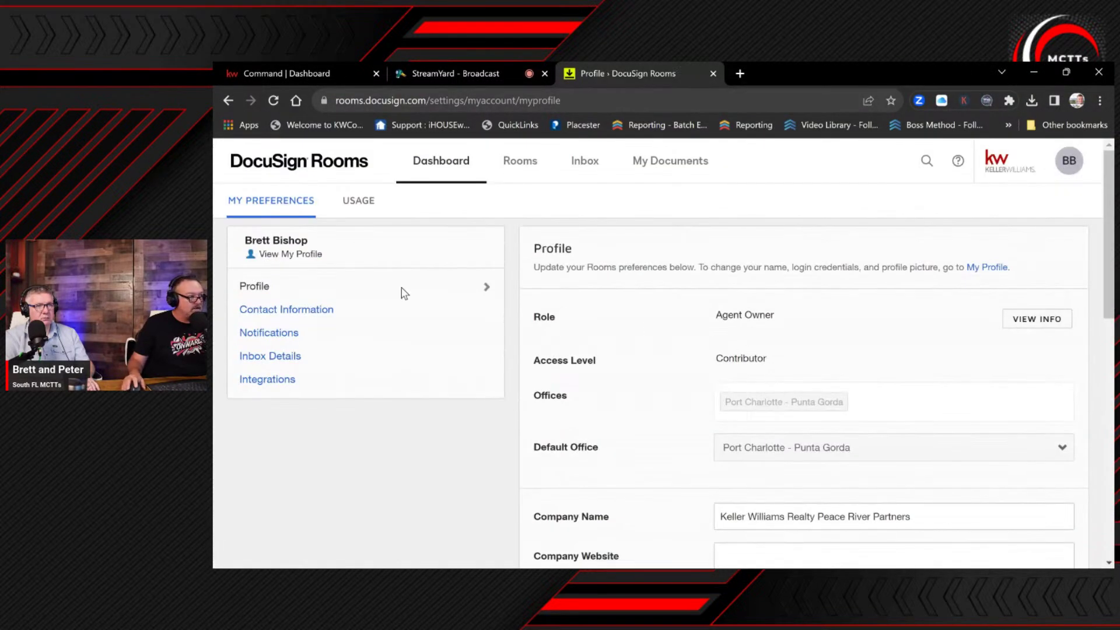
# View the Contact Information settings with phone numbers and office address, then go to Integrations
pyautogui.click(252, 312)
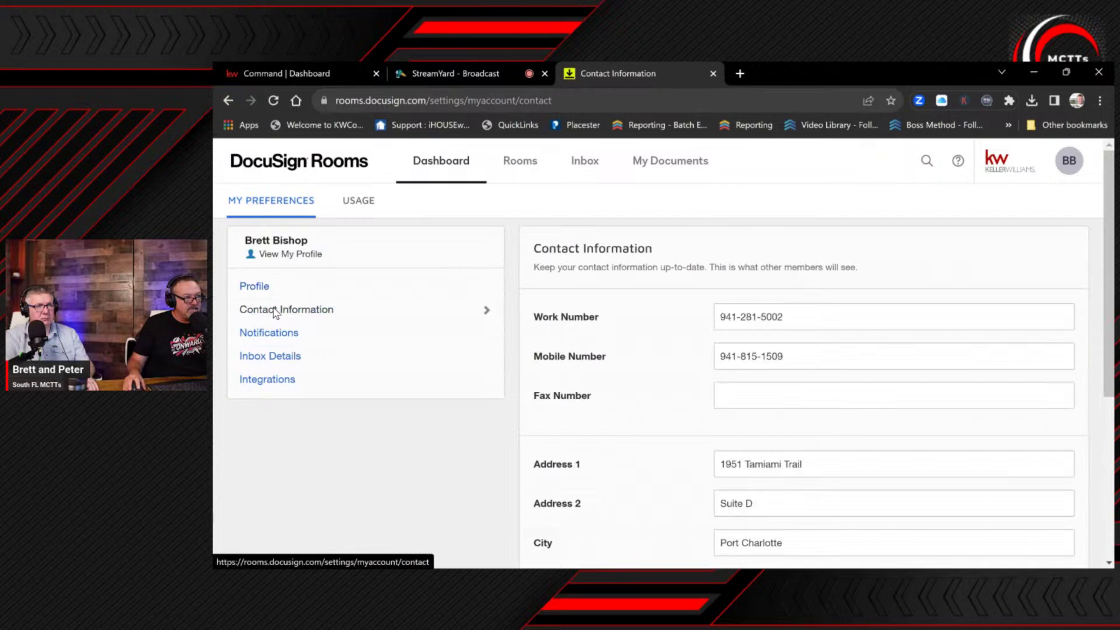
pyautogui.scroll(-4, 819, 309)
pyautogui.scroll(5, 804, 317)
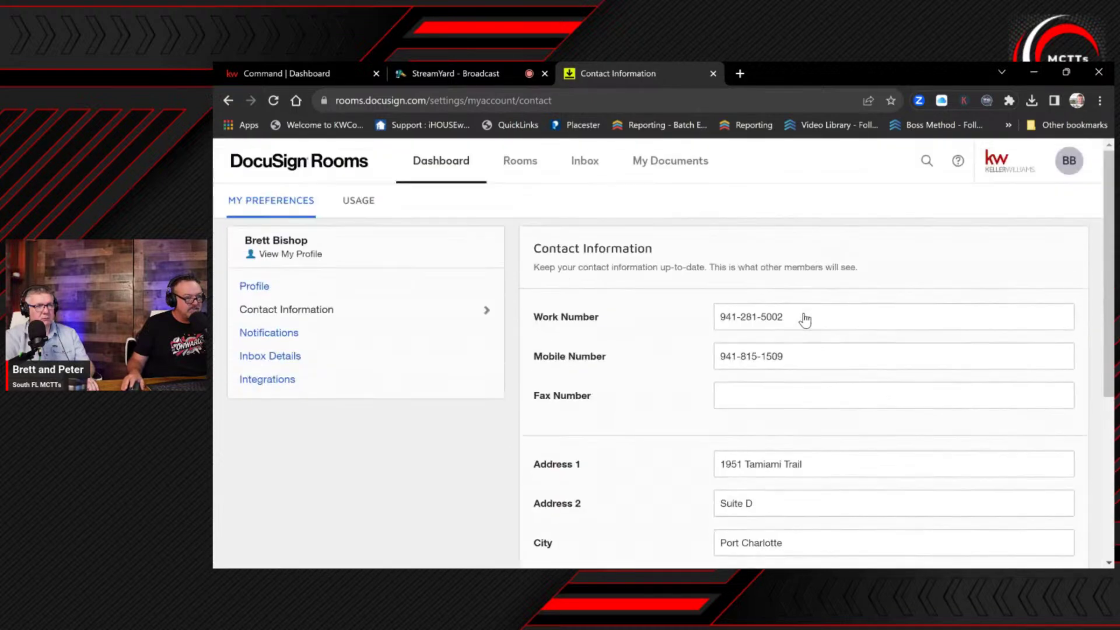
pyautogui.click(280, 386)
# Scroll the Integrations page down to the DocuSign Forms Settings and providers
pyautogui.scroll(-3, 930, 287)
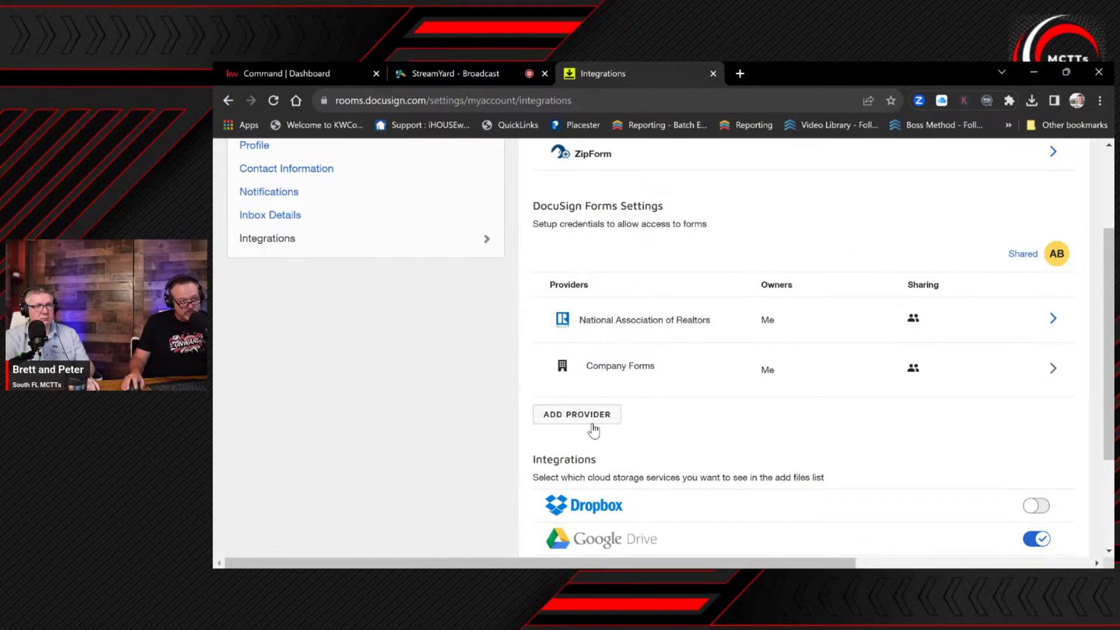
pyautogui.click(589, 419)
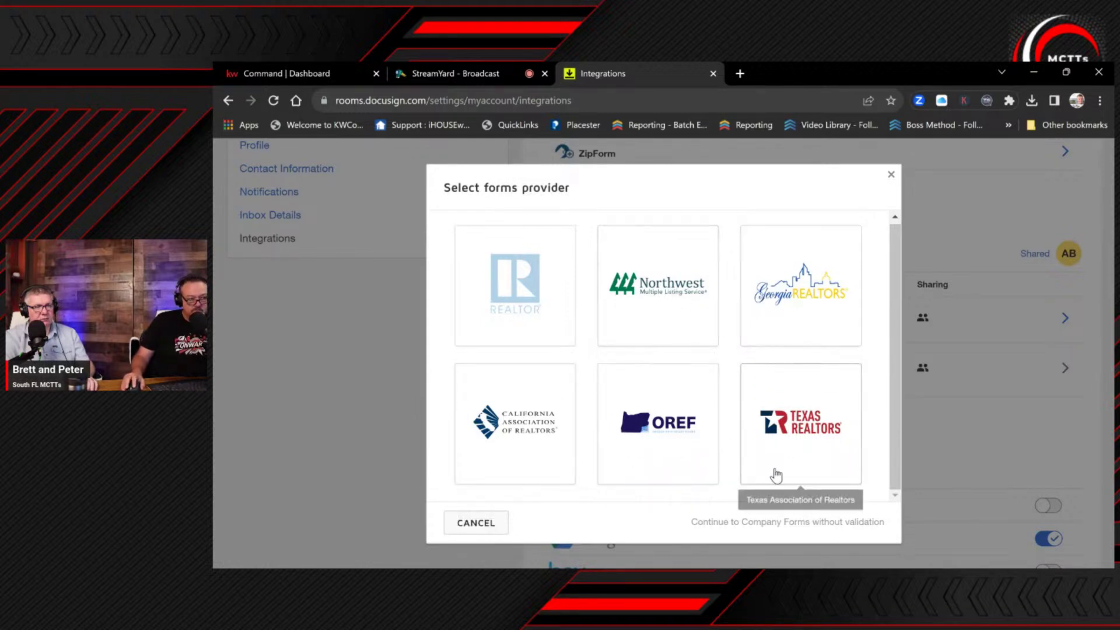
pyautogui.click(479, 529)
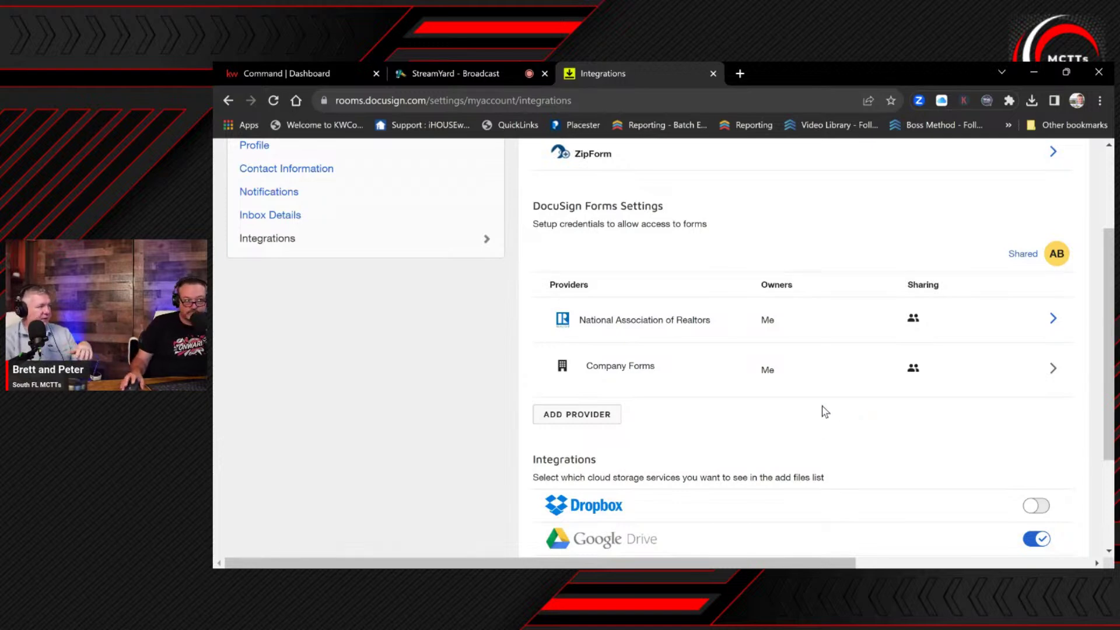
# Return to My Documents and scroll down to the 192-form My Forms table
pyautogui.scroll(3, 835, 348)
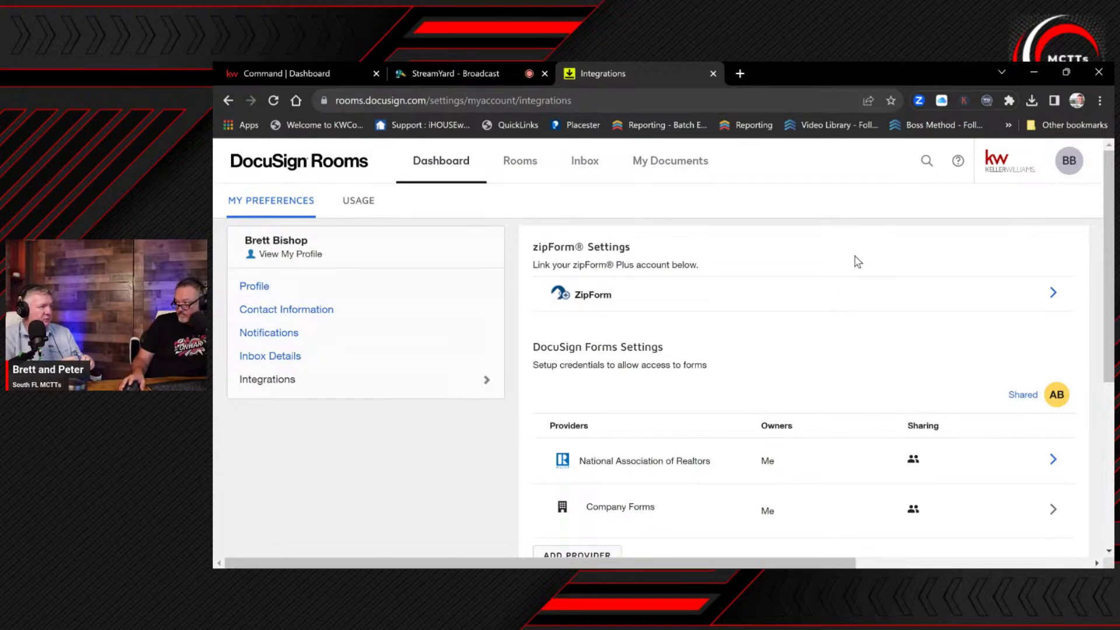
pyautogui.click(672, 167)
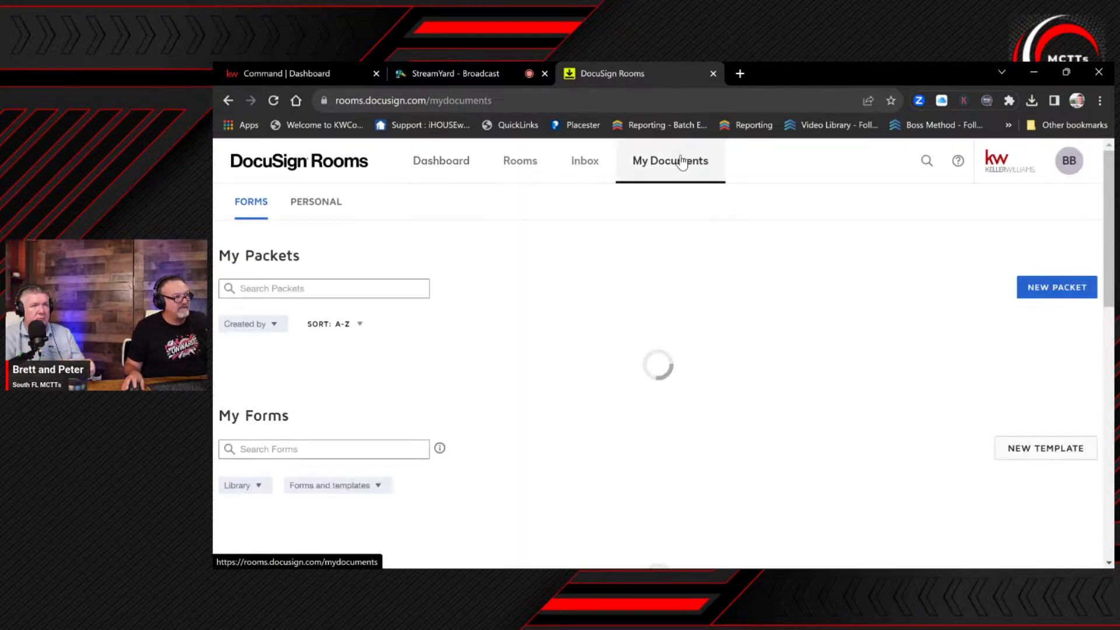
pyautogui.scroll(-5, 677, 268)
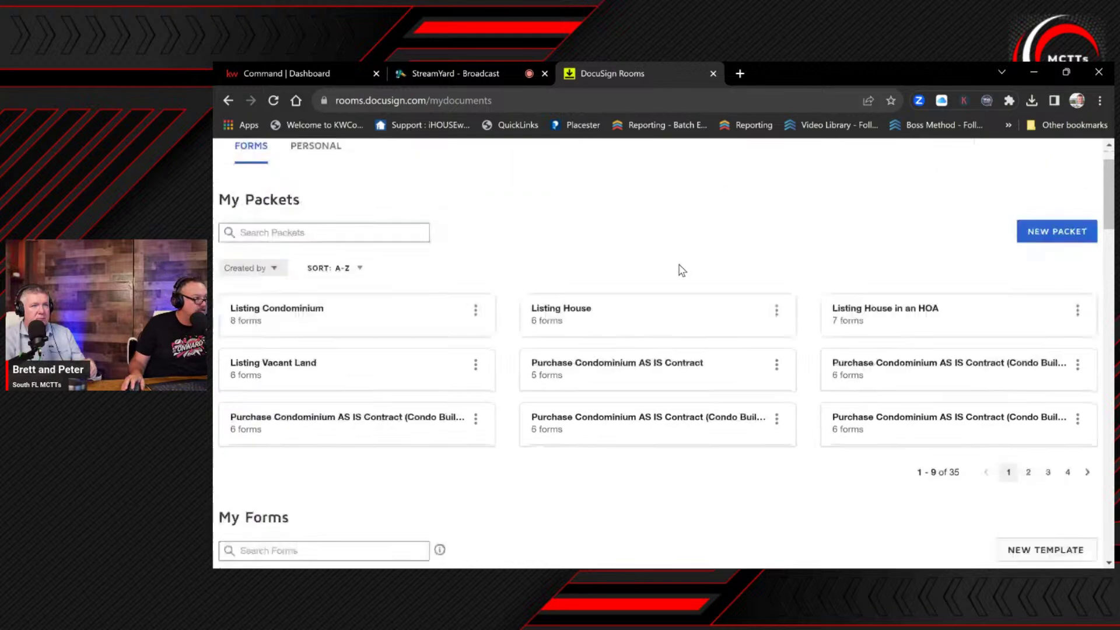
pyautogui.scroll(-4, 671, 274)
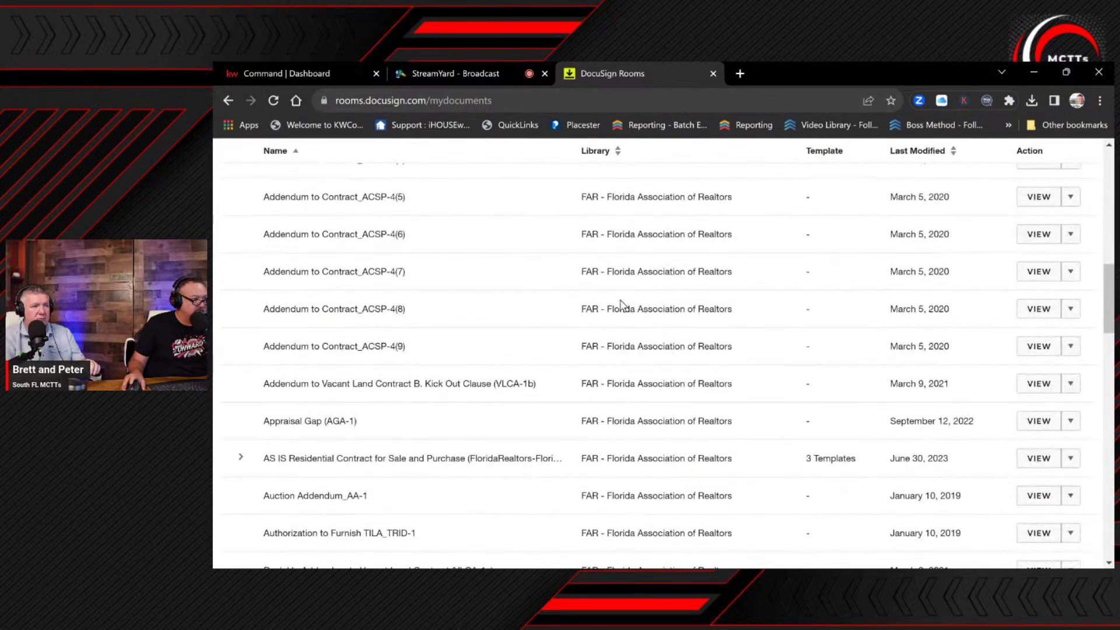
pyautogui.scroll(15, 629, 306)
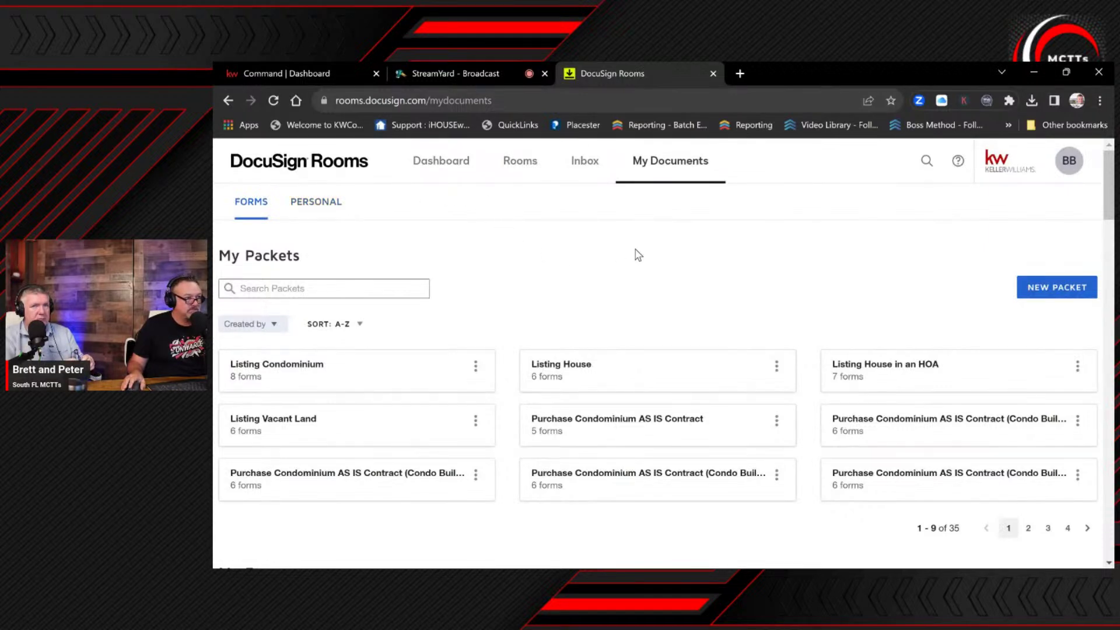
pyautogui.scroll(-4, 638, 255)
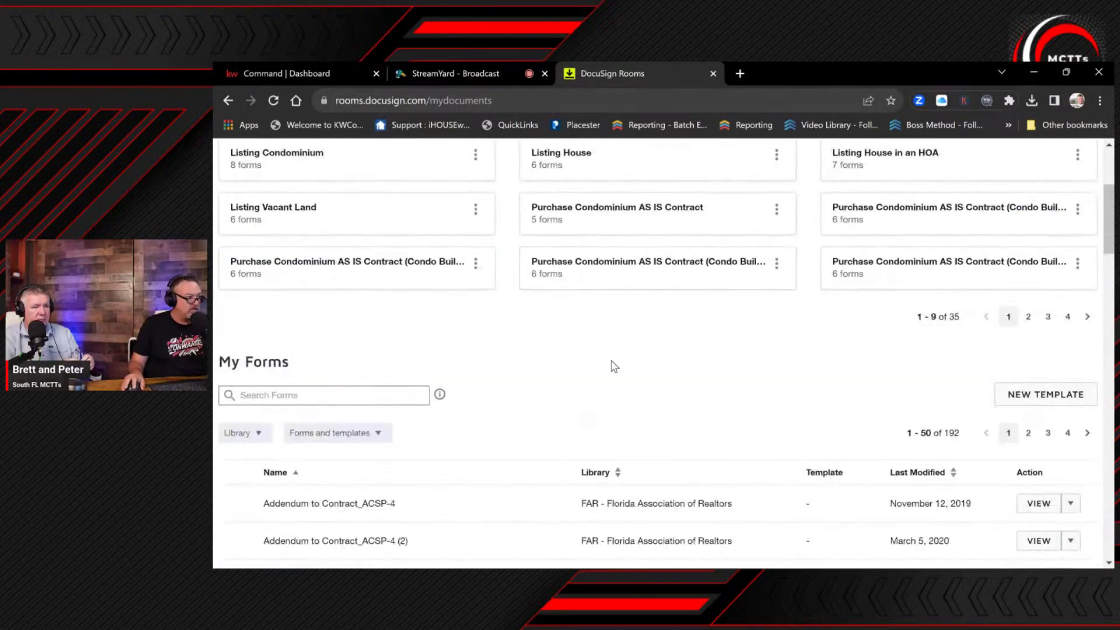
pyautogui.scroll(-3, 720, 390)
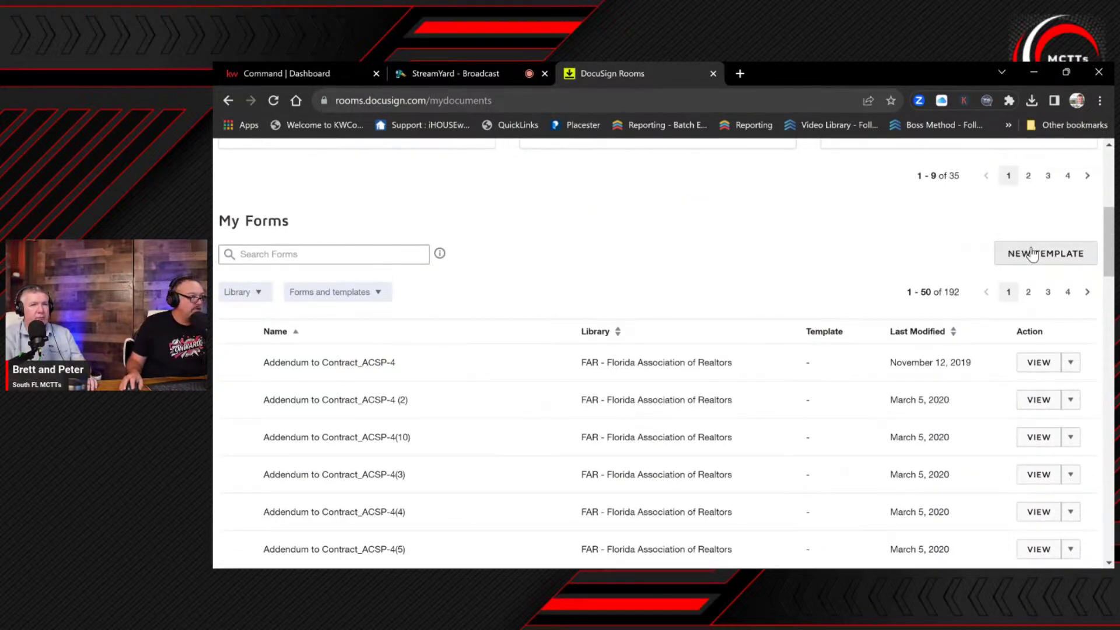
# Filter My Forms to Templates only and browse the 15 saved templates
pyautogui.click(342, 296)
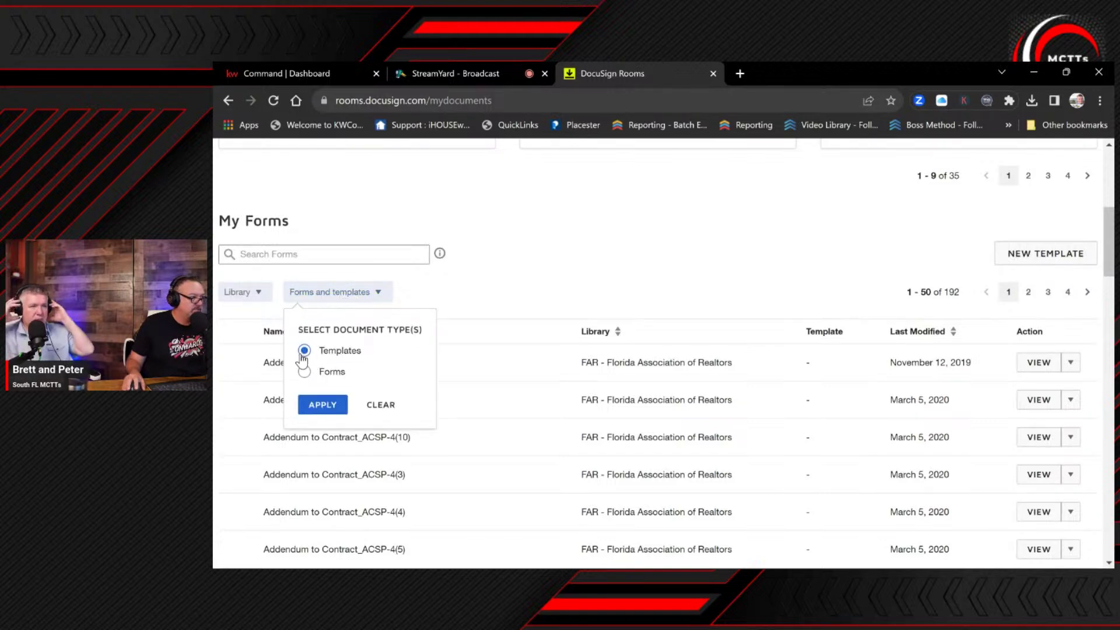
pyautogui.click(323, 408)
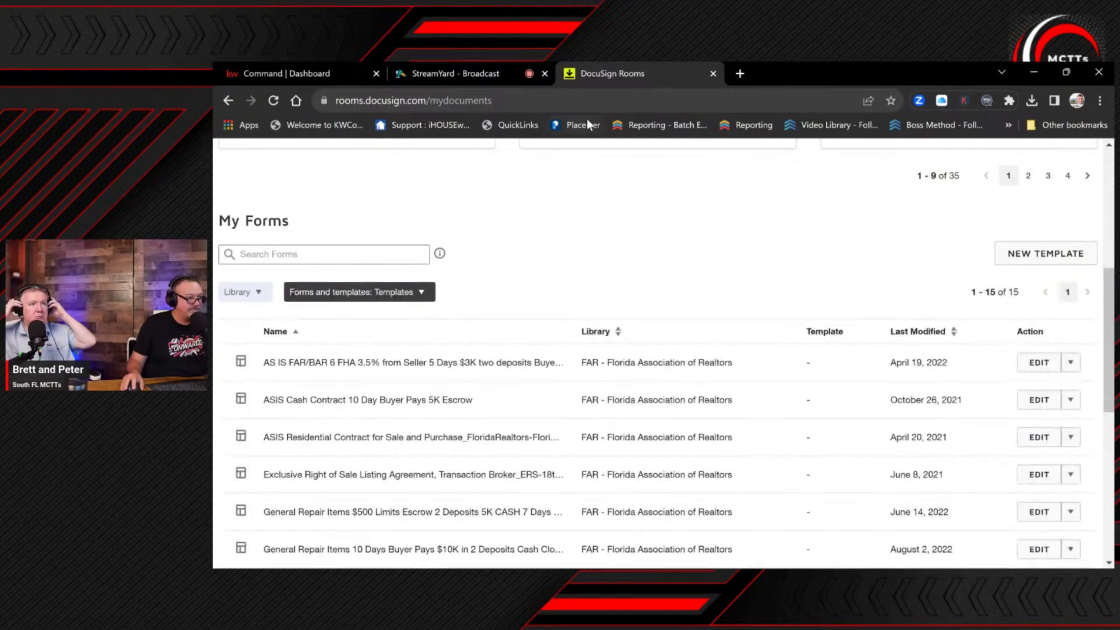
pyautogui.scroll(-2, 755, 240)
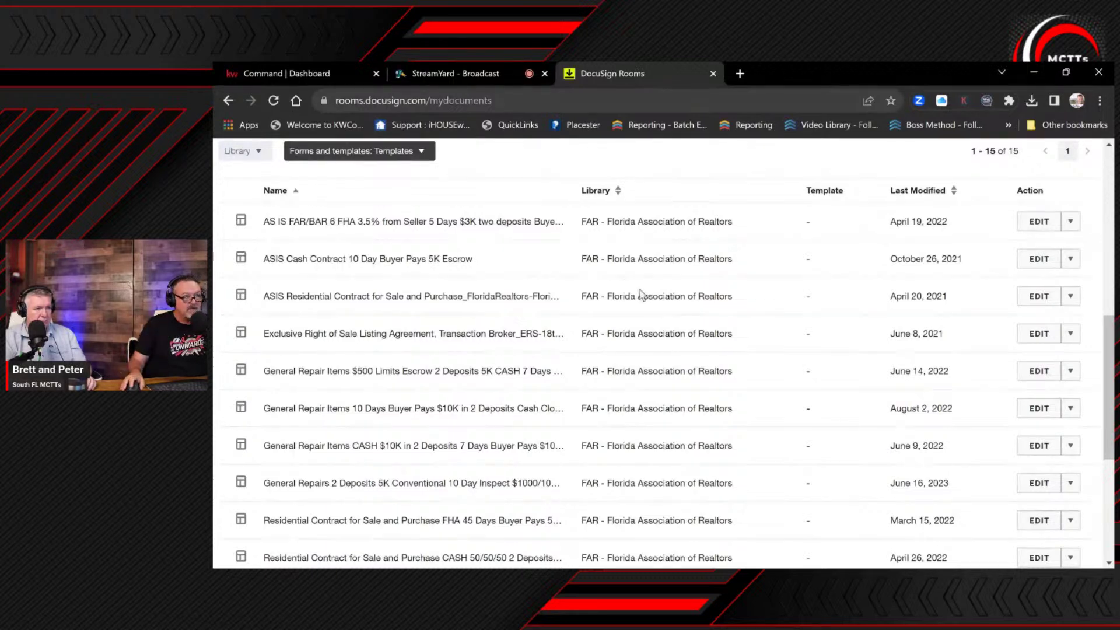
pyautogui.scroll(1, 683, 328)
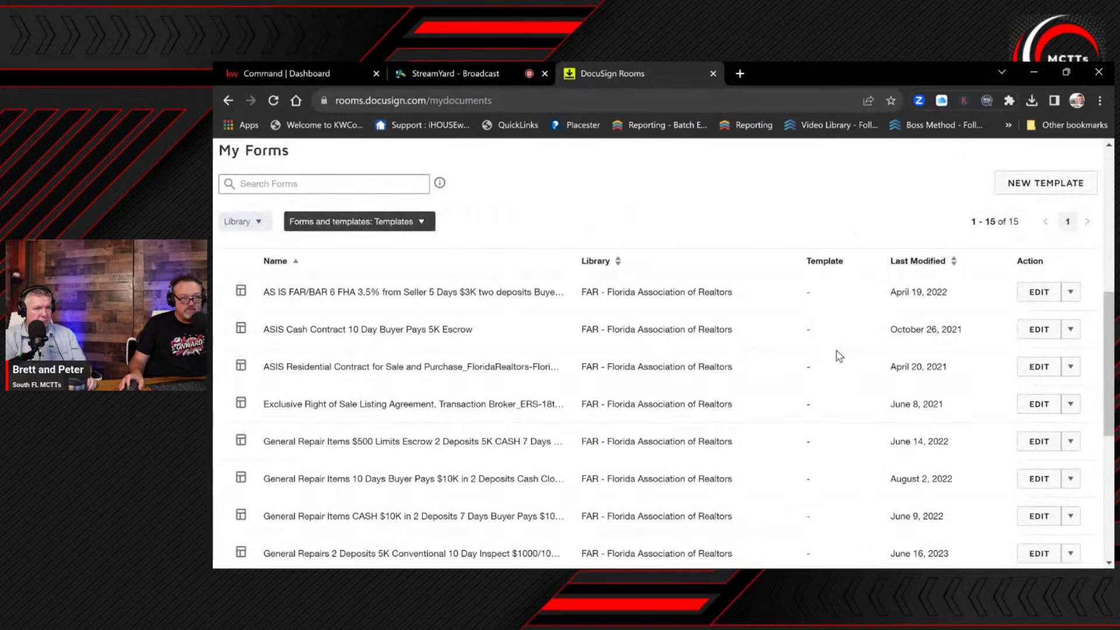
pyautogui.scroll(2, 838, 355)
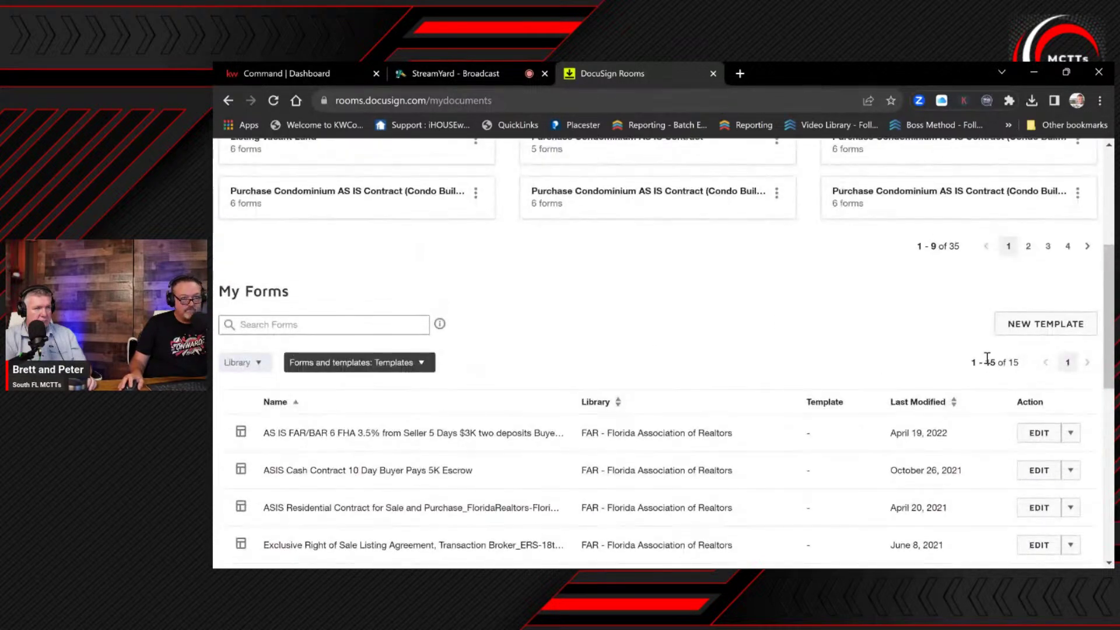
# Cancel a new template, visit Rooms, and return to the My Forms templates list
pyautogui.click(1055, 327)
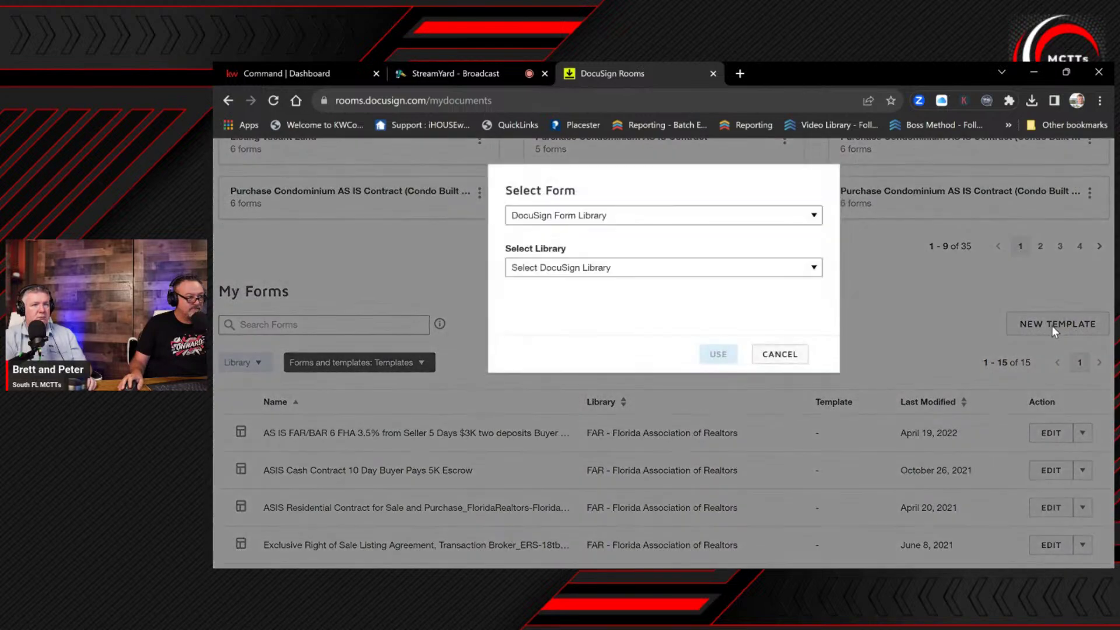
pyautogui.click(798, 354)
pyautogui.scroll(5, 842, 463)
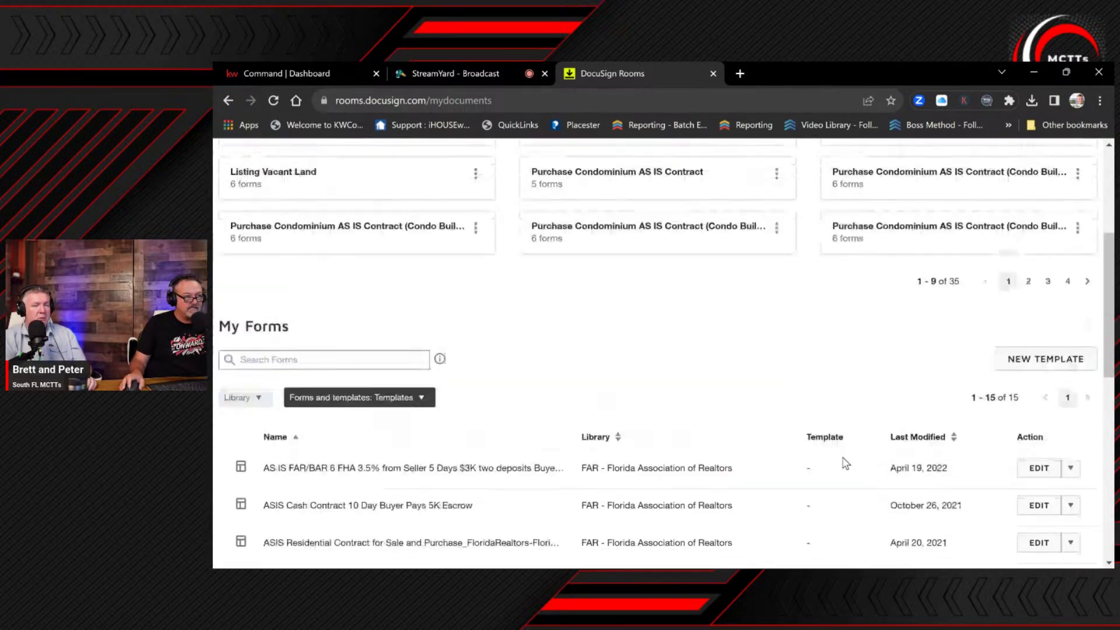
pyautogui.click(514, 172)
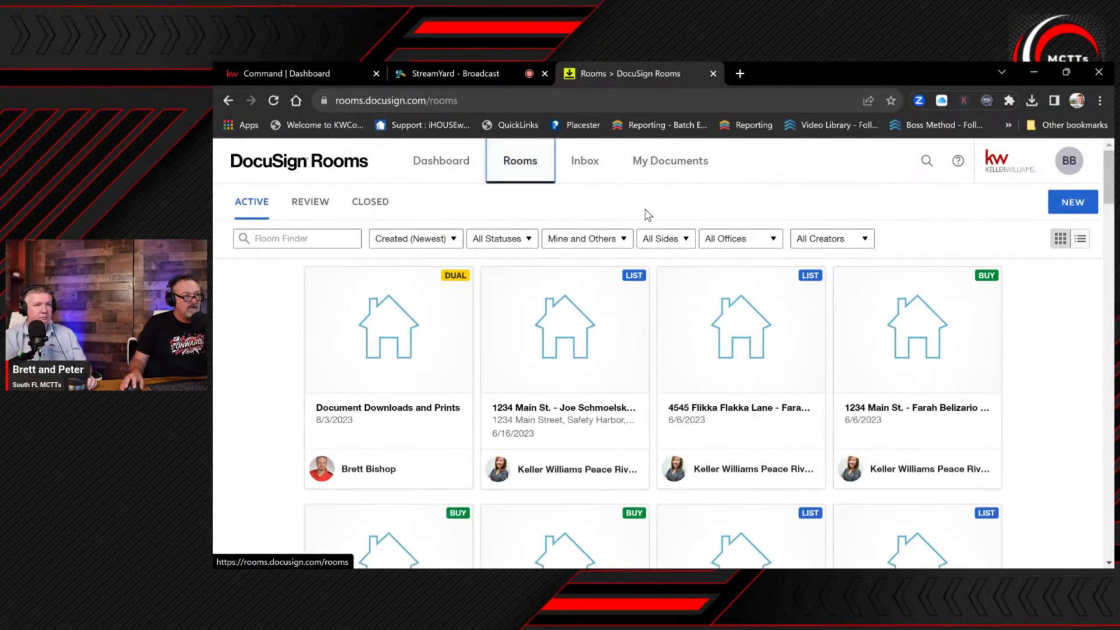
pyautogui.click(662, 166)
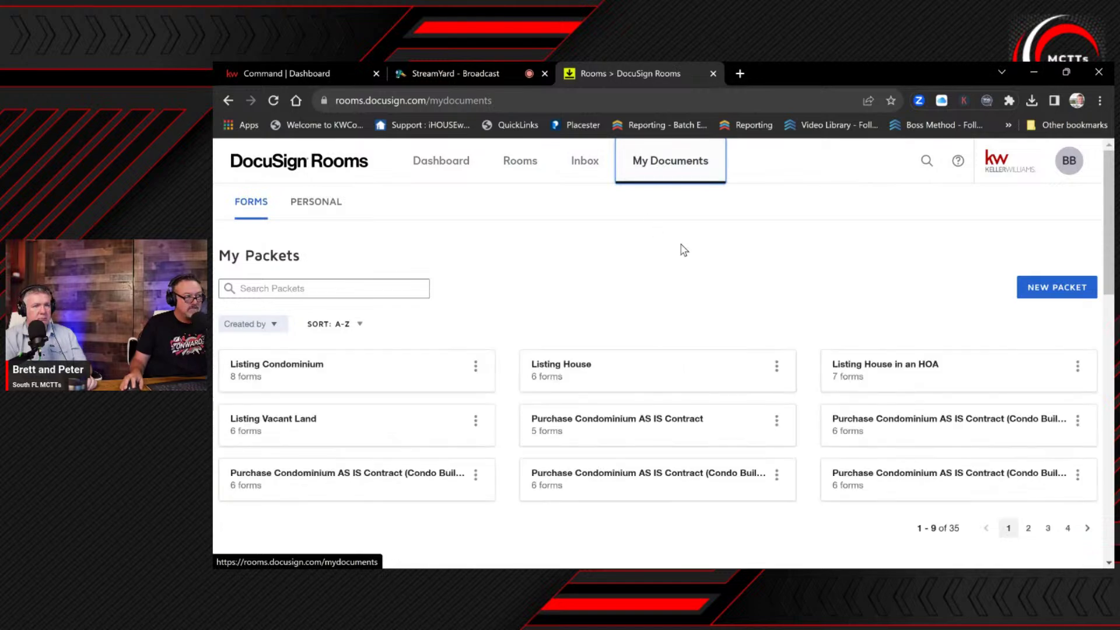
pyautogui.scroll(-8, 782, 260)
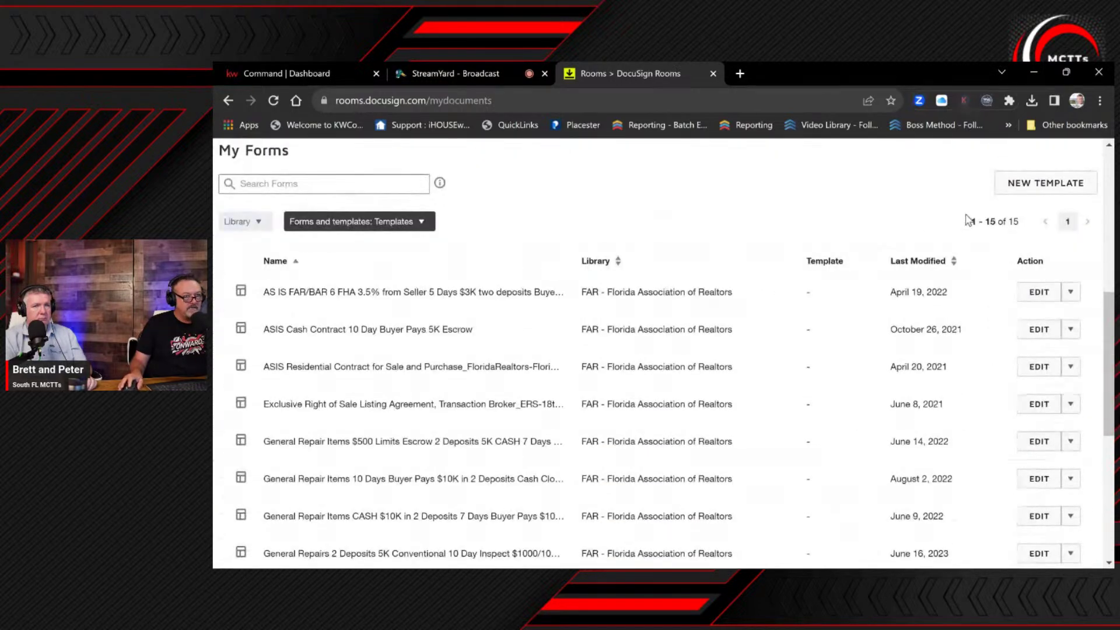
# Start a new template from the FAR form Exclusive Buyer Brokerage Agreement, Transaction Broker_EBBA_6tb, found via 'Buyer B'
pyautogui.click(1037, 188)
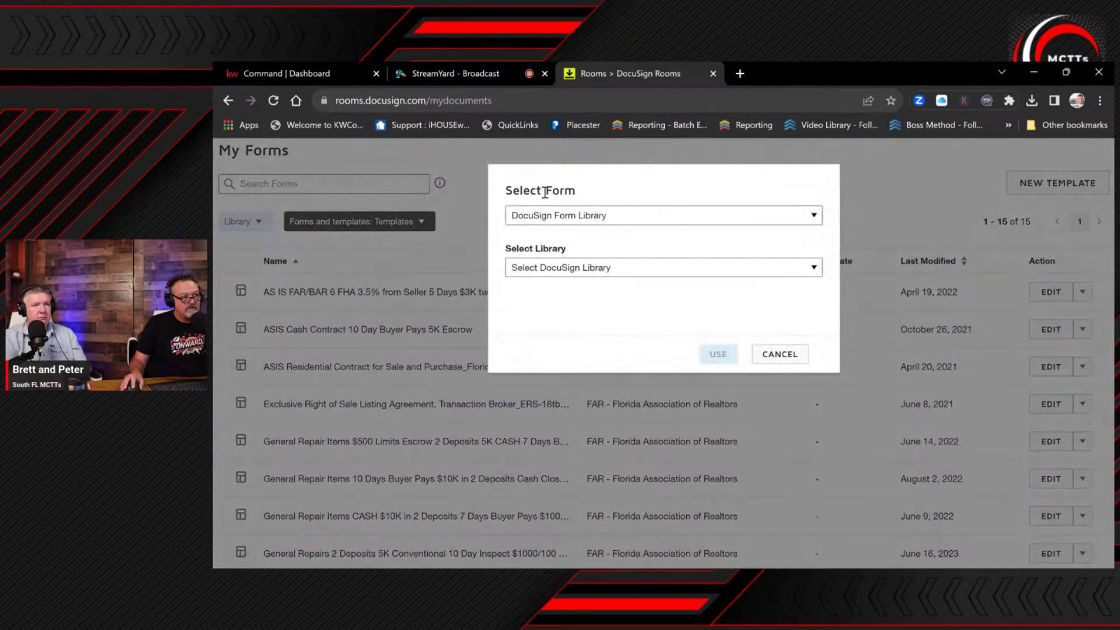
pyautogui.click(703, 274)
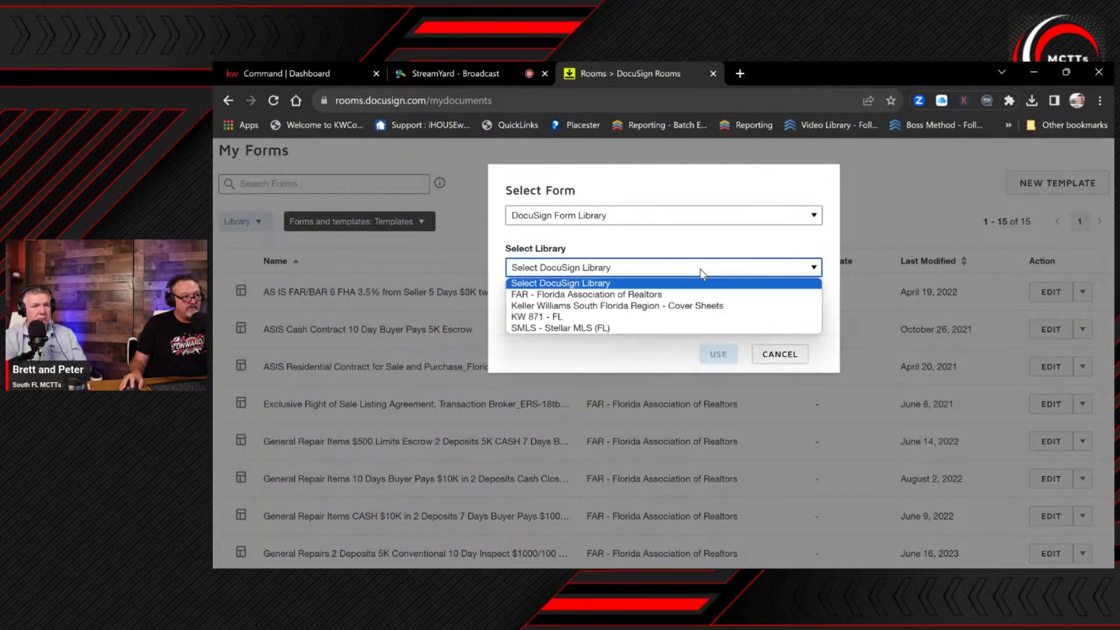
pyautogui.click(663, 299)
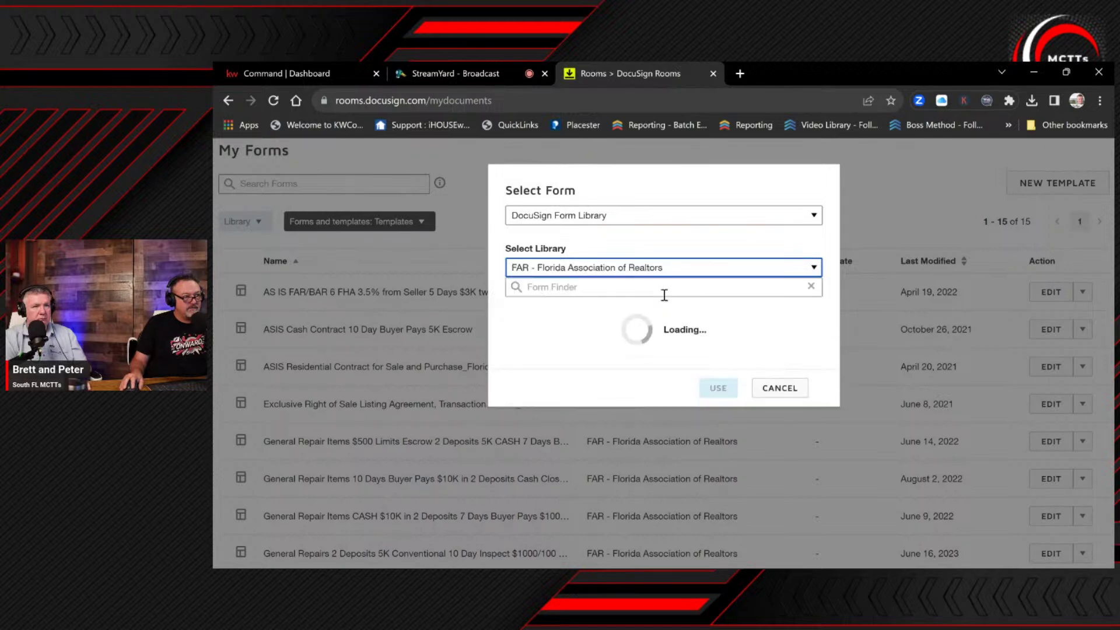
pyautogui.click(631, 284)
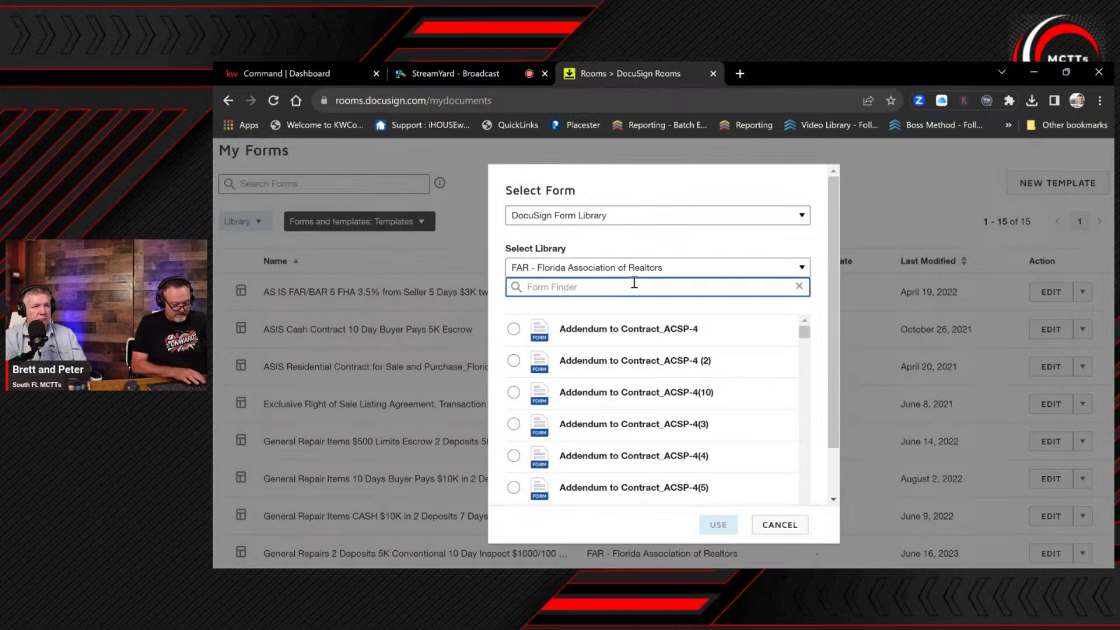
pyautogui.write('Bu')
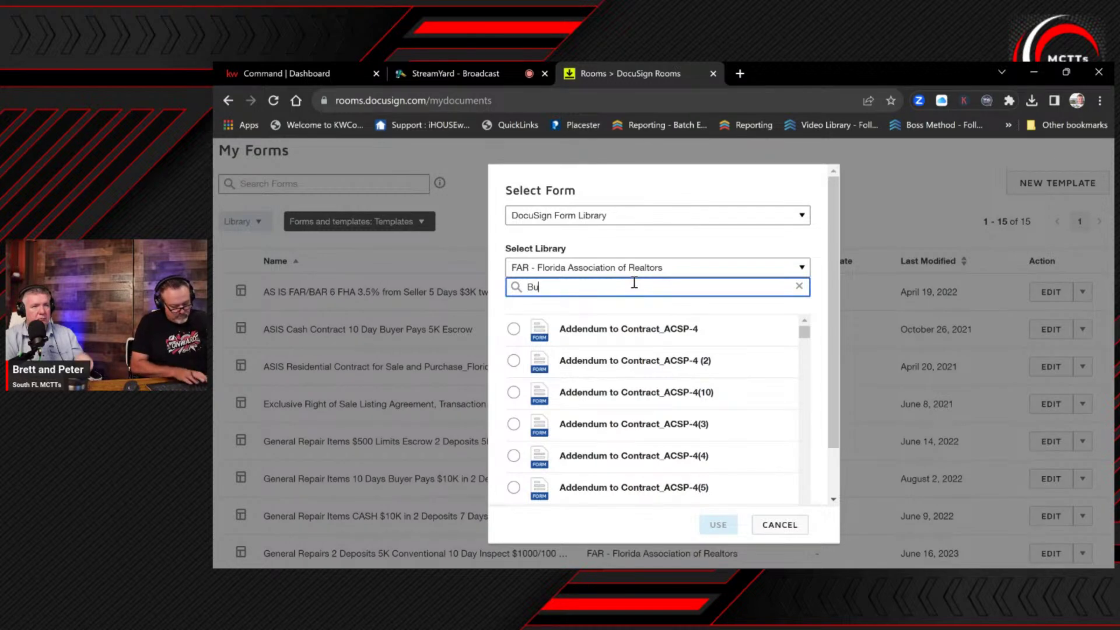
pyautogui.write('yer')
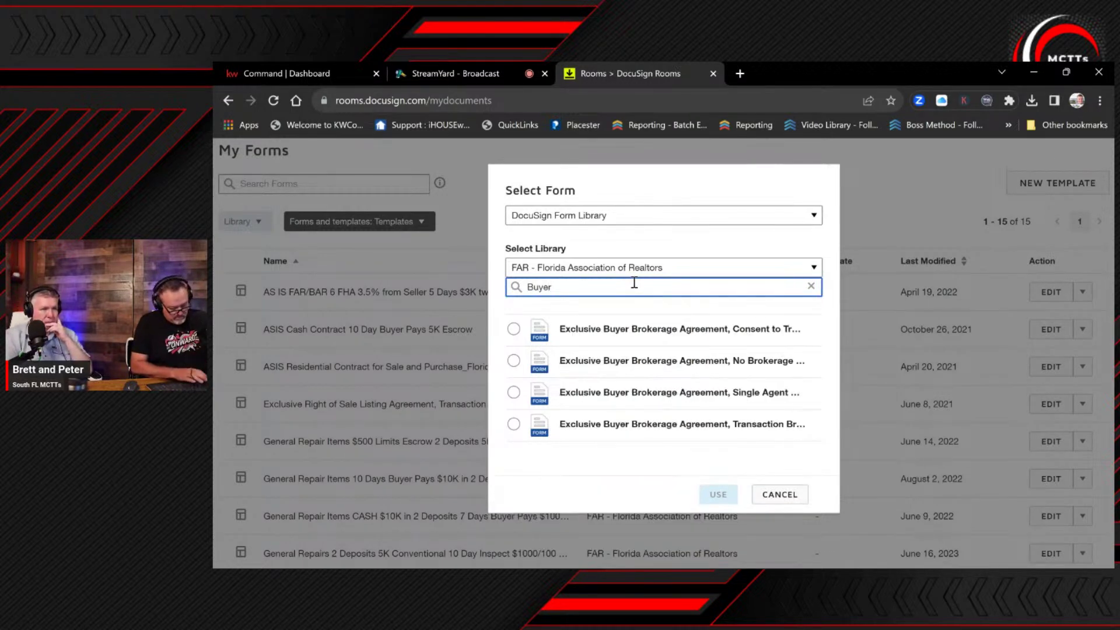
pyautogui.write(' B')
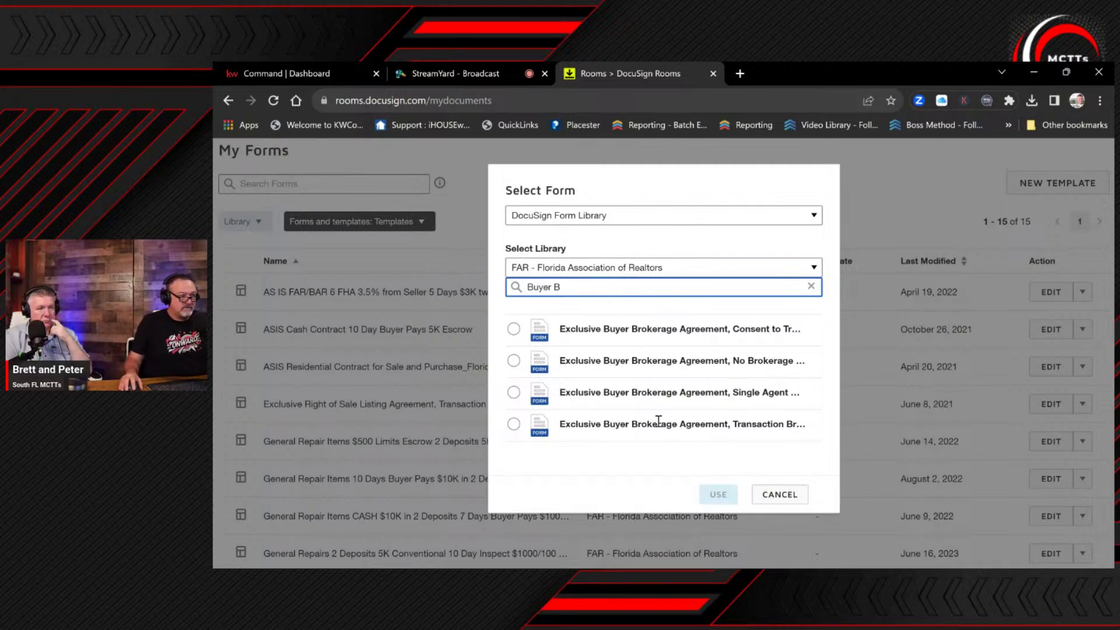
pyautogui.click(513, 424)
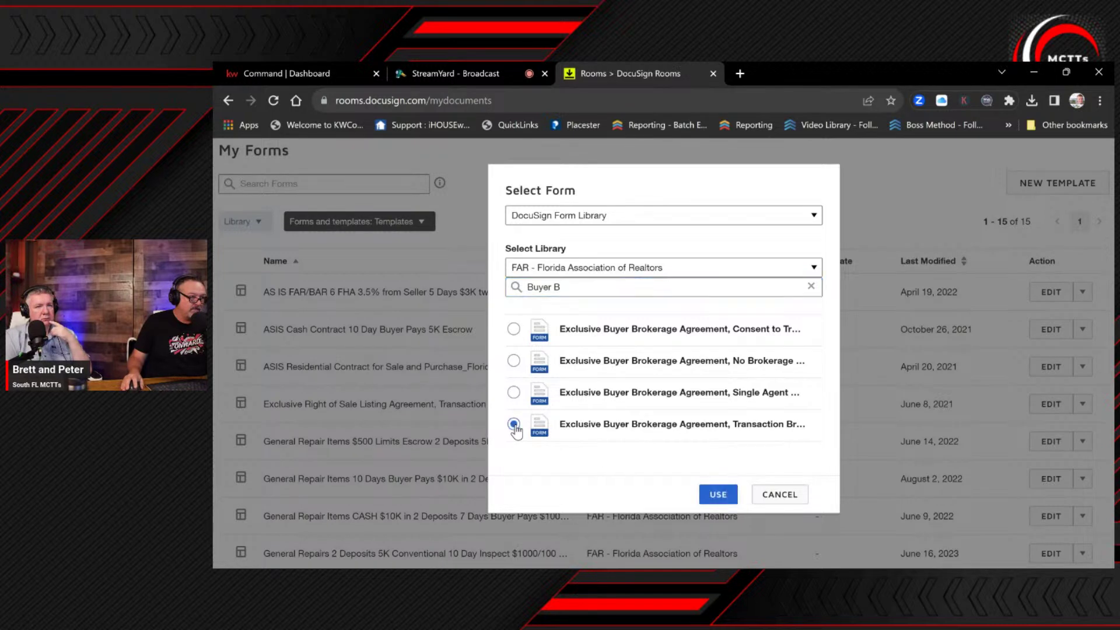
pyautogui.click(718, 494)
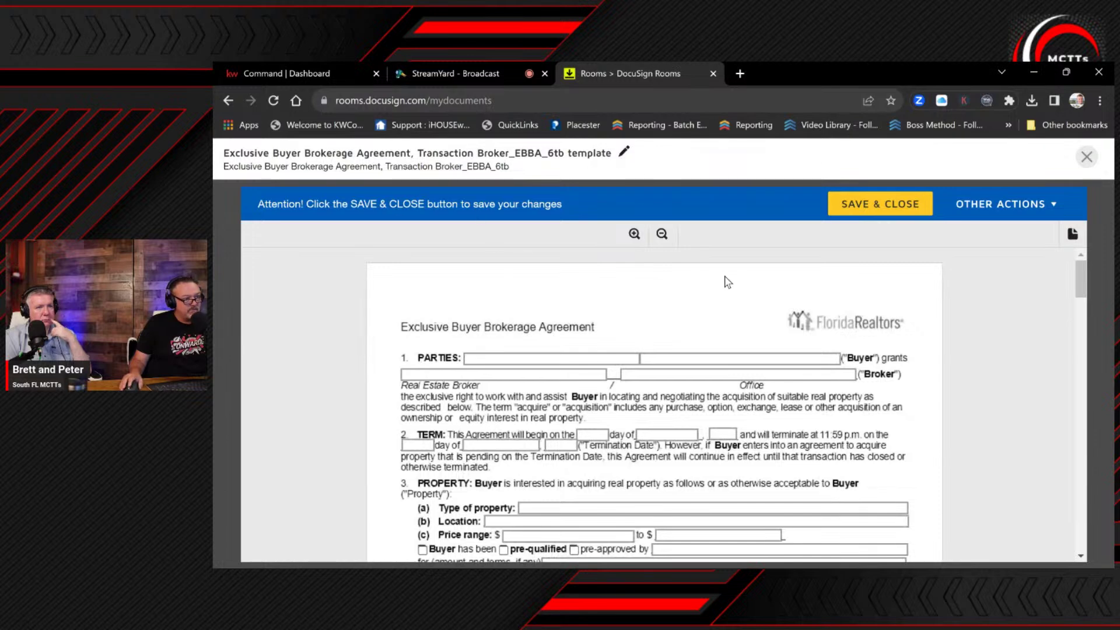
# Fill in the broker's name and office Keller Williams Realty Peace River Partners
pyautogui.scroll(-3, 728, 283)
pyautogui.scroll(2, 728, 282)
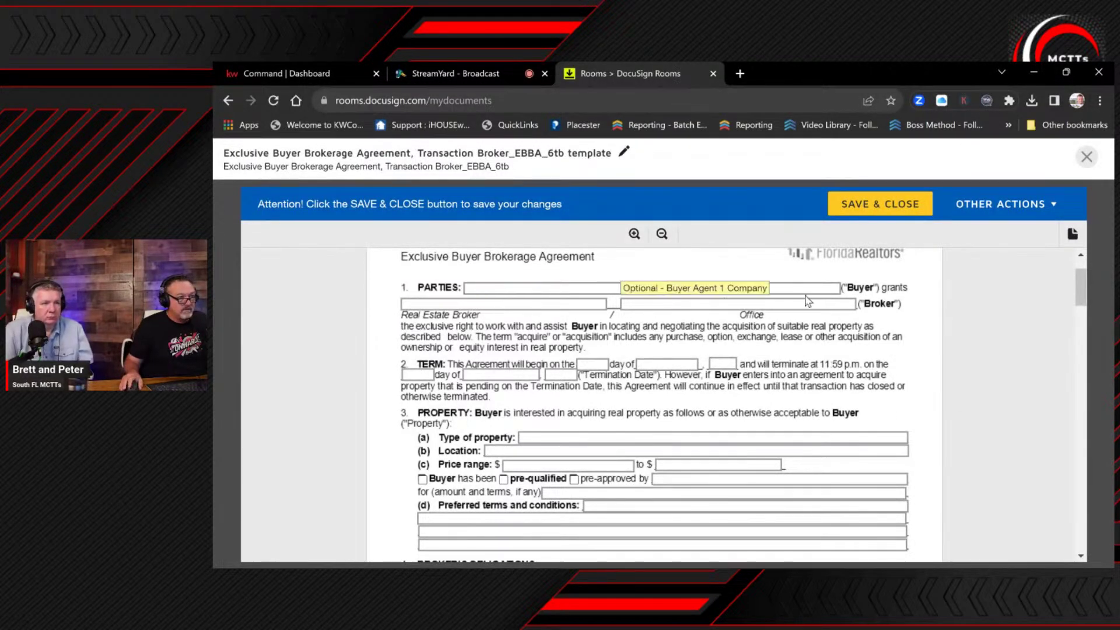
pyautogui.click(745, 303)
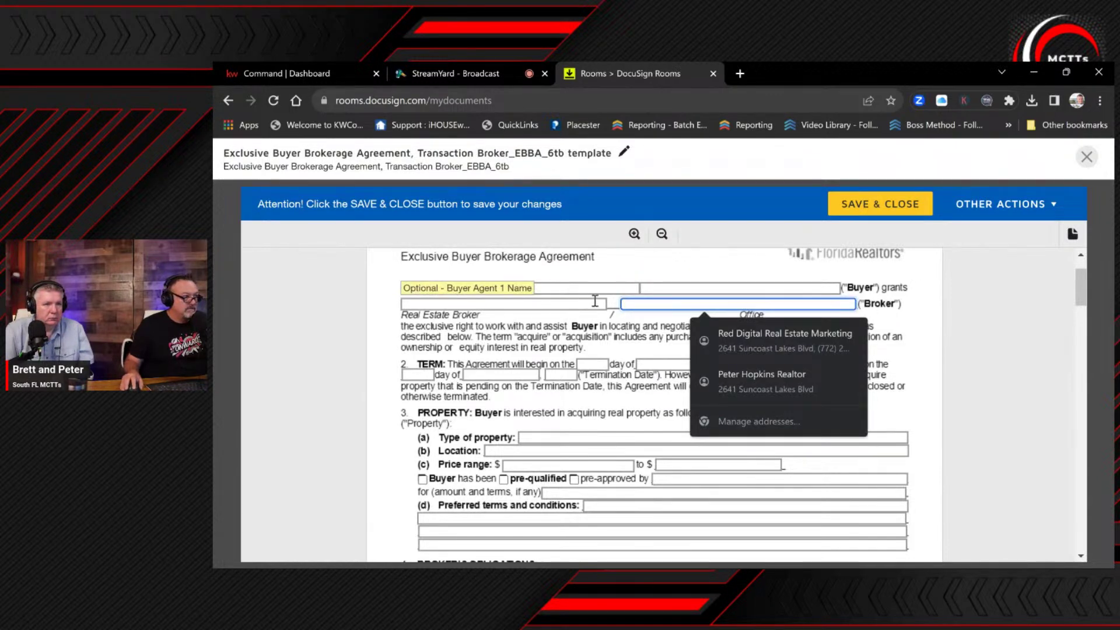
pyautogui.click(552, 300)
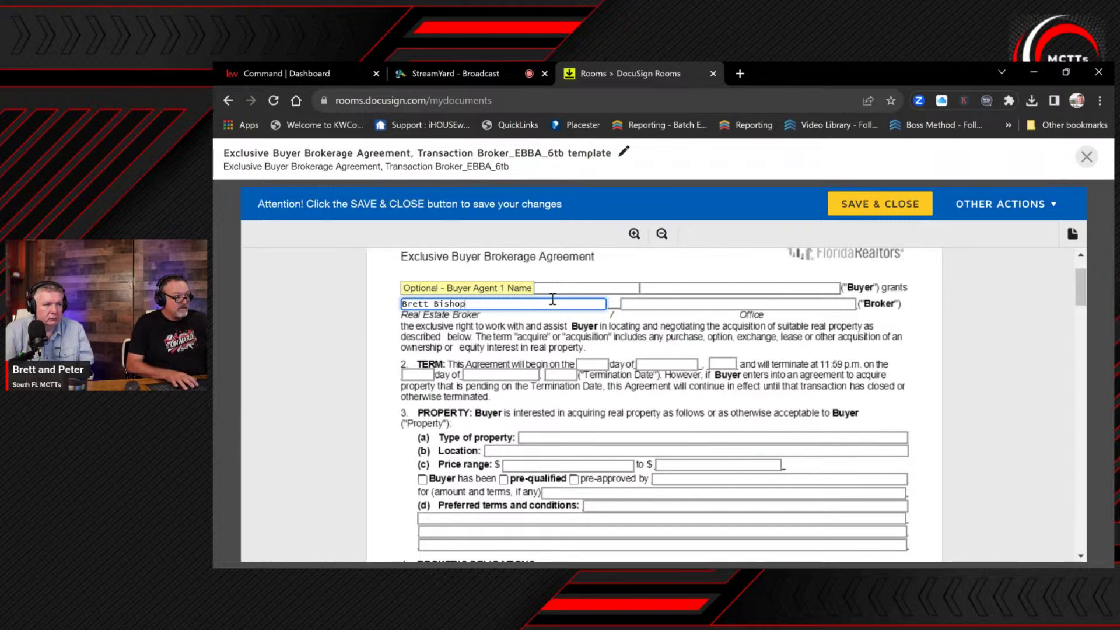
pyautogui.press('Tab')
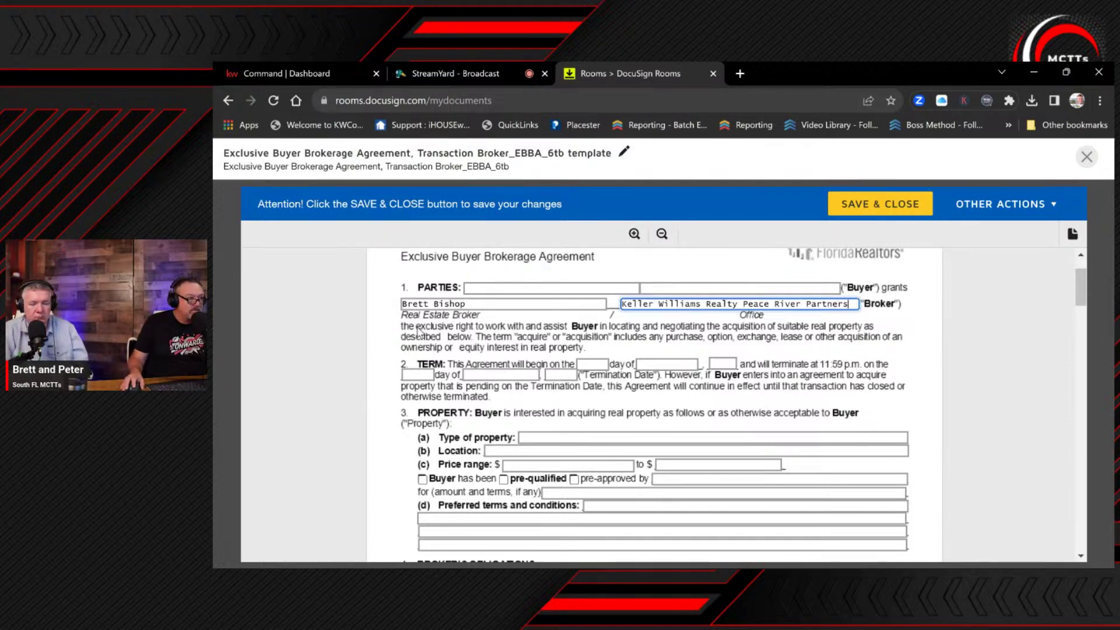
pyautogui.scroll(-2, 467, 283)
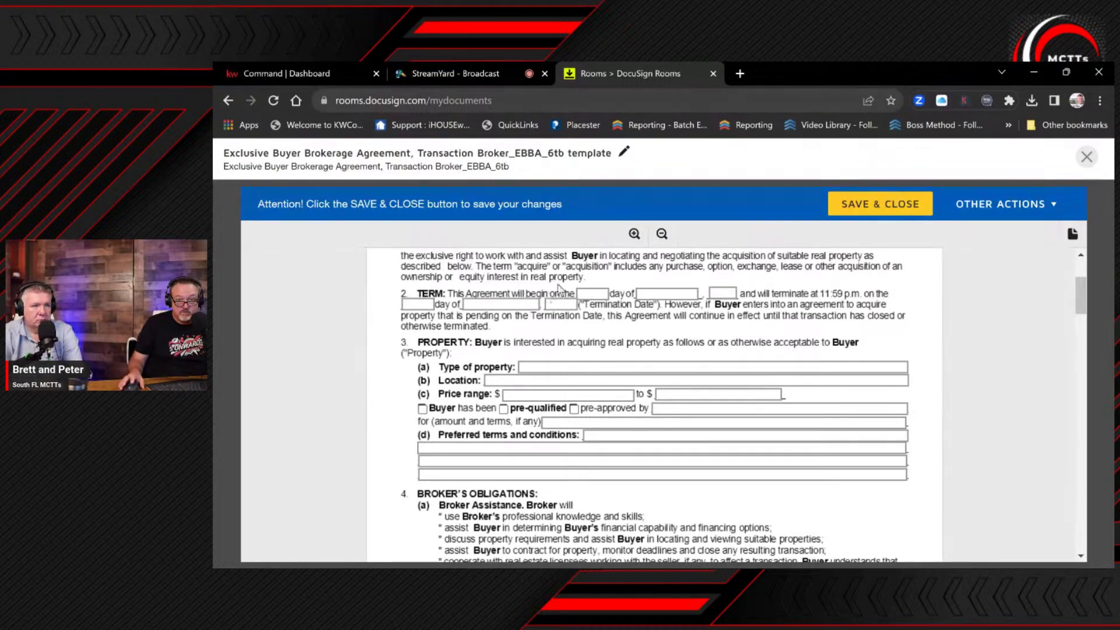
pyautogui.scroll(-1, 574, 313)
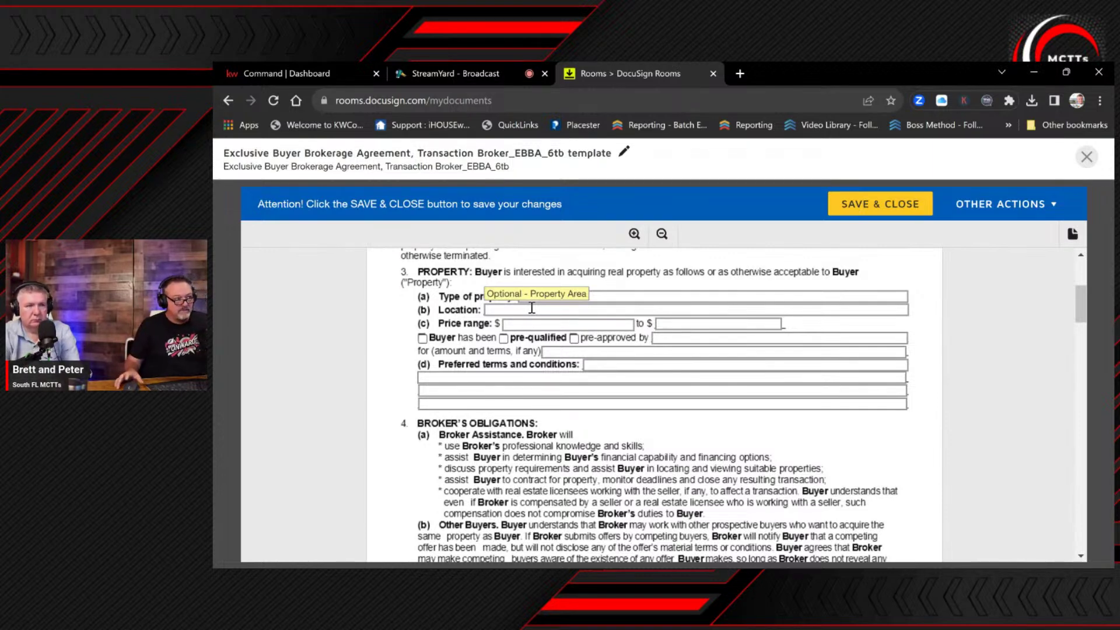
# Set Location to 'Punta Gorda, FL' and mark the buyer as pre-approved
pyautogui.click(530, 310)
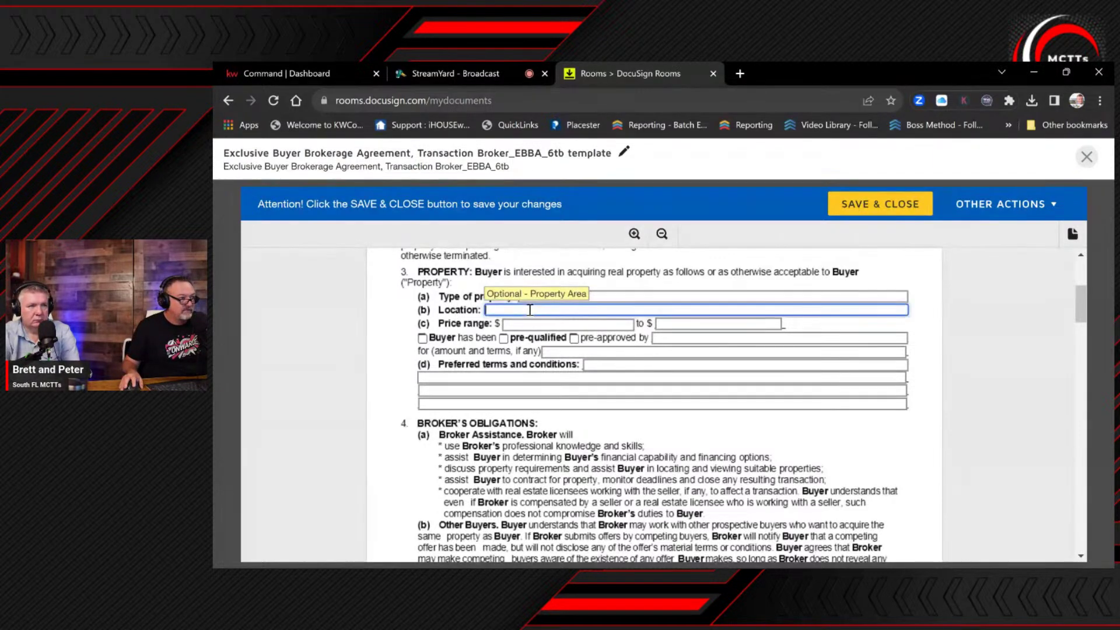
pyautogui.write('P')
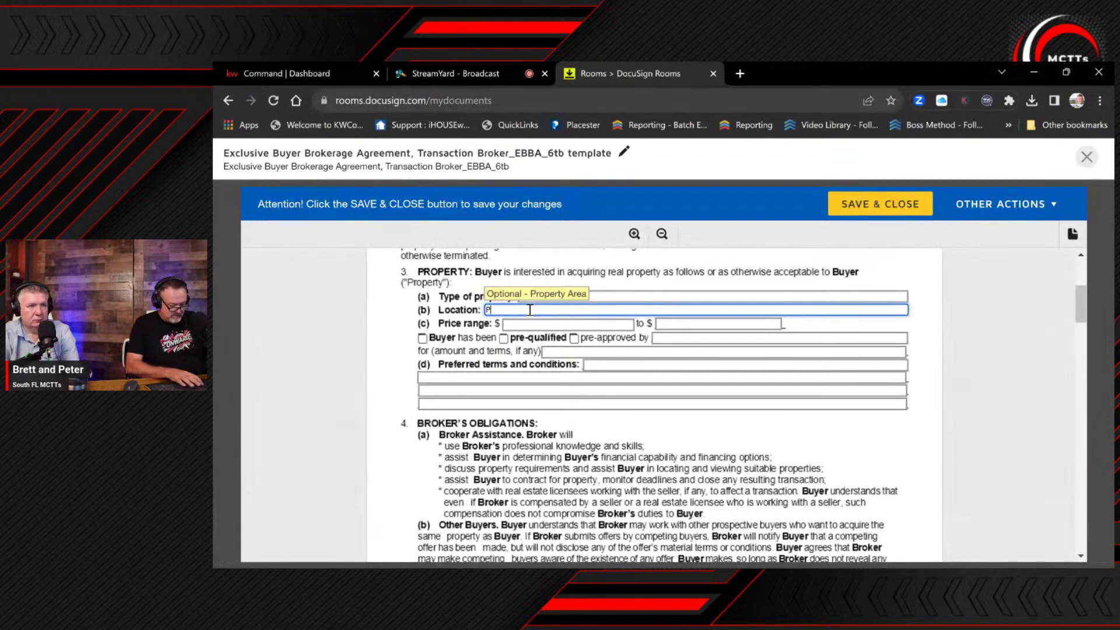
pyautogui.write('unta Gord')
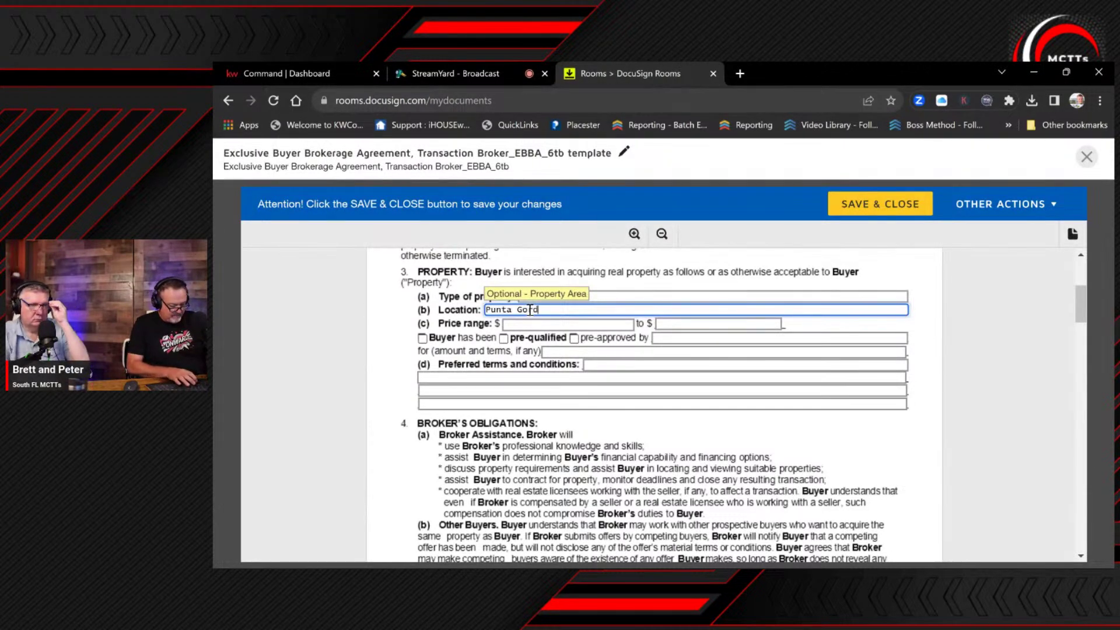
pyautogui.write('a, FL')
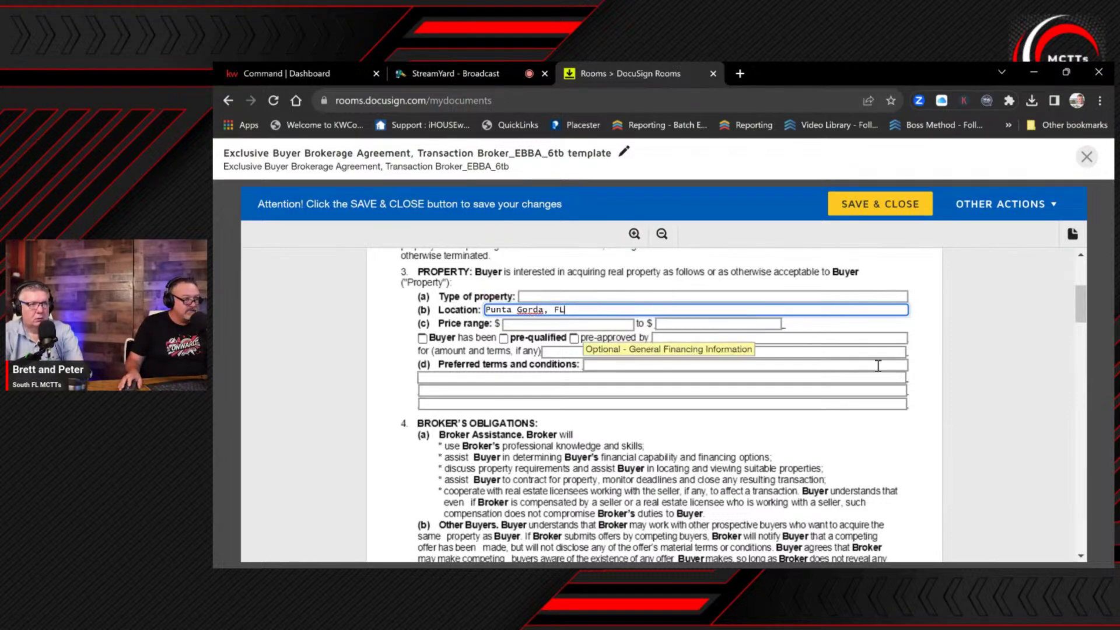
pyautogui.scroll(-1, 875, 353)
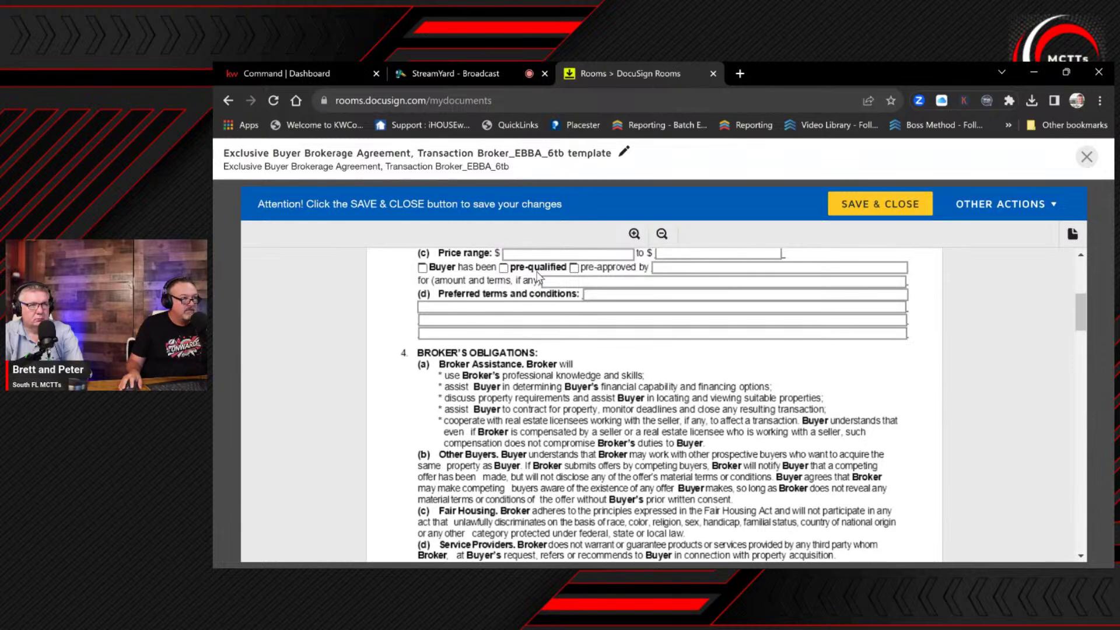
pyautogui.scroll(1, 666, 357)
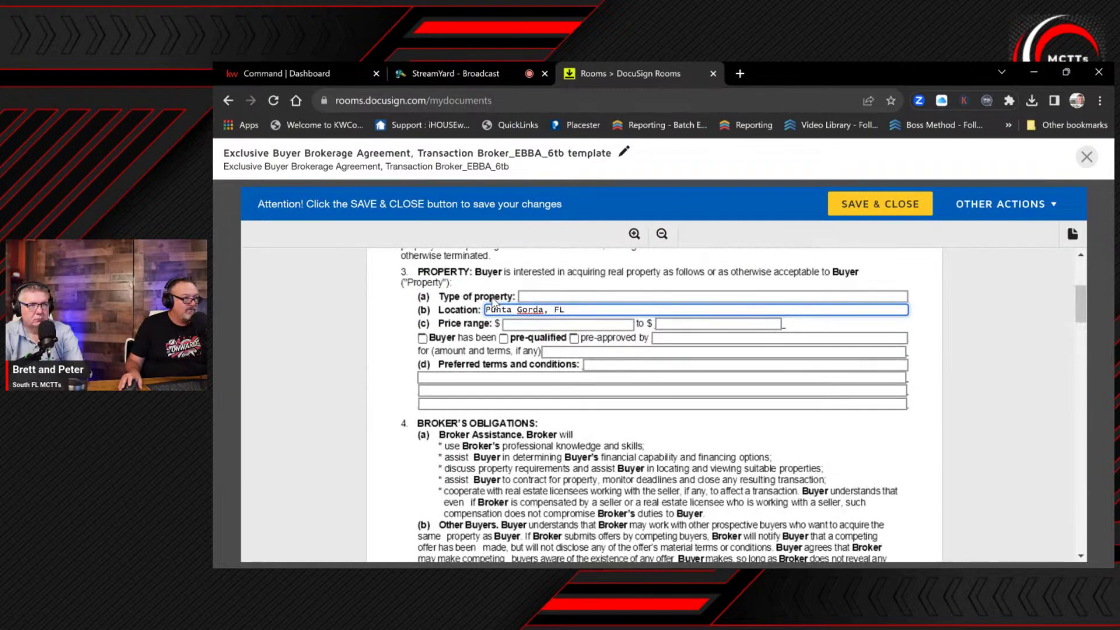
pyautogui.click(575, 341)
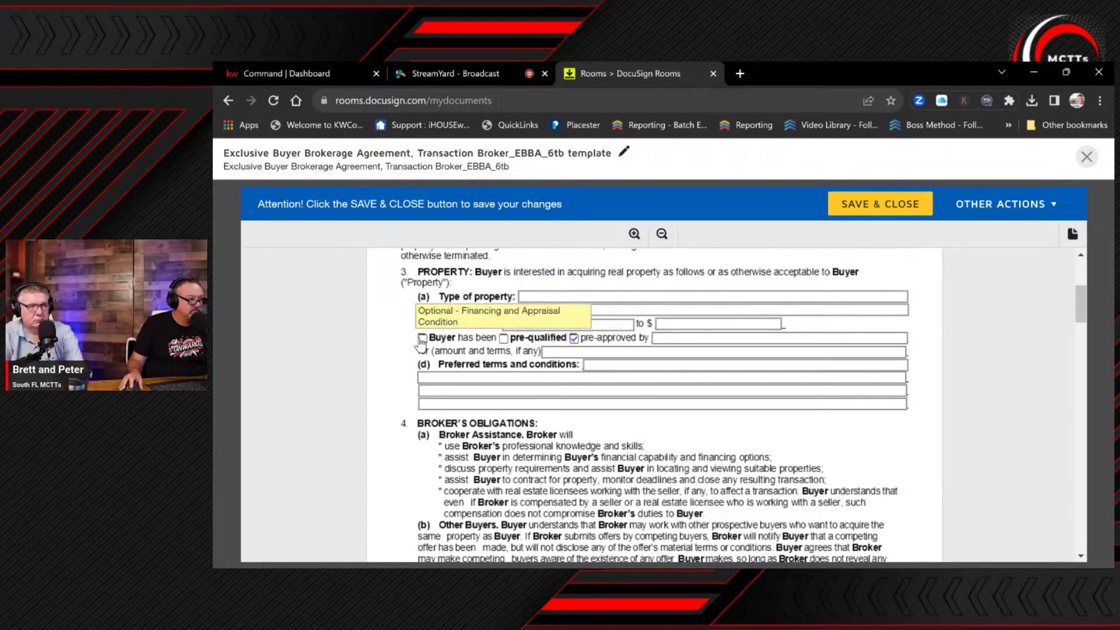
pyautogui.click(422, 340)
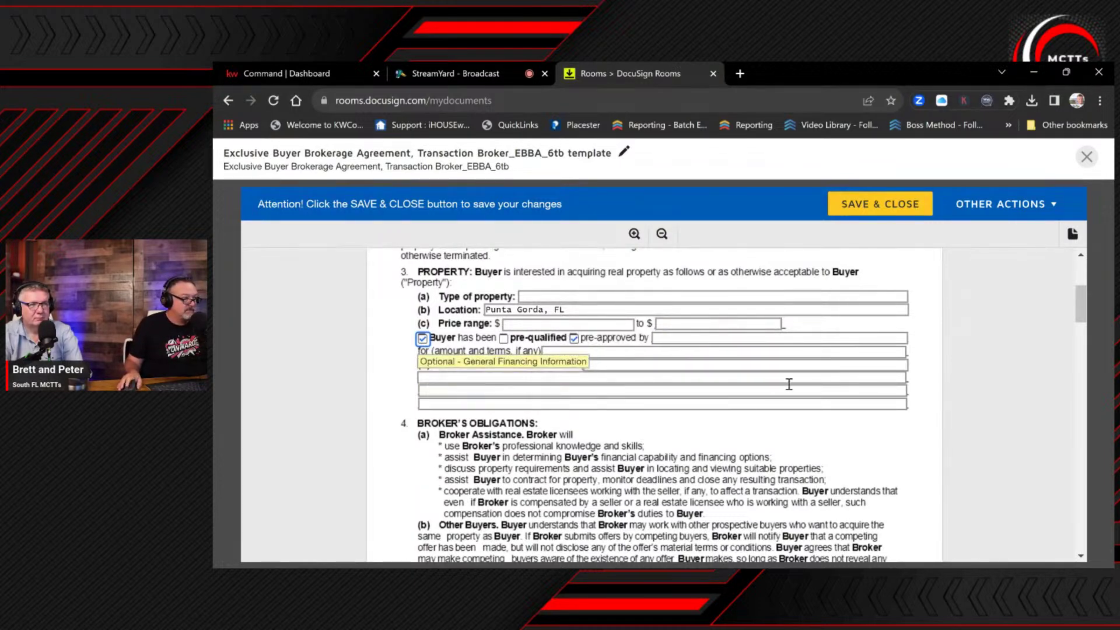
# Enter a $500.00 non-refundable retainer, credited to the buyer at closing
pyautogui.scroll(-3, 789, 384)
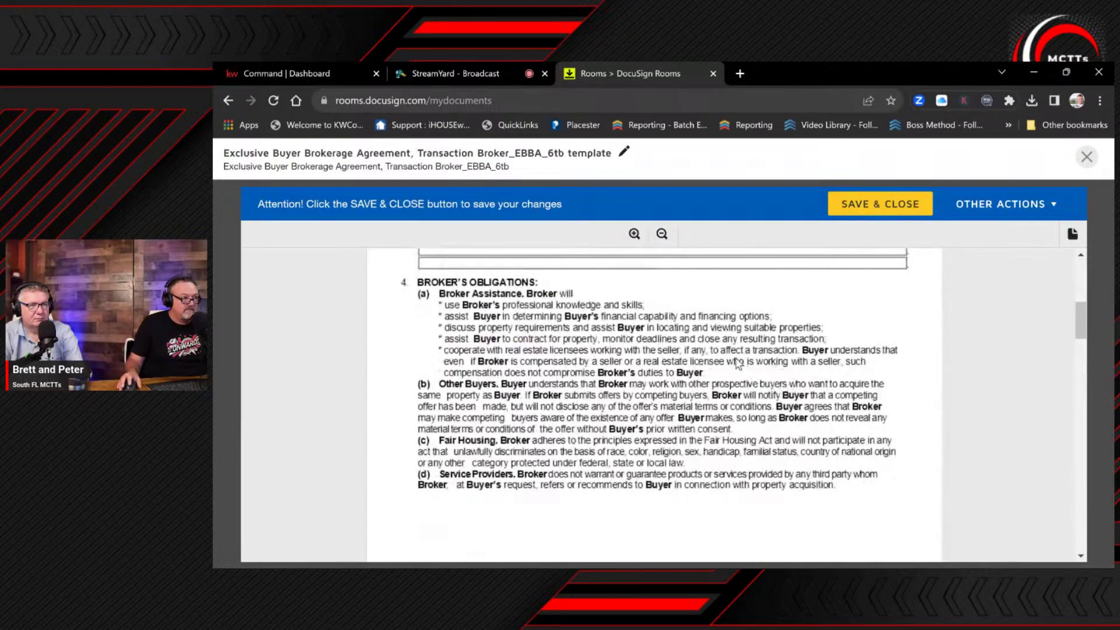
pyautogui.scroll(-3, 734, 378)
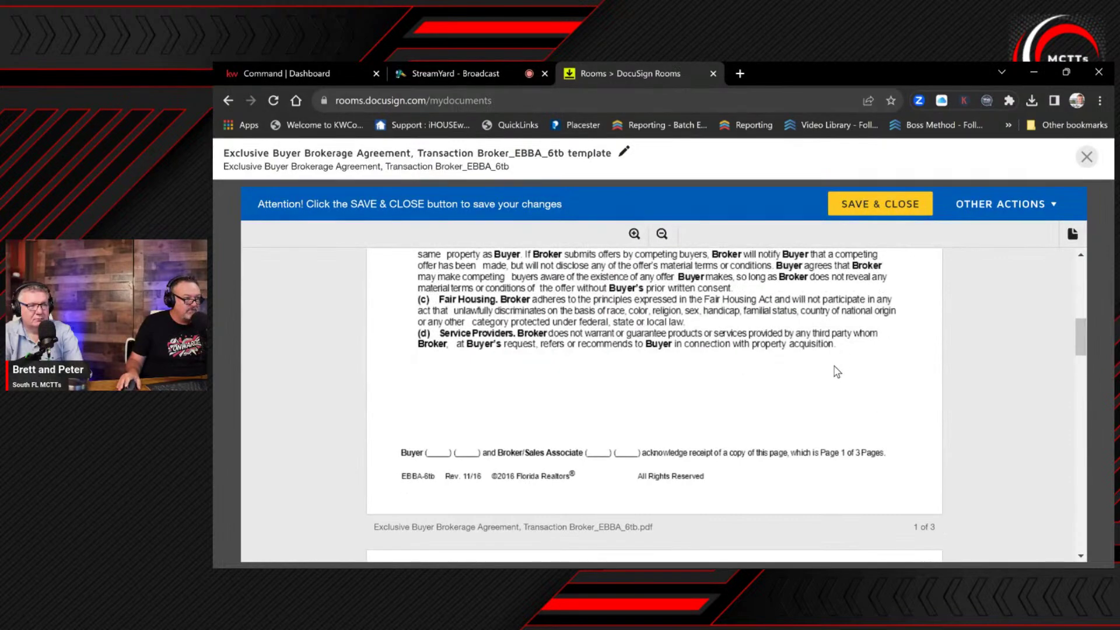
pyautogui.scroll(-6, 807, 366)
pyautogui.scroll(-3, 805, 367)
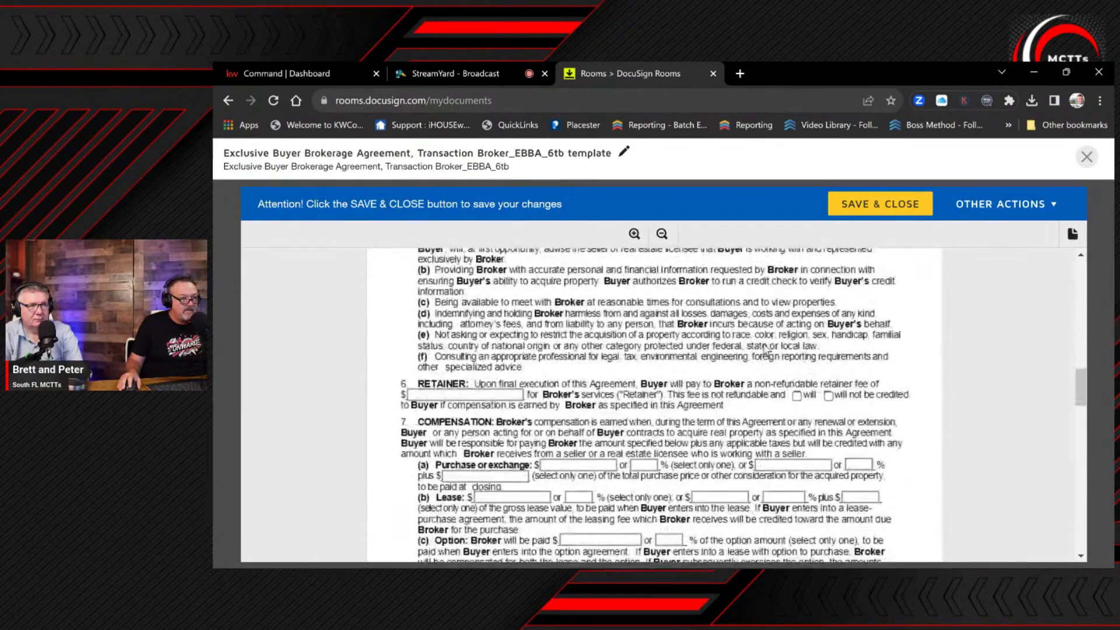
pyautogui.click(498, 396)
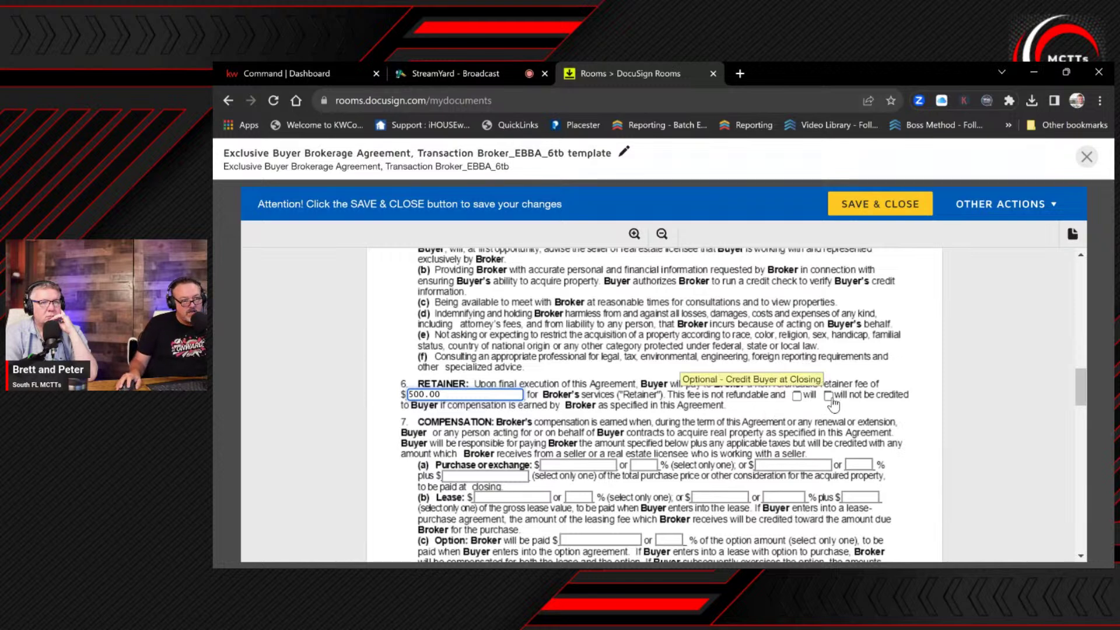
pyautogui.click(796, 397)
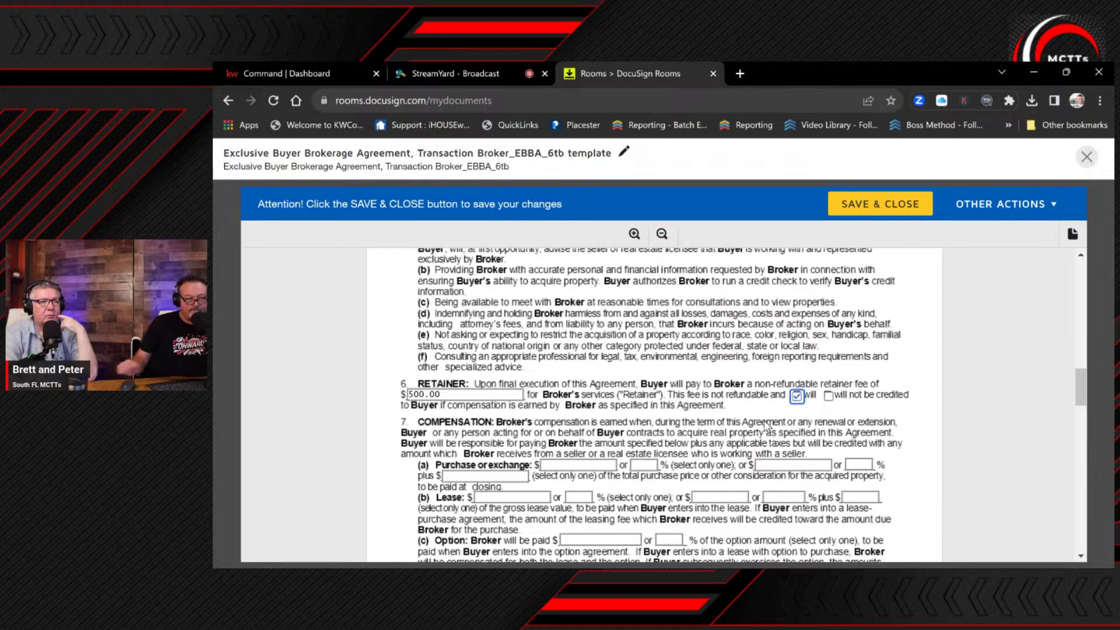
# Review the remaining clauses down to the final signature lines
pyautogui.scroll(-4, 757, 404)
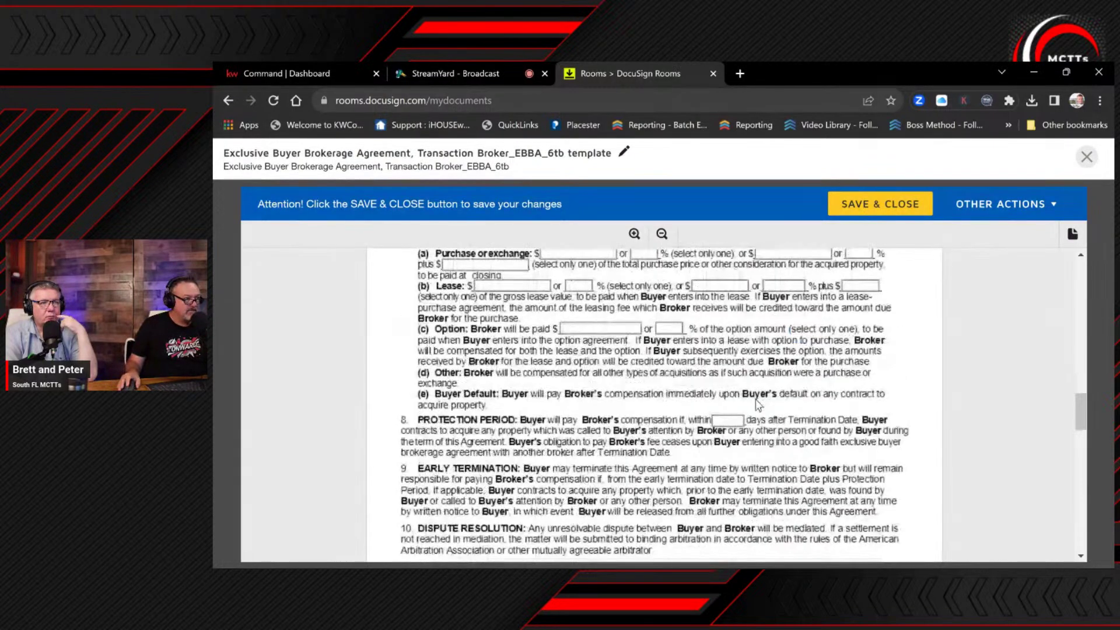
pyautogui.scroll(3, 757, 404)
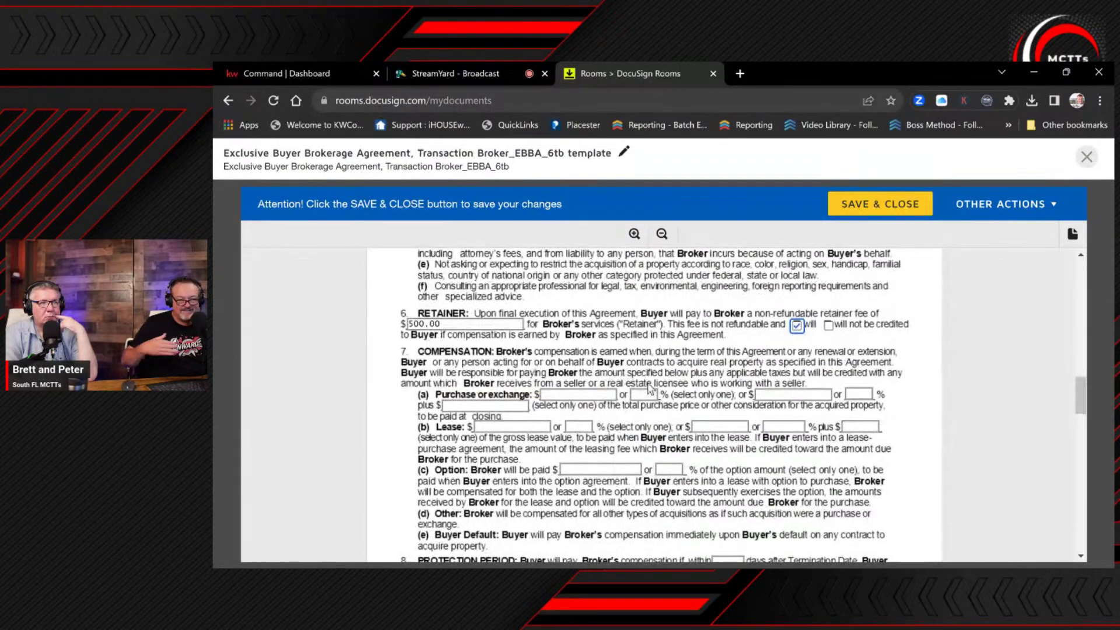
pyautogui.scroll(-1, 649, 388)
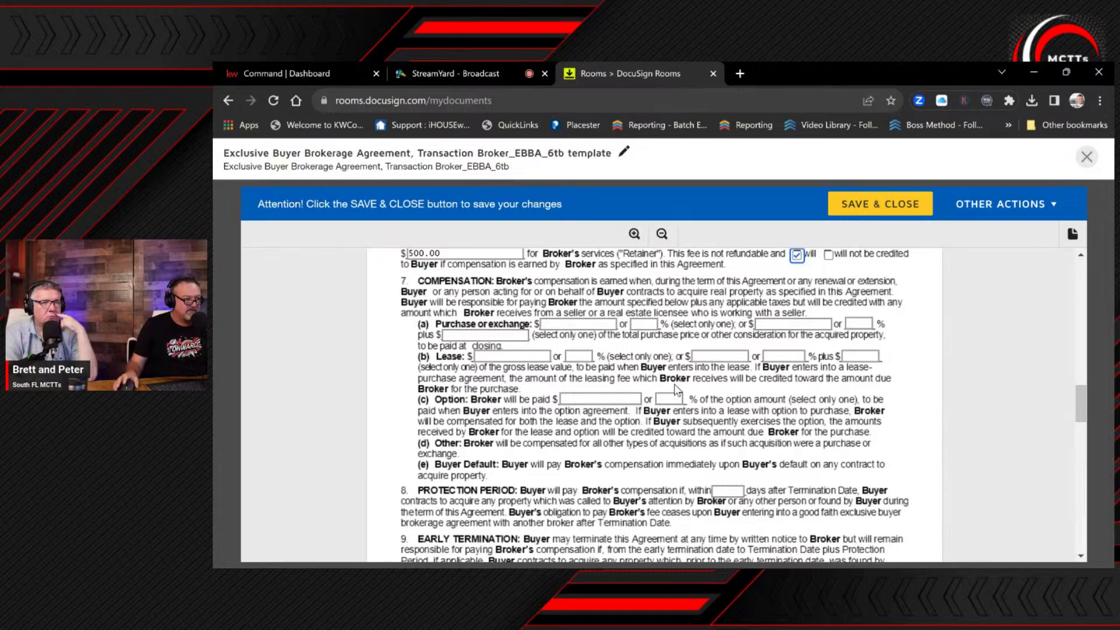
pyautogui.scroll(-10, 677, 390)
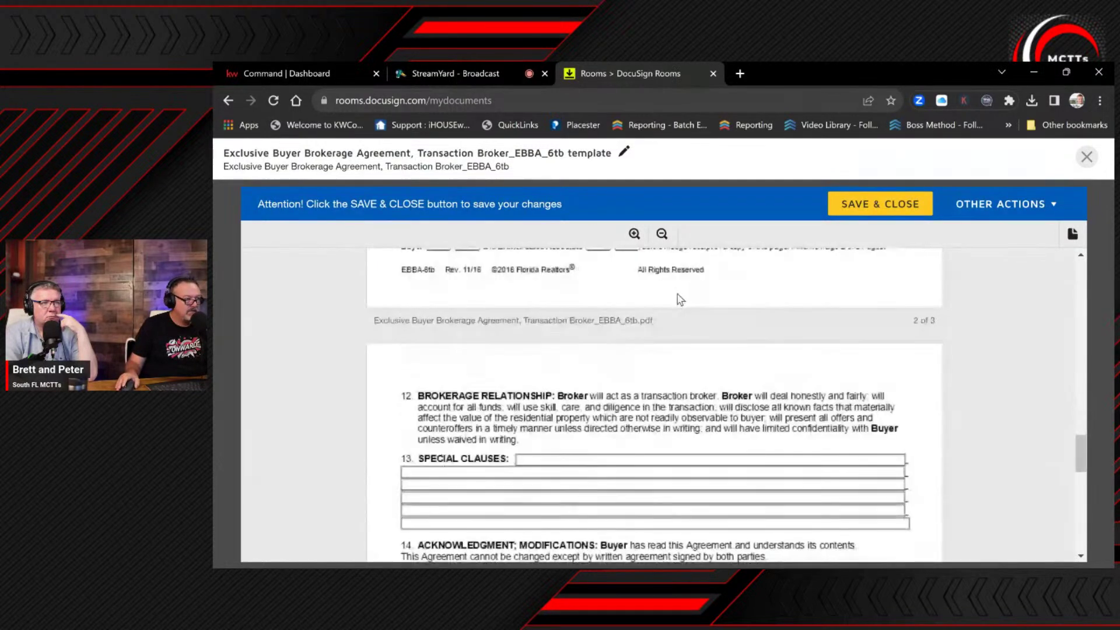
pyautogui.scroll(-3, 680, 299)
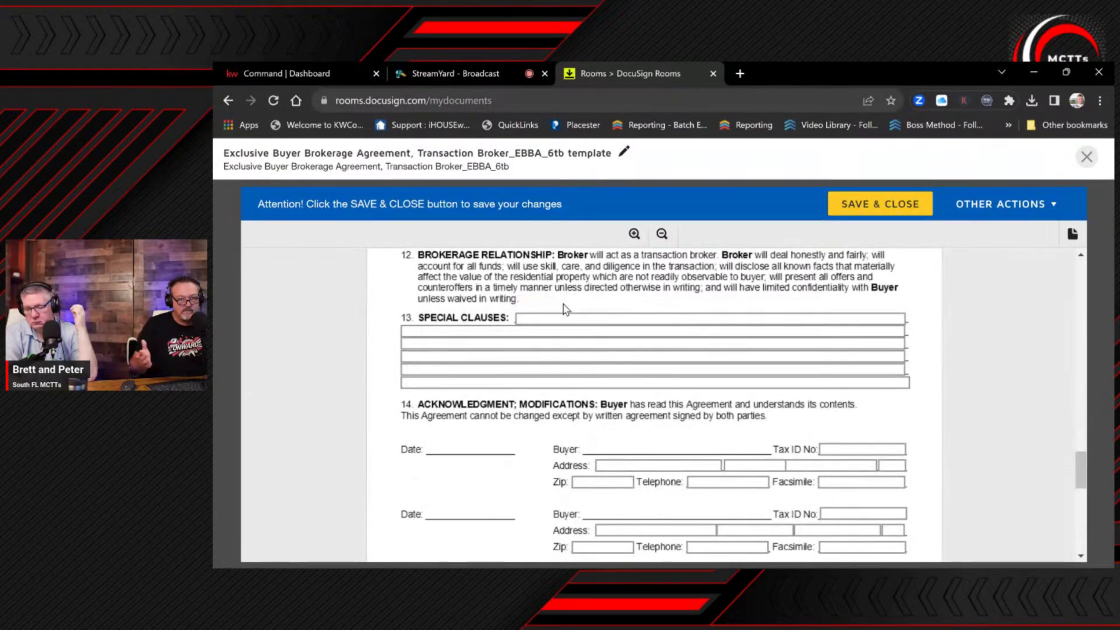
pyautogui.scroll(-6, 546, 298)
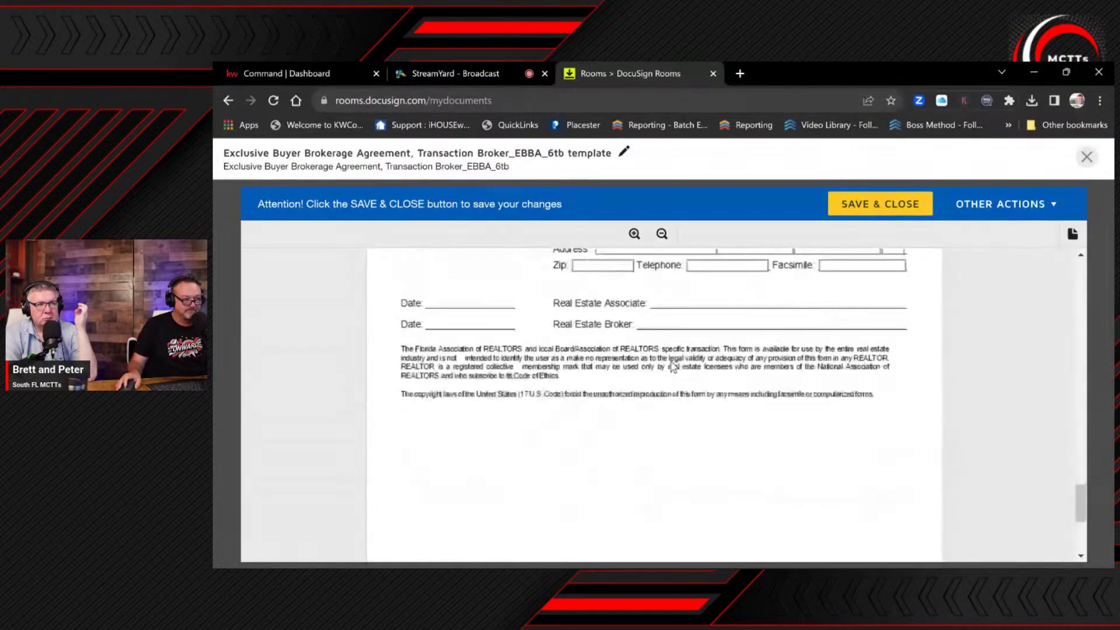
pyautogui.scroll(15, 978, 292)
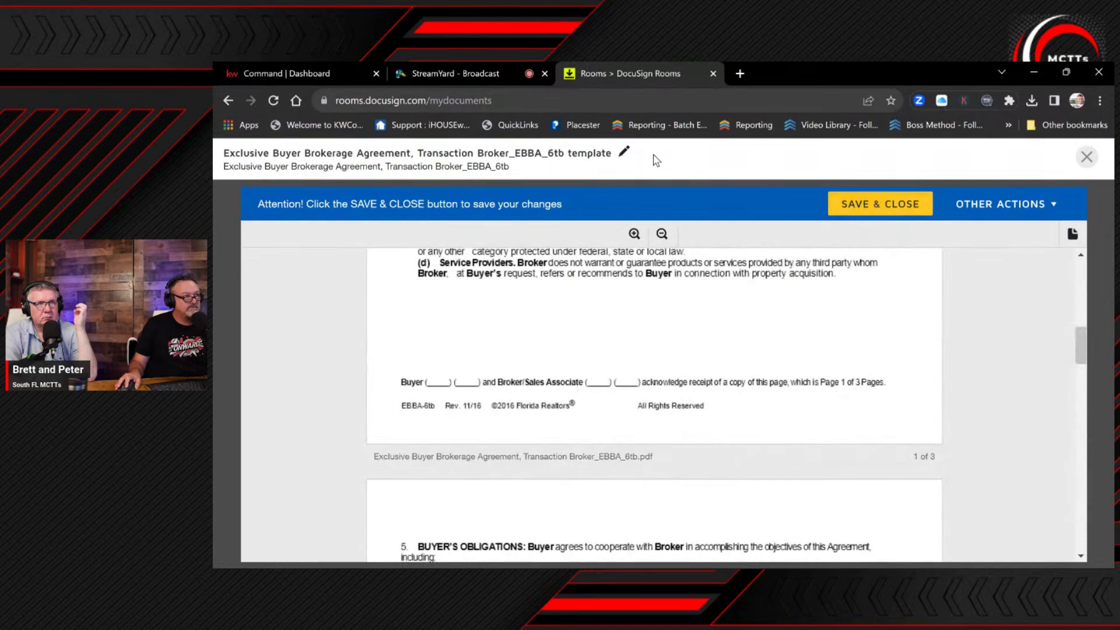
# Retitle the template 'Exclusive Buyer Brokerage Agreement Punta Gorda', then save and close it
pyautogui.click(626, 154)
pyautogui.scroll(10, 1033, 438)
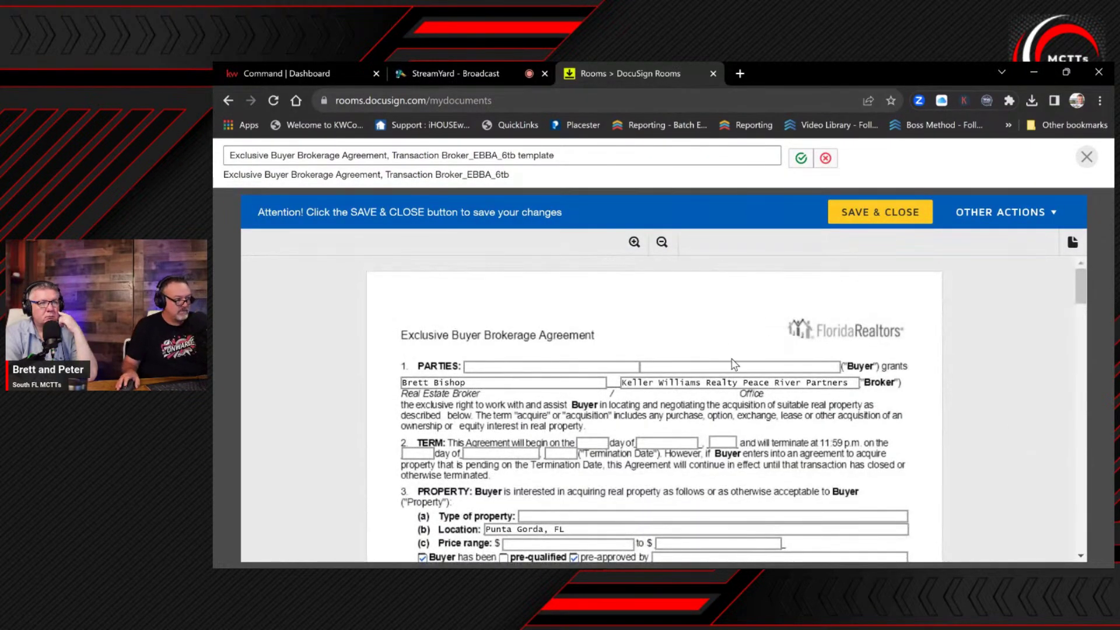
pyautogui.scroll(-3, 1026, 443)
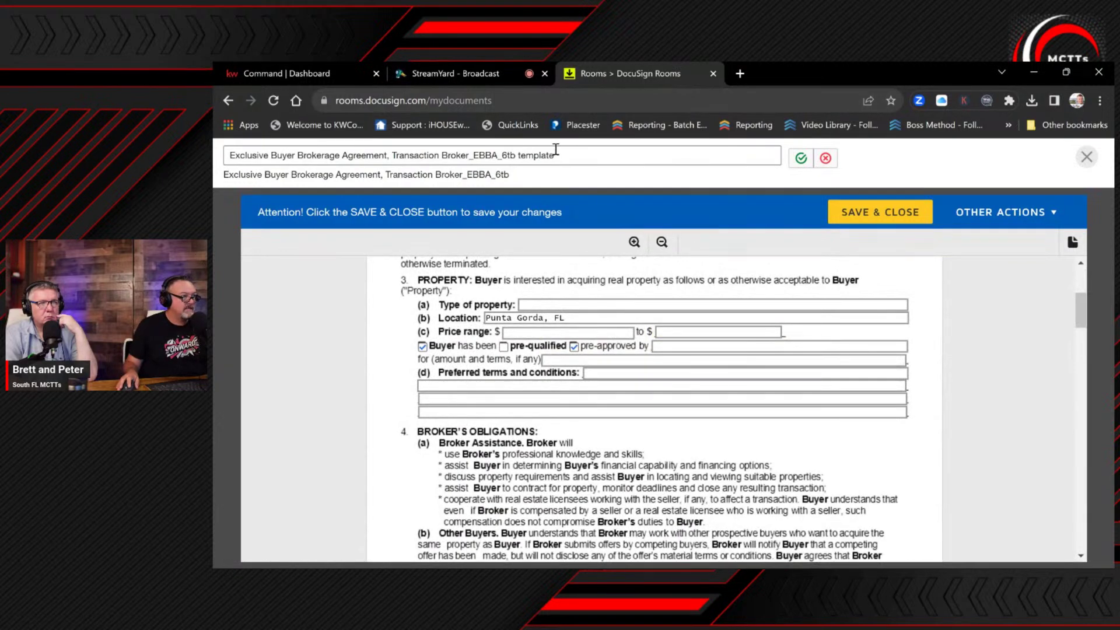
pyautogui.click(573, 158)
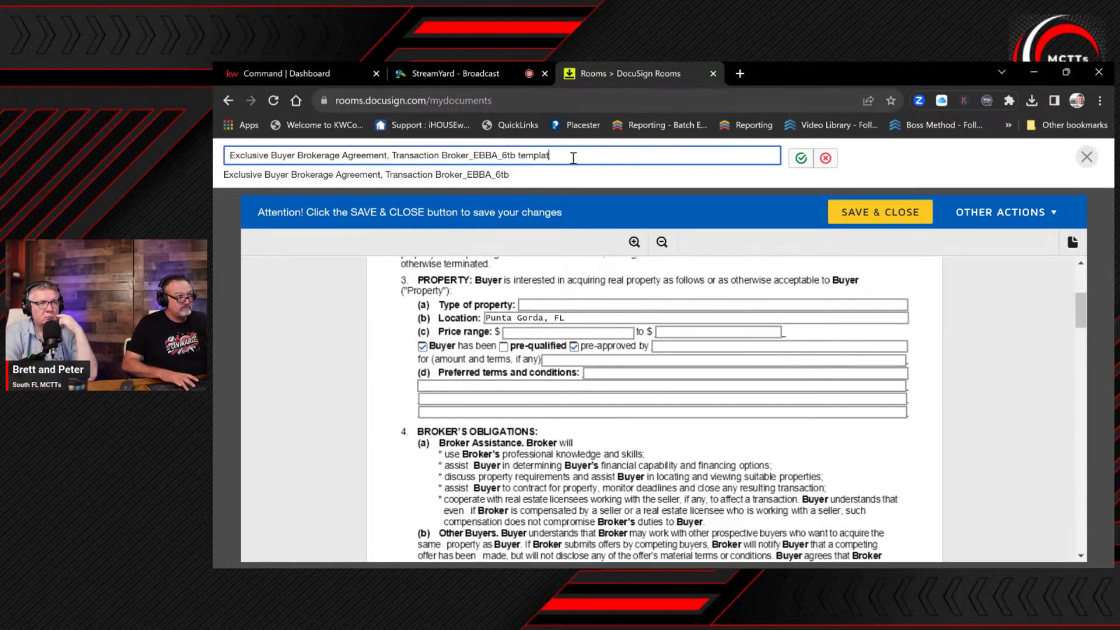
pyautogui.press('BackSpace')
pyautogui.press('BackSpace')
pyautogui.press('BackSpace')
pyautogui.press('BackSpace')
pyautogui.press('BackSpace')
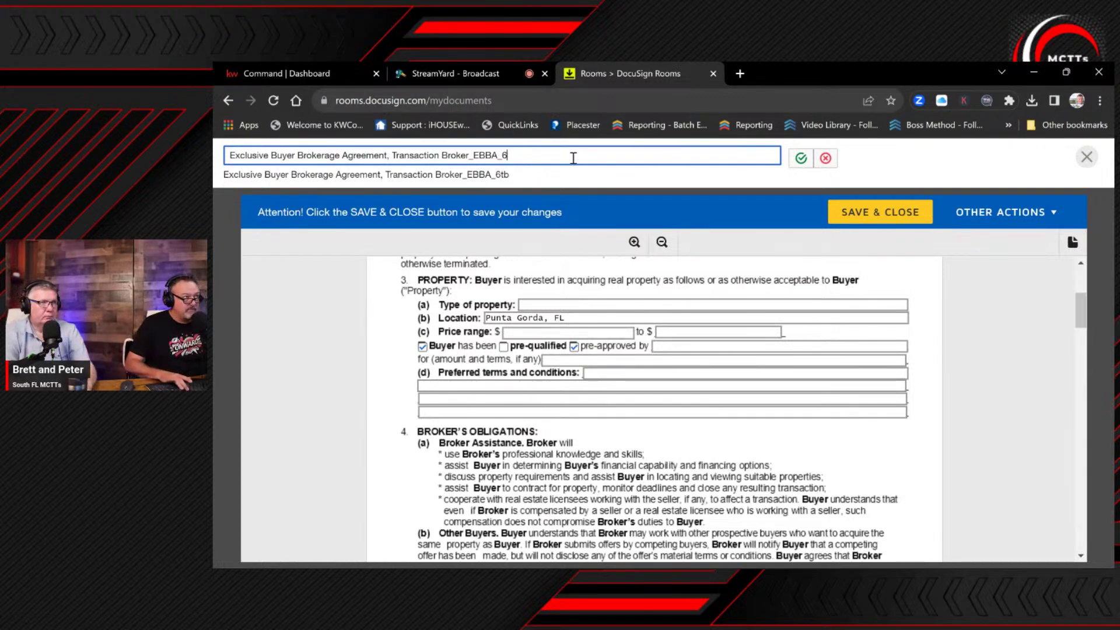
pyautogui.press('BackSpace')
pyautogui.press('BackSpace')
pyautogui.press('BackSpace')
pyautogui.press('BackSpace')
pyautogui.press('BackSpace')
pyautogui.press('BackSpace')
pyautogui.press('BackSpace')
pyautogui.press('BackSpace')
pyautogui.press('BackSpace')
pyautogui.press('BackSpace')
pyautogui.press('BackSpace')
pyautogui.press('BackSpace')
pyautogui.press('BackSpace')
pyautogui.press('BackSpace')
pyautogui.press('BackSpace')
pyautogui.press('BackSpace')
pyautogui.press('BackSpace')
pyautogui.press('BackSpace')
pyautogui.press('BackSpace')
pyautogui.press('BackSpace')
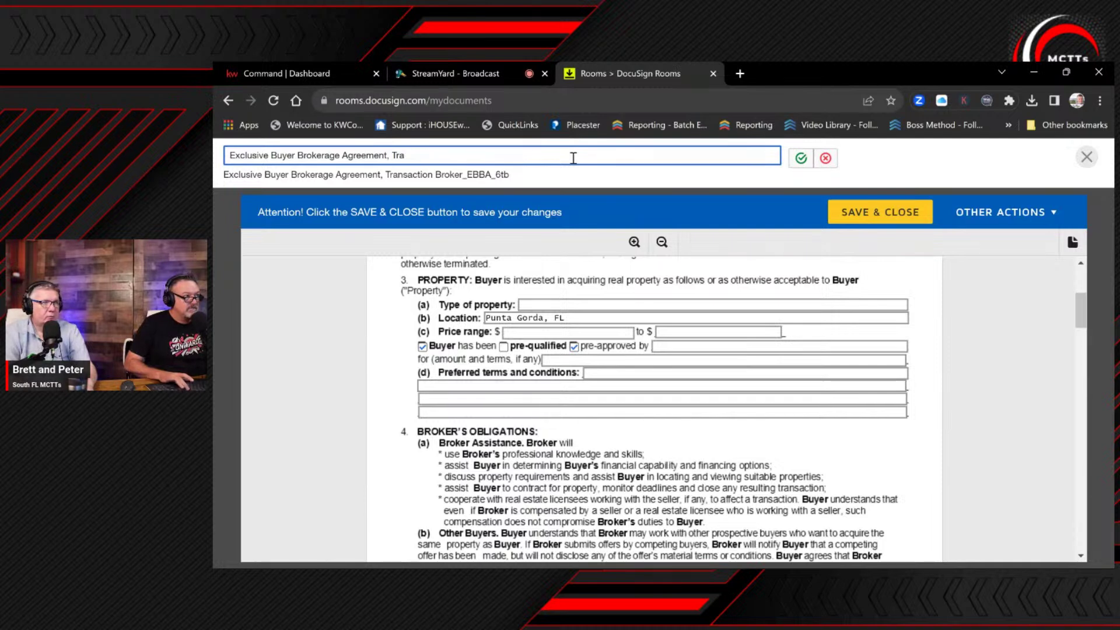
pyautogui.press('BackSpace')
pyautogui.press('BackSpace')
pyautogui.press('BackSpace')
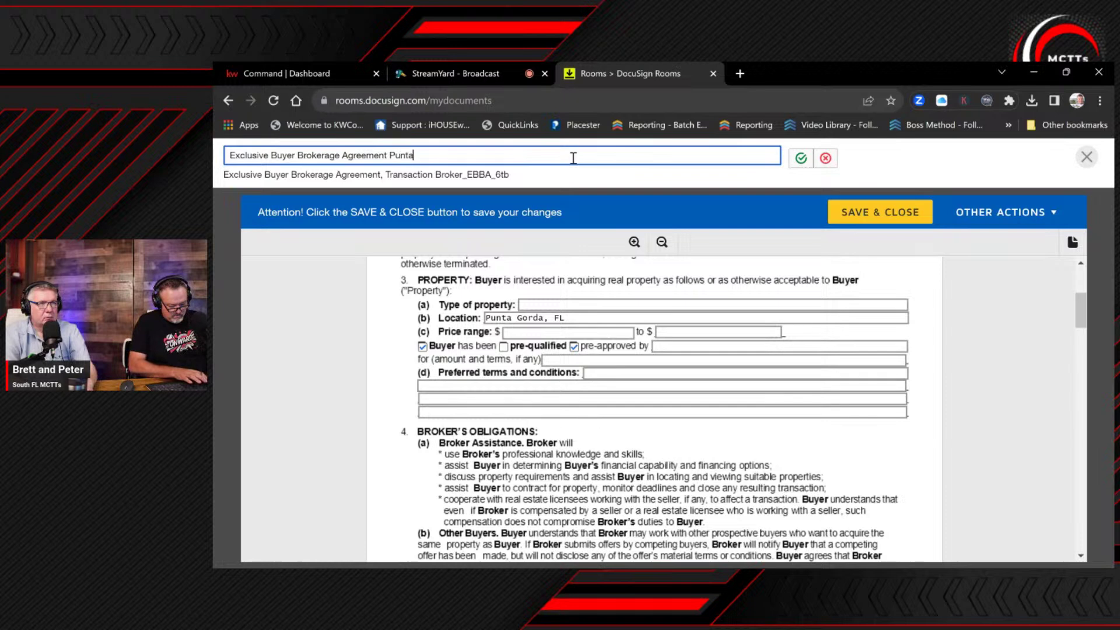
pyautogui.write('Punta Gord')
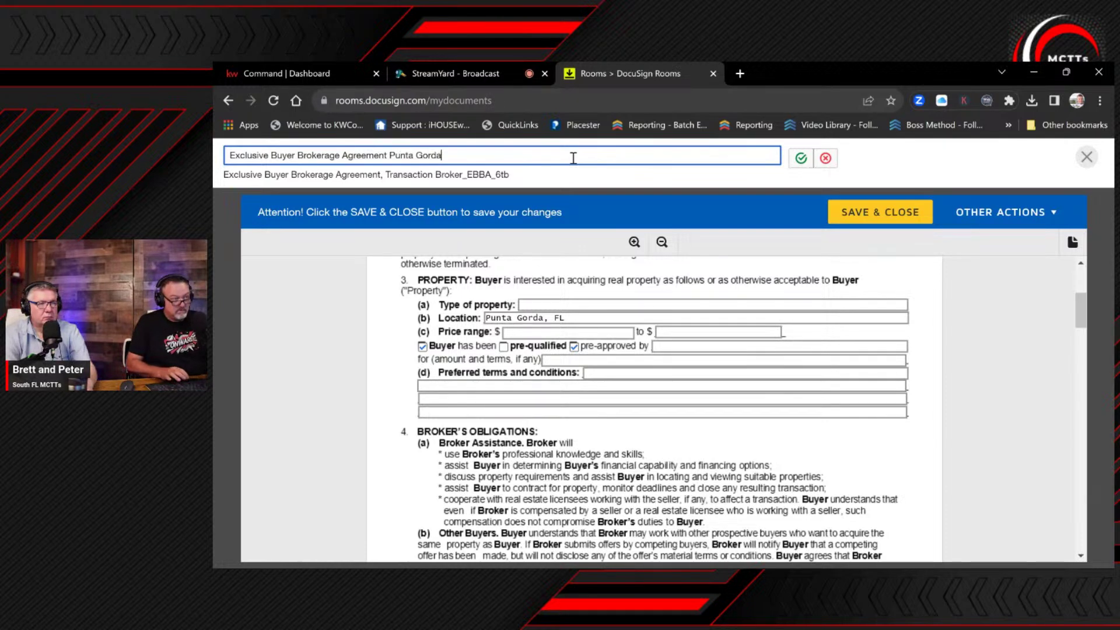
pyautogui.write('a')
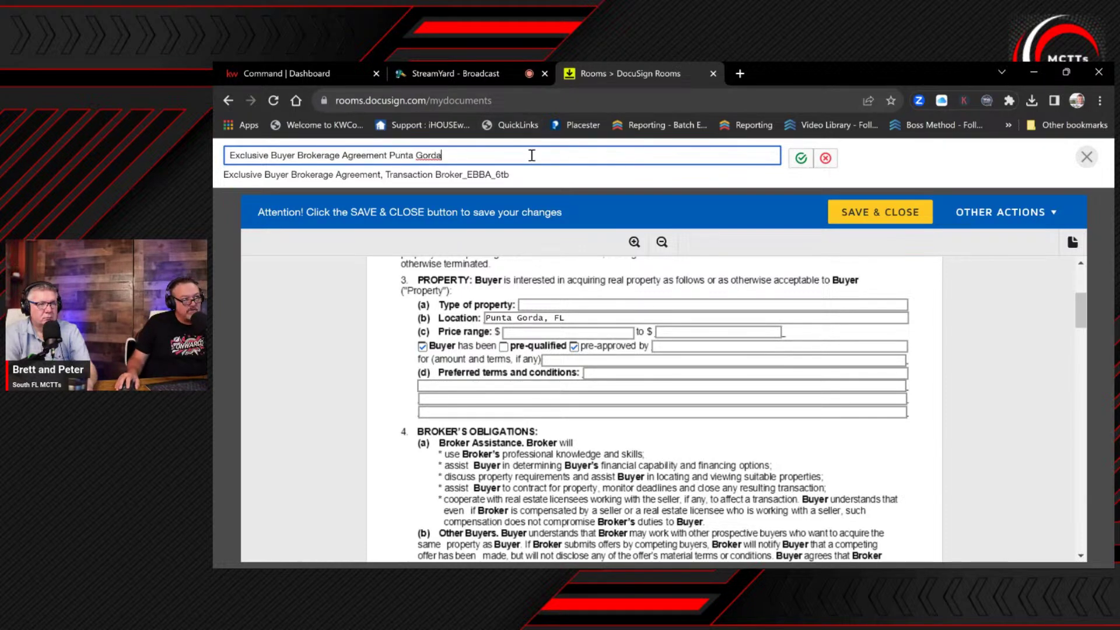
pyautogui.click(800, 159)
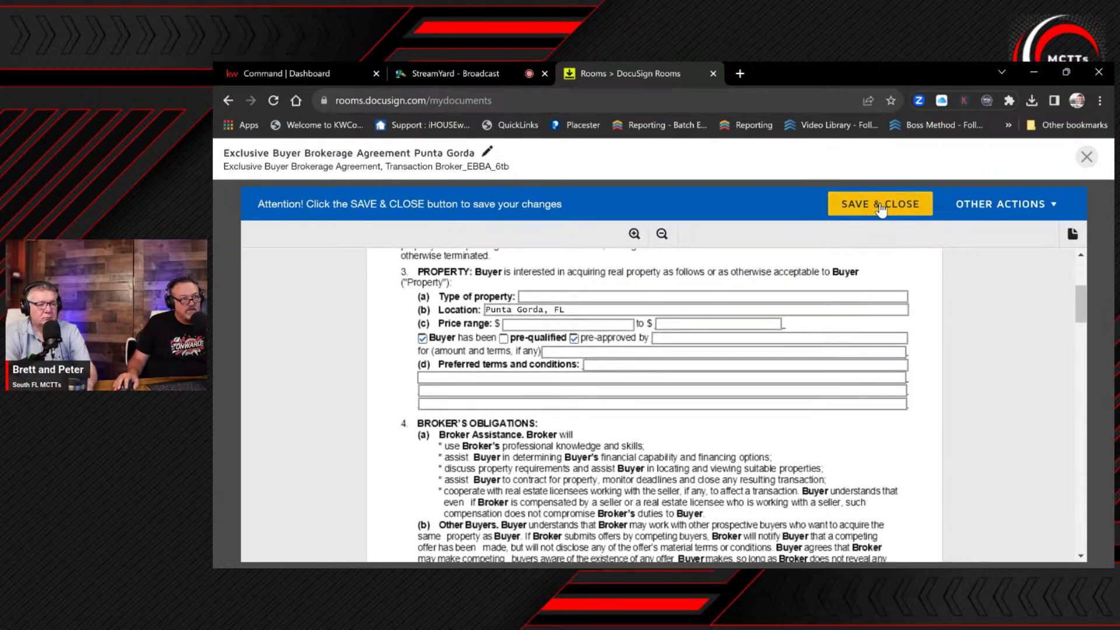
pyautogui.click(880, 205)
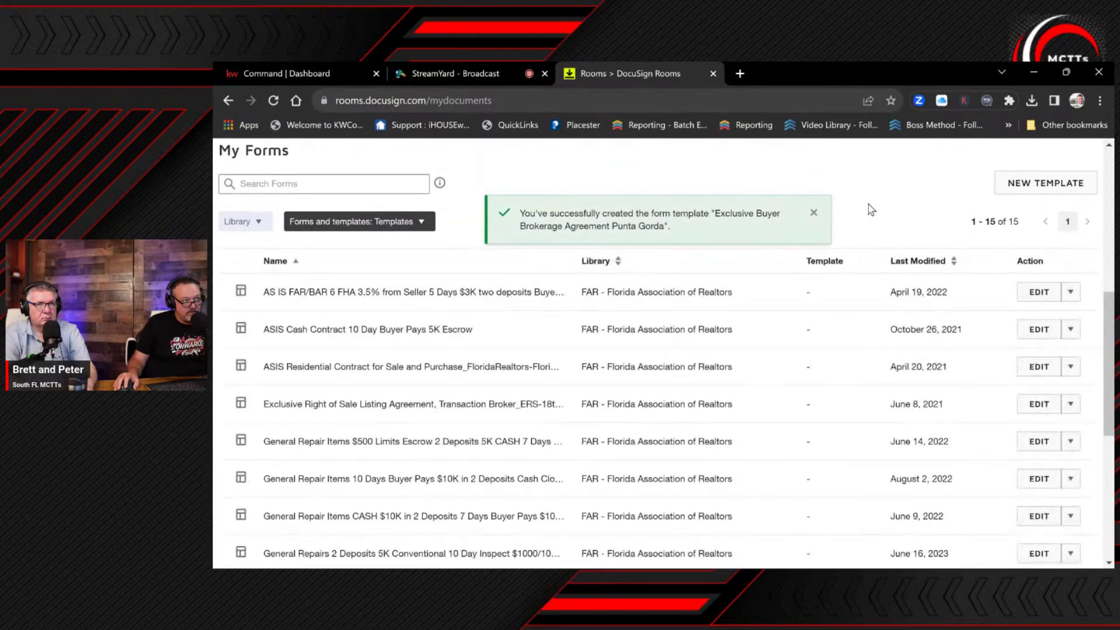
# Dismiss the template-created notice and open the Document Downloads and Prints room from the Rooms list
pyautogui.click(813, 214)
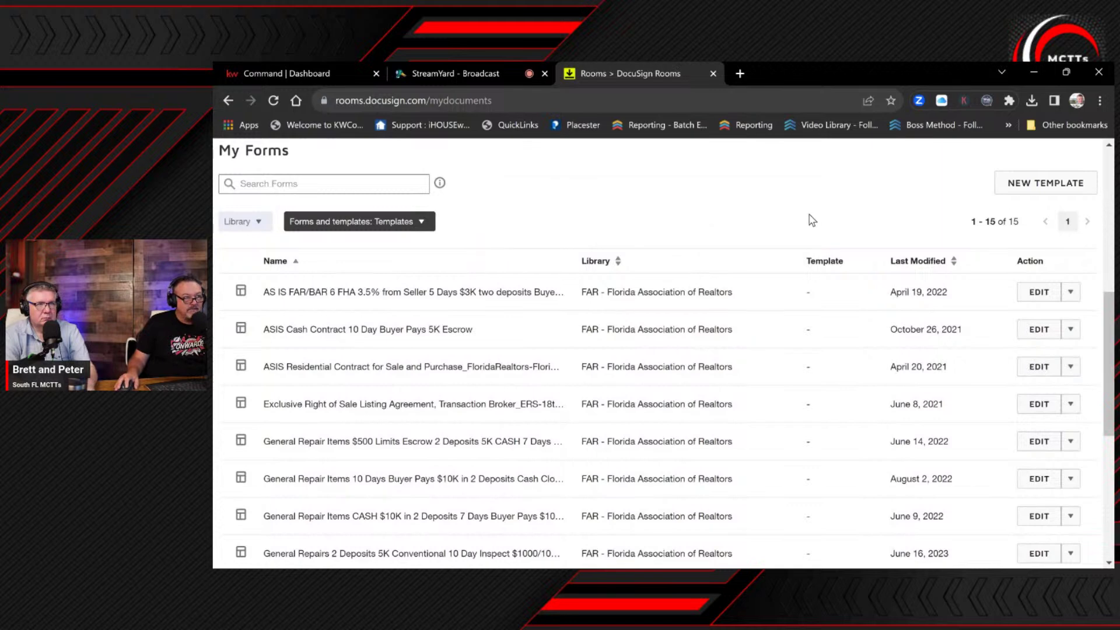
pyautogui.scroll(6, 934, 262)
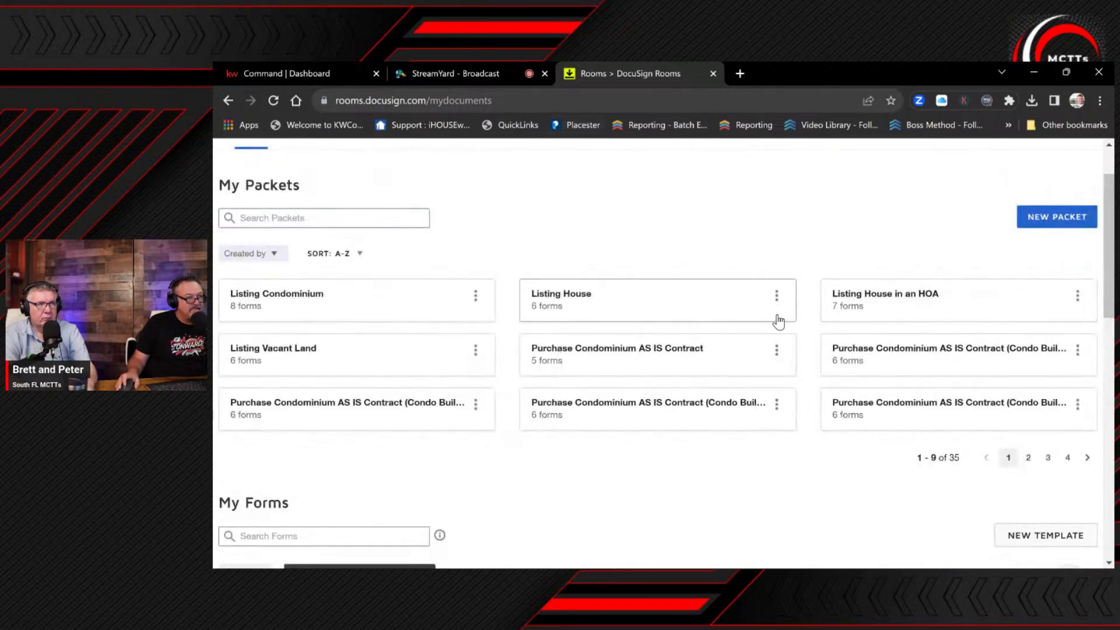
pyautogui.scroll(2, 778, 318)
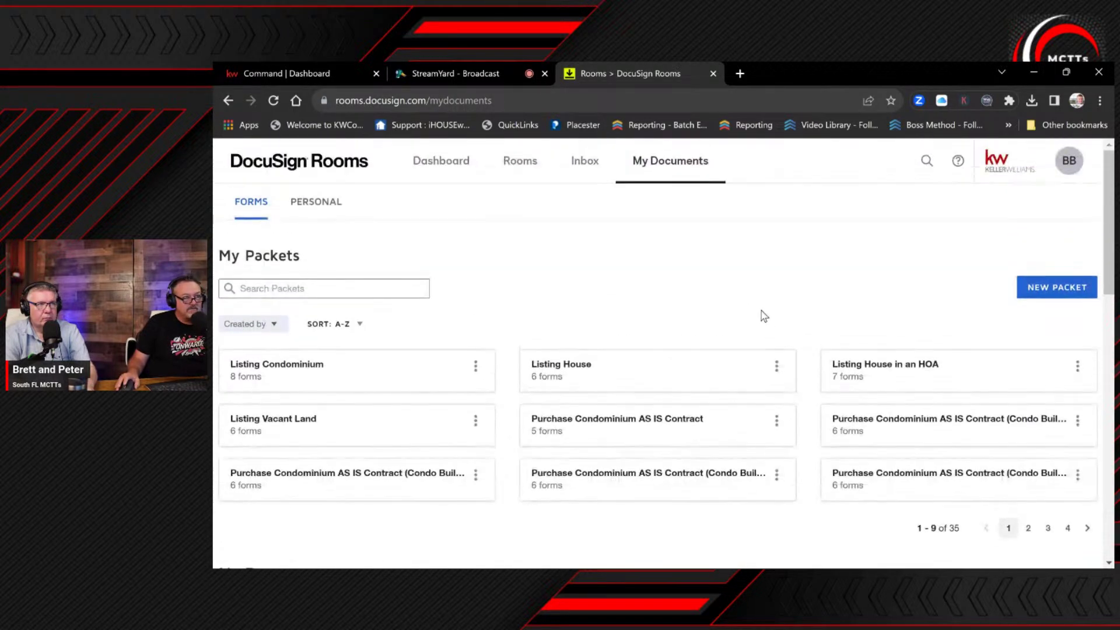
pyautogui.click(508, 162)
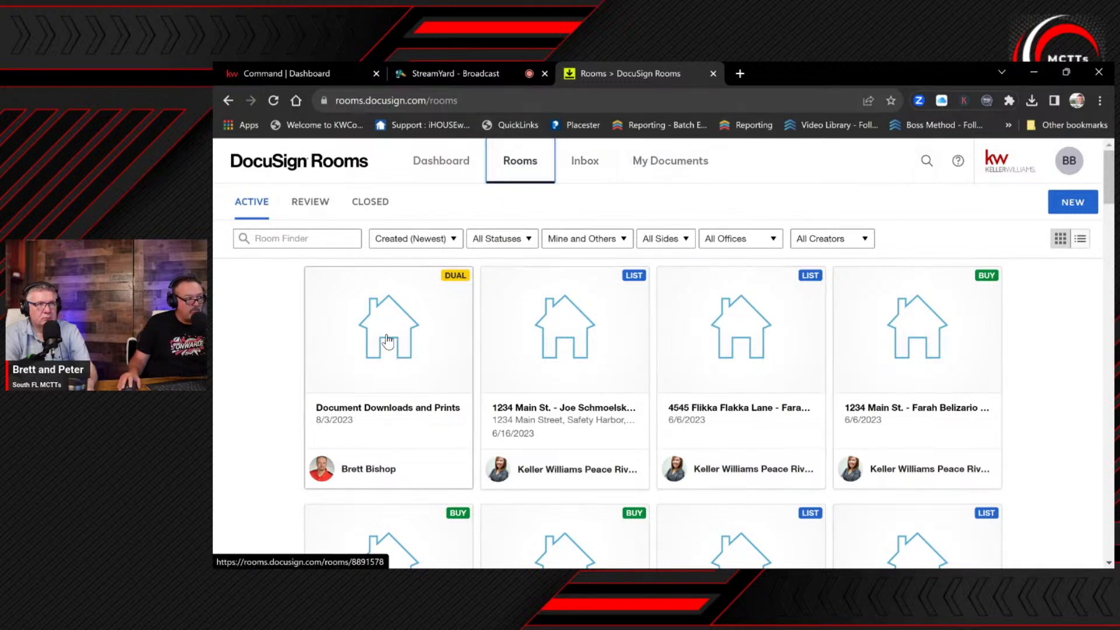
pyautogui.click(404, 326)
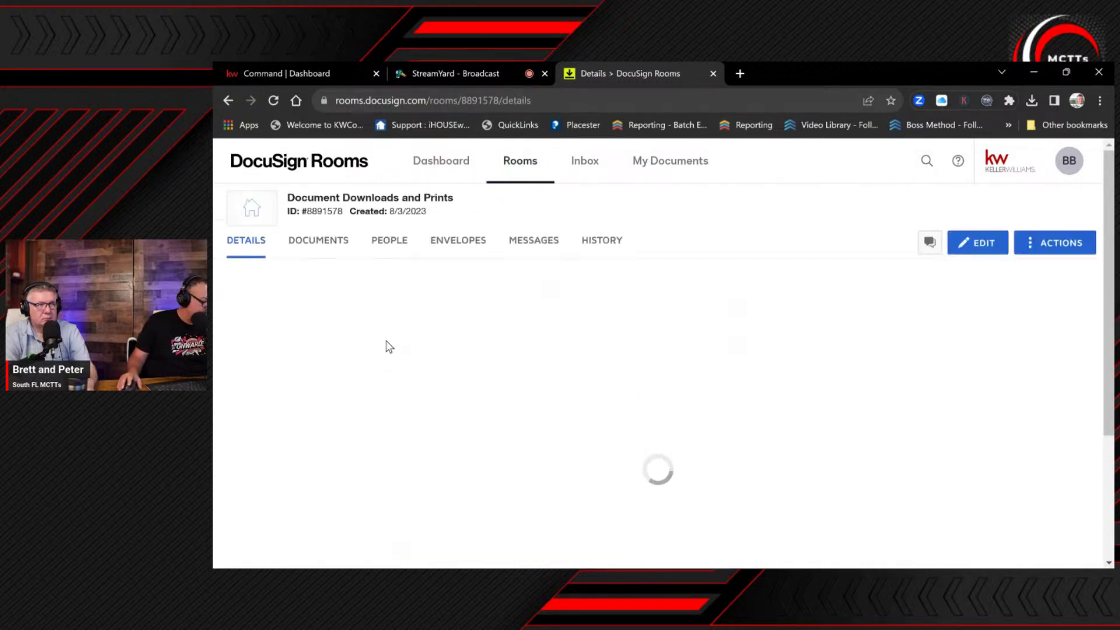
# Add DocuSign Forms to the room's documents, browsing the FAR library and searching 'buyer broke'
pyautogui.click(318, 246)
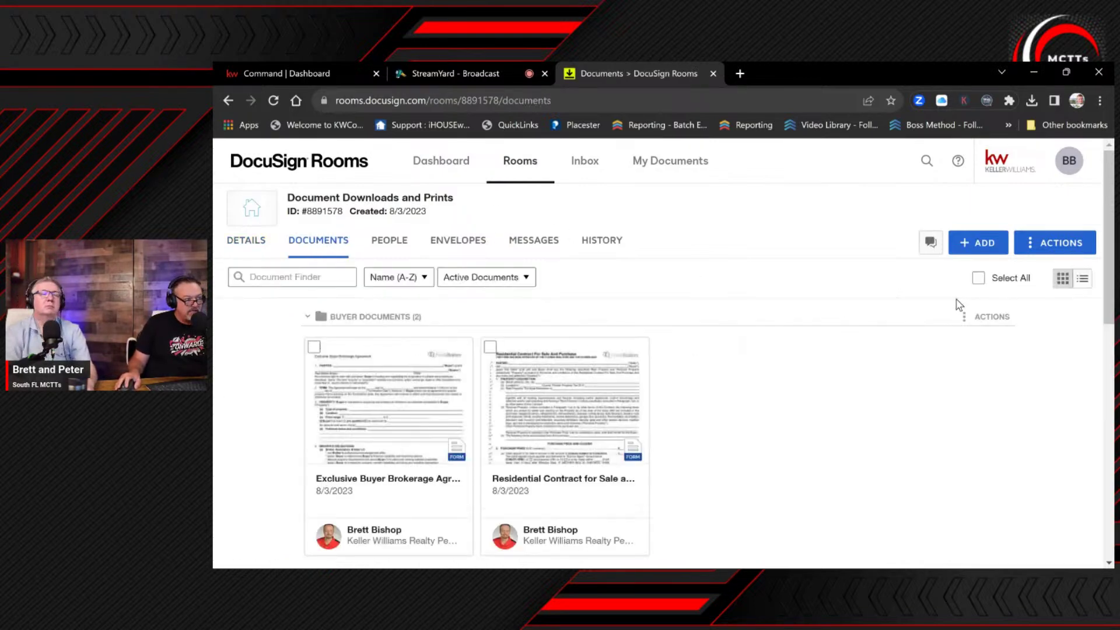
pyautogui.click(982, 242)
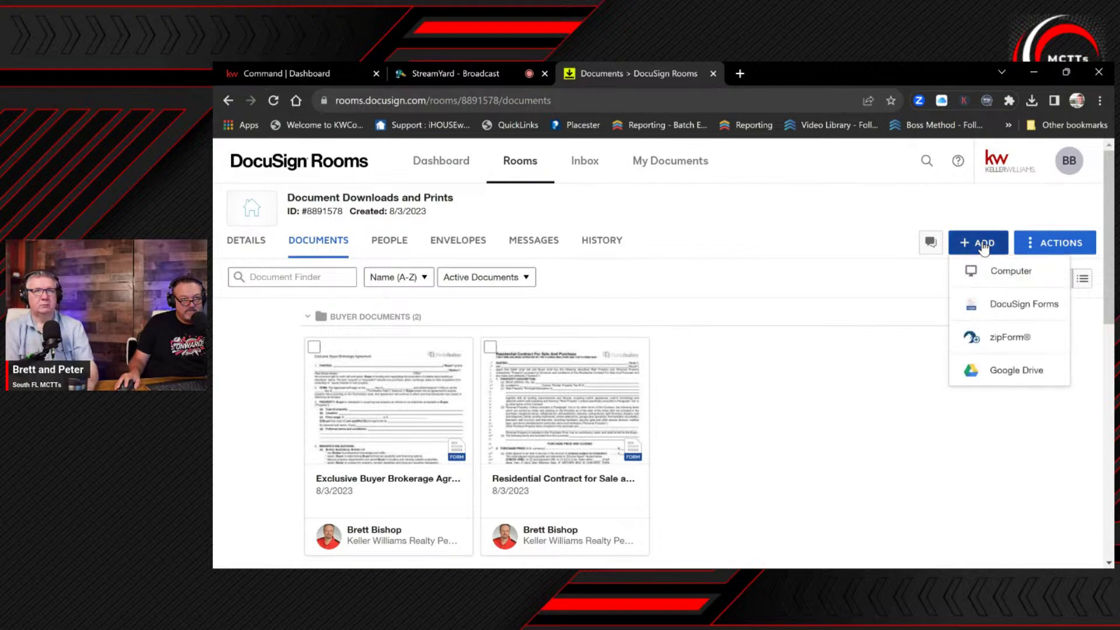
pyautogui.click(1008, 304)
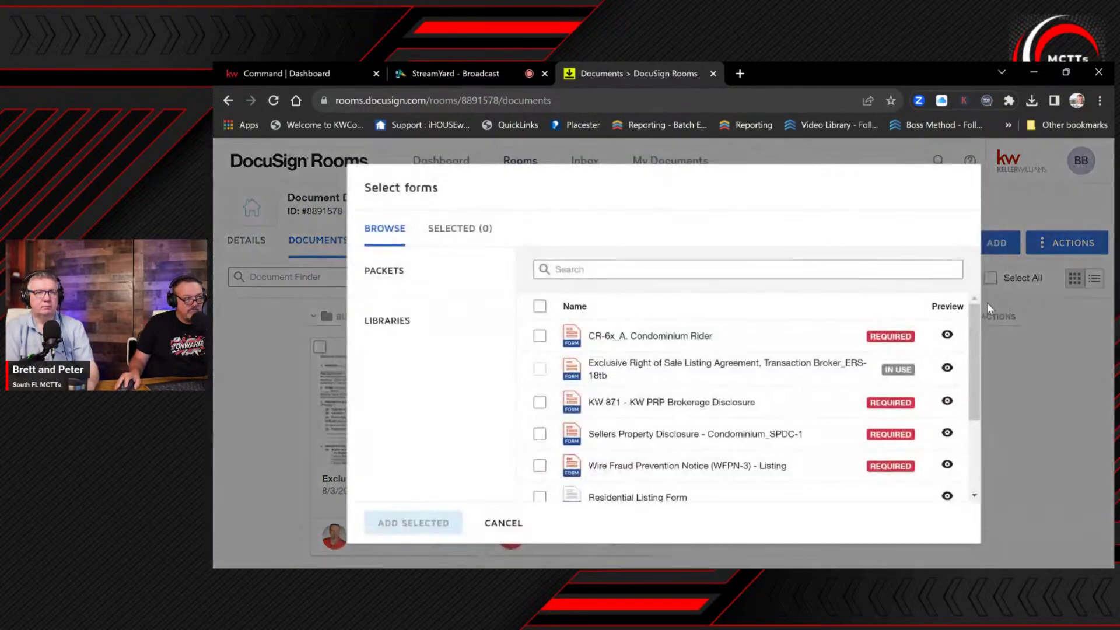
pyautogui.click(467, 466)
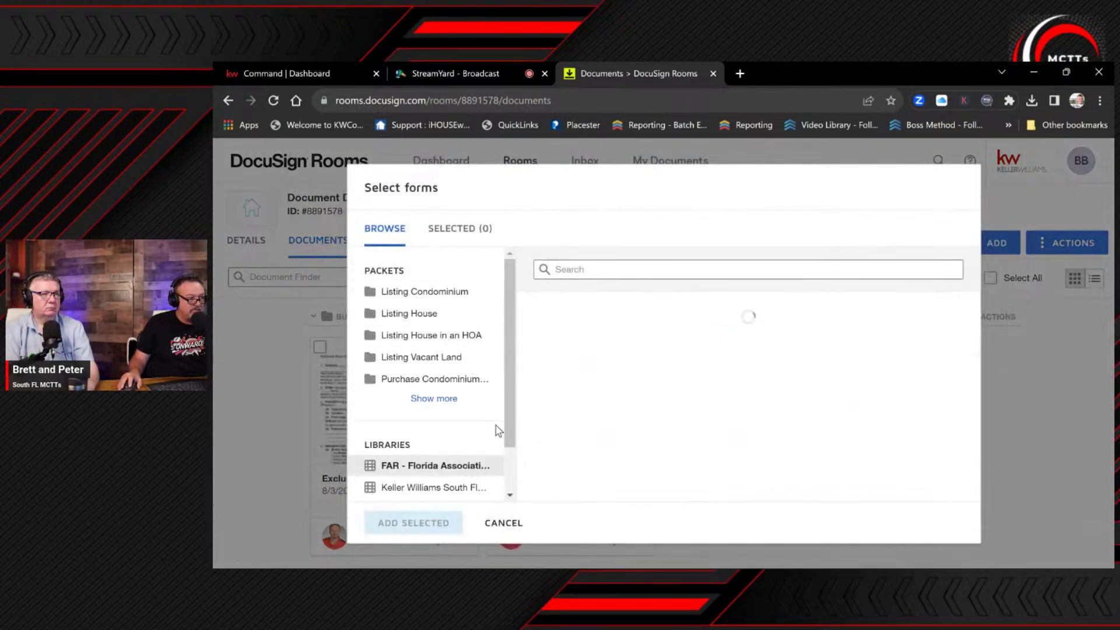
pyautogui.click(624, 273)
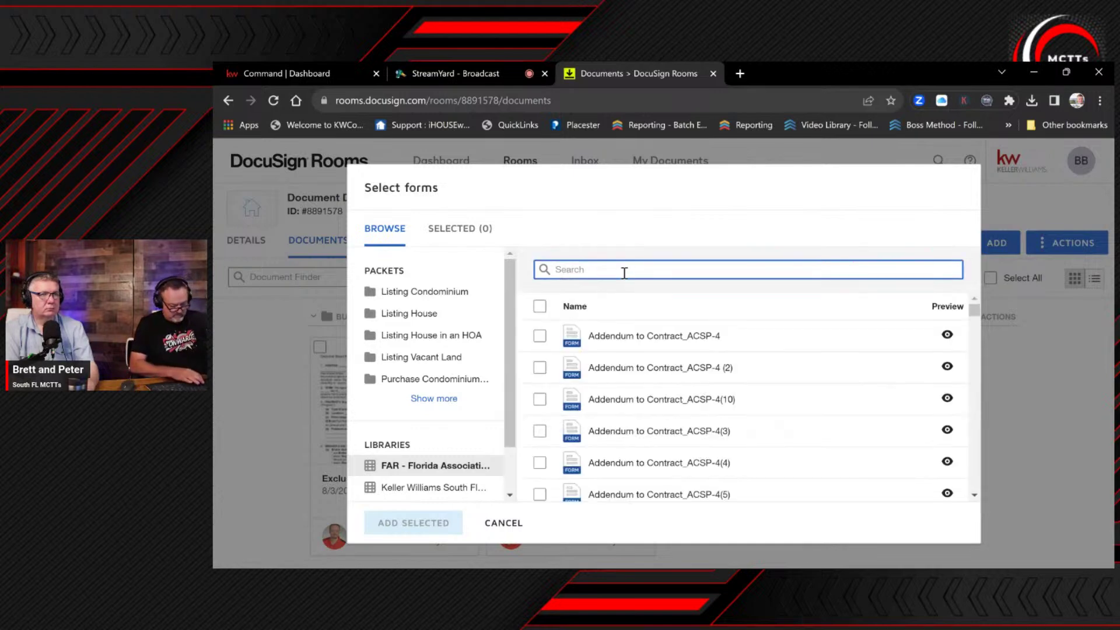
pyautogui.write('buyer bro')
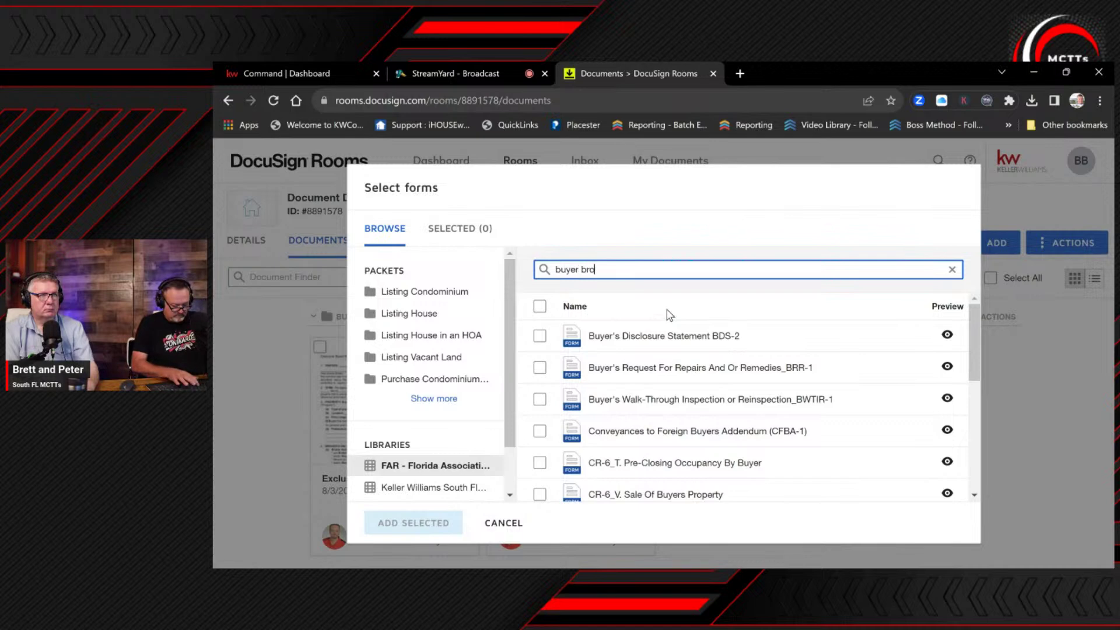
pyautogui.write('ke')
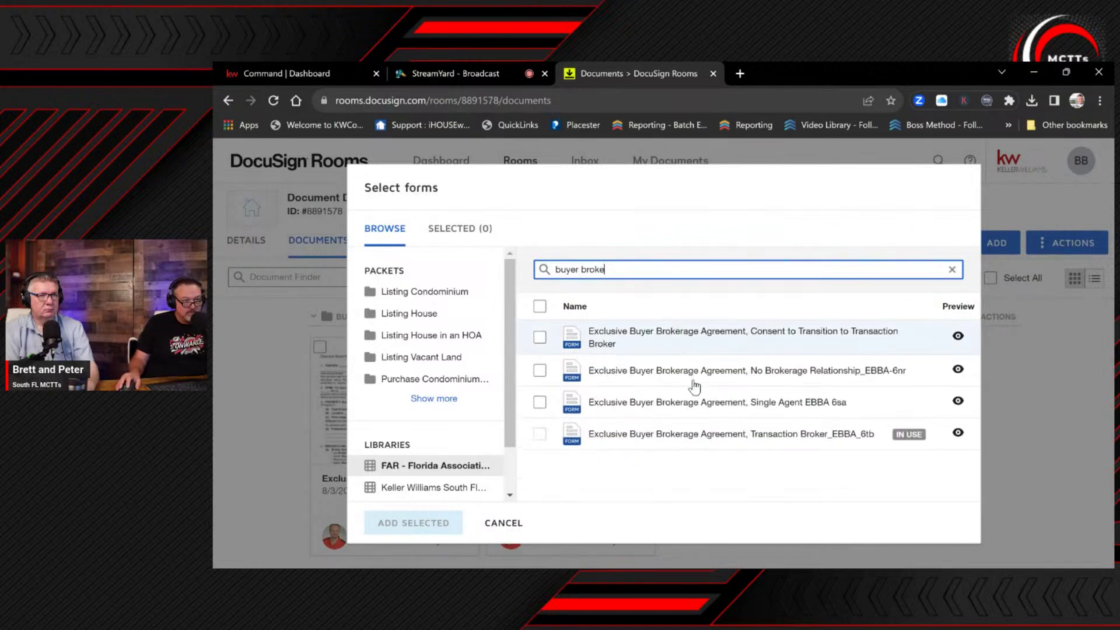
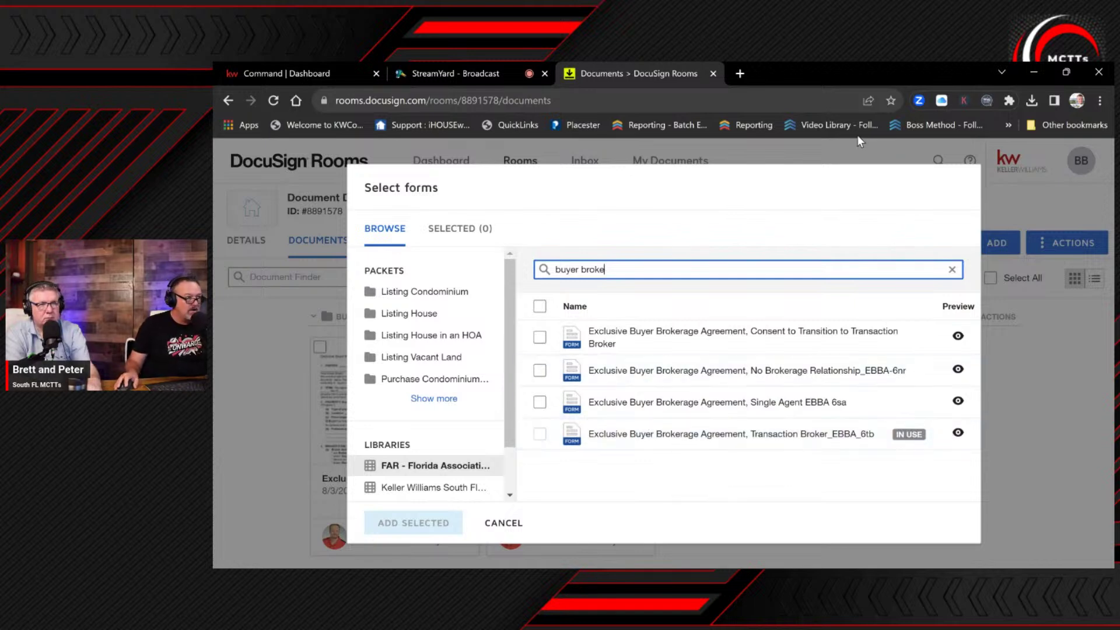
# Close the forms picker without adding anything and return to the Rooms list
pyautogui.click(820, 157)
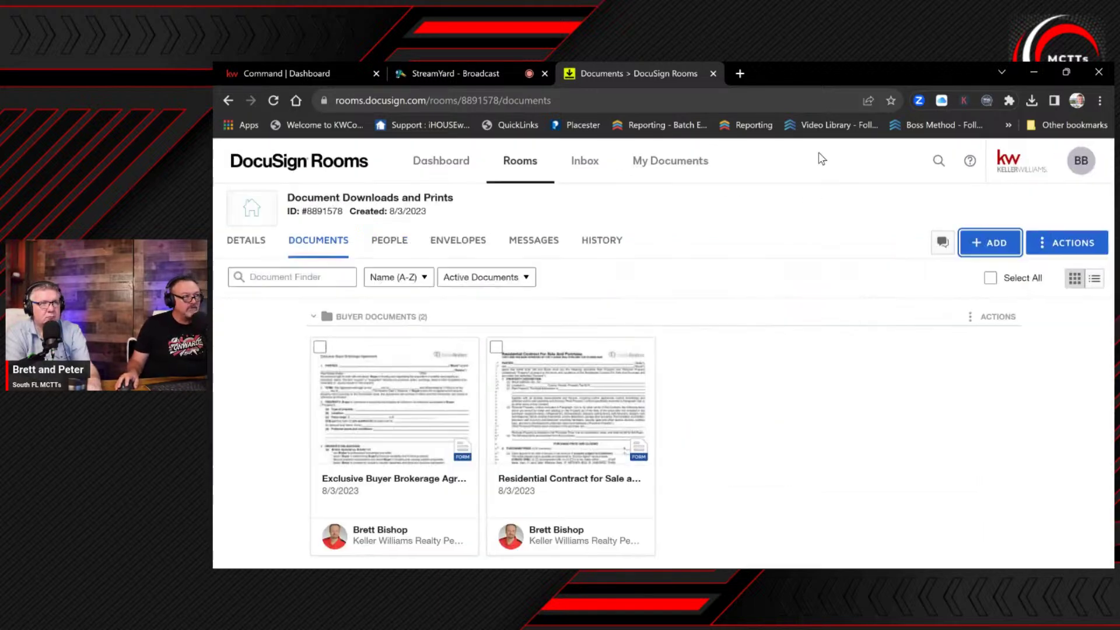
pyautogui.click(518, 167)
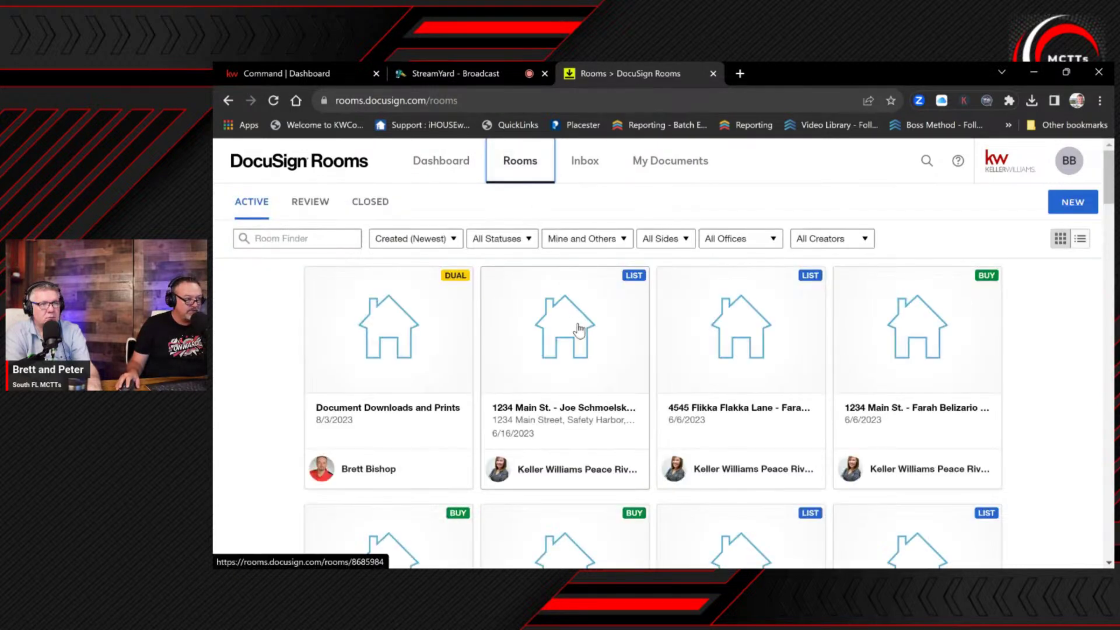
# Open the 4545 Flikka Flakka Lane room's documents and choose to add DocuSign Forms
pyautogui.click(741, 343)
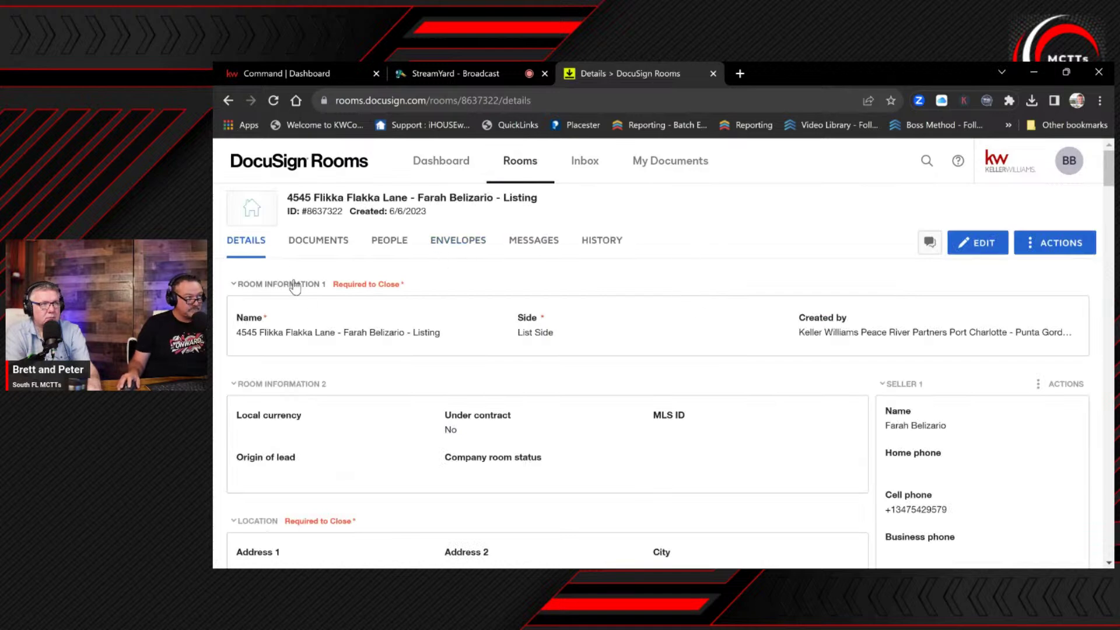
pyautogui.click(315, 244)
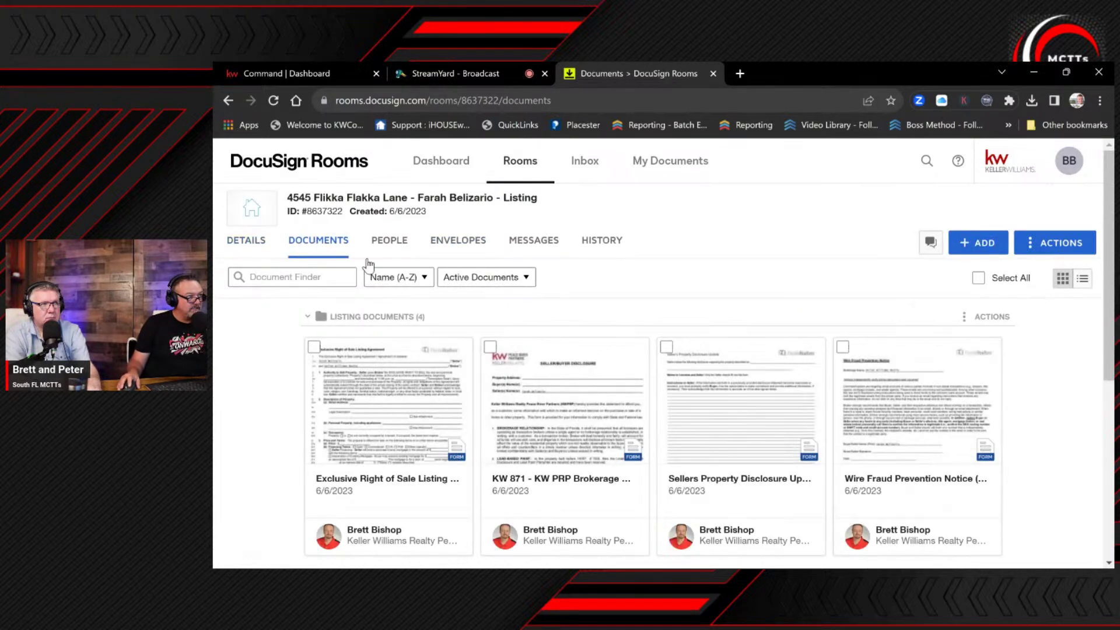
pyautogui.click(993, 250)
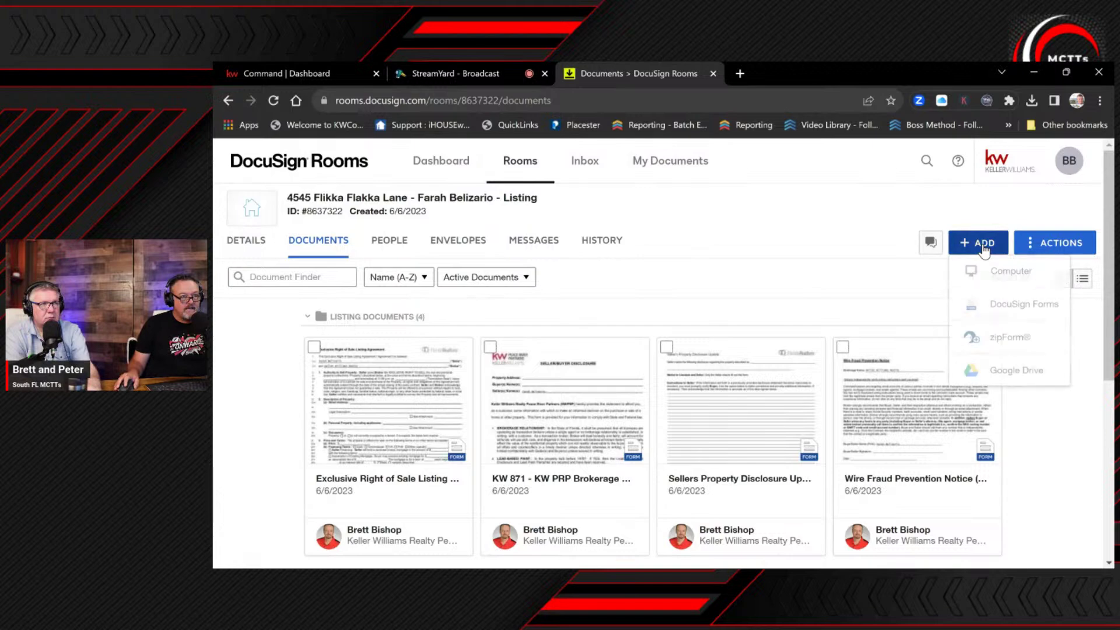
pyautogui.click(1017, 317)
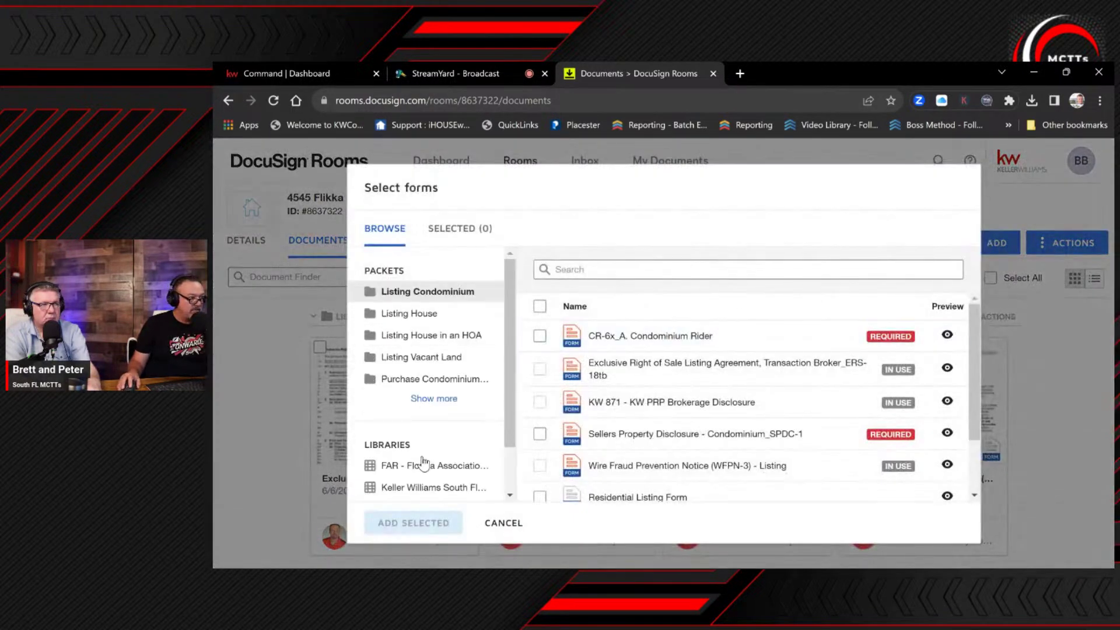
# Search the FAR library for 'buyer broker' and add EBBA_6tb with the Punta Gorda template
pyautogui.click(429, 464)
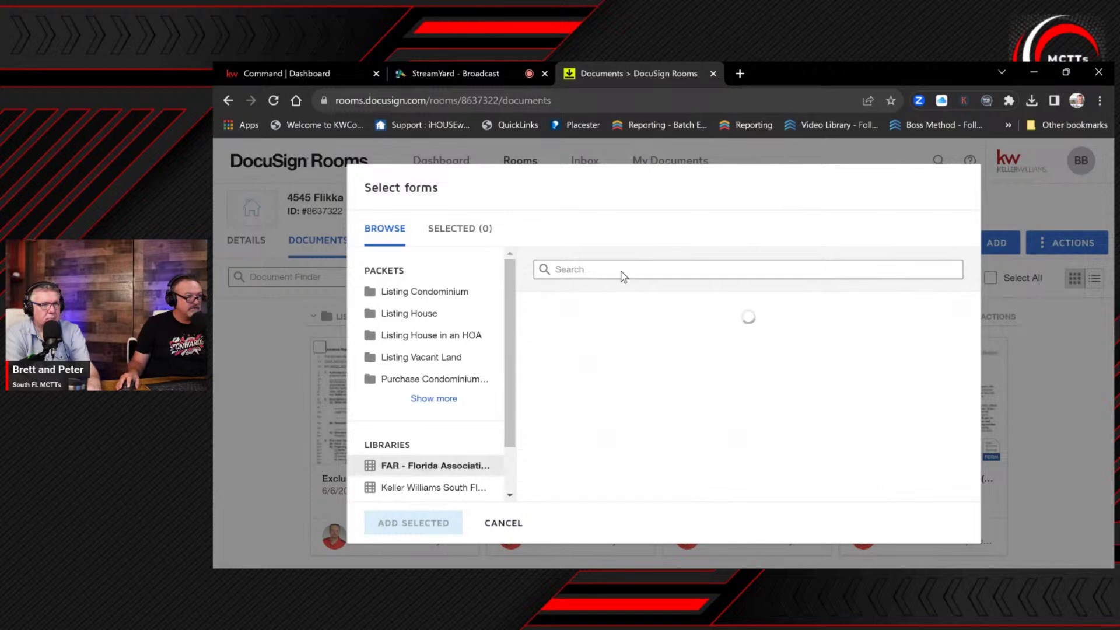
pyautogui.click(625, 270)
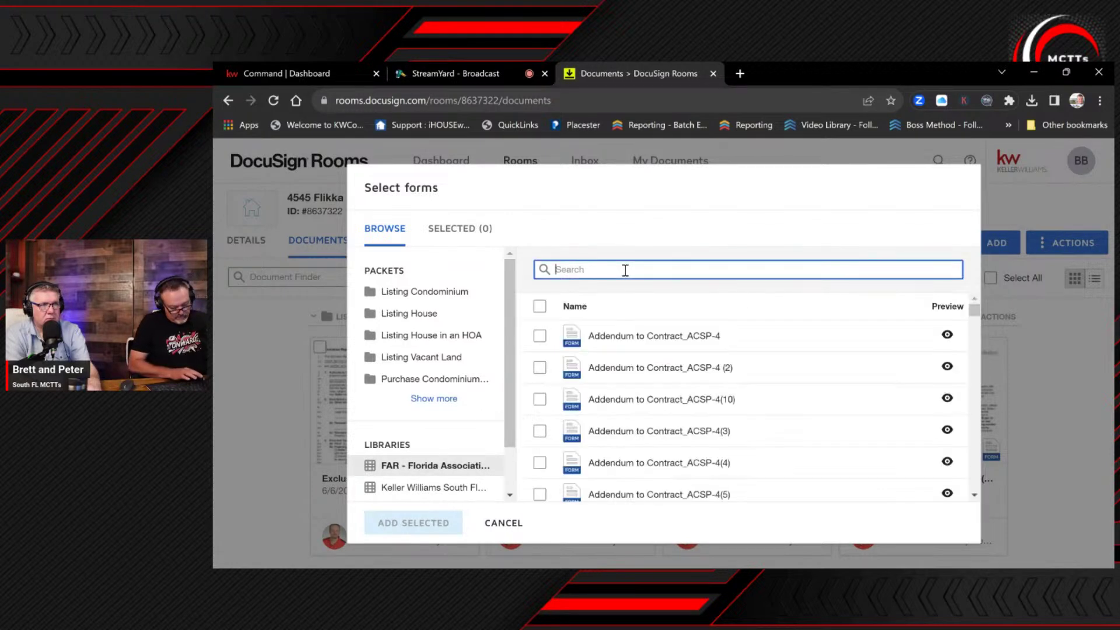
pyautogui.write('buyer')
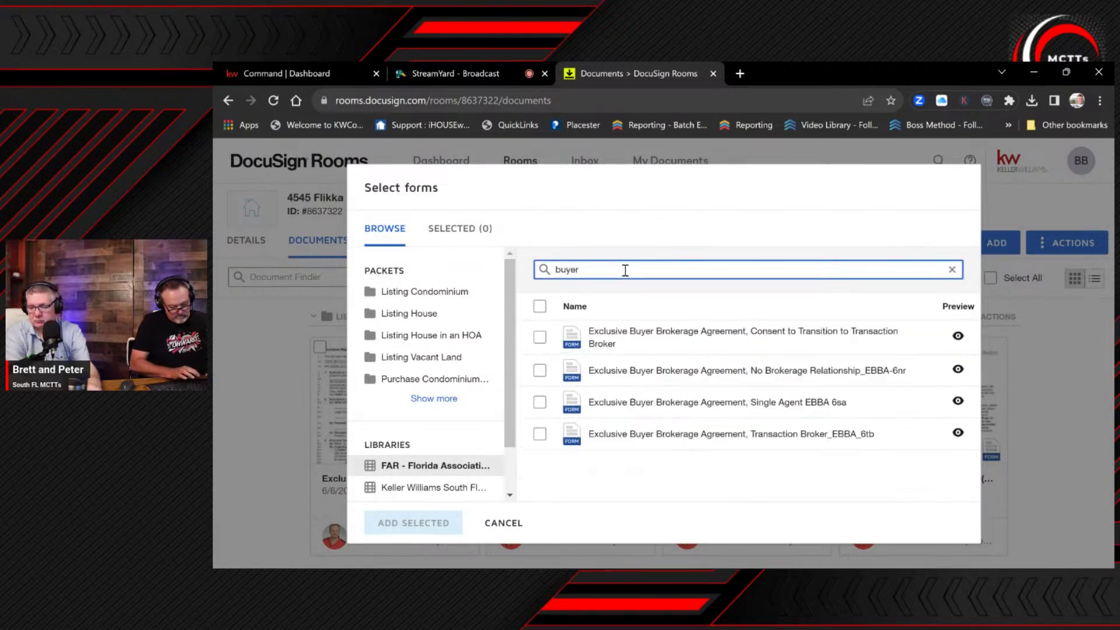
pyautogui.write(' broker')
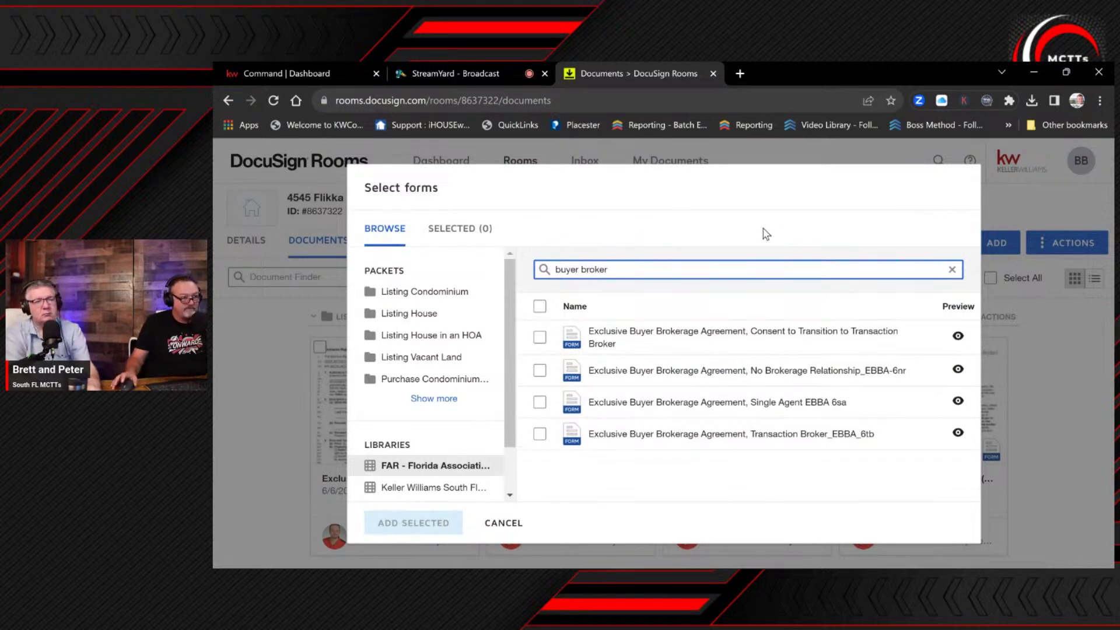
pyautogui.click(539, 436)
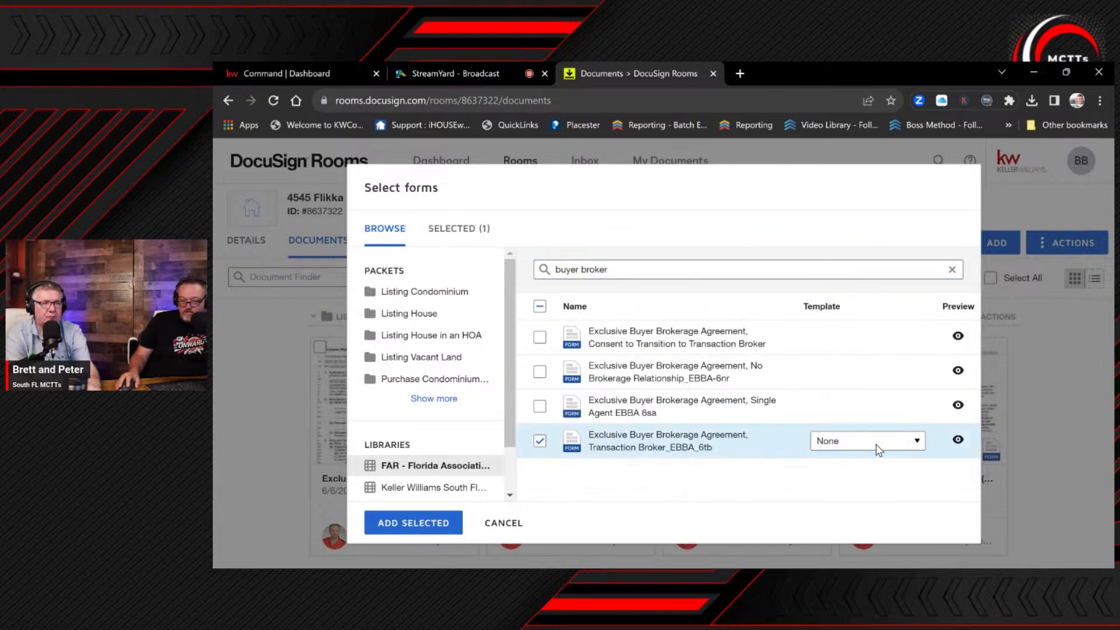
pyautogui.click(917, 445)
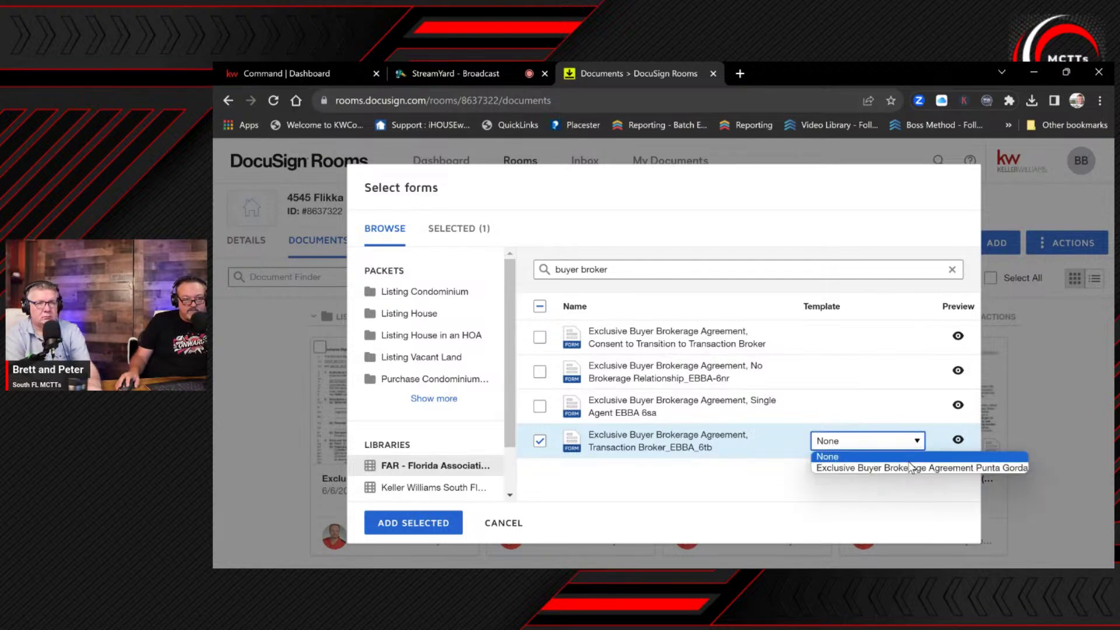
pyautogui.click(909, 467)
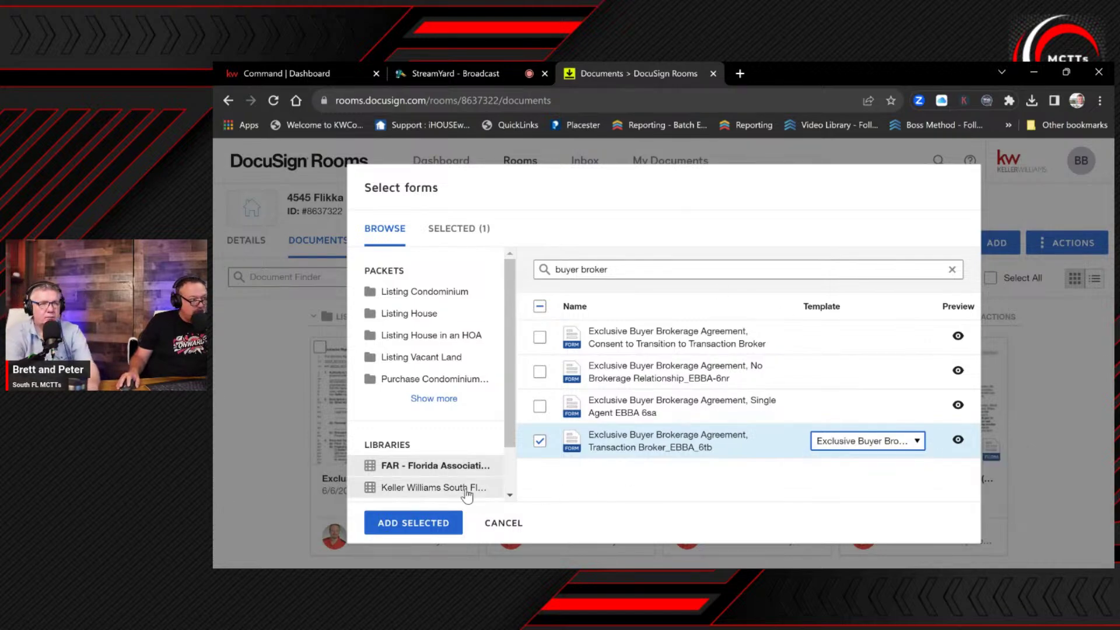
pyautogui.click(436, 523)
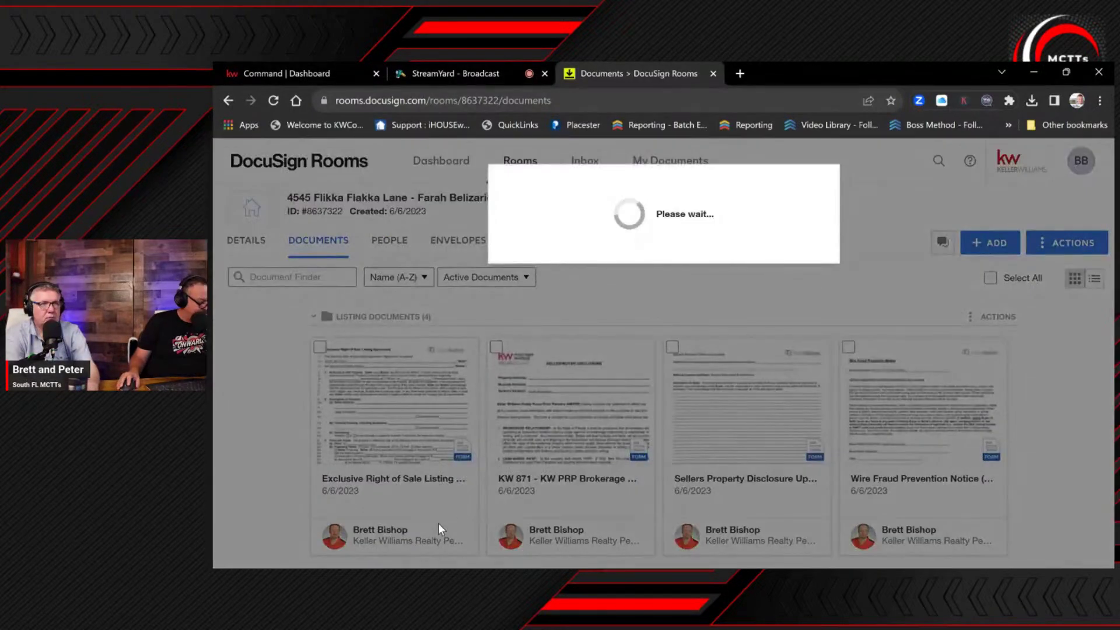
# Open the newly added Exclusive Buyer Brokerage Agreement from the Room Docs section
pyautogui.scroll(-3, 640, 385)
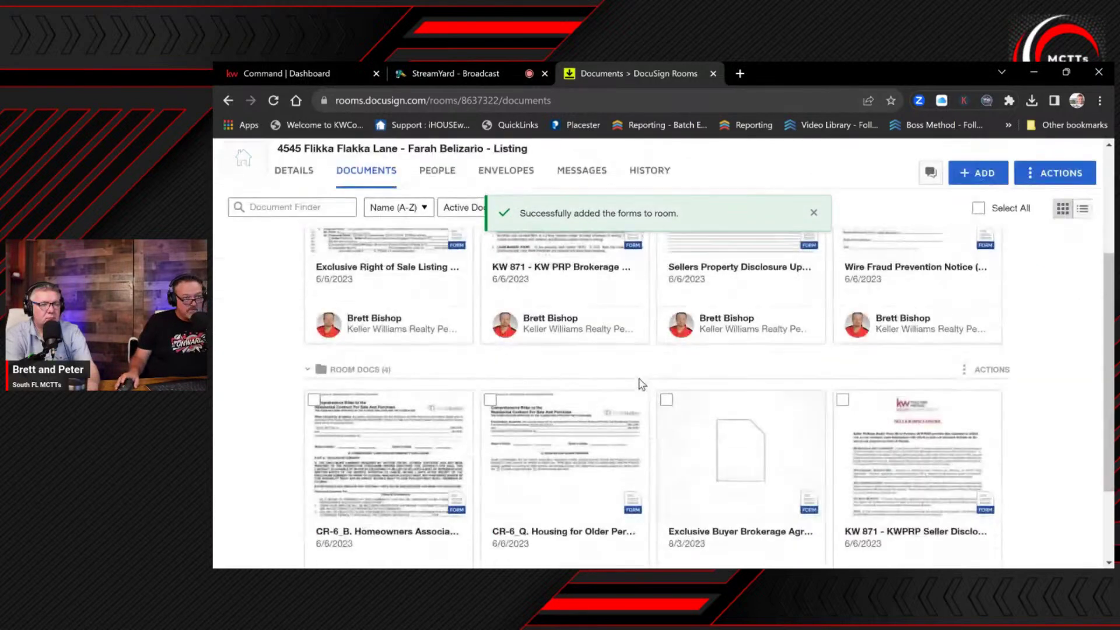
pyautogui.scroll(-1, 643, 350)
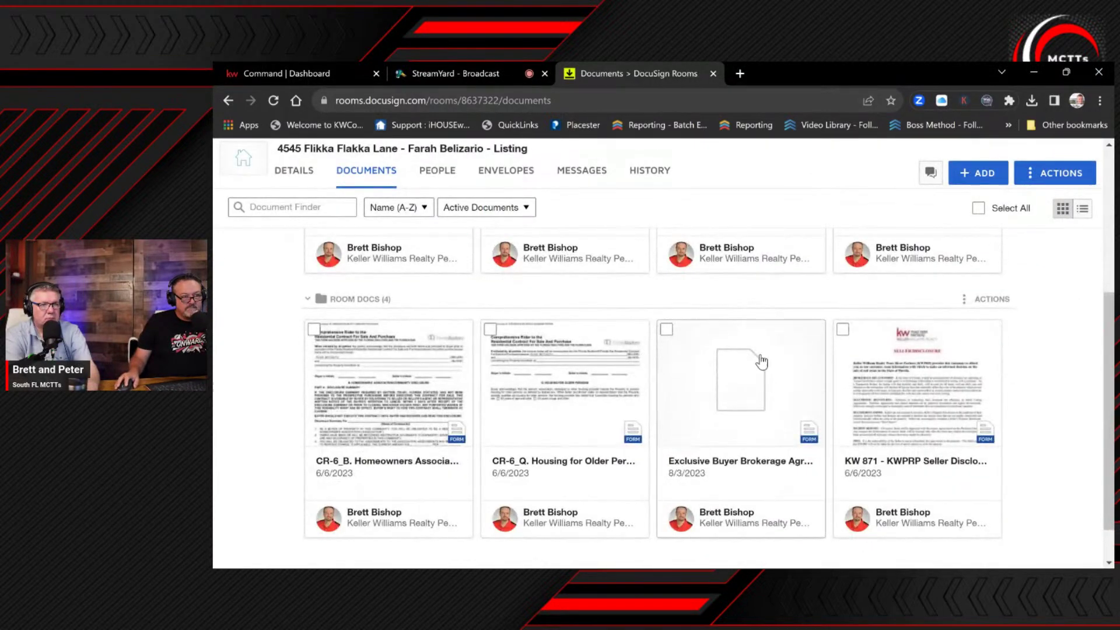
pyautogui.click(747, 404)
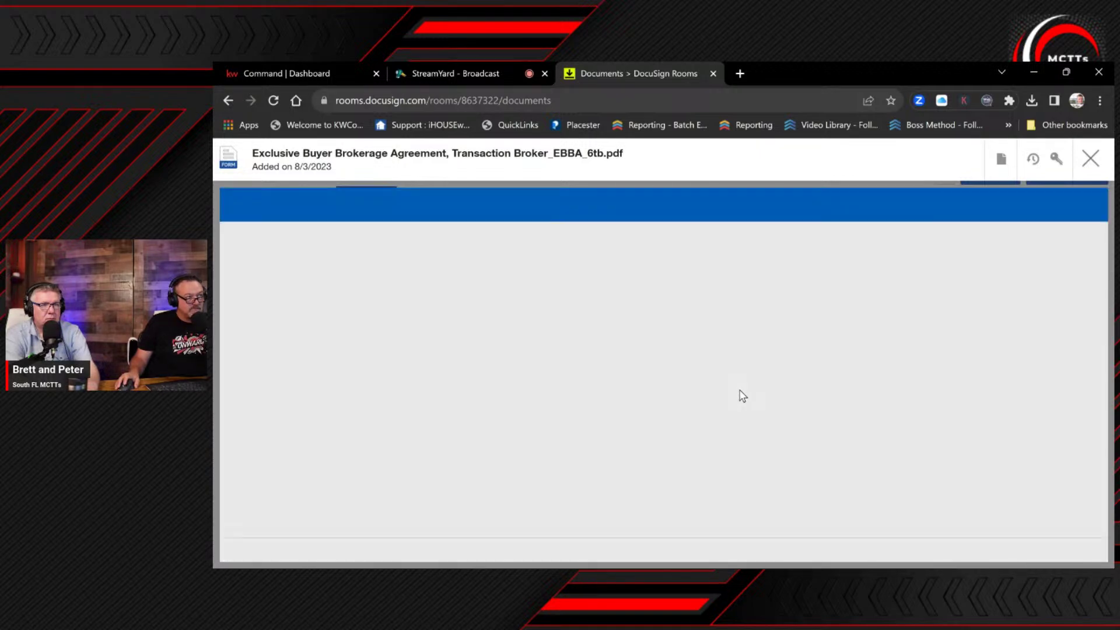
# Check the prefilled Punta Gorda, FL location, then close the agreement back to the document list
pyautogui.scroll(-3, 712, 402)
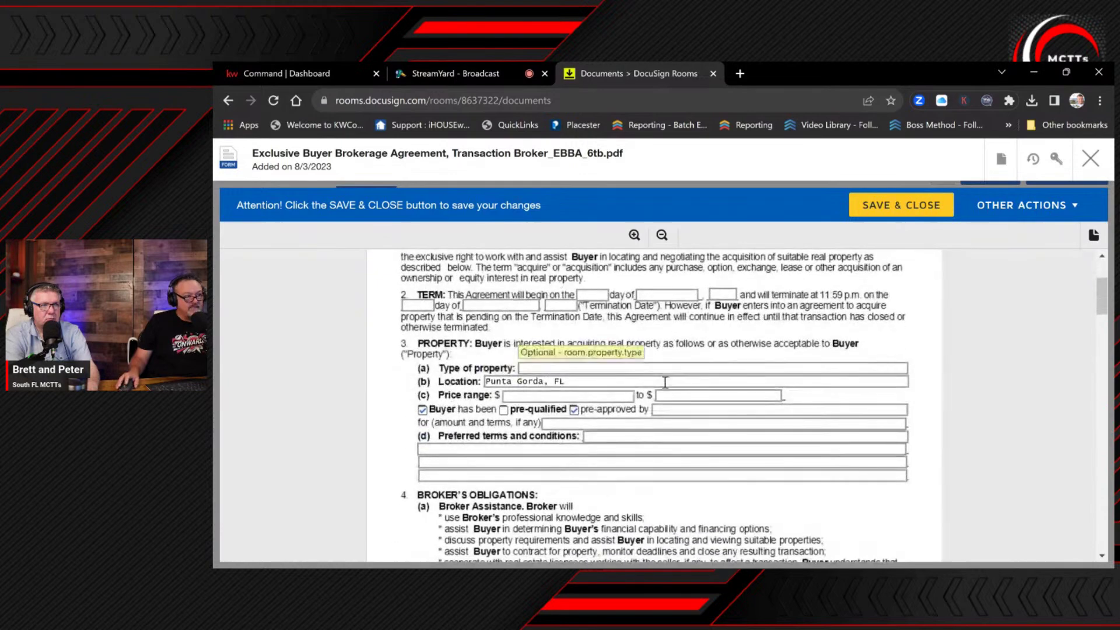
pyautogui.scroll(1, 693, 408)
pyautogui.scroll(-3, 829, 371)
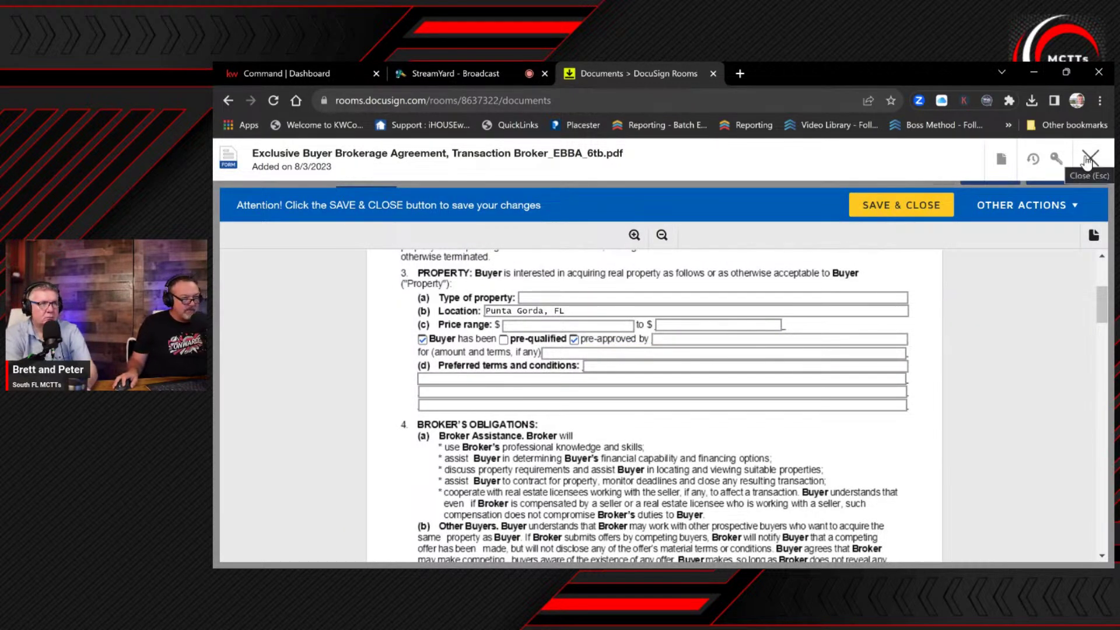
pyautogui.click(1089, 160)
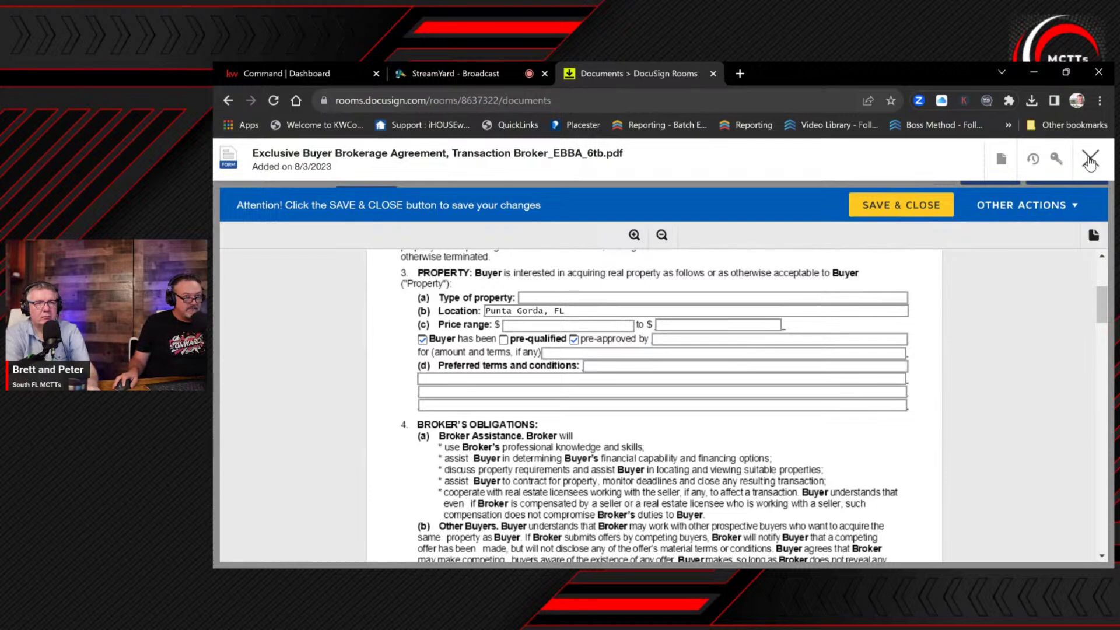
pyautogui.scroll(5, 1047, 353)
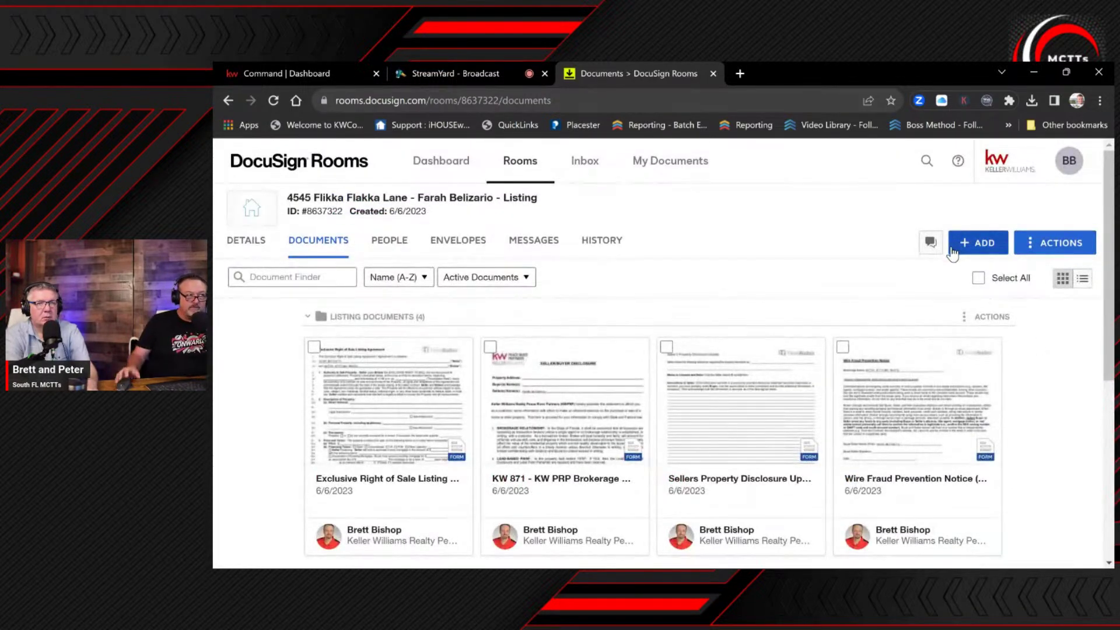
# Return to the Active rooms list
pyautogui.click(510, 166)
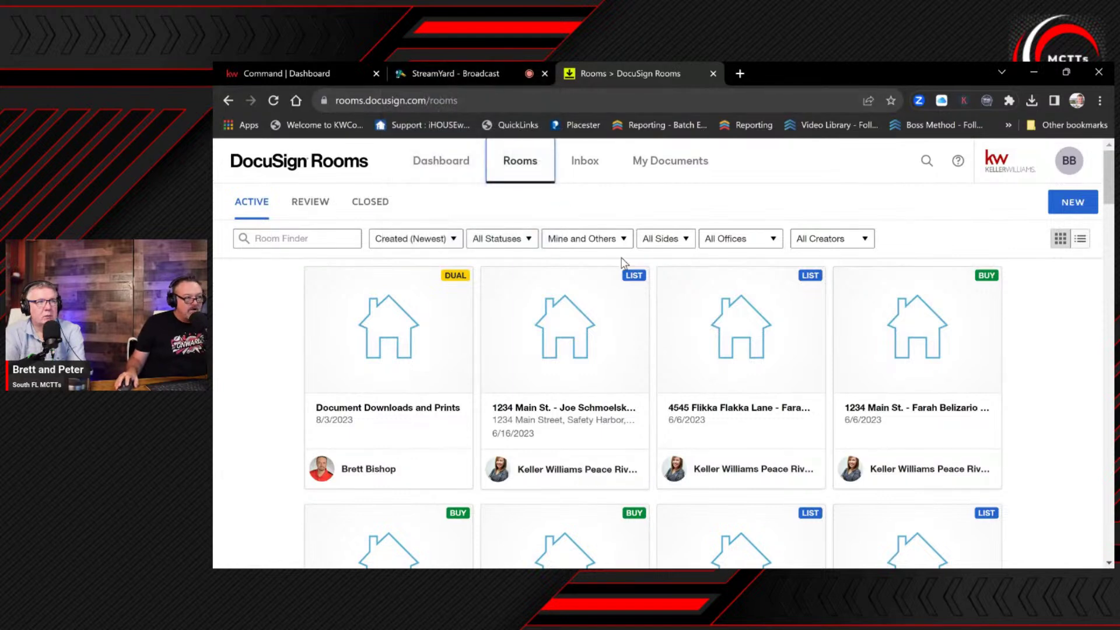
# Open the 4545 Flikka Flakka Lane room's Exclusive Right of Sale Listing Agreement
pyautogui.click(407, 376)
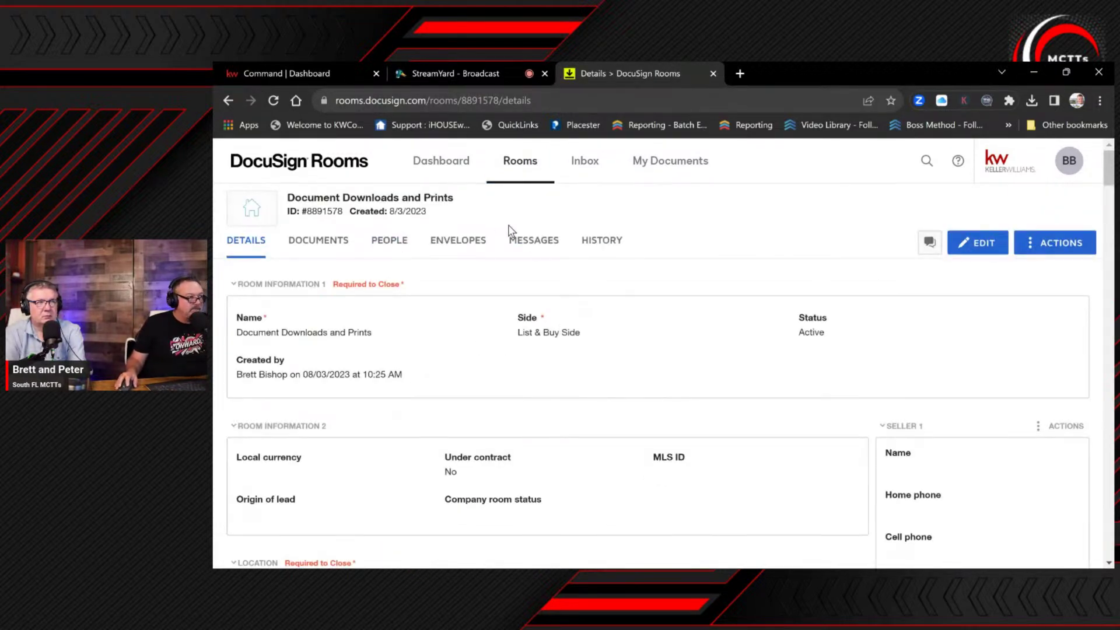
pyautogui.click(521, 163)
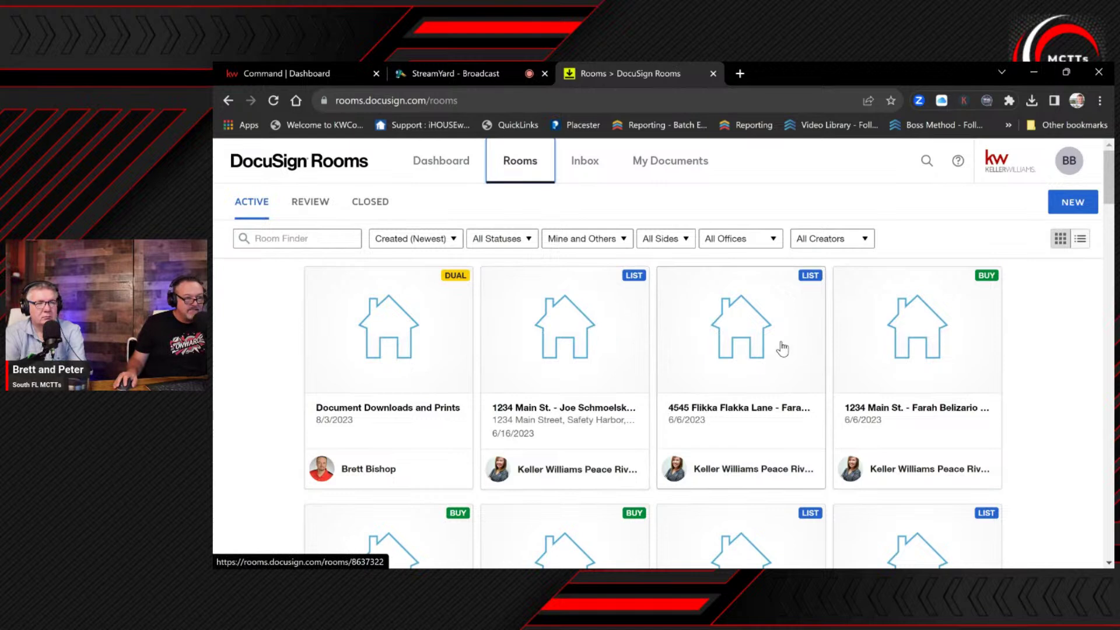
pyautogui.click(738, 337)
pyautogui.click(737, 337)
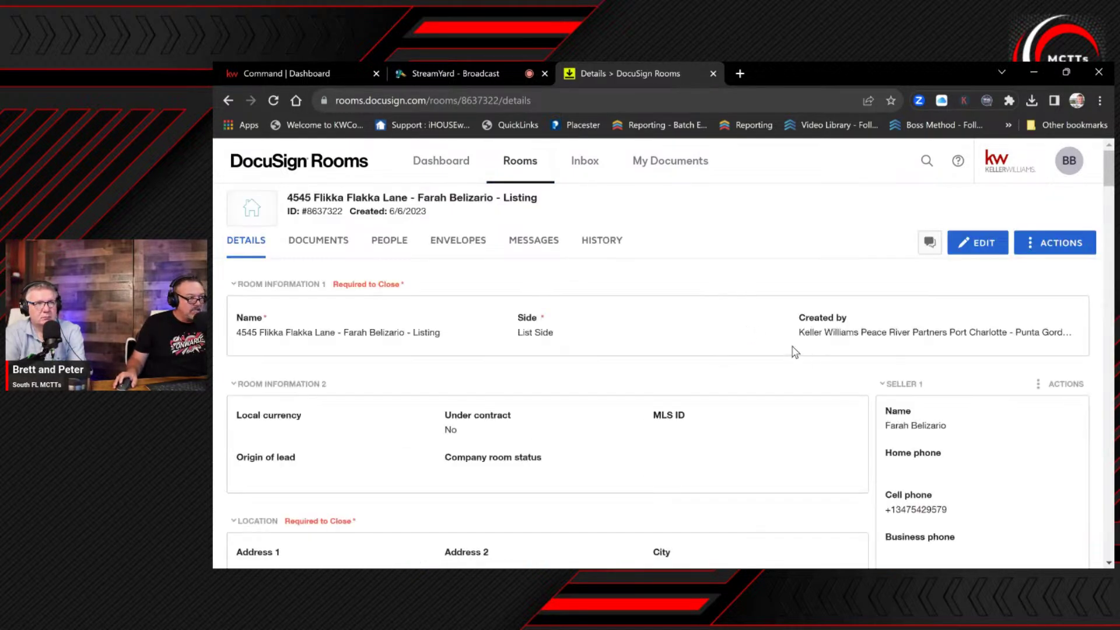
pyautogui.click(319, 241)
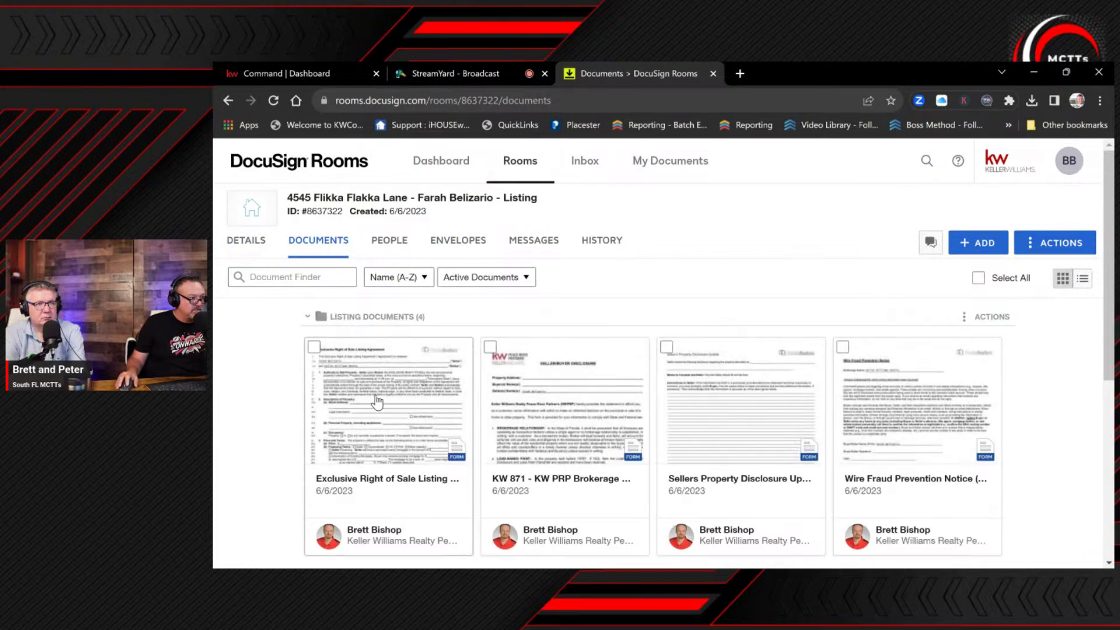
pyautogui.click(374, 404)
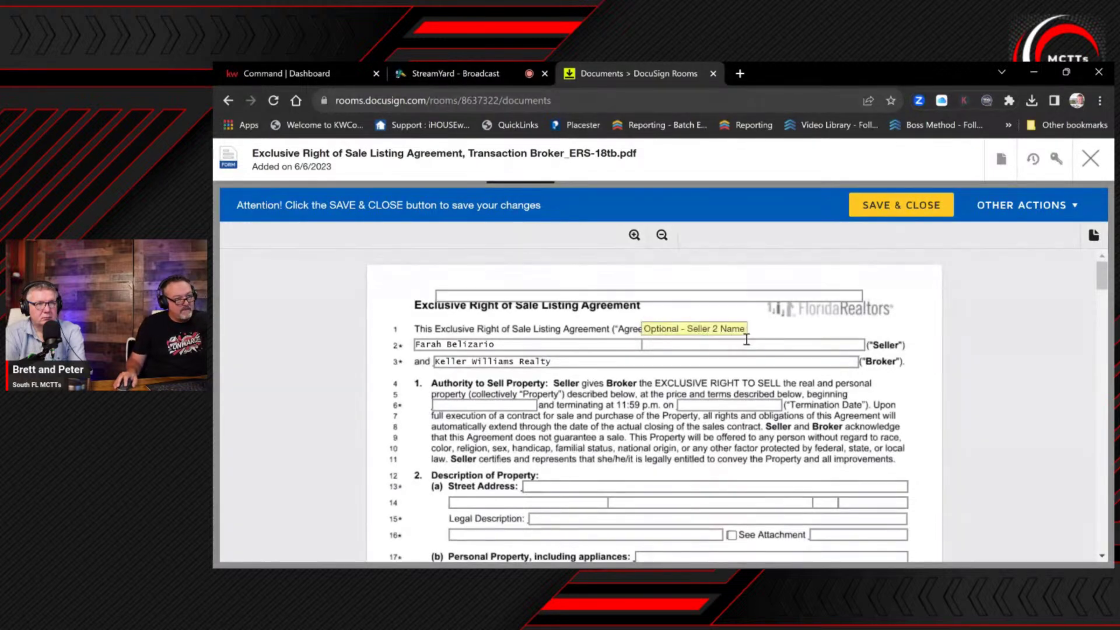
# Enter the second seller's name in the listing agreement, then save and close it
pyautogui.click(746, 344)
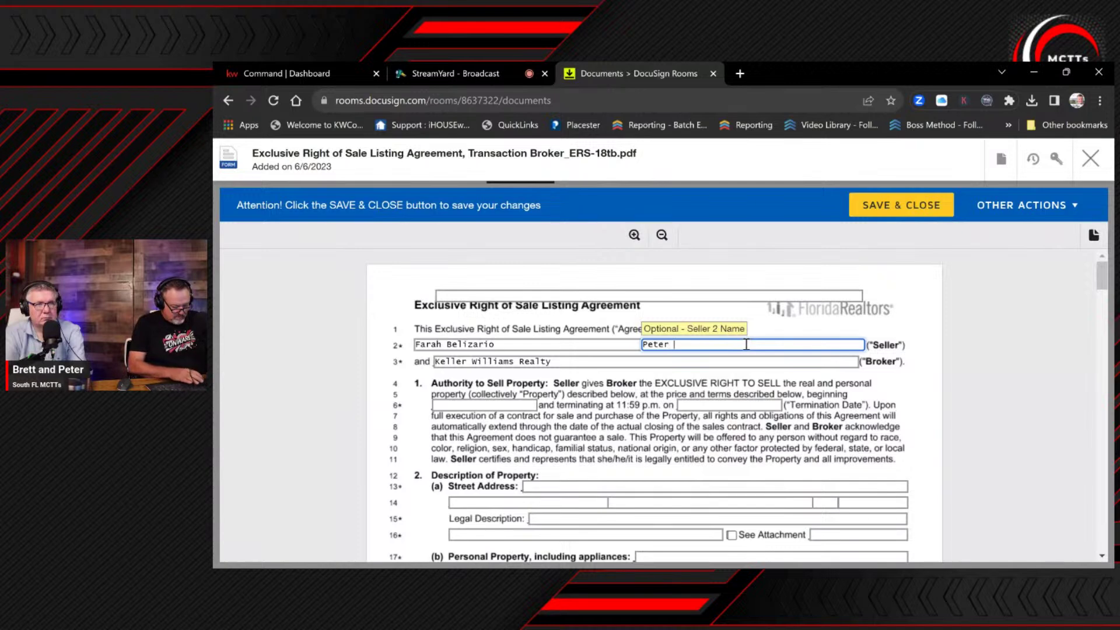
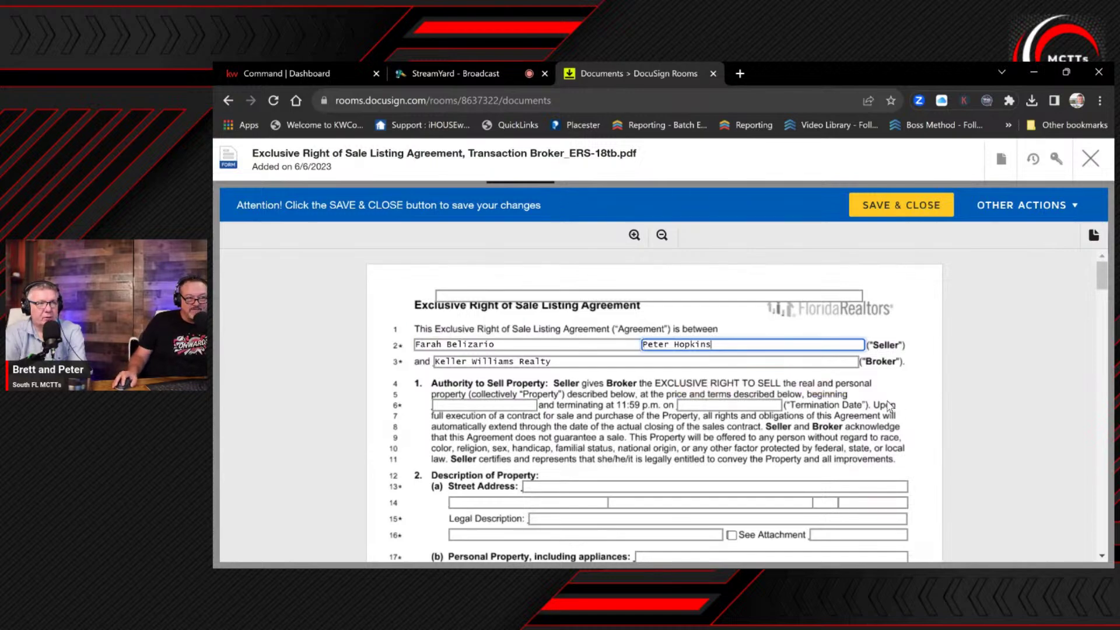
pyautogui.click(920, 401)
pyautogui.scroll(-2, 926, 386)
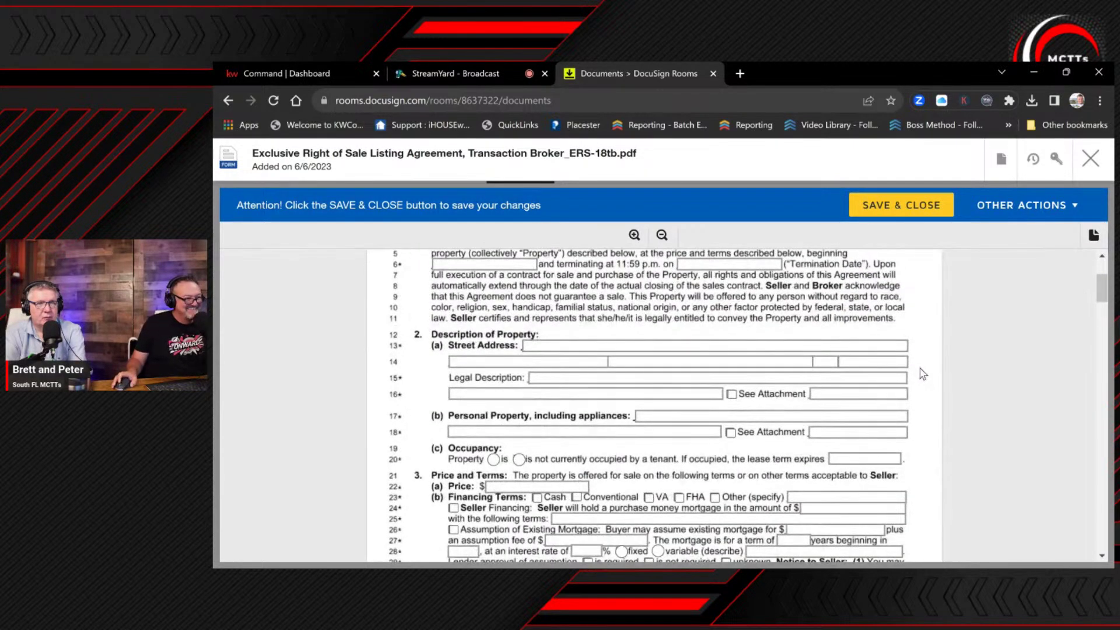
pyautogui.scroll(-5, 920, 374)
pyautogui.scroll(7, 921, 374)
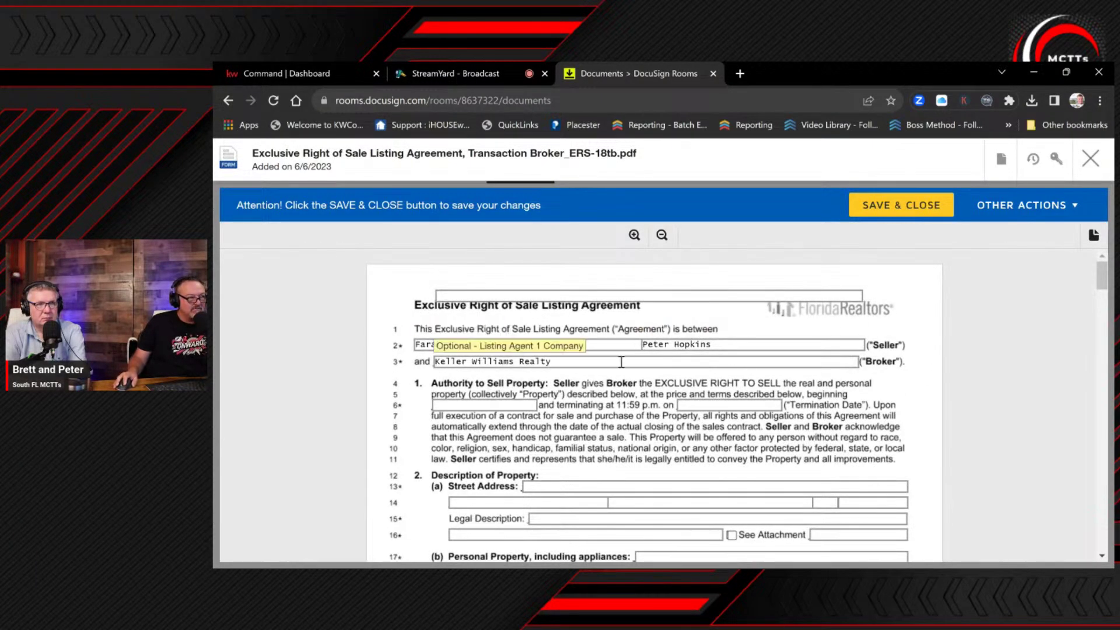
pyautogui.click(911, 208)
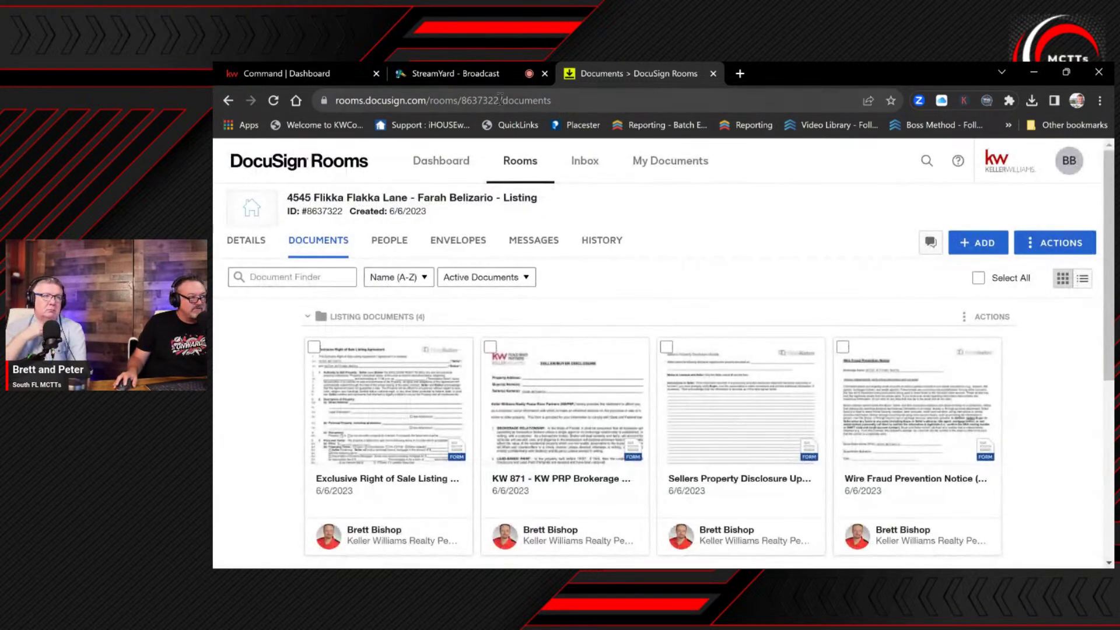
pyautogui.click(245, 240)
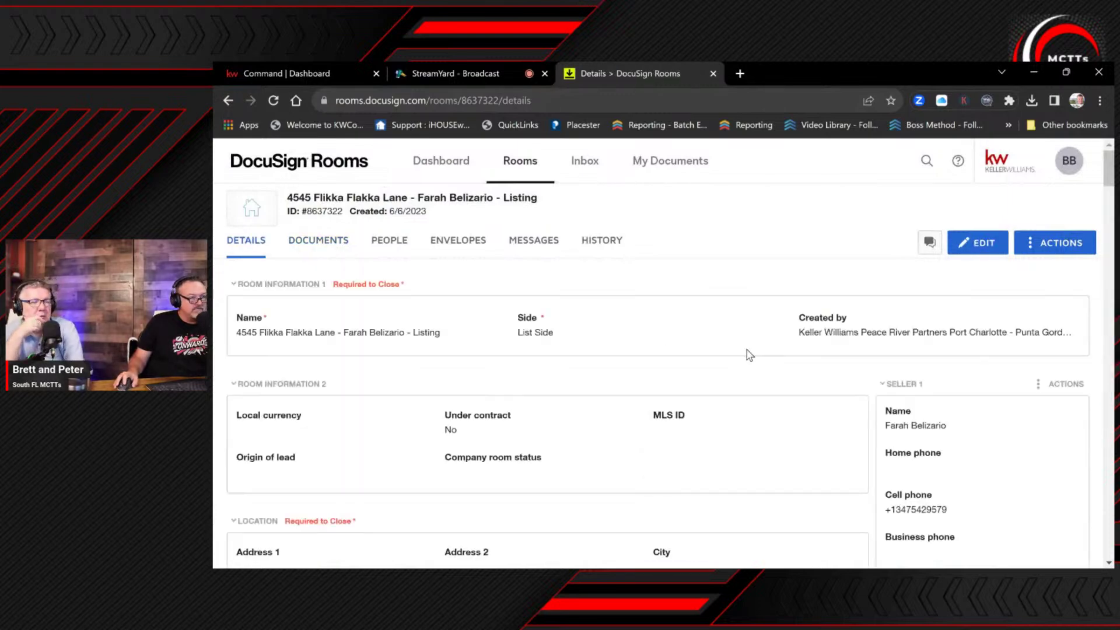
pyautogui.scroll(-10, 997, 417)
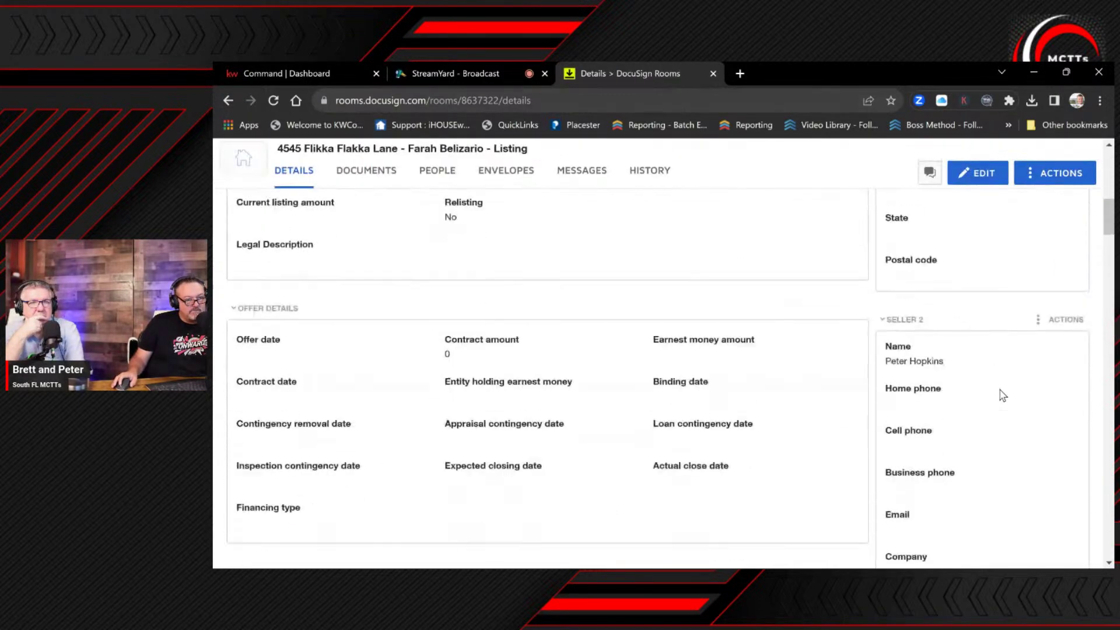
pyautogui.scroll(-1, 1000, 390)
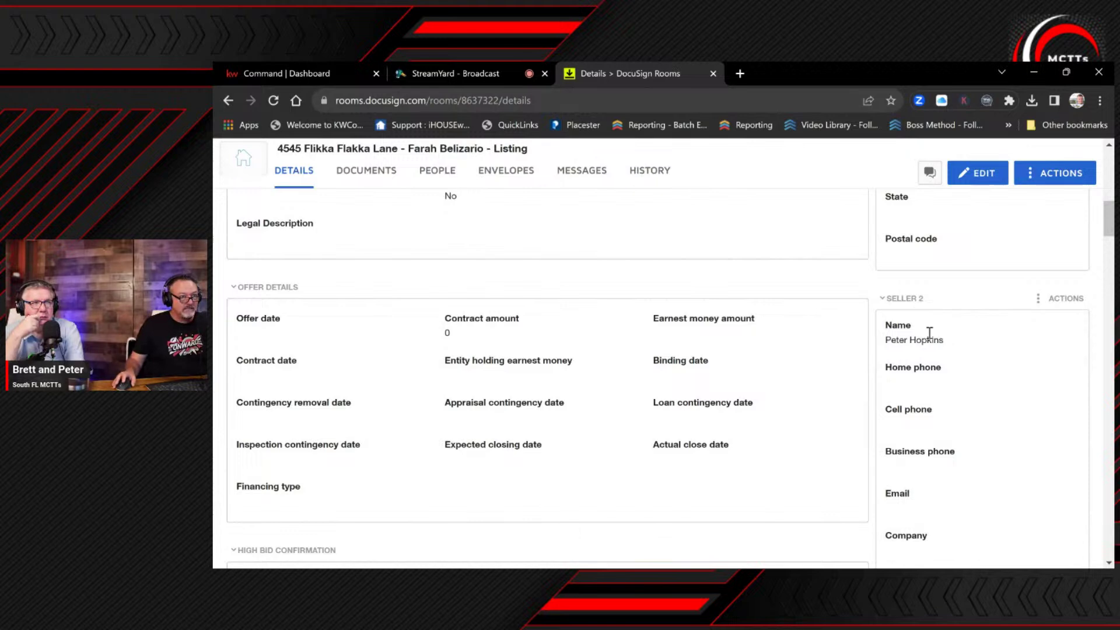
pyautogui.click(362, 175)
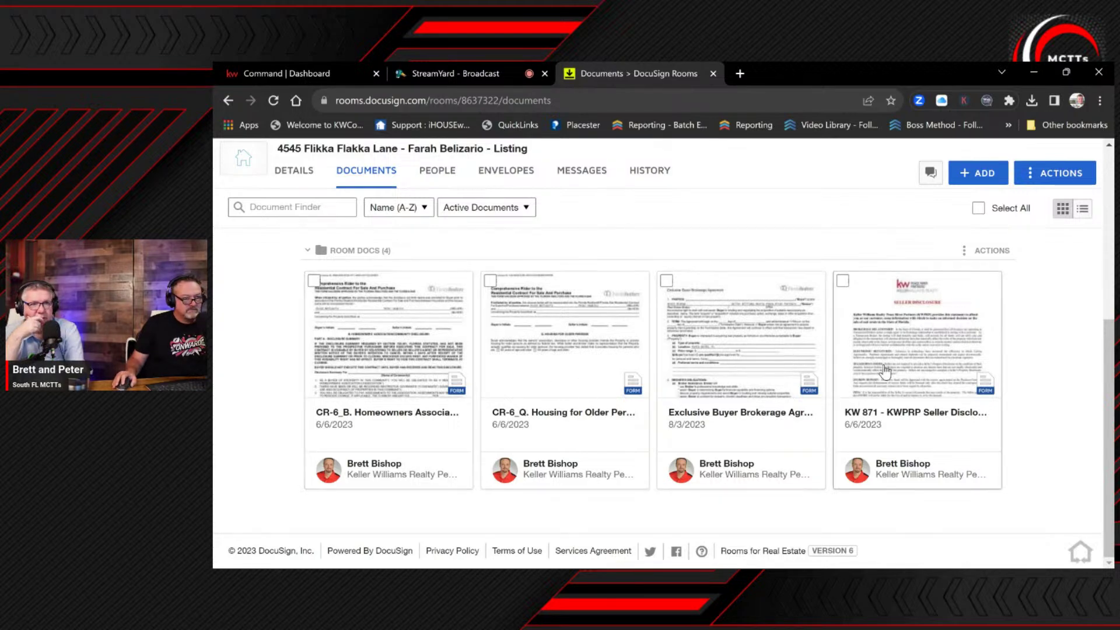
# Select the Exclusive Right of Sale Listing Agreement and Sellers Property Disclosure documents
pyautogui.scroll(4, 879, 368)
pyautogui.scroll(2, 879, 367)
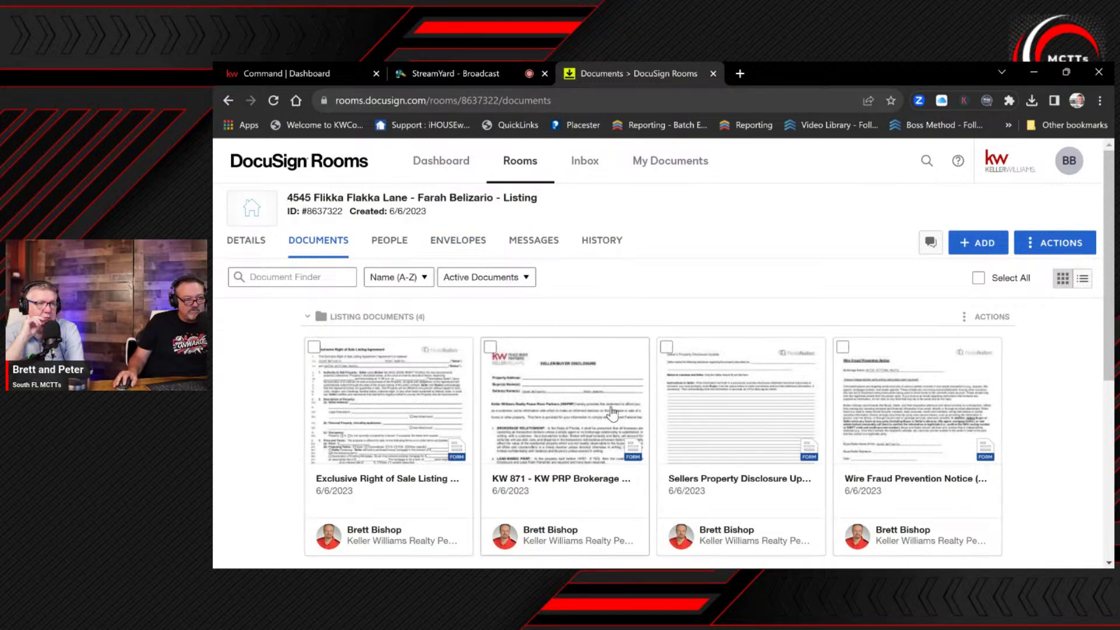
pyautogui.click(314, 349)
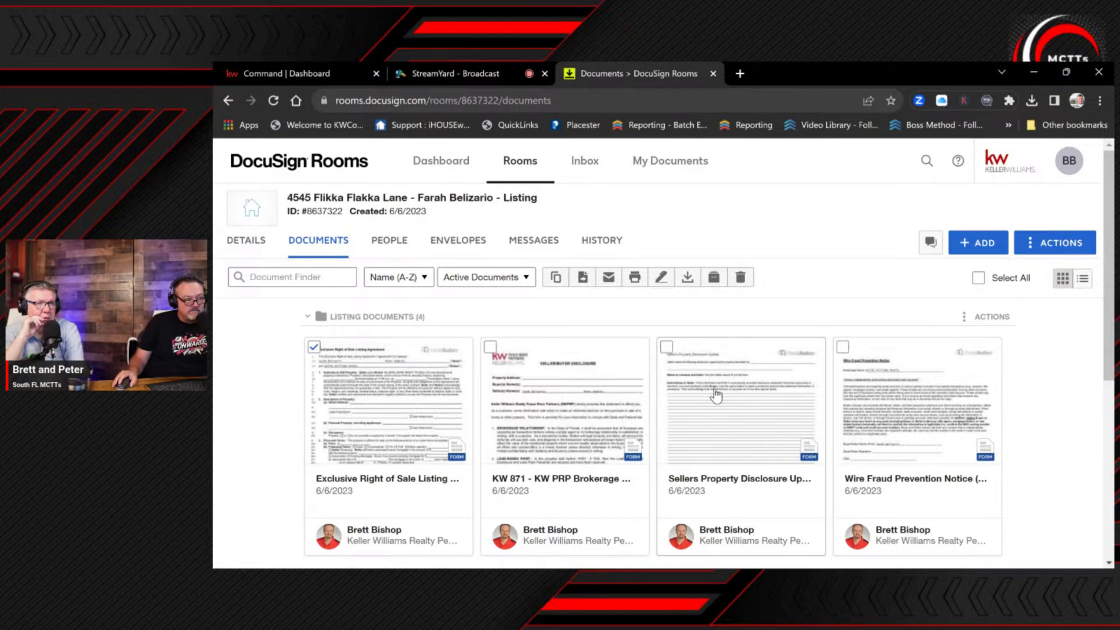
pyautogui.scroll(-5, 716, 395)
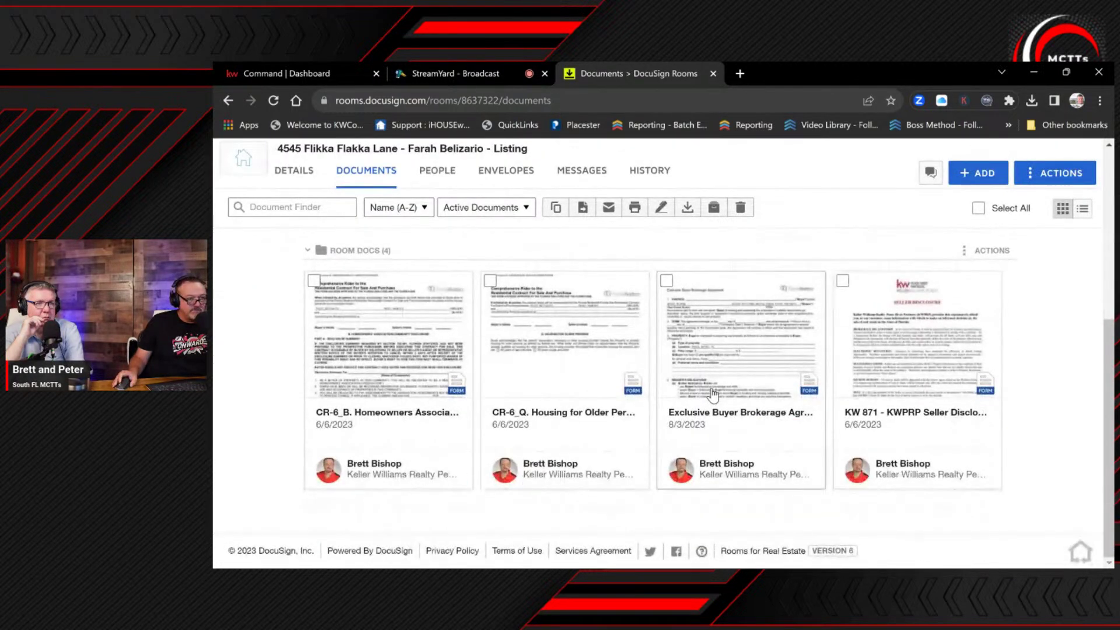
pyautogui.scroll(5, 713, 395)
pyautogui.scroll(-5, 712, 390)
pyautogui.scroll(5, 710, 387)
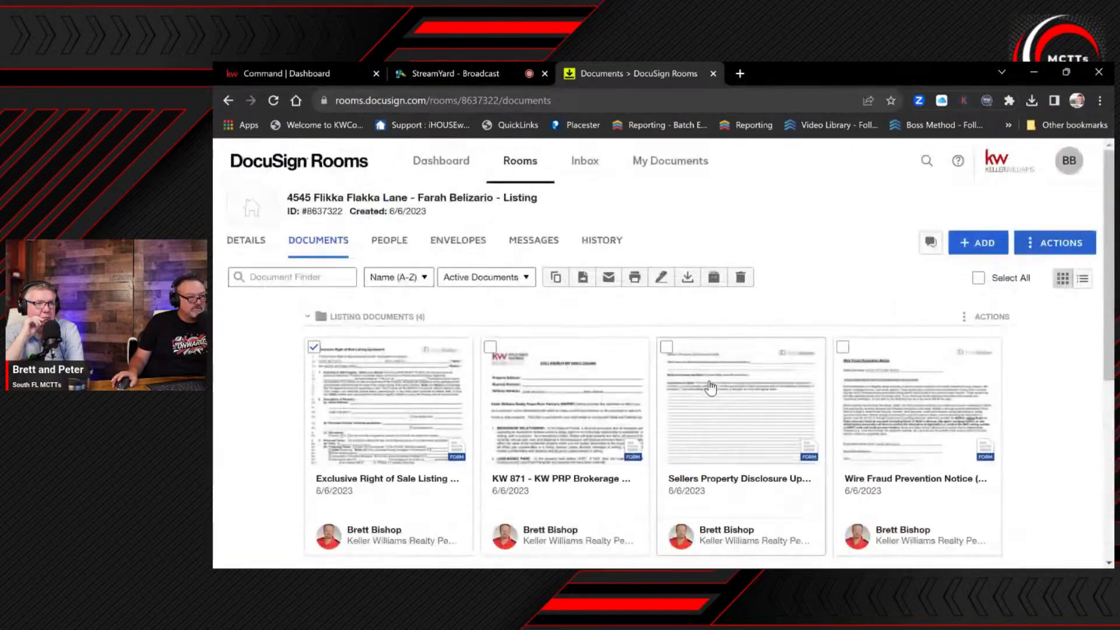
pyautogui.click(666, 347)
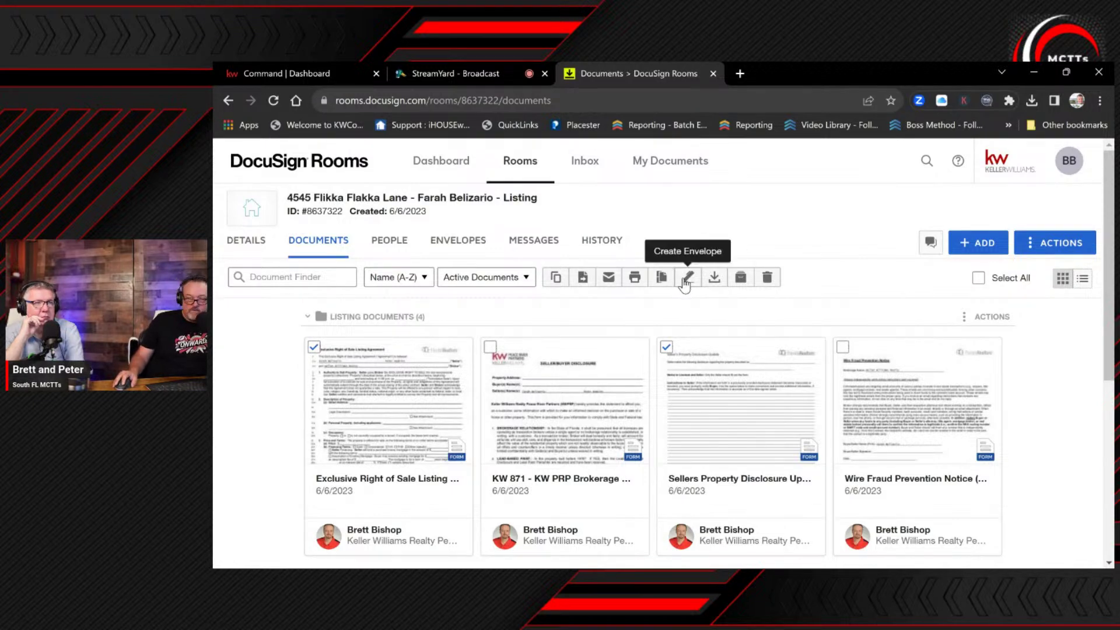
# Create an envelope from the selected documents addressed to Seller One and Seller Two
pyautogui.click(685, 279)
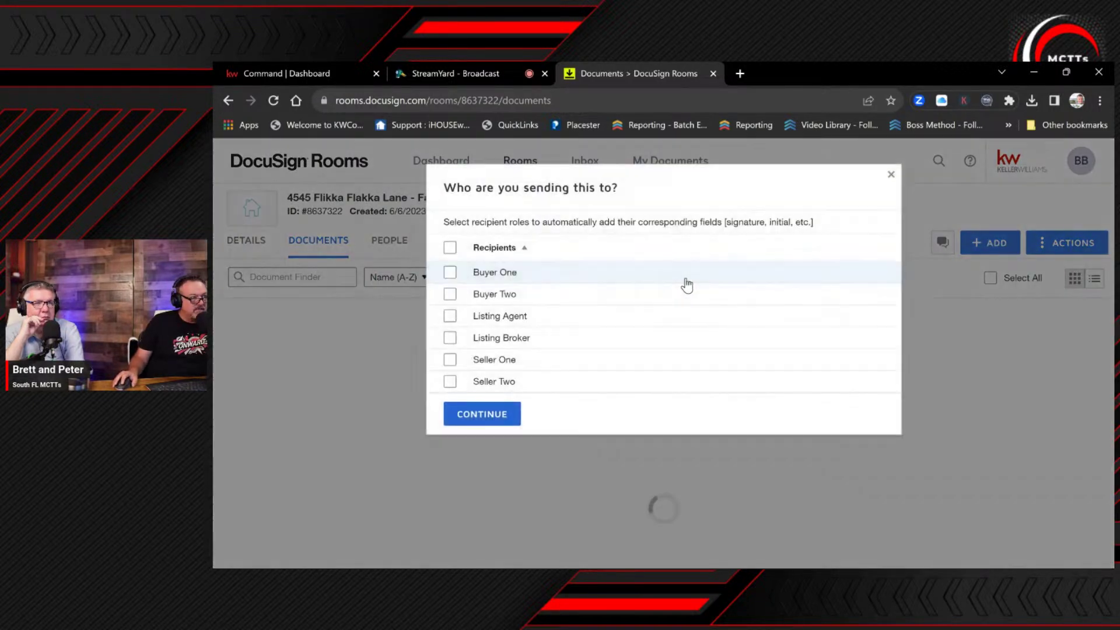
pyautogui.click(450, 359)
pyautogui.click(449, 381)
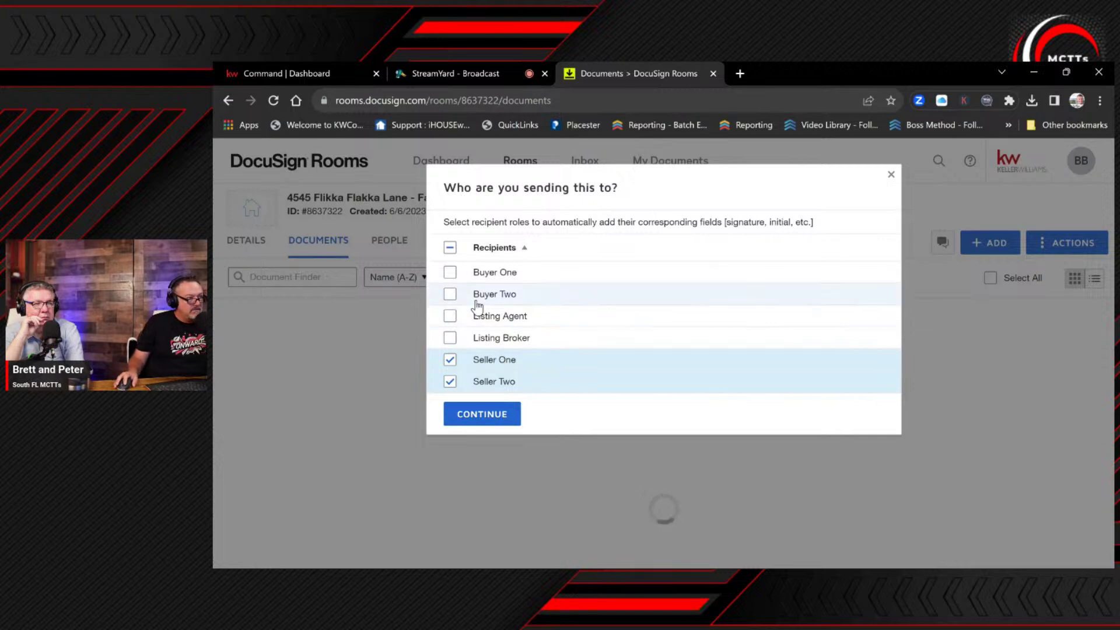
pyautogui.click(484, 425)
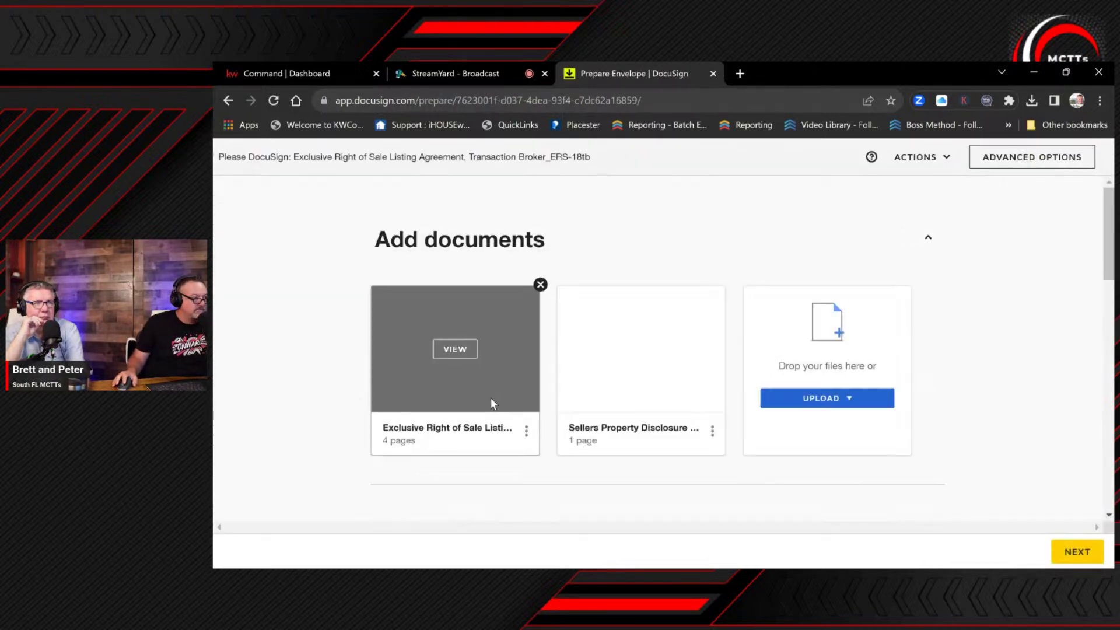
pyautogui.scroll(-3, 307, 344)
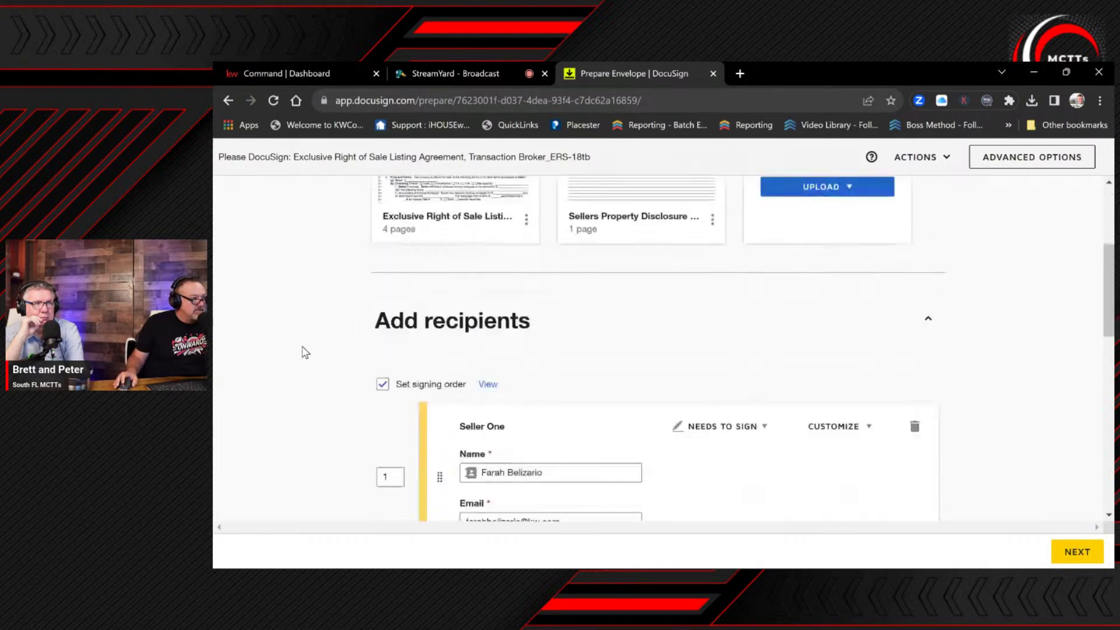
pyautogui.scroll(2, 368, 287)
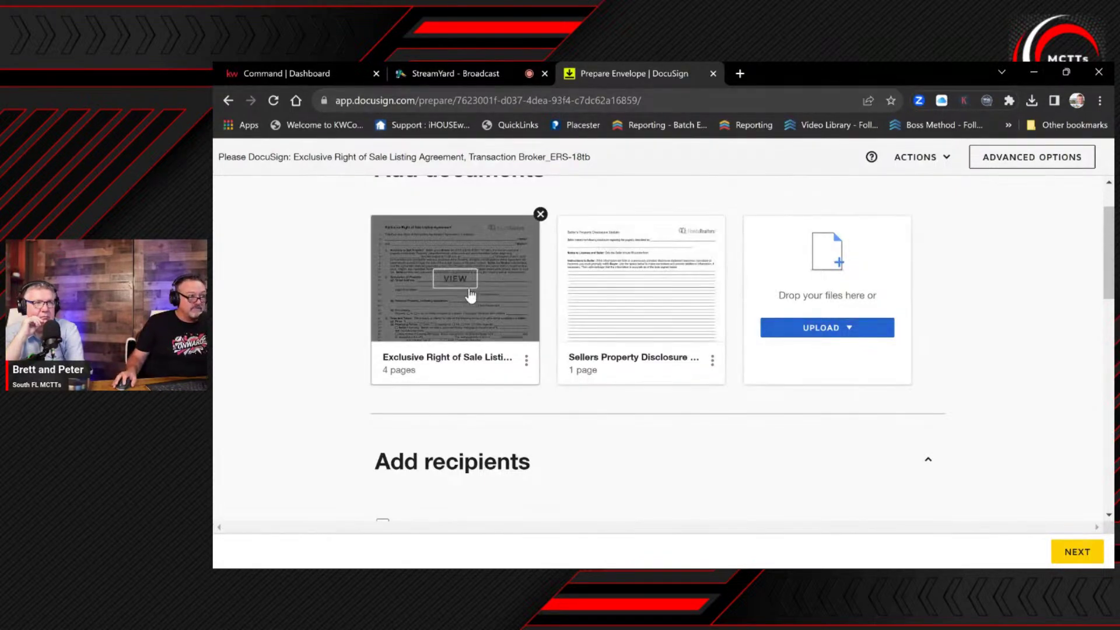
pyautogui.click(448, 279)
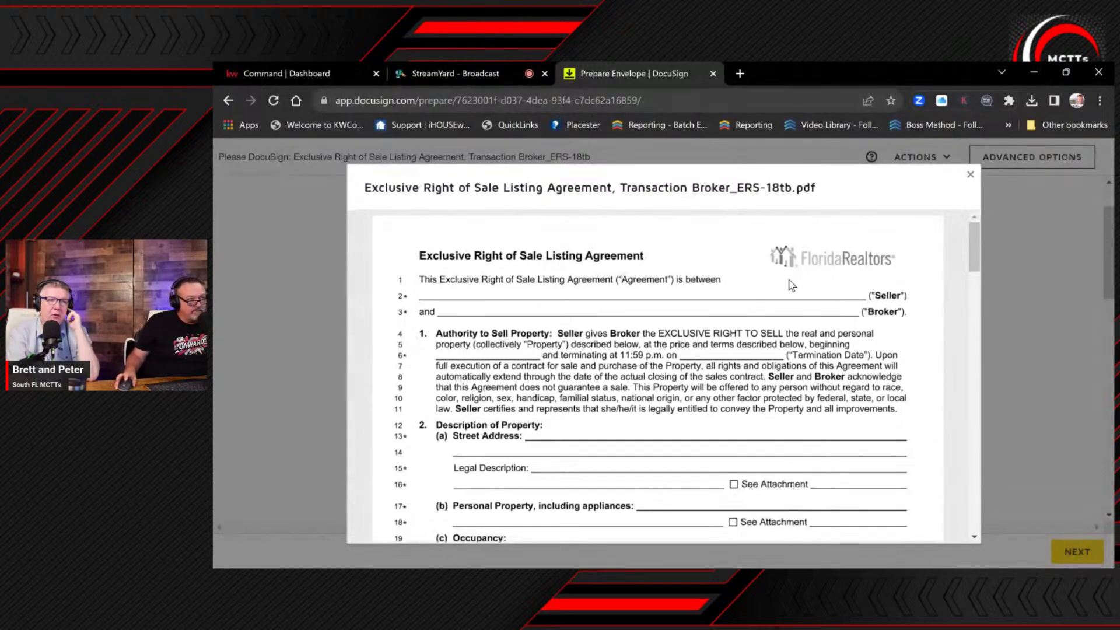
pyautogui.click(971, 176)
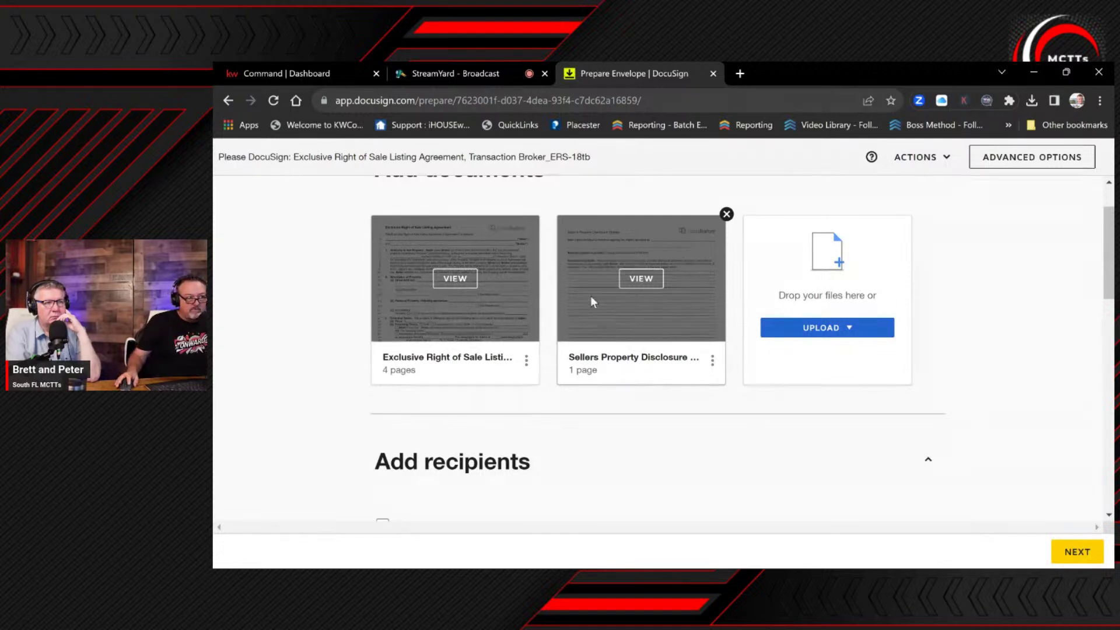
pyautogui.moveTo(650, 309); pyautogui.dragTo(465, 360)
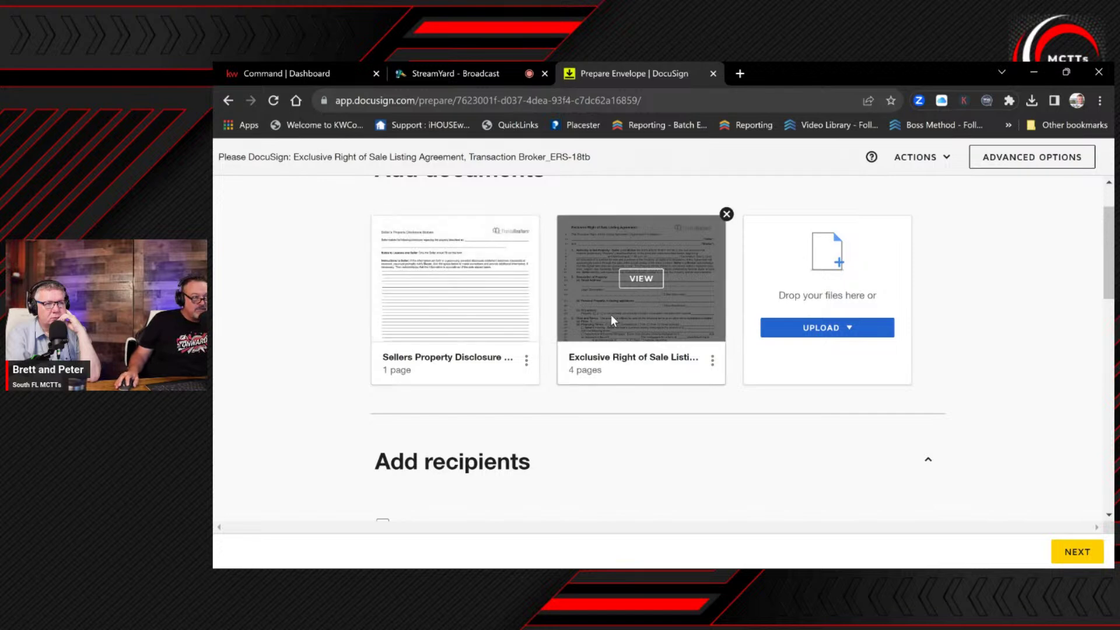
pyautogui.moveTo(663, 310); pyautogui.dragTo(478, 327)
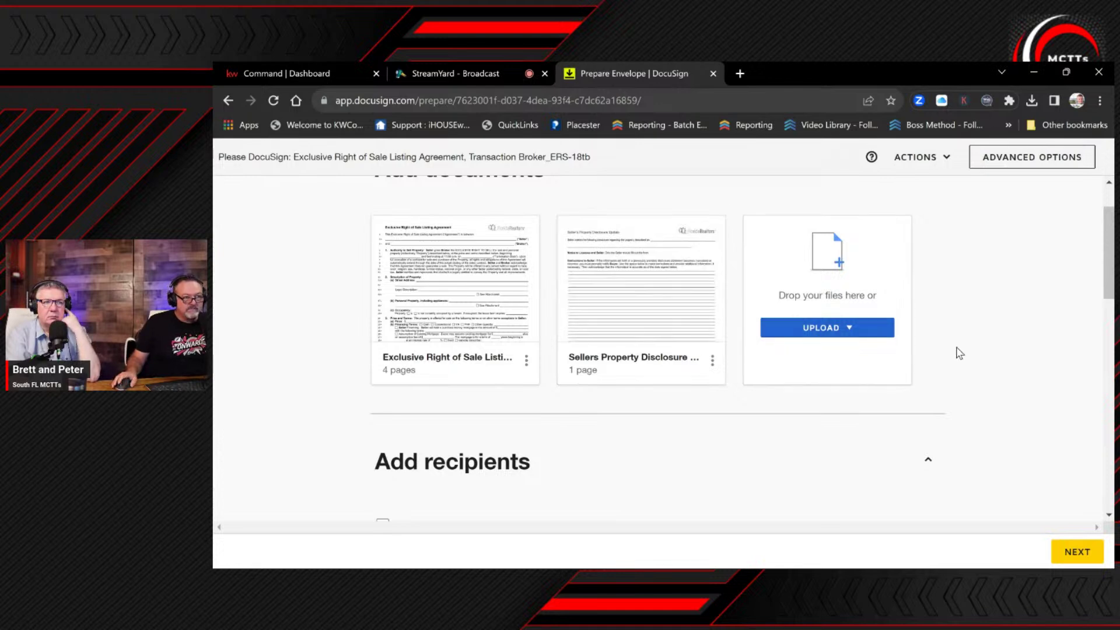
pyautogui.scroll(-3, 956, 350)
pyautogui.scroll(-4, 971, 348)
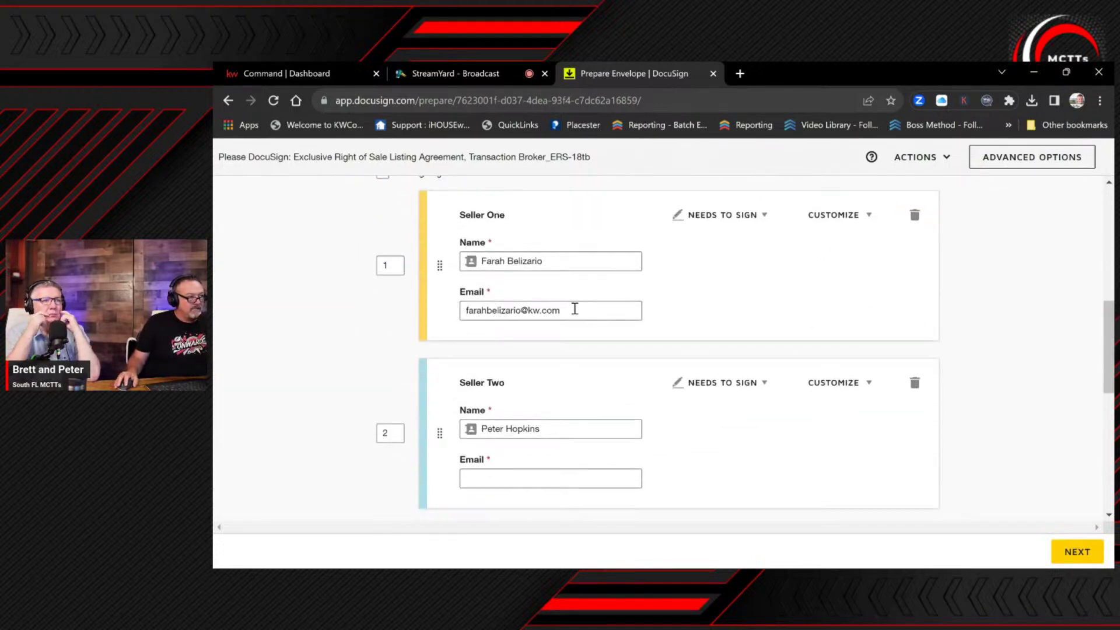
pyautogui.moveTo(572, 310); pyautogui.dragTo(457, 325)
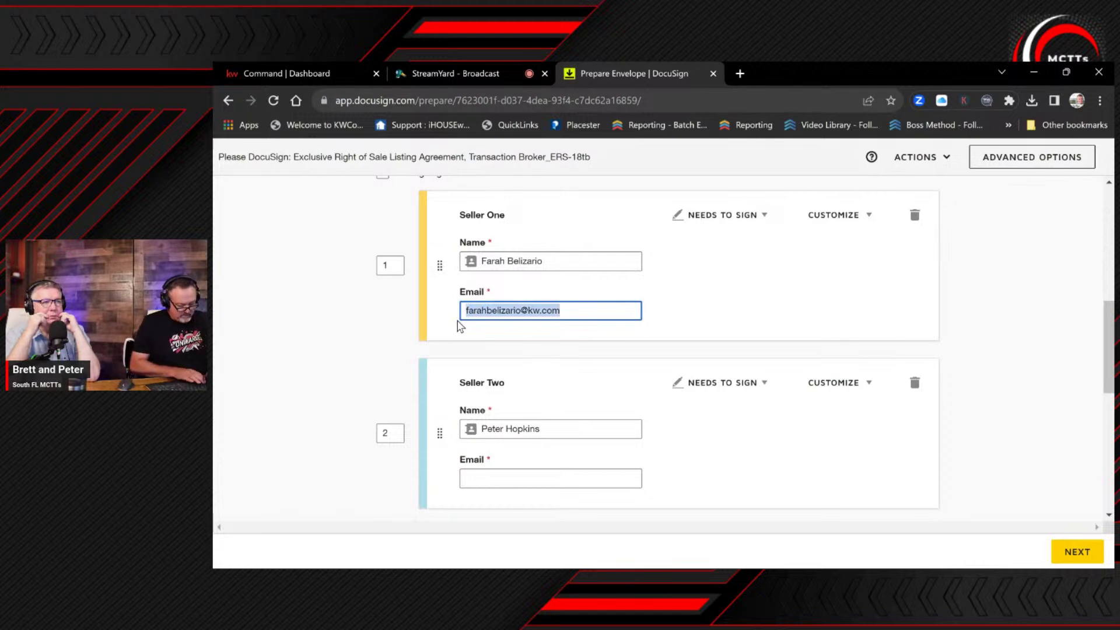
pyautogui.write('brettb')
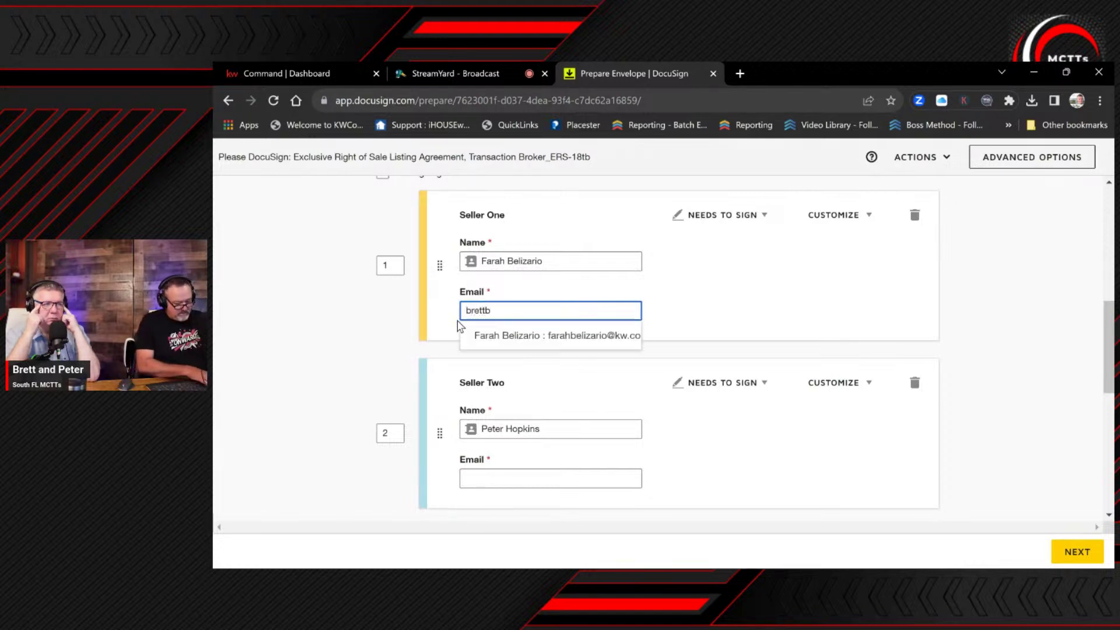
pyautogui.write('@')
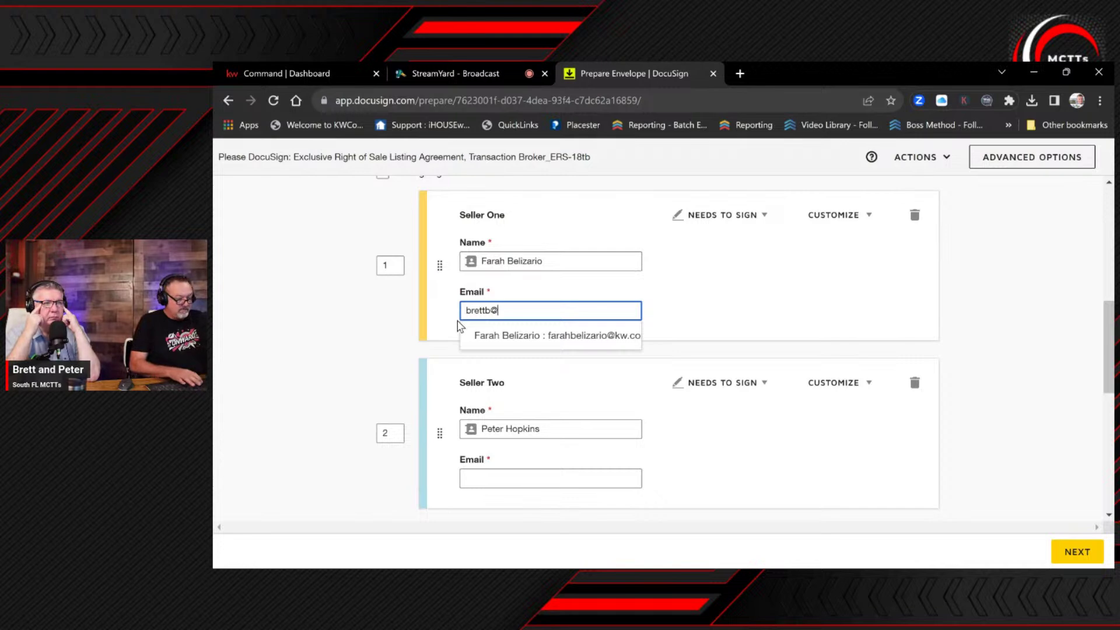
pyautogui.press('BackSpace')
pyautogui.press('BackSpace')
pyautogui.press('BackSpace')
pyautogui.press('BackSpace')
pyautogui.press('BackSpace')
pyautogui.press('BackSpace')
pyautogui.press('BackSpace')
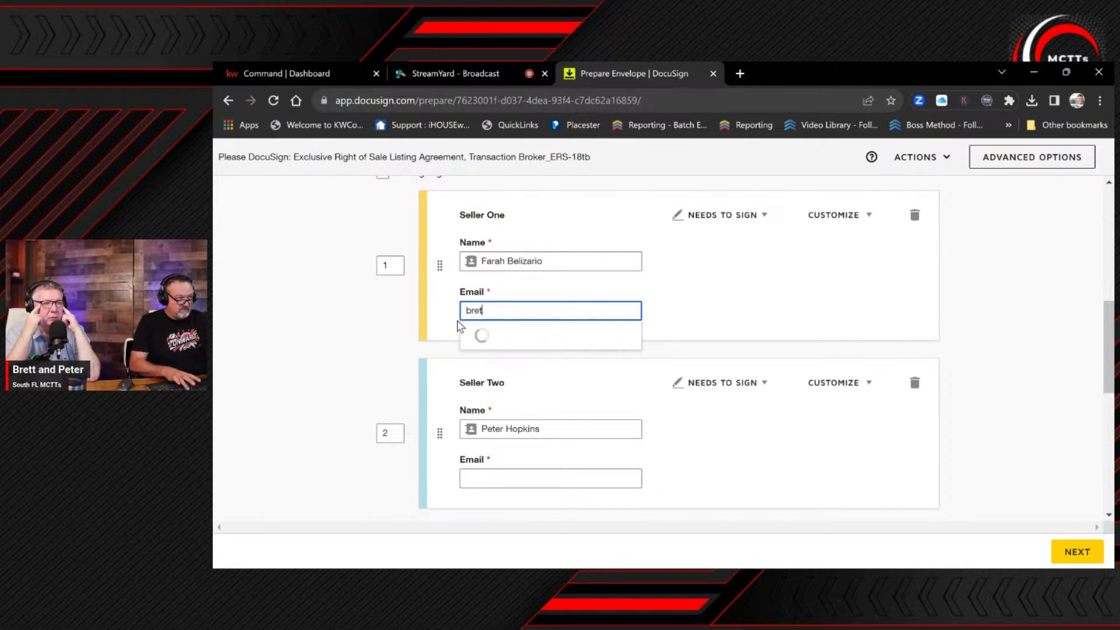
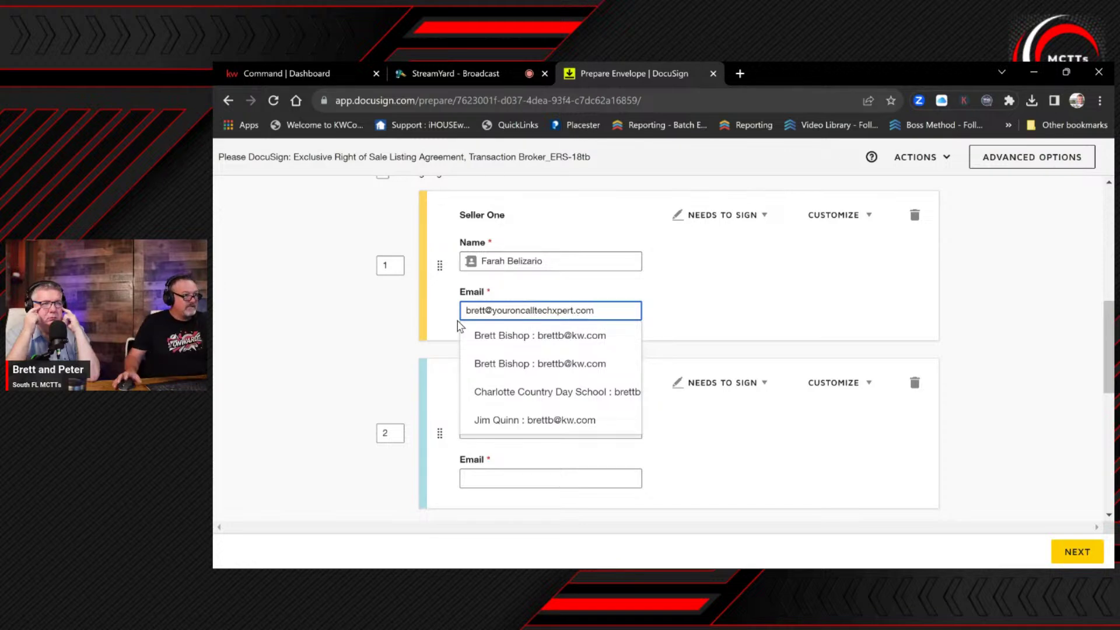
pyautogui.click(751, 291)
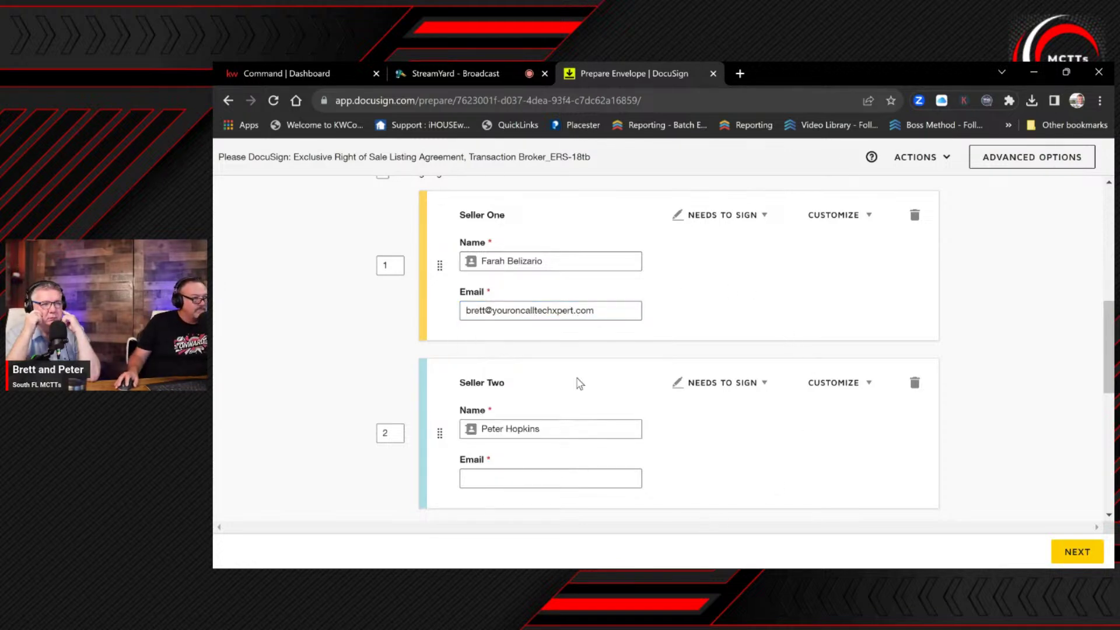
pyautogui.click(520, 477)
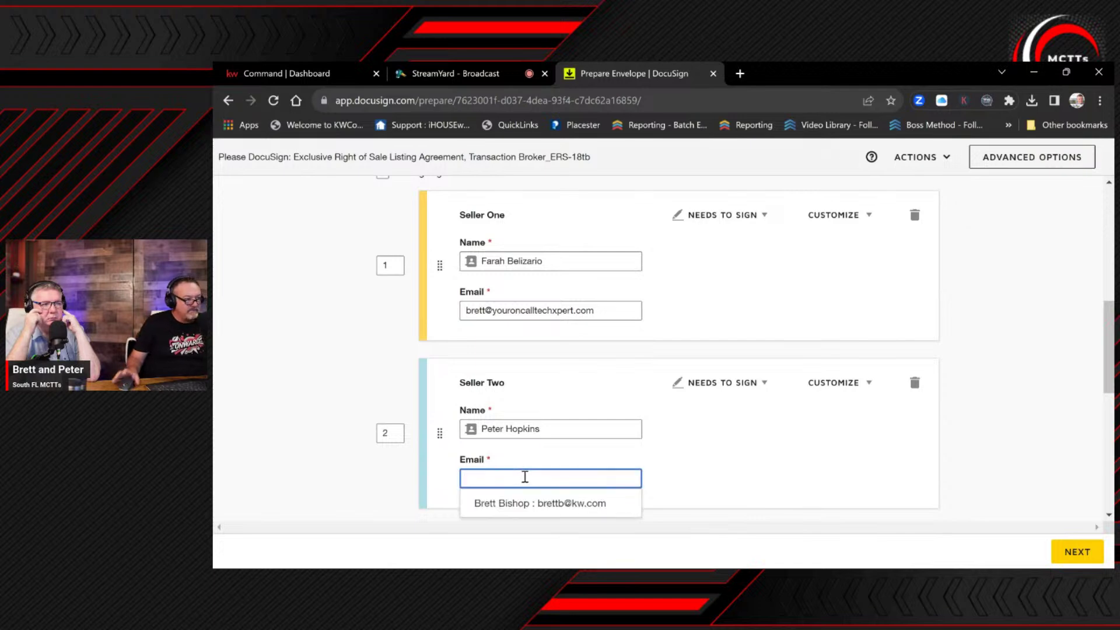
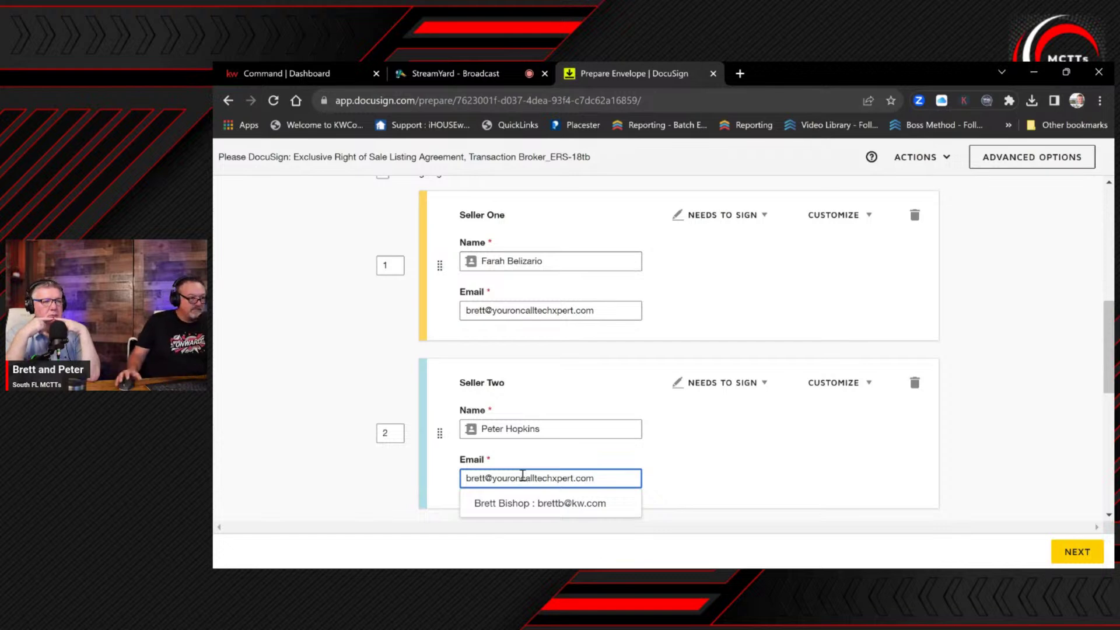
pyautogui.click(680, 450)
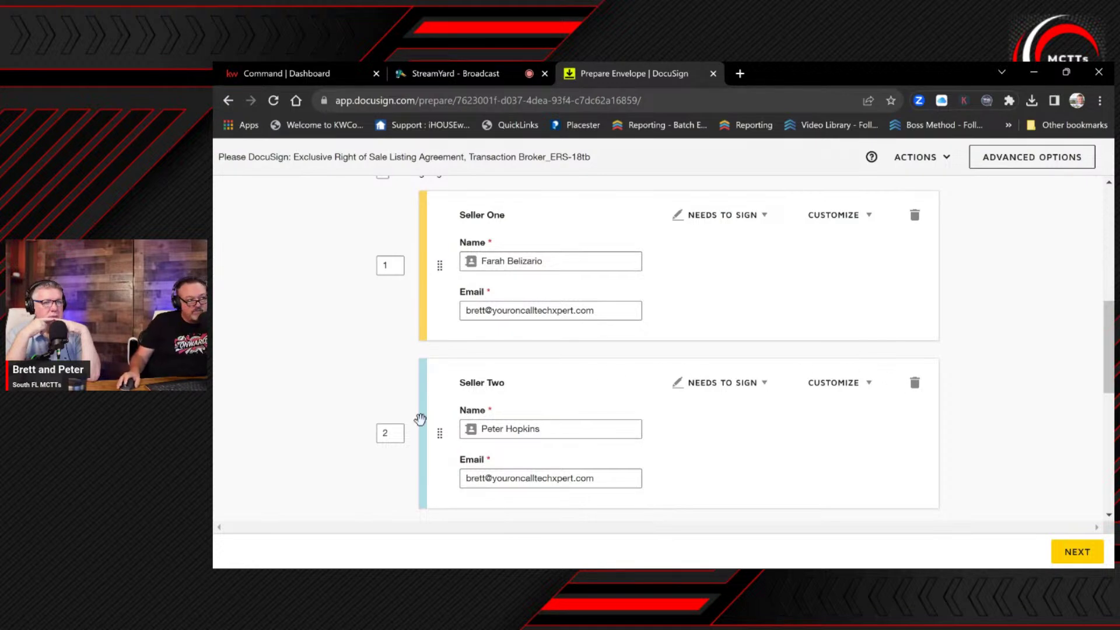
pyautogui.scroll(-3, 313, 353)
pyautogui.scroll(4, 314, 362)
pyautogui.scroll(-2, 309, 362)
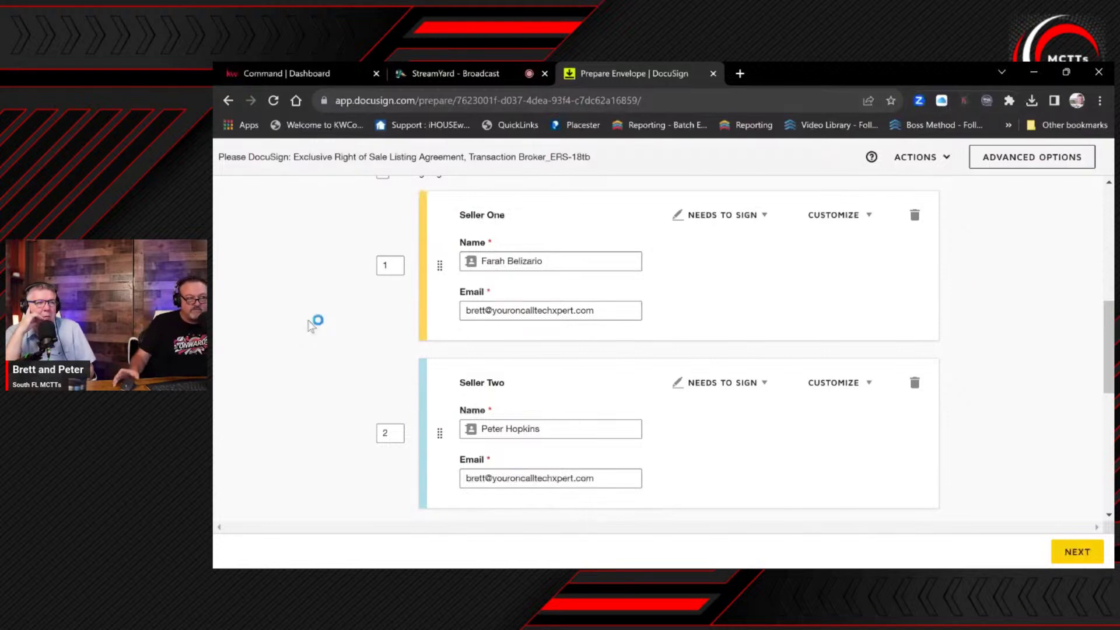
# Replace the default email subject with 'PLease Review and Sign Listing Agreement'
pyautogui.scroll(-3, 321, 372)
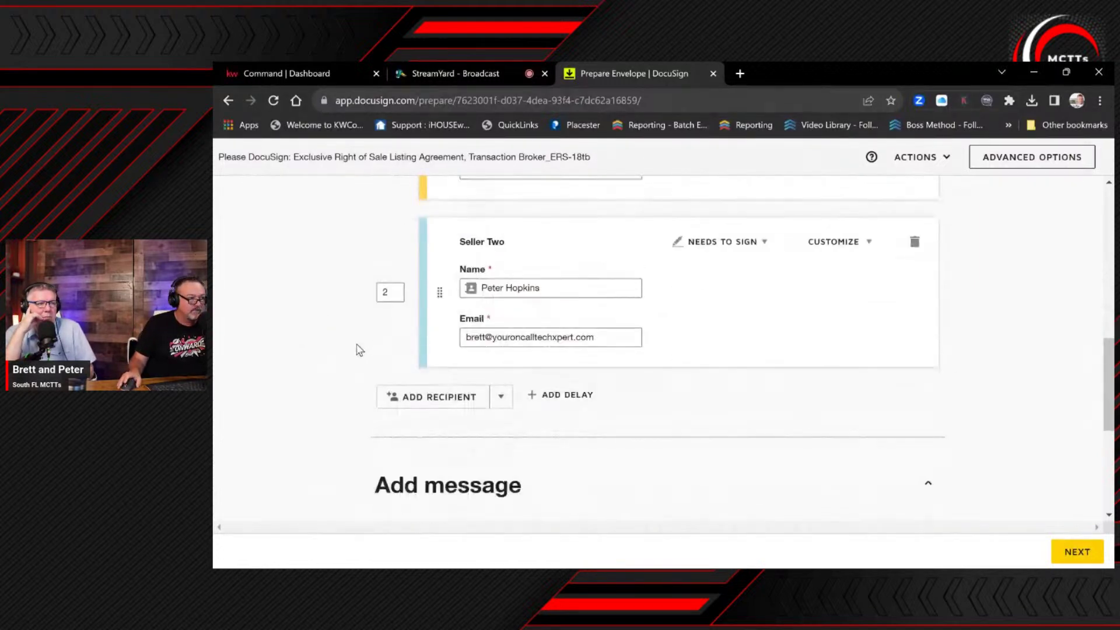
pyautogui.scroll(-2, 365, 333)
pyautogui.scroll(-2, 359, 331)
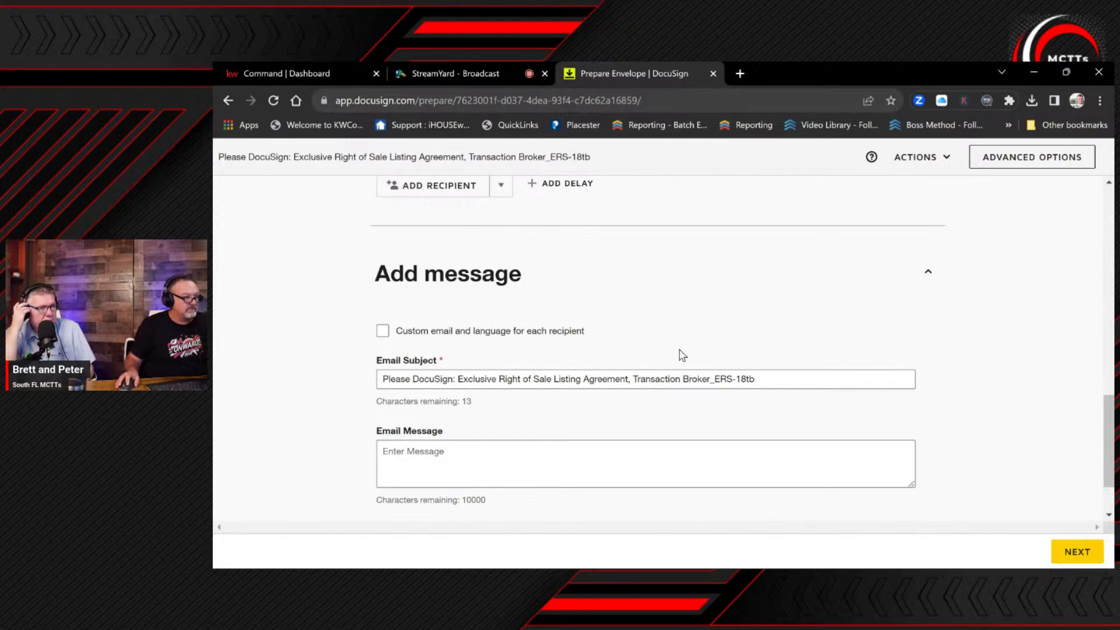
pyautogui.click(768, 380)
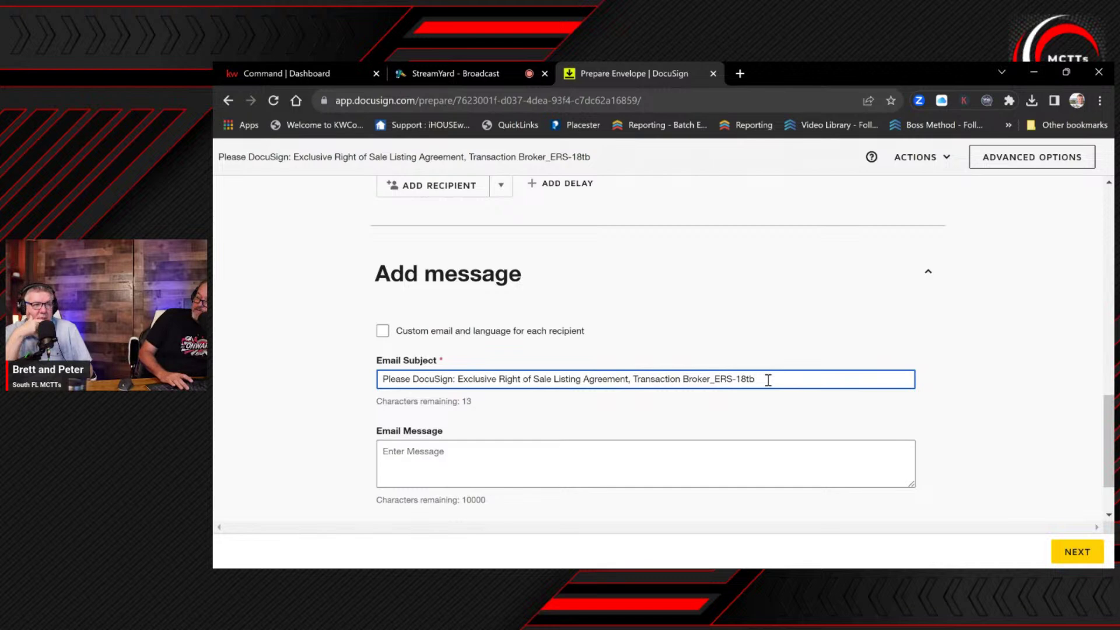
pyautogui.press('BackSpace')
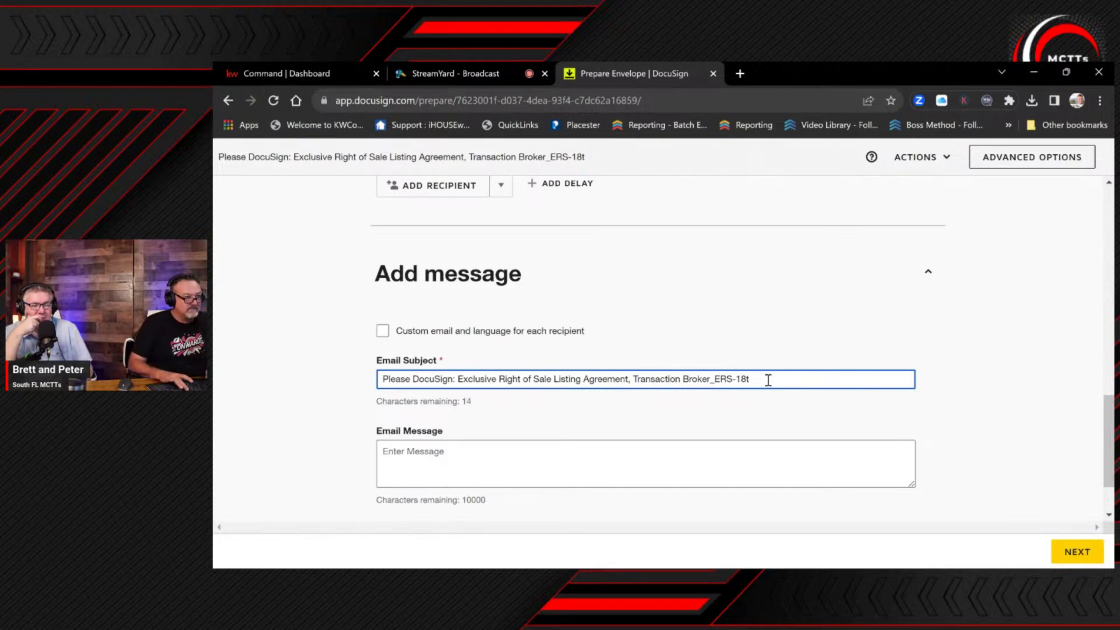
pyautogui.press('BackSpace')
pyautogui.press('BackSpace')
pyautogui.press('BackSpace')
pyautogui.press('BackSpace')
pyautogui.press('BackSpace')
pyautogui.press('BackSpace')
pyautogui.press('BackSpace')
pyautogui.press('BackSpace')
pyautogui.press('BackSpace')
pyautogui.press('BackSpace')
pyautogui.press('BackSpace')
pyautogui.press('BackSpace')
pyautogui.press('BackSpace')
pyautogui.press('BackSpace')
pyautogui.press('BackSpace')
pyautogui.press('BackSpace')
pyautogui.press('BackSpace')
pyautogui.press('BackSpace')
pyautogui.press('BackSpace')
pyautogui.press('BackSpace')
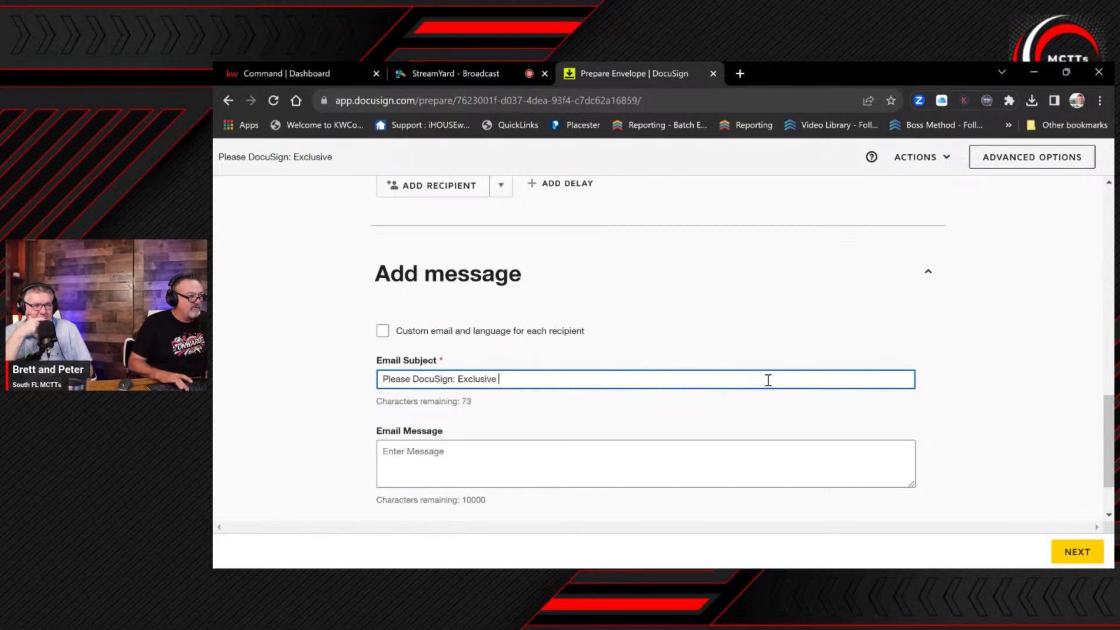
pyautogui.press('BackSpace')
pyautogui.press('BackSpace')
pyautogui.press('BackSpace')
pyautogui.press('BackSpace')
pyautogui.press('BackSpace')
pyautogui.press('BackSpace')
pyautogui.press('BackSpace')
pyautogui.press('BackSpace')
pyautogui.press('BackSpace')
pyautogui.press('BackSpace')
pyautogui.press('BackSpace')
pyautogui.press('BackSpace')
pyautogui.press('BackSpace')
pyautogui.press('BackSpace')
pyautogui.press('BackSpace')
pyautogui.press('BackSpace')
pyautogui.press('BackSpace')
pyautogui.press('BackSpace')
pyautogui.press('BackSpace')
pyautogui.press('BackSpace')
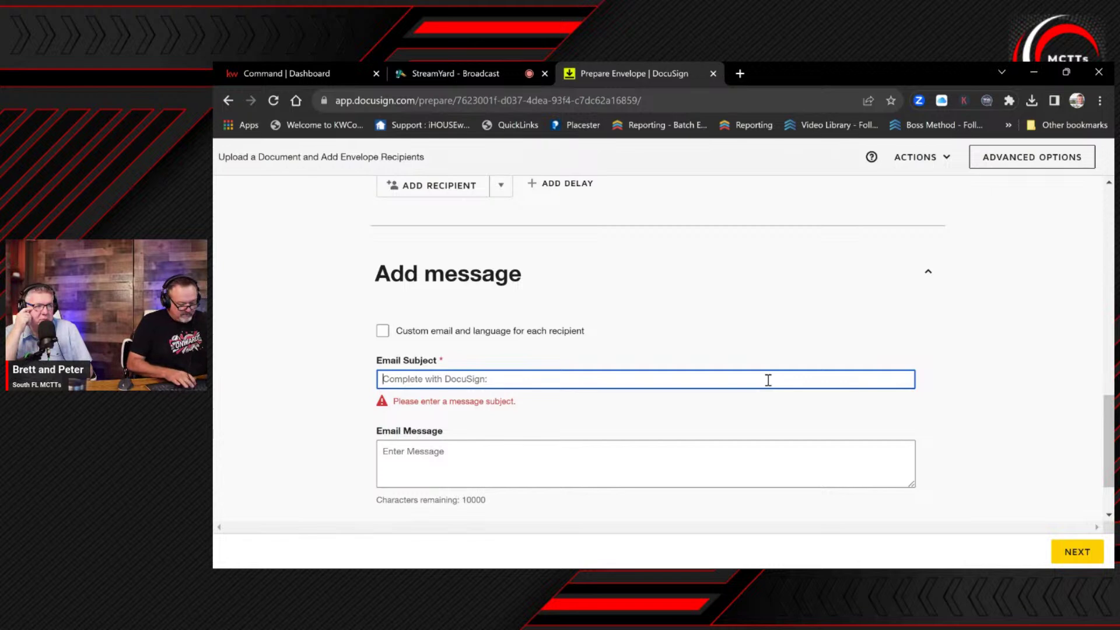
pyautogui.write('PLea')
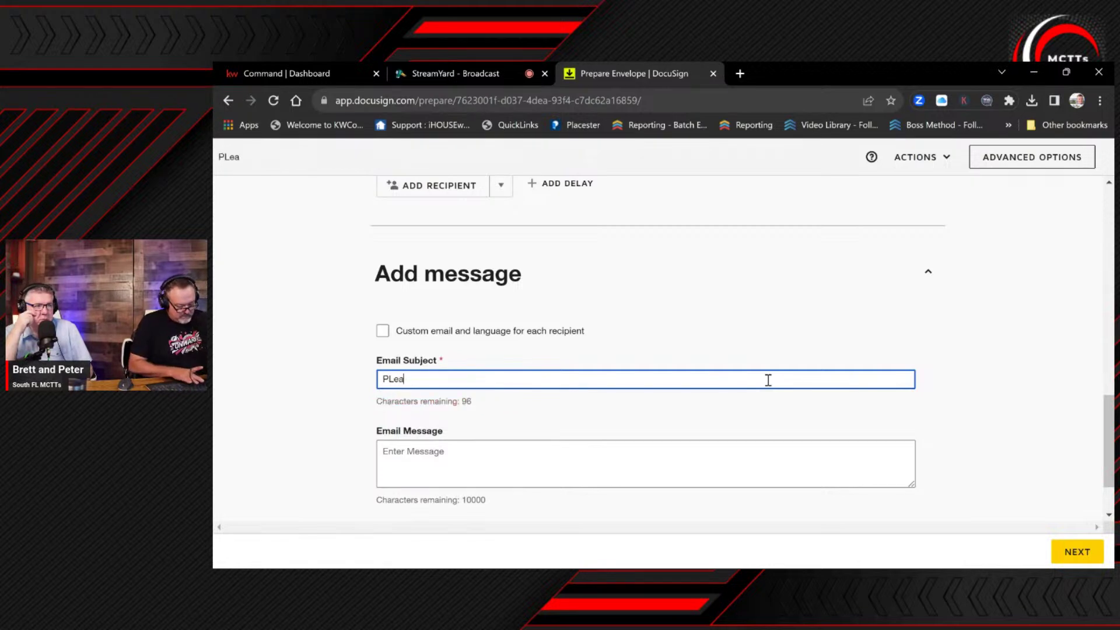
pyautogui.write('se Revi')
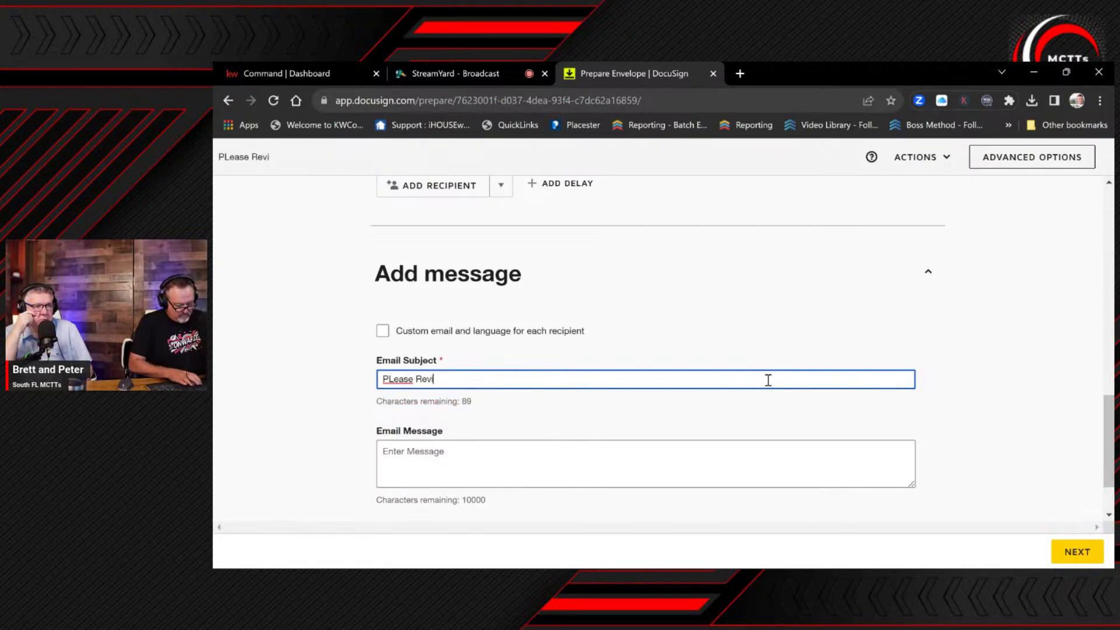
pyautogui.write('ew and ')
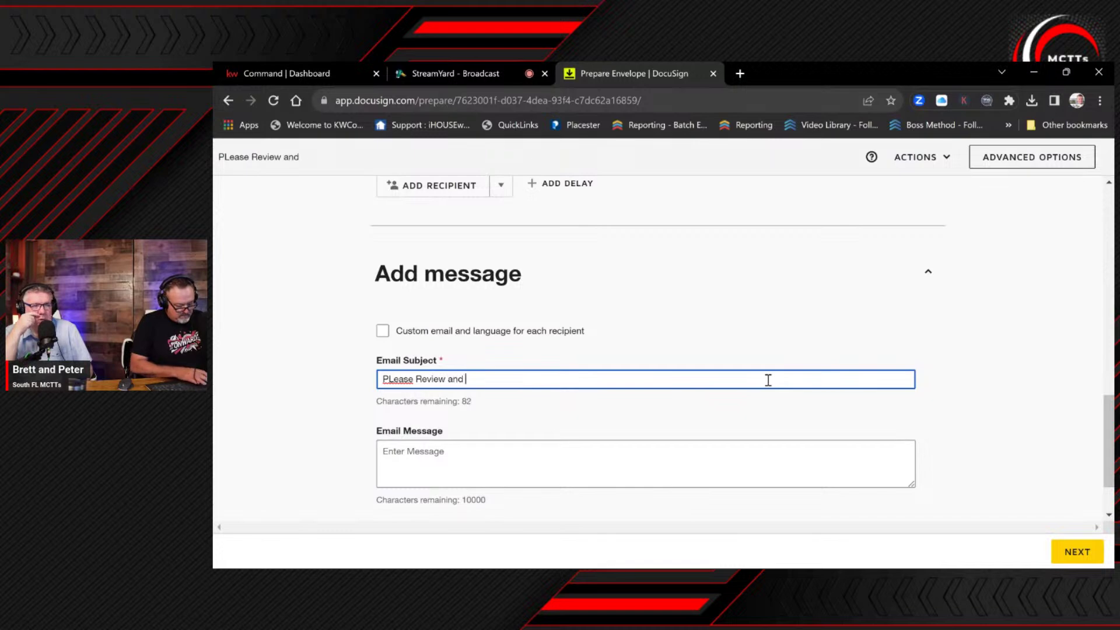
pyautogui.write('Sign')
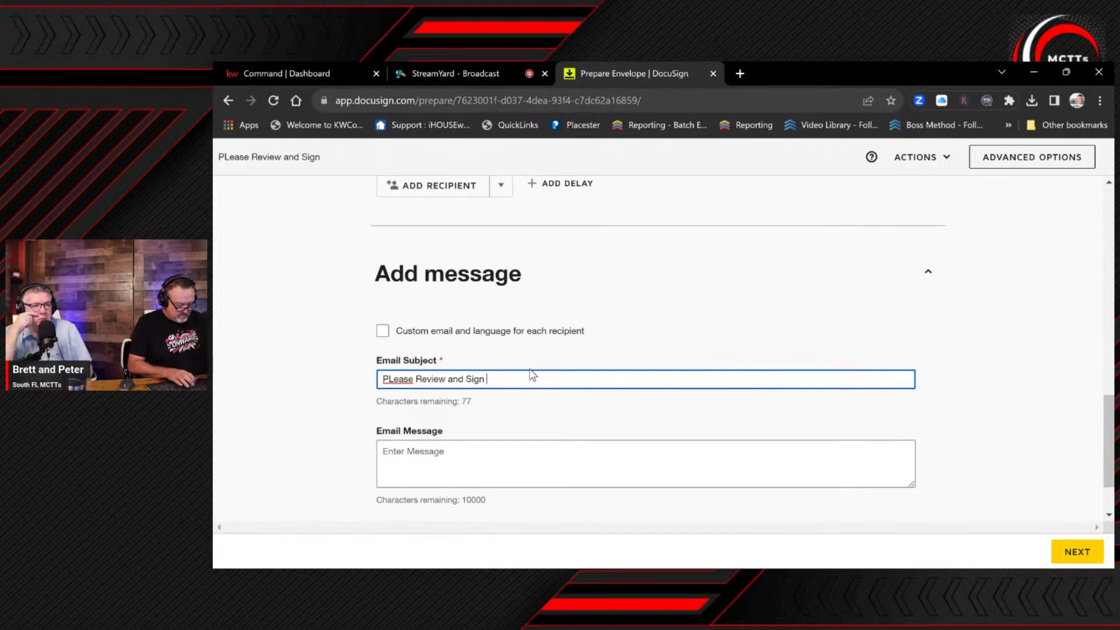
pyautogui.write('Listing ')
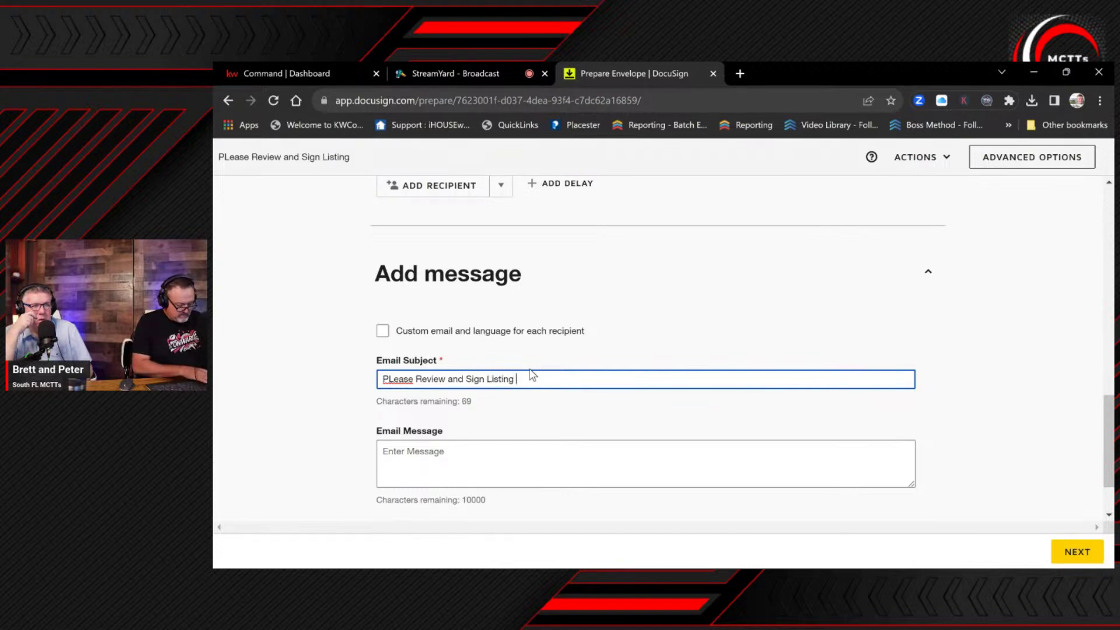
pyautogui.write('Agreement')
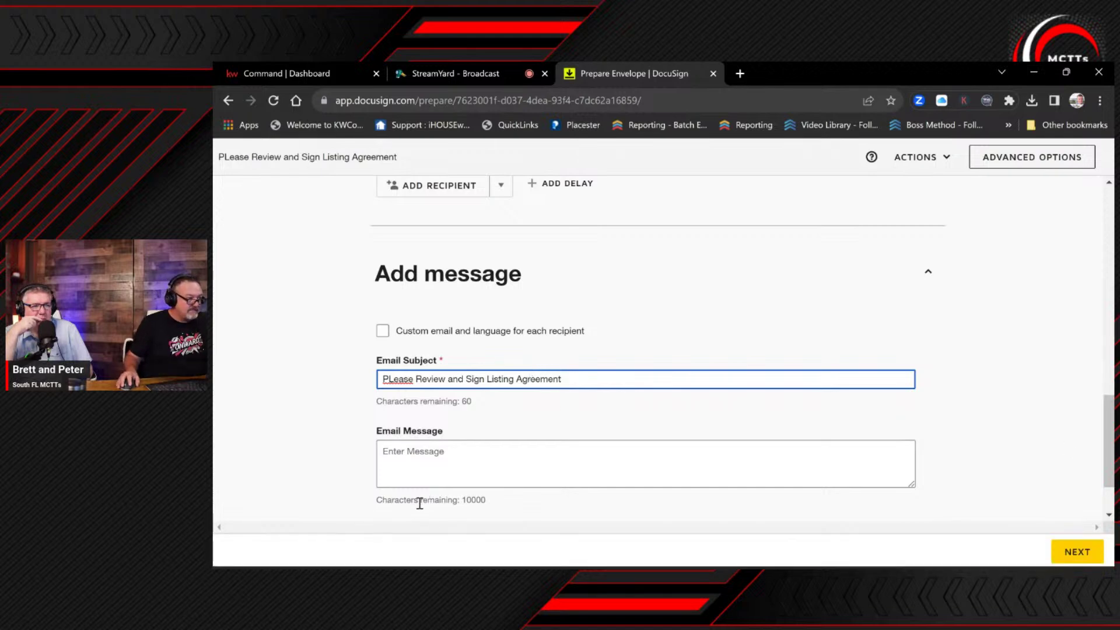
# Write a message greeting the sellers by name, asking them to review, initial and sign the listing agreement
pyautogui.click(401, 447)
pyautogui.write('D')
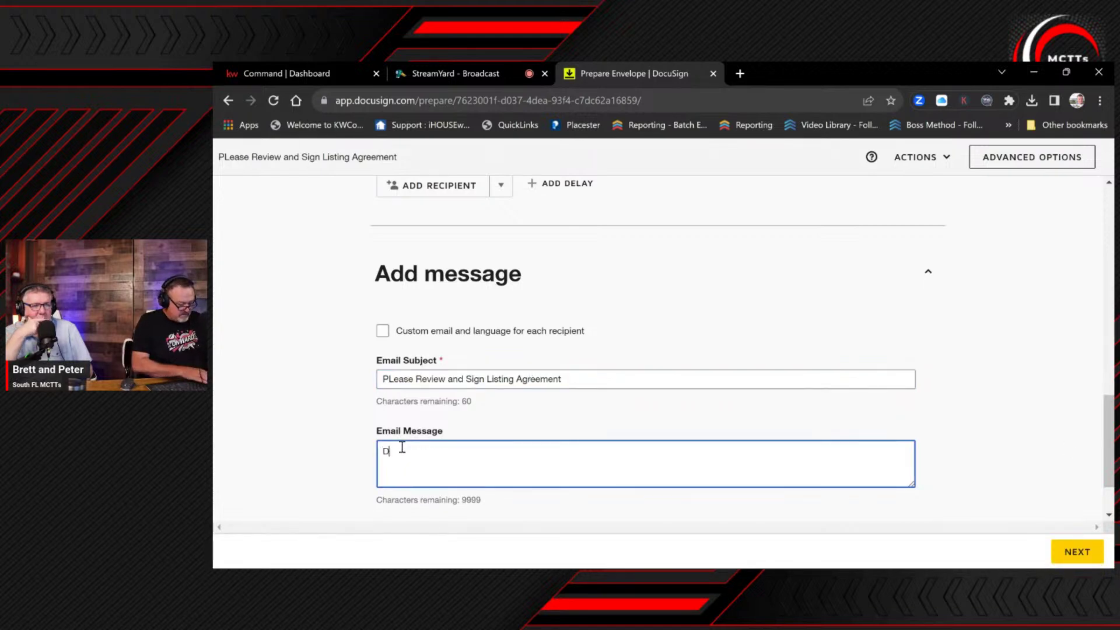
pyautogui.press('BackSpace')
pyautogui.write('Hi F')
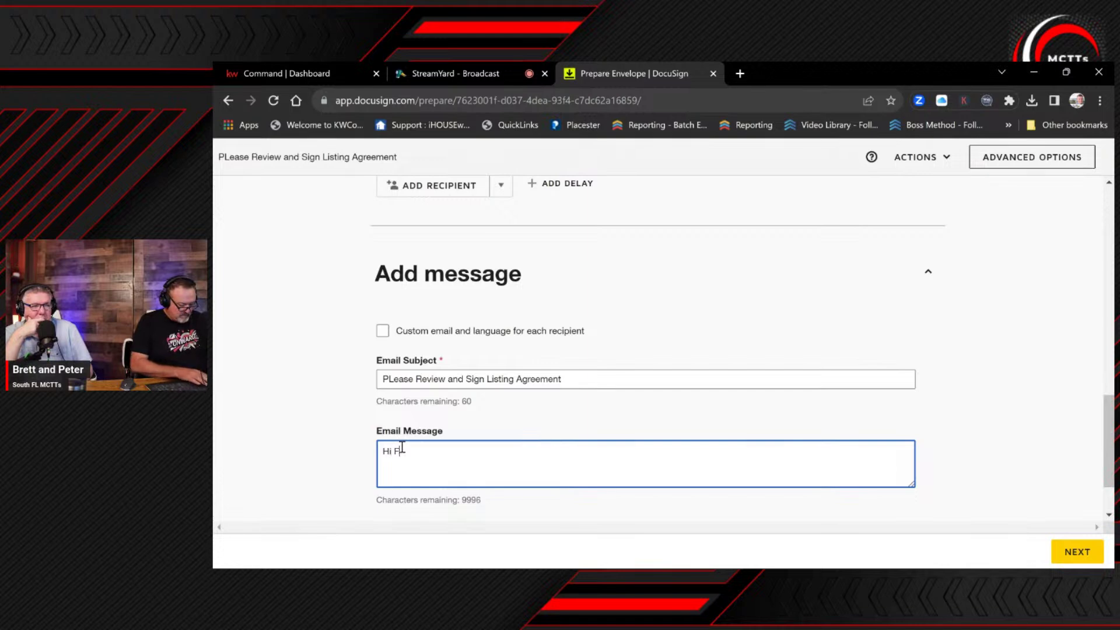
pyautogui.write('arah and Peter,')
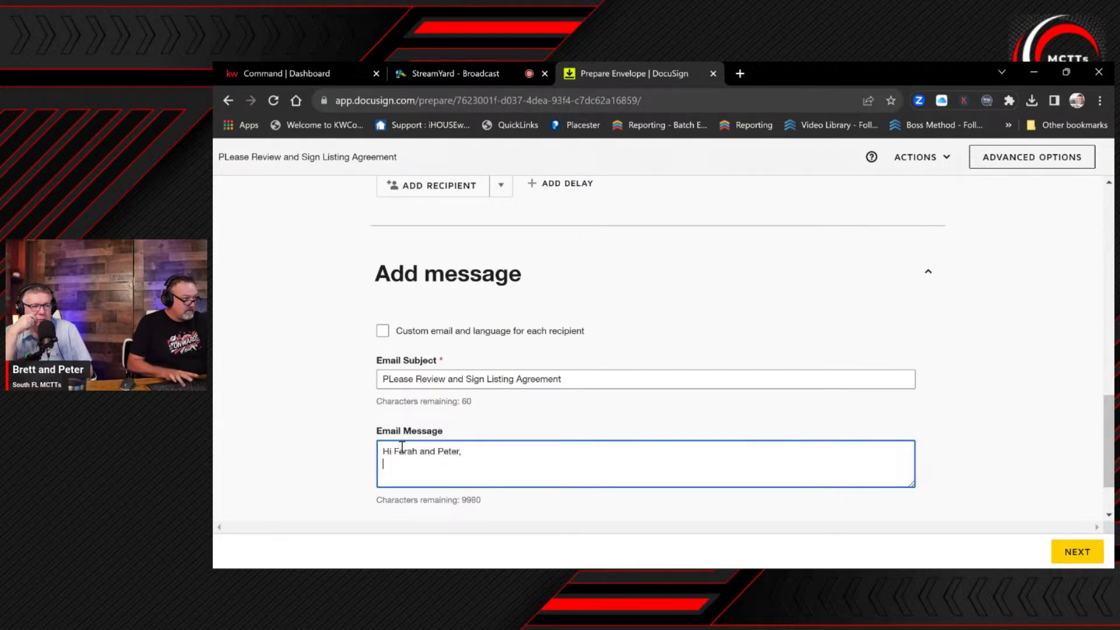
pyautogui.write('Plea')
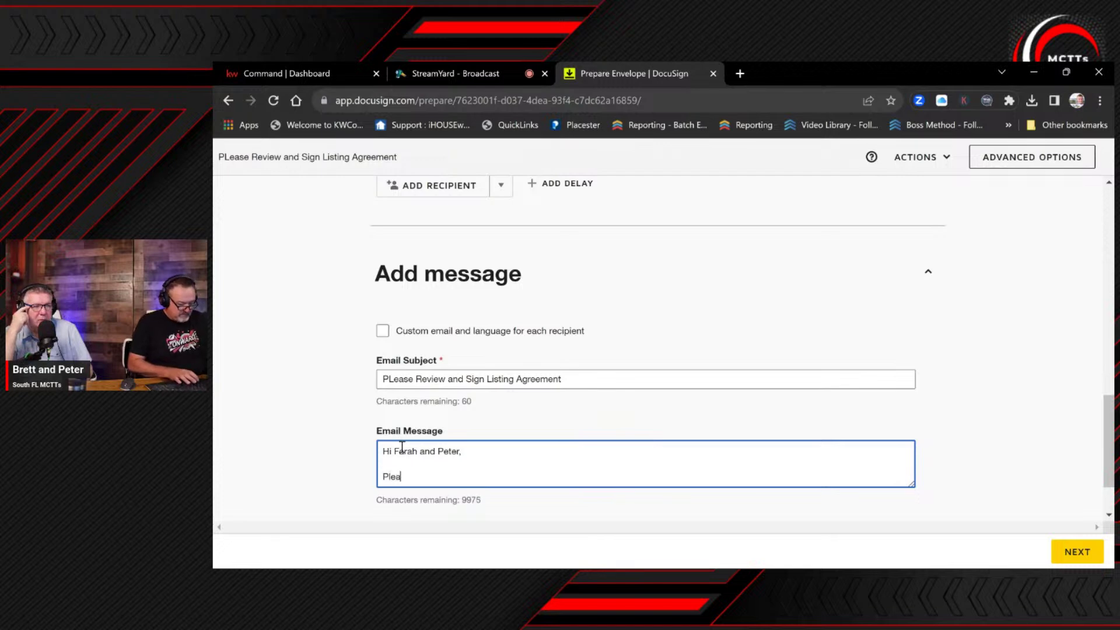
pyautogui.write('se review t')
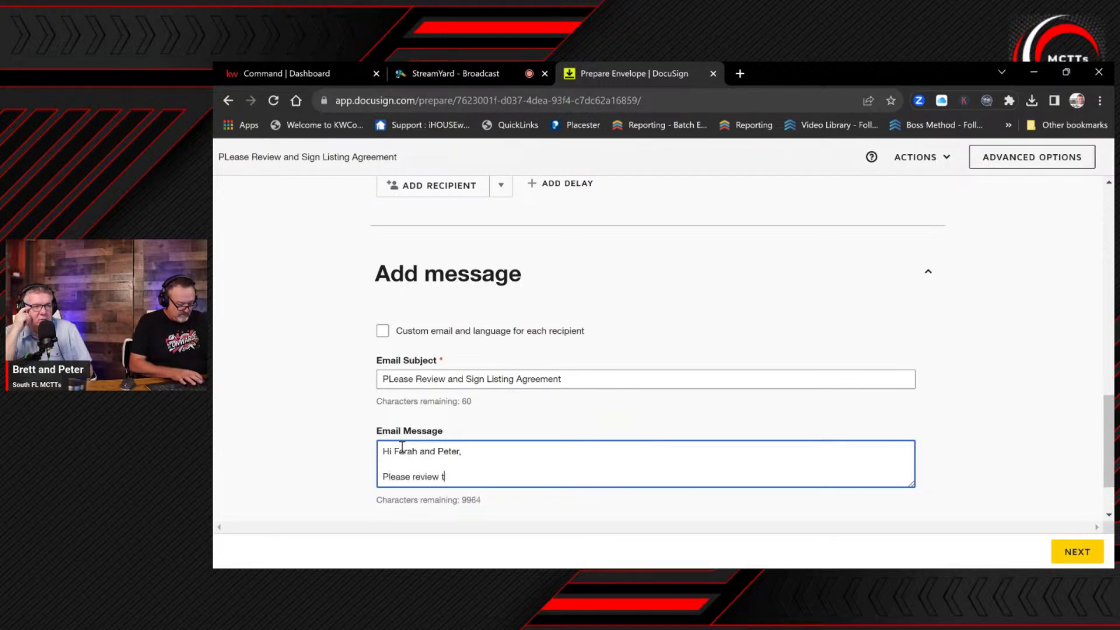
pyautogui.write('he attached')
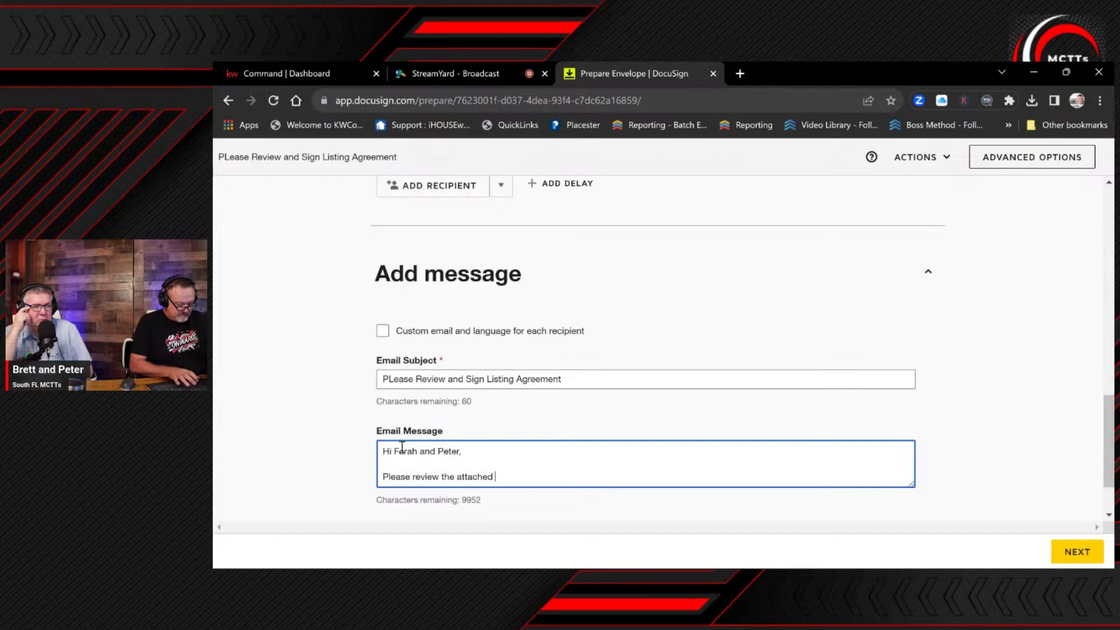
pyautogui.write(' listing ag')
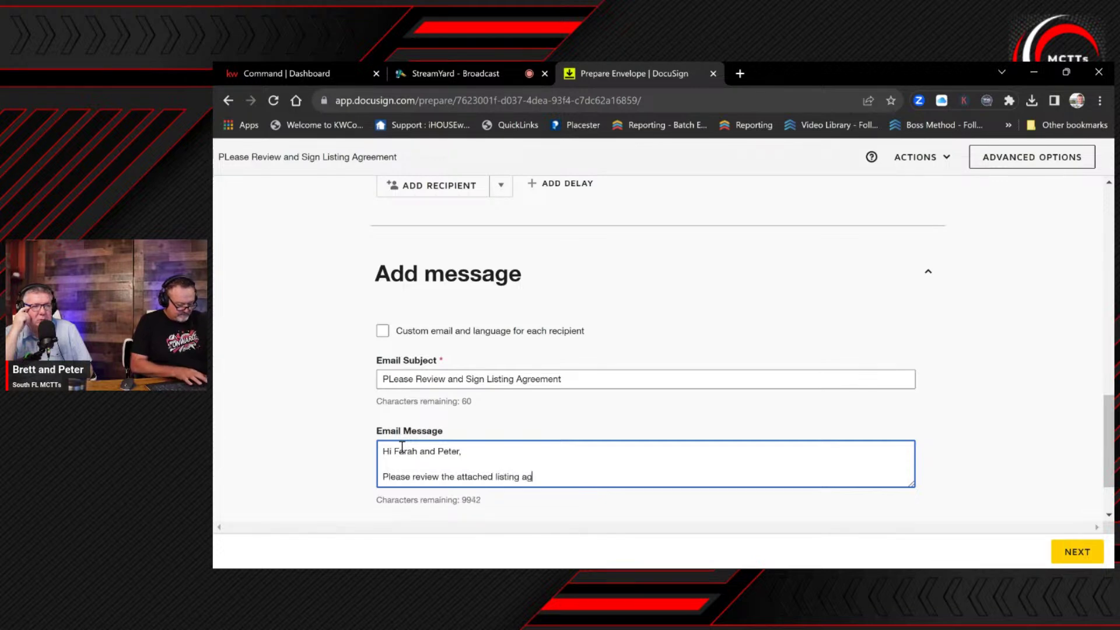
pyautogui.write('reement')
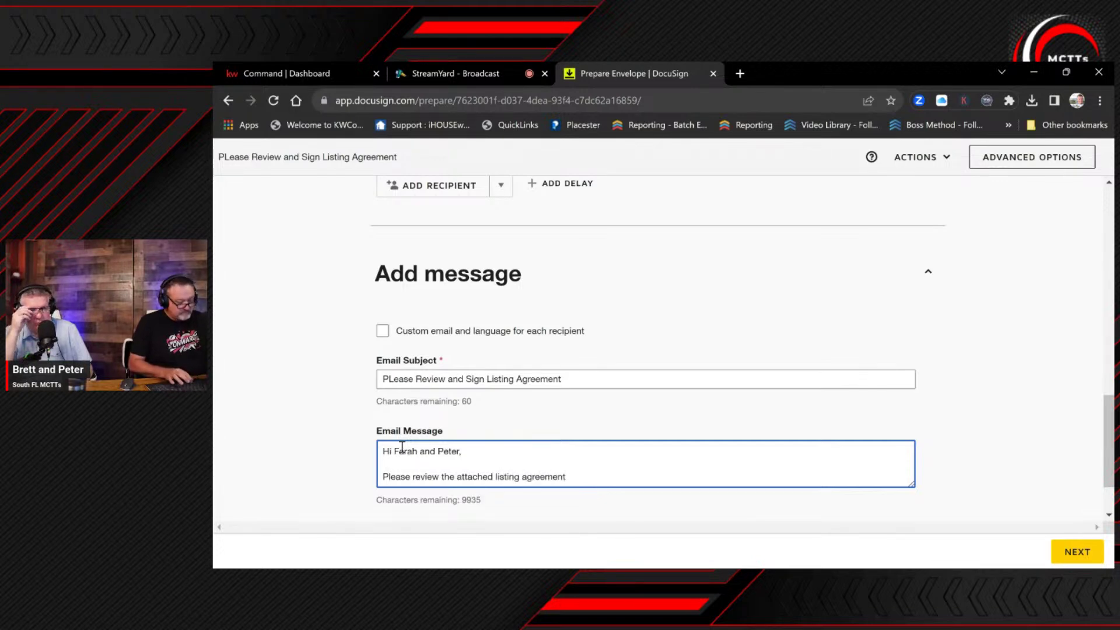
pyautogui.write('.  If')
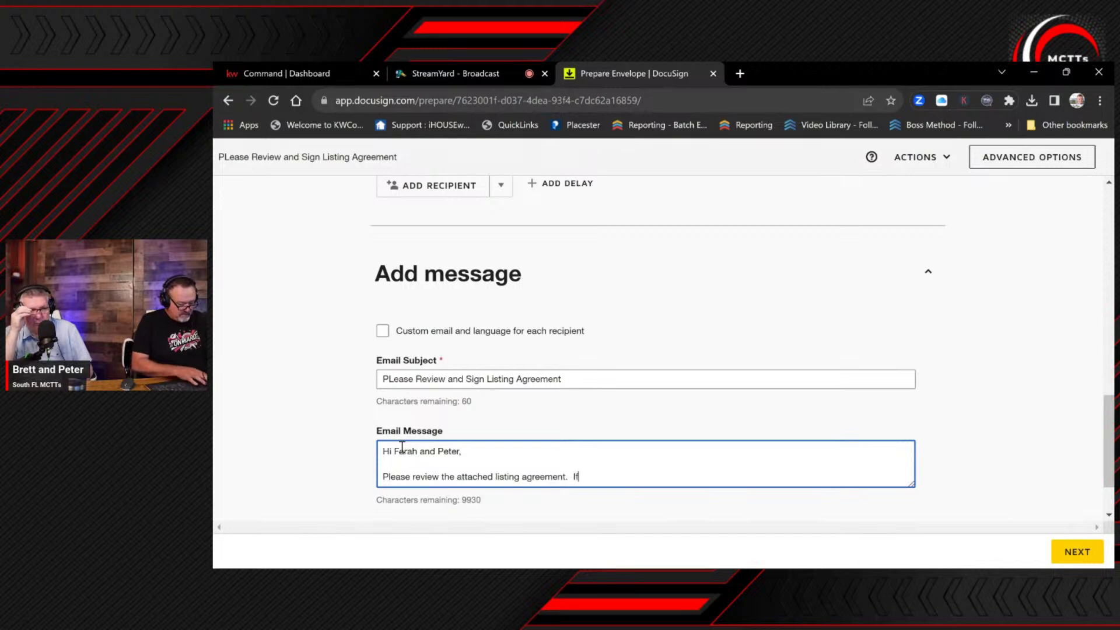
pyautogui.write(' all looks')
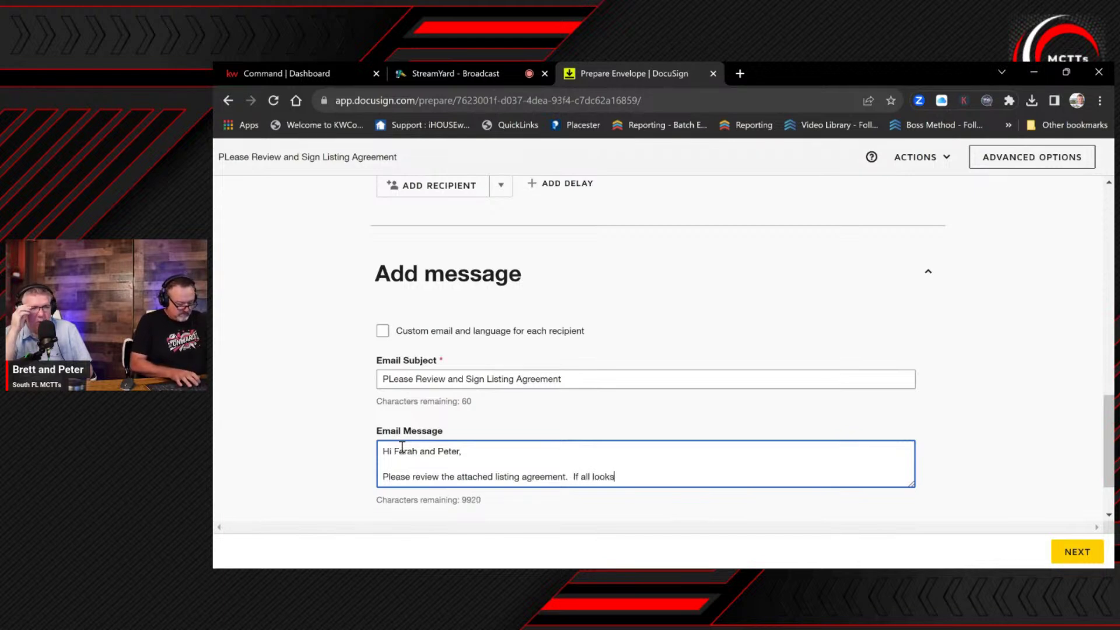
pyautogui.write(' well, then please sign and d')
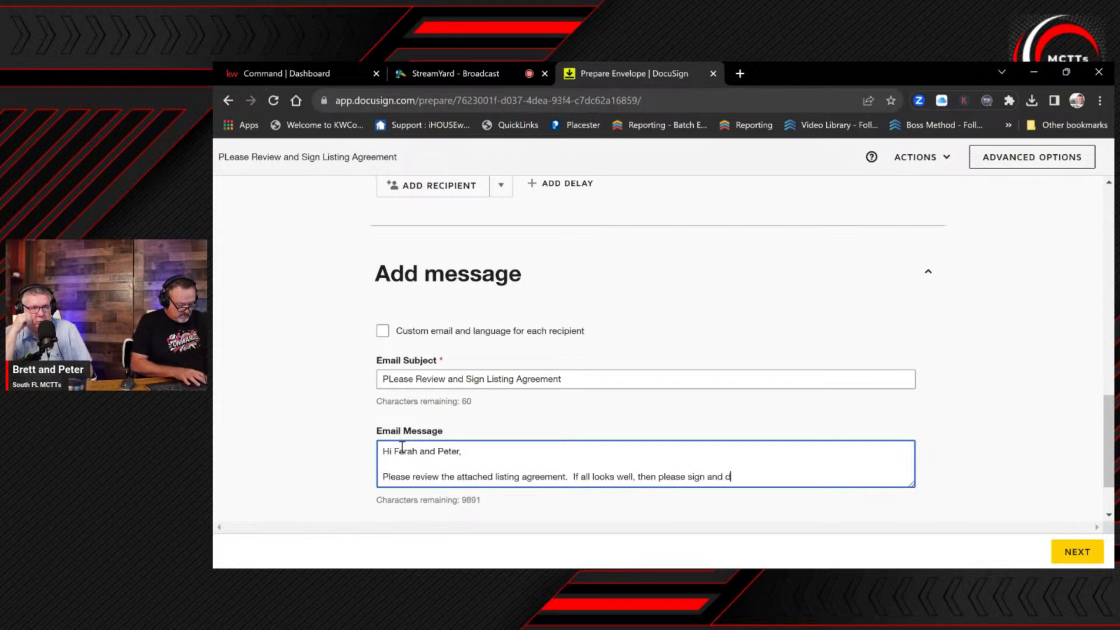
pyautogui.press('BackSpace')
pyautogui.press('BackSpace')
pyautogui.press('BackSpace')
pyautogui.press('BackSpace')
pyautogui.press('BackSpace')
pyautogui.press('BackSpace')
pyautogui.press('BackSpace')
pyautogui.press('BackSpace')
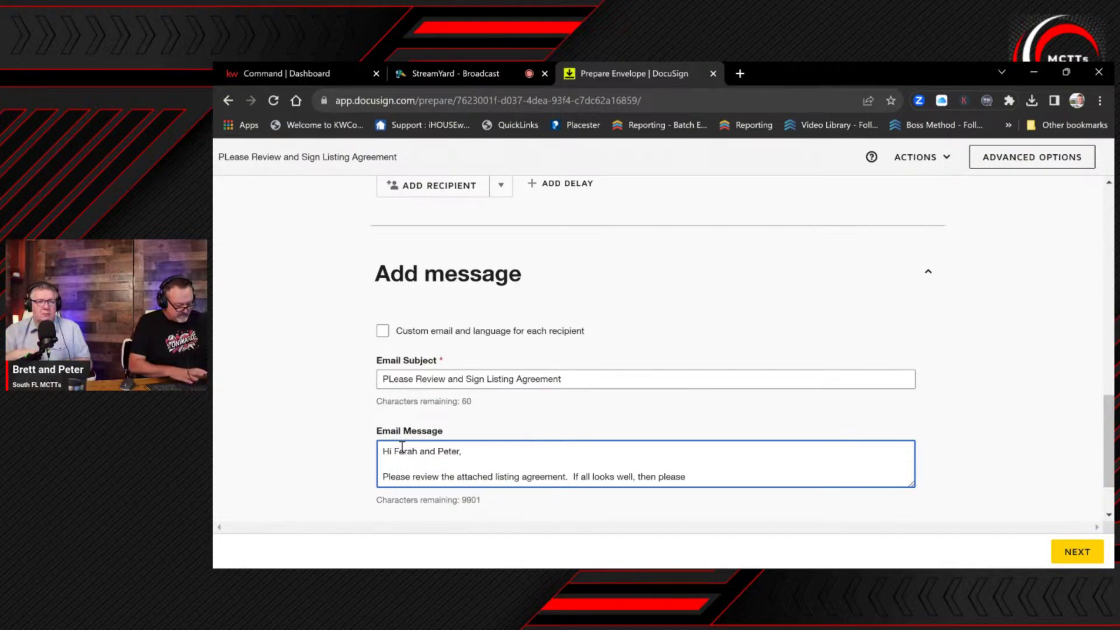
pyautogui.write('initial')
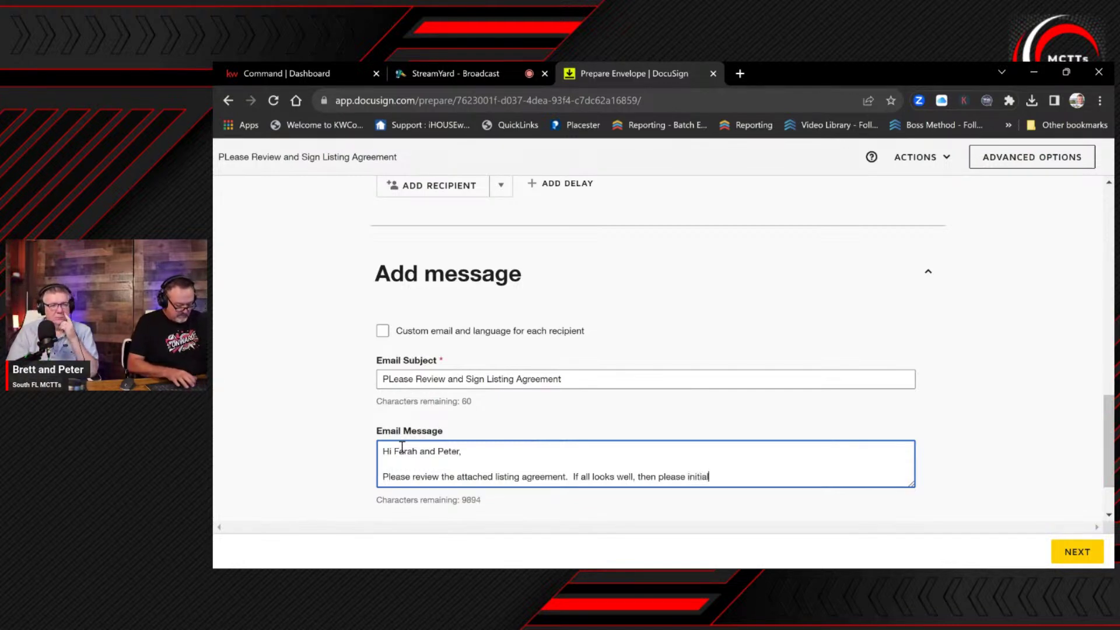
pyautogui.write(' and sign where indi')
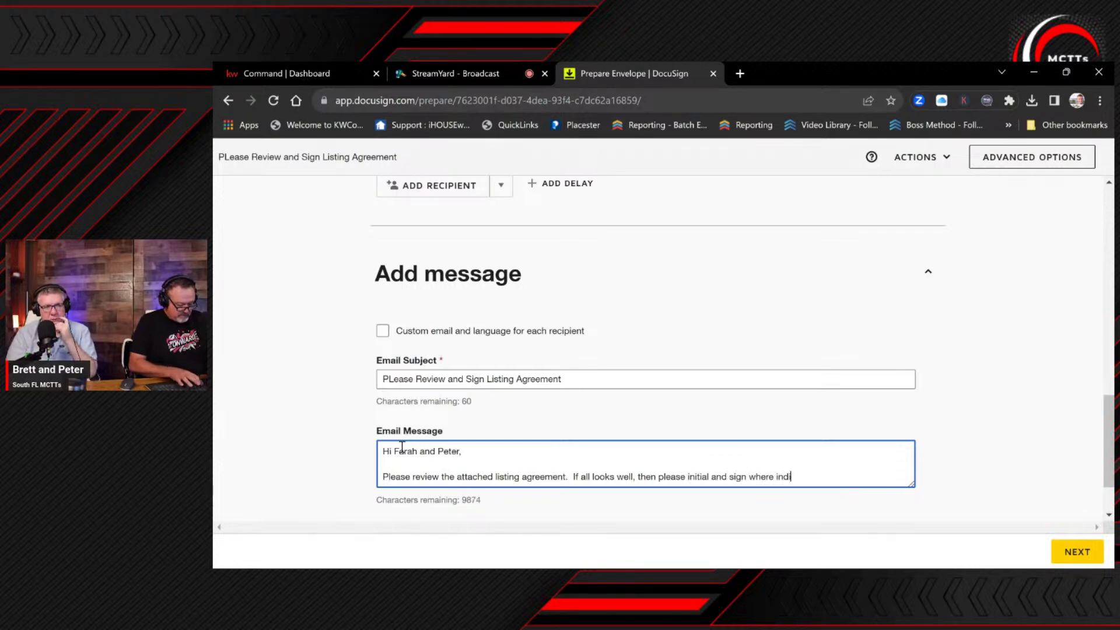
pyautogui.write('cated')
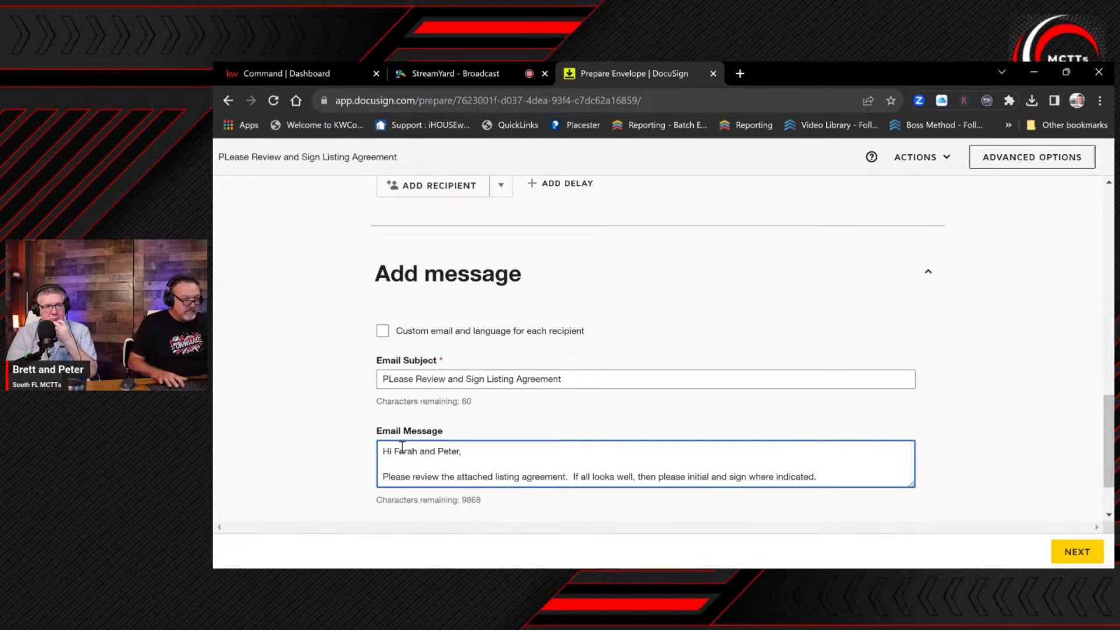
pyautogui.write('.')
# Add a new message line starting 'For help understanding how the signing pr' about the signing-process video
pyautogui.press('Return')
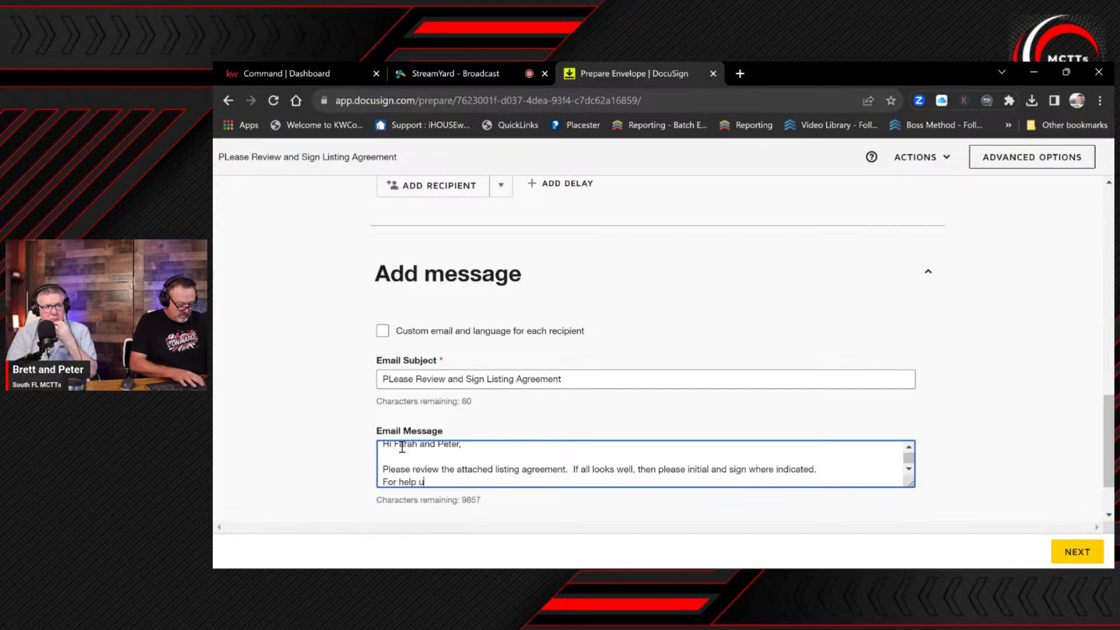
pyautogui.write('For help understandi')
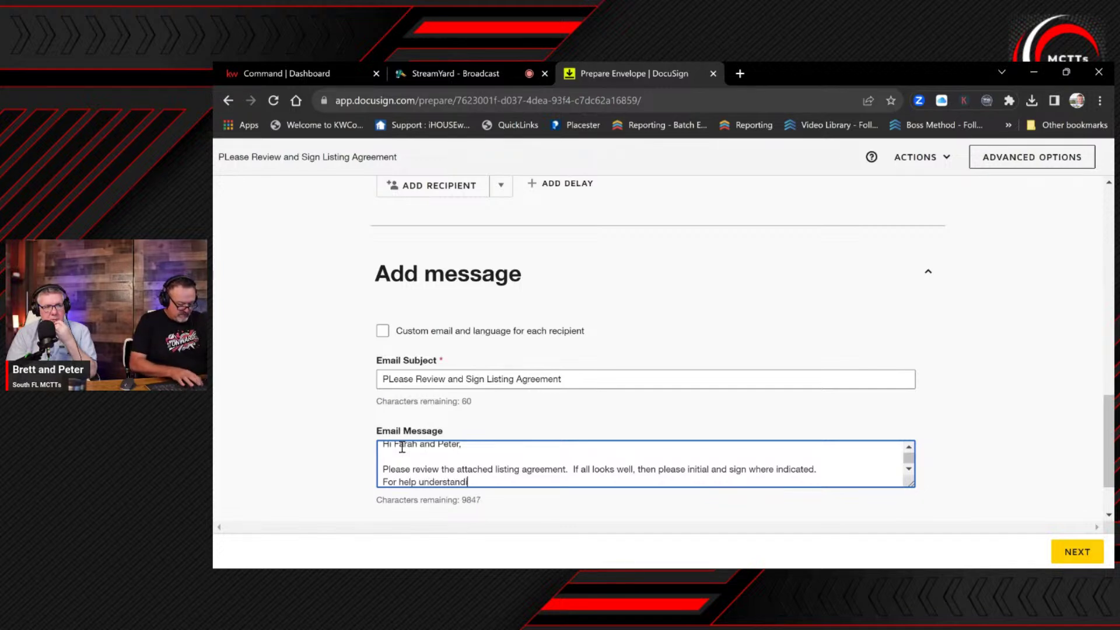
pyautogui.write('ng how th')
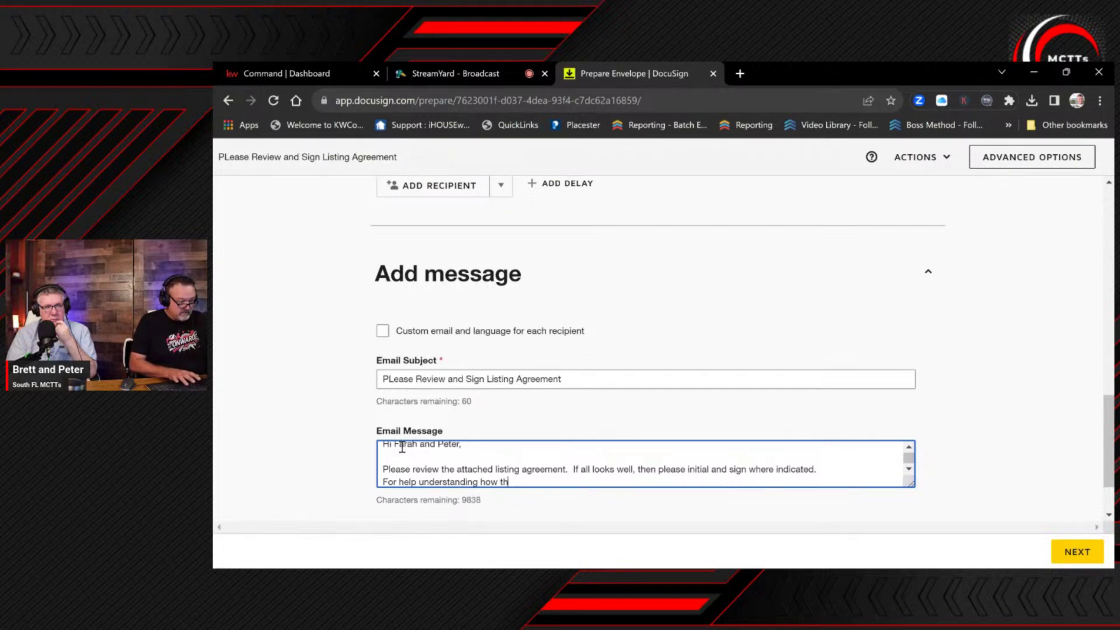
pyautogui.write('e signing process works please view this video:')
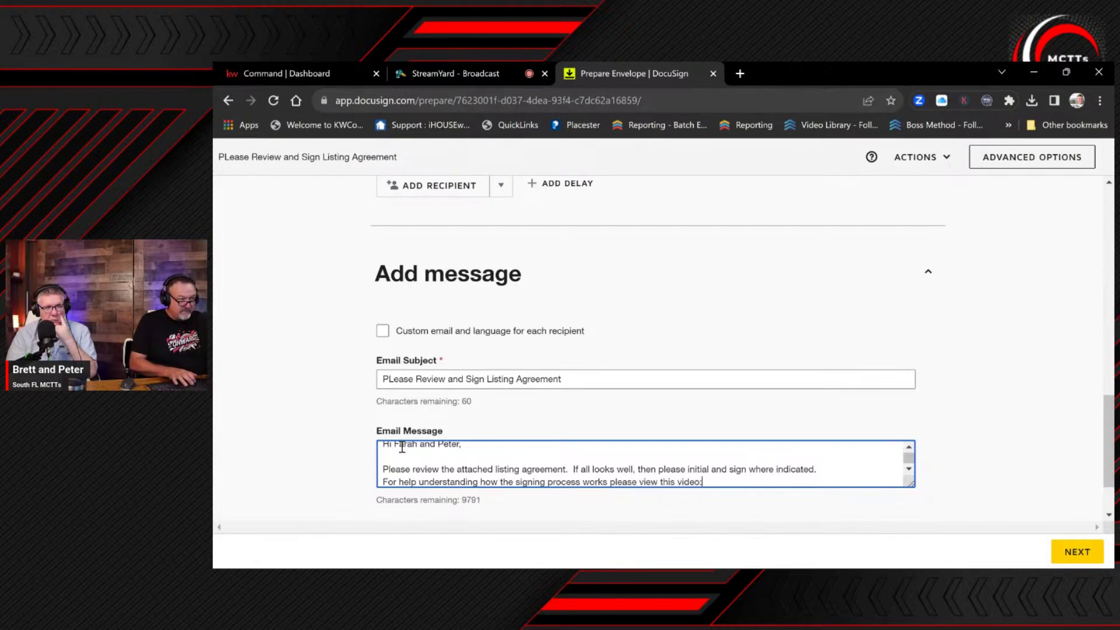
pyautogui.press('Return')
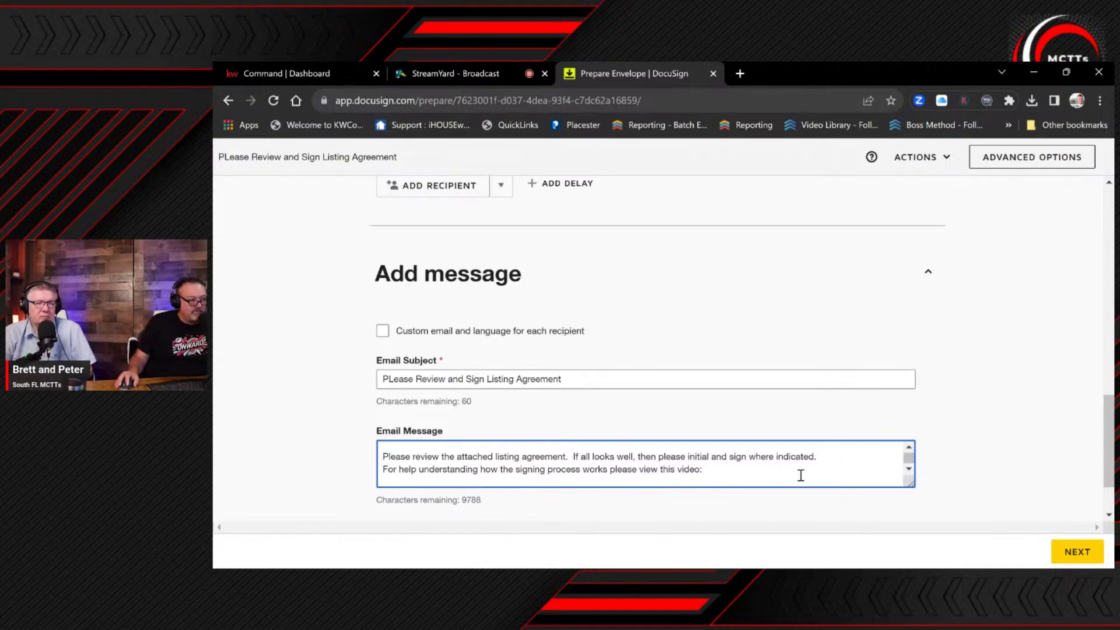
pyautogui.scroll(-2, 875, 420)
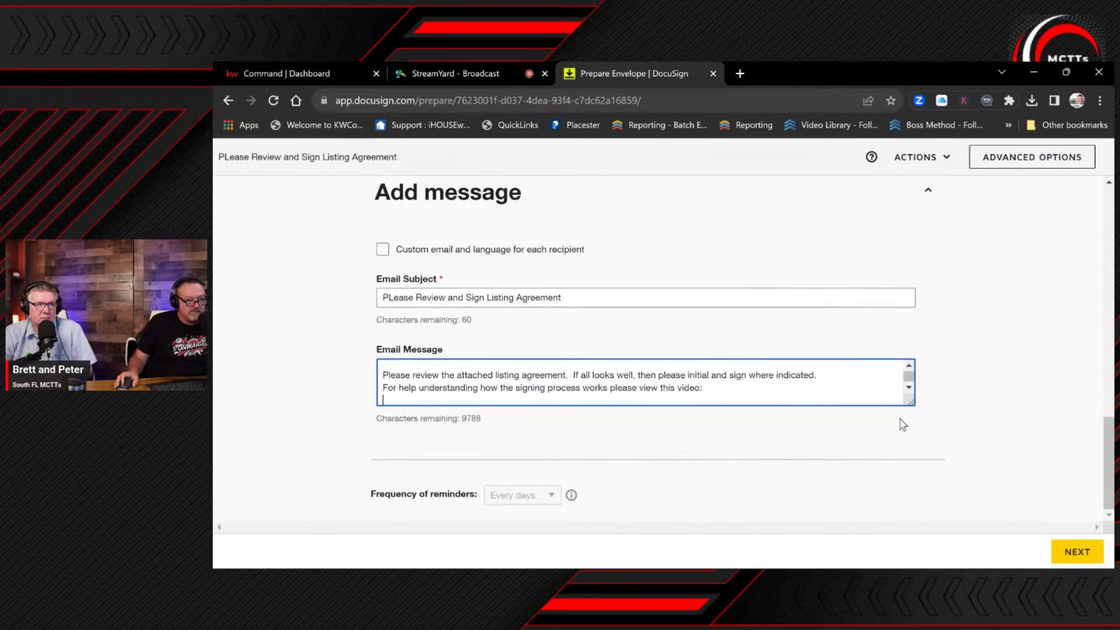
pyautogui.scroll(3, 901, 424)
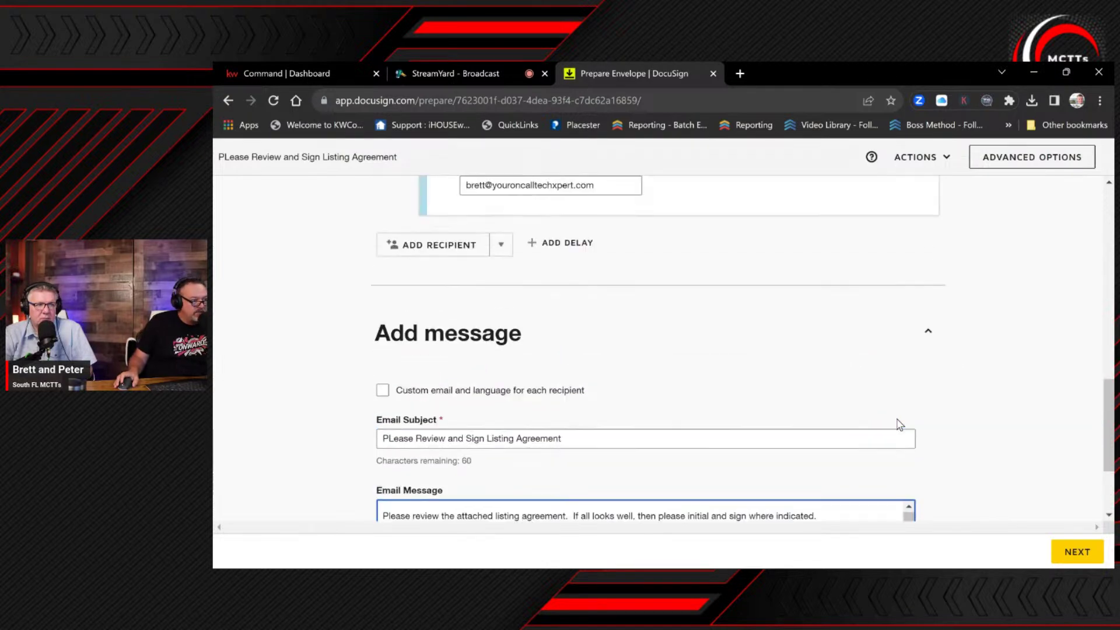
# Go on to the field-placement page, dismiss the Scheduled Send notice, and browse the four page thumbnails
pyautogui.click(1081, 548)
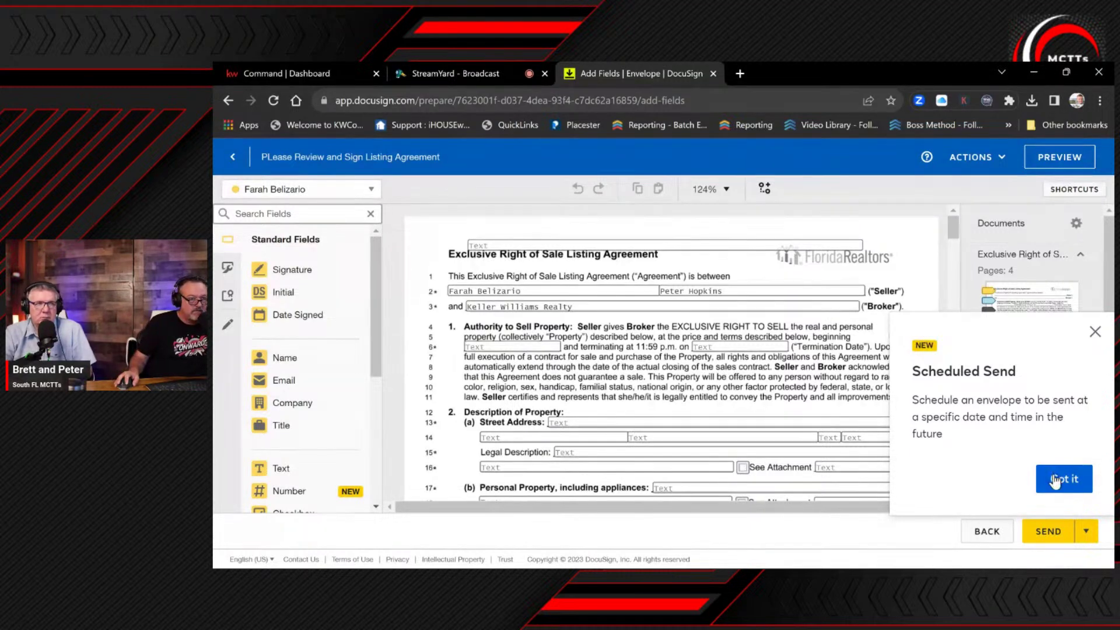
pyautogui.click(1058, 479)
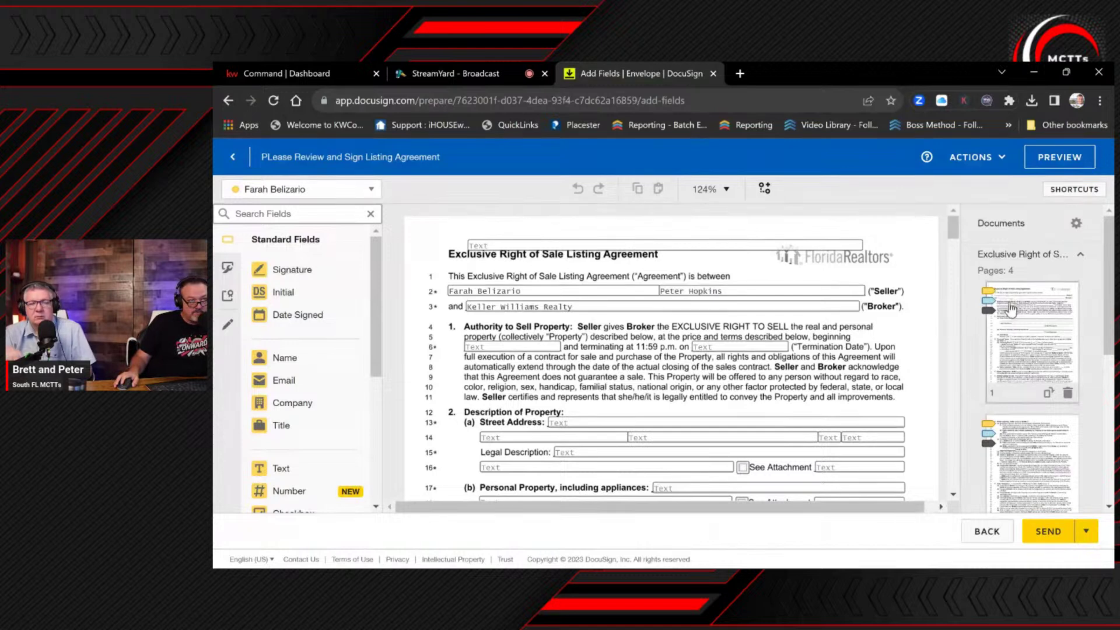
pyautogui.scroll(-1, 1033, 322)
pyautogui.scroll(-5, 1033, 321)
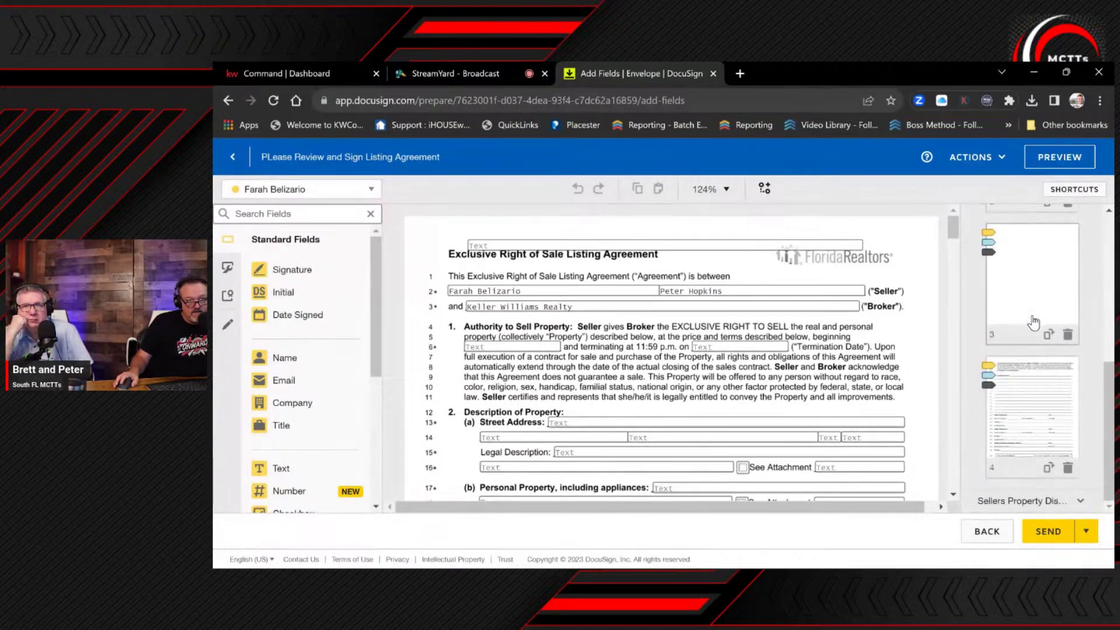
pyautogui.scroll(6, 1039, 344)
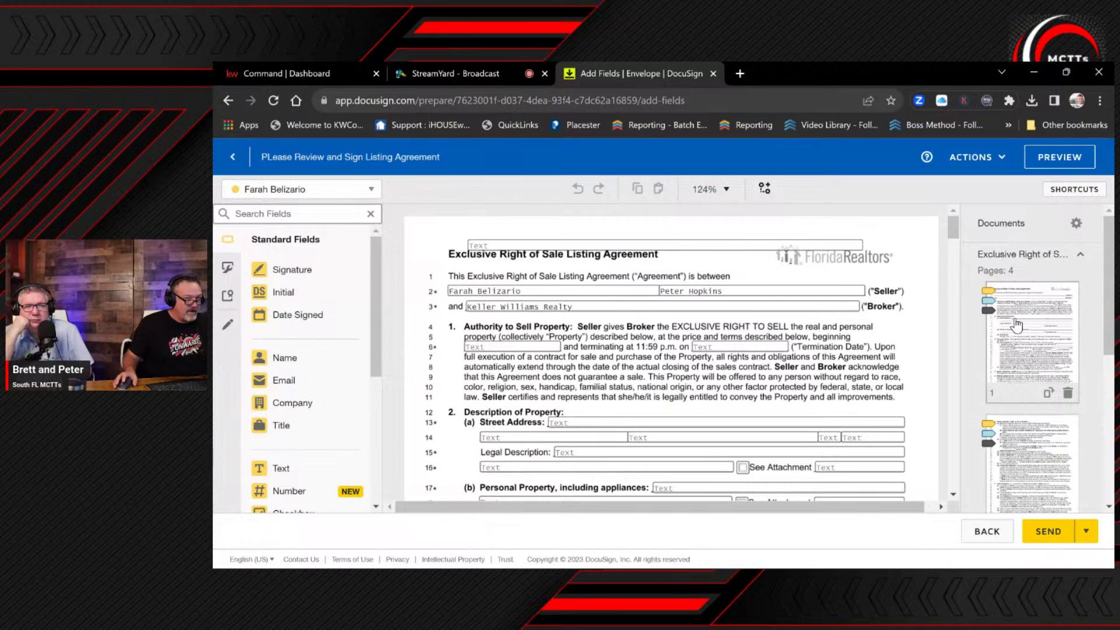
# Switch the field owner to the second seller and back, then scroll to the sellers' signature lines
pyautogui.click(371, 193)
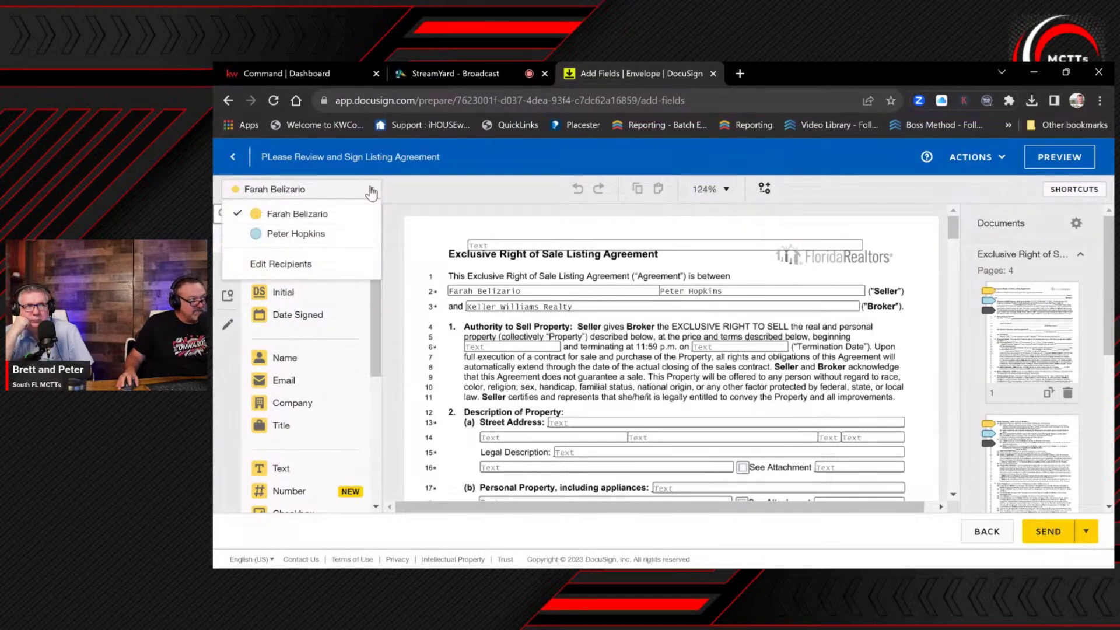
pyautogui.click(325, 235)
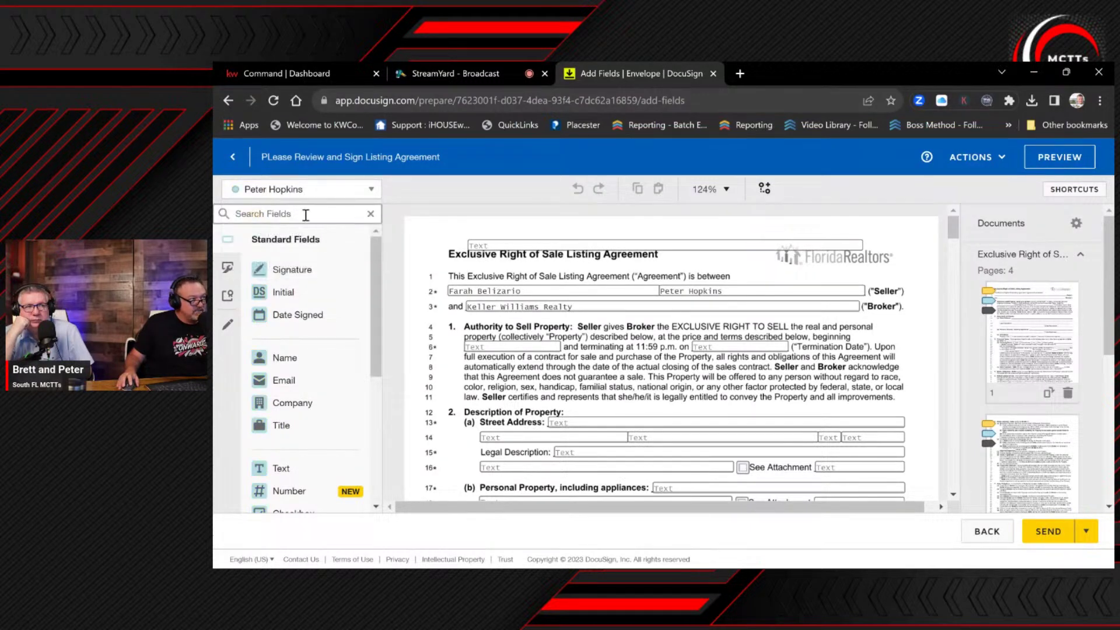
pyautogui.click(367, 189)
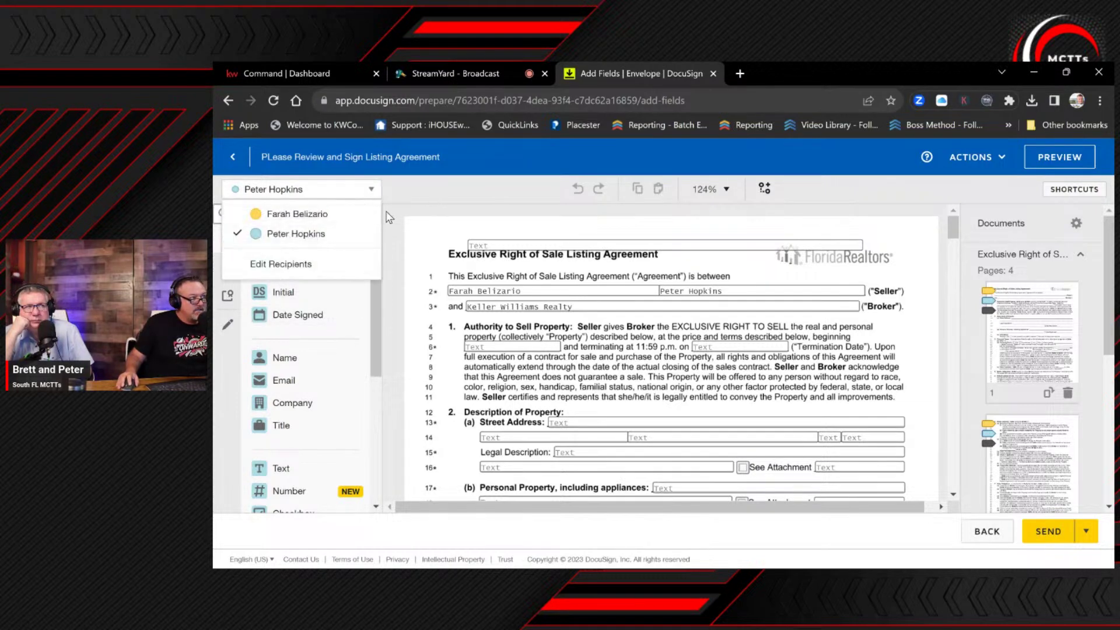
pyautogui.click(336, 215)
pyautogui.scroll(-5, 618, 326)
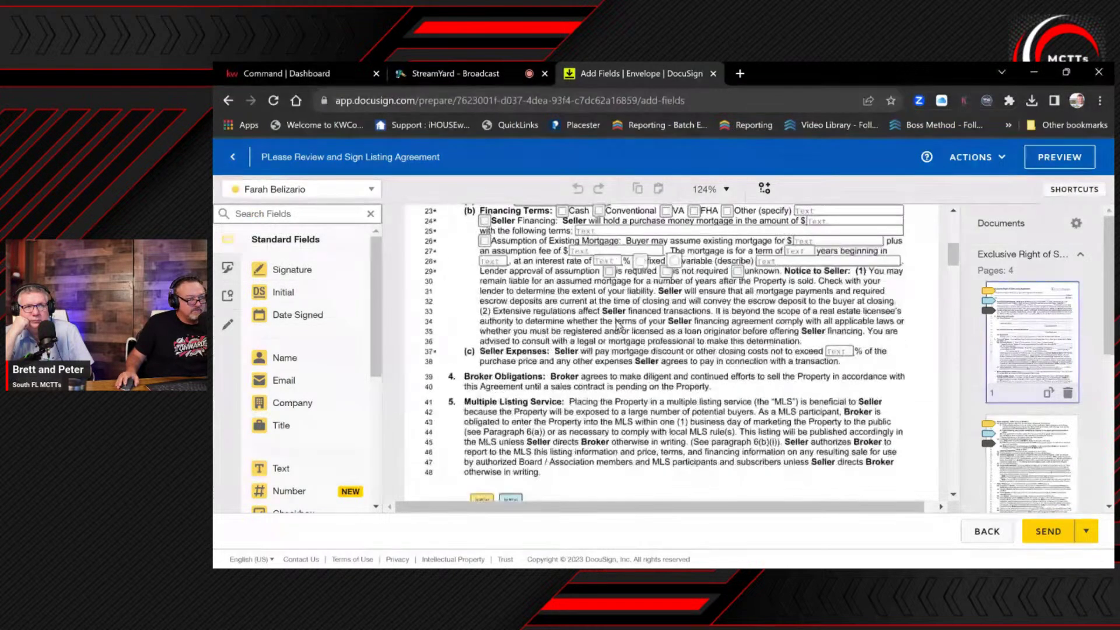
pyautogui.scroll(-15, 619, 325)
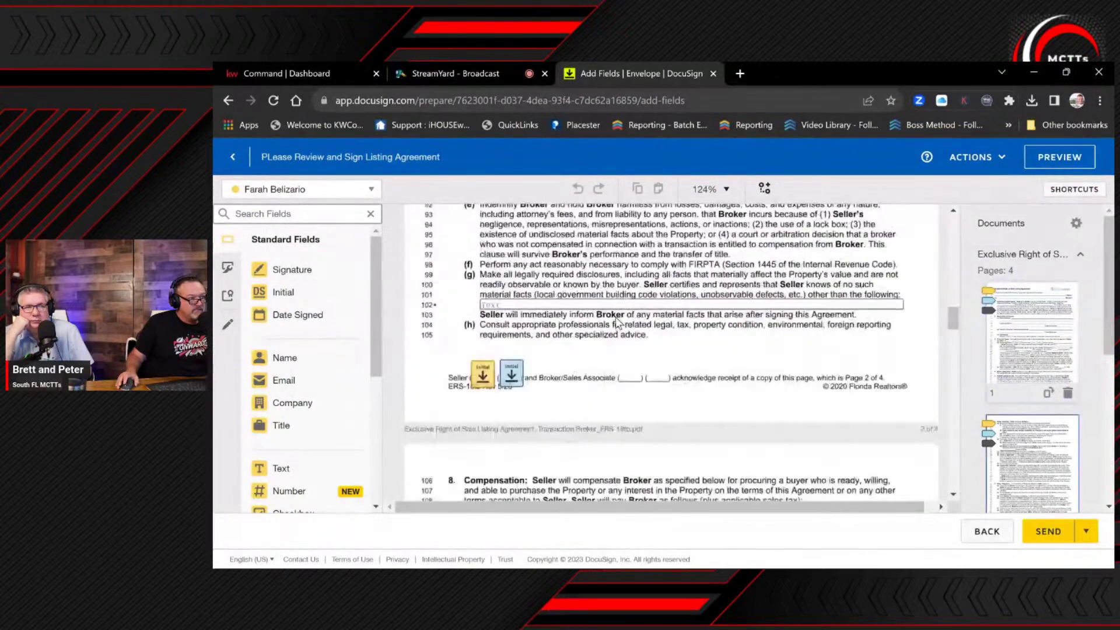
pyautogui.scroll(-8, 618, 323)
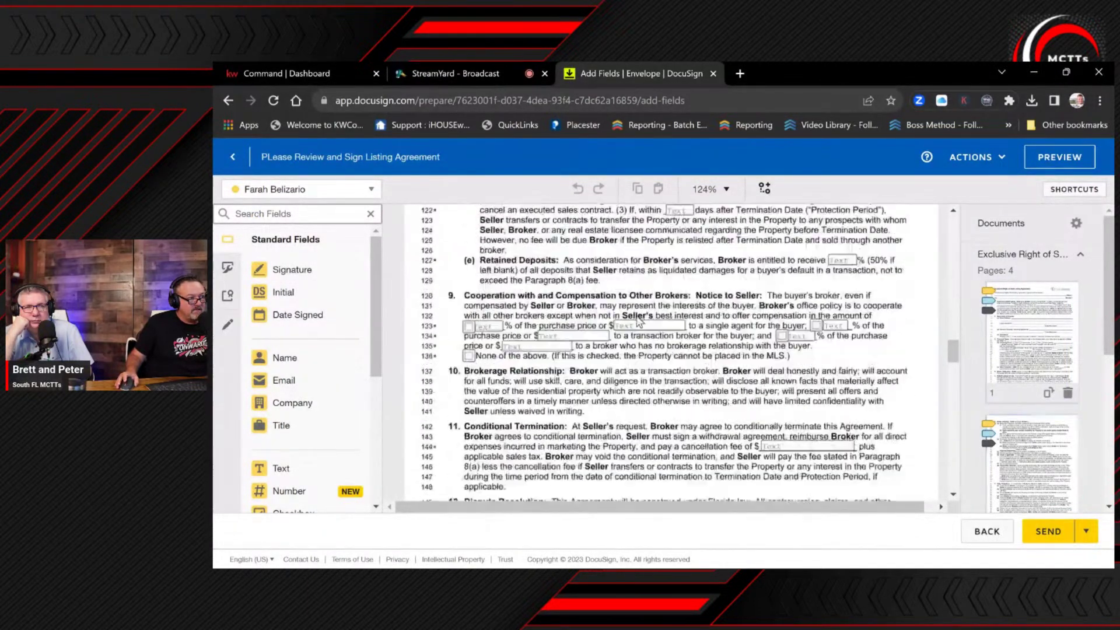
pyautogui.scroll(-15, 639, 320)
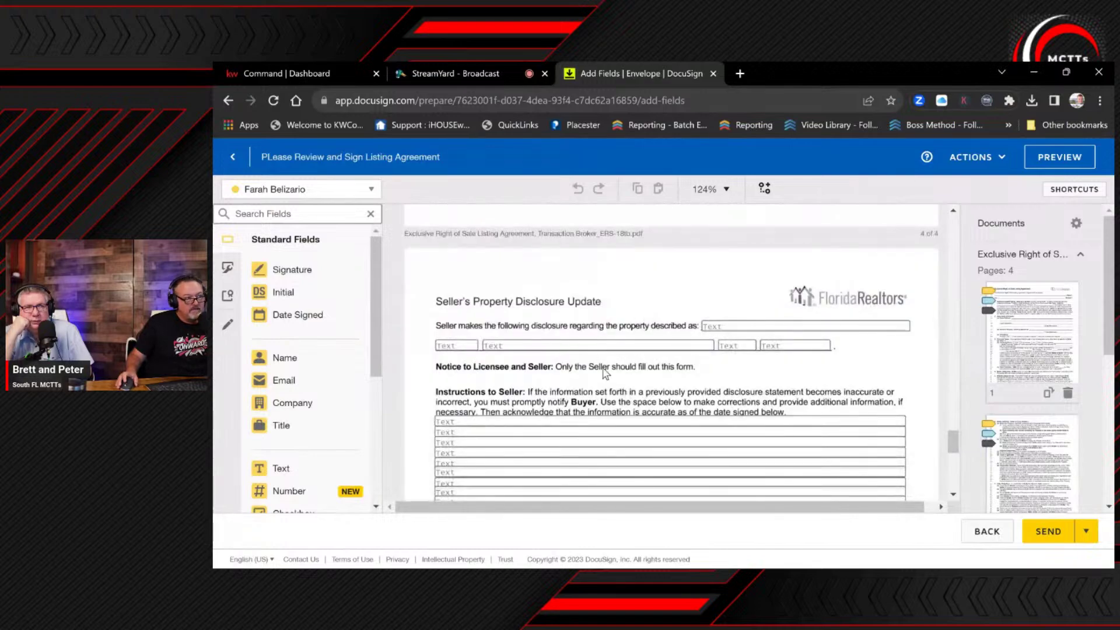
pyautogui.scroll(6, 605, 373)
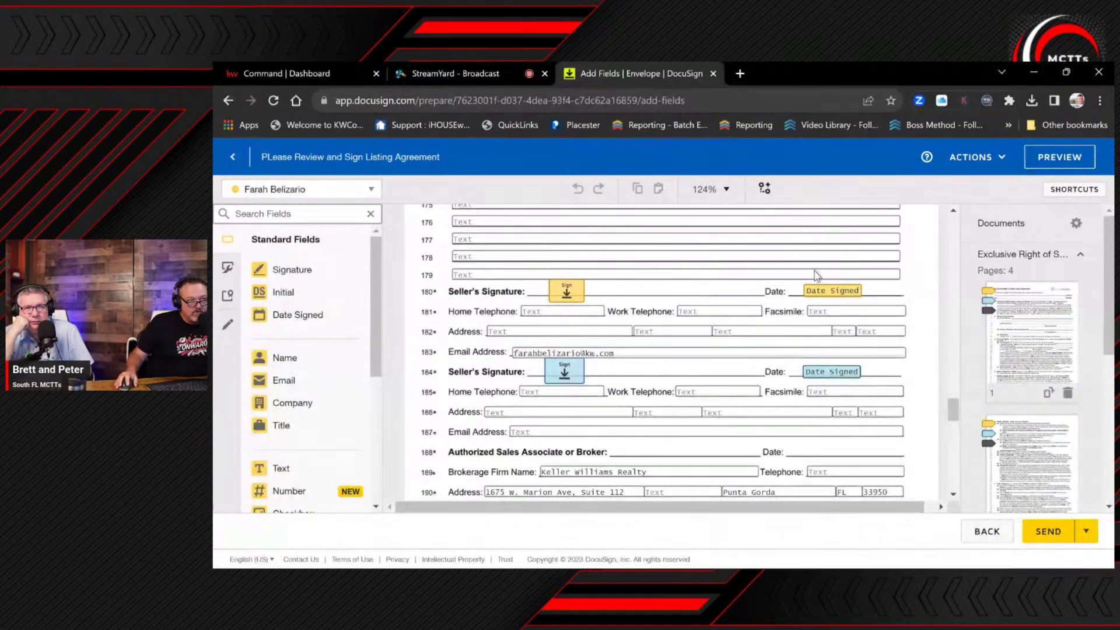
# Shift both sellers' Date Signed fields left so they align after the Date labels on lines 180 and 184
pyautogui.moveTo(834, 296); pyautogui.dragTo(815, 287)
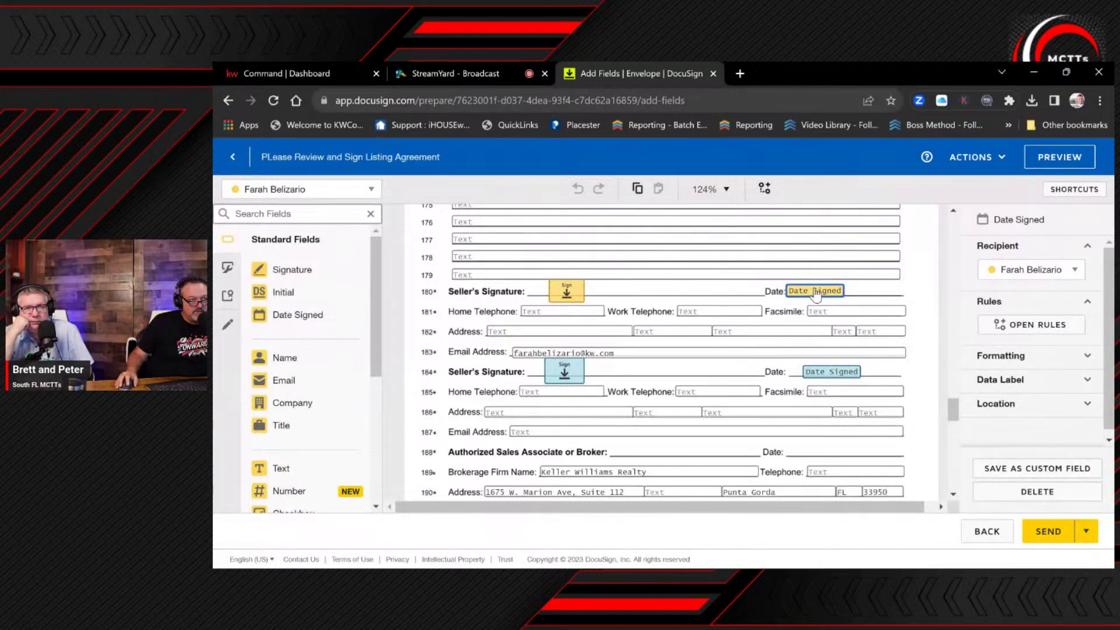
pyautogui.click(841, 377)
pyautogui.moveTo(842, 377); pyautogui.dragTo(824, 368)
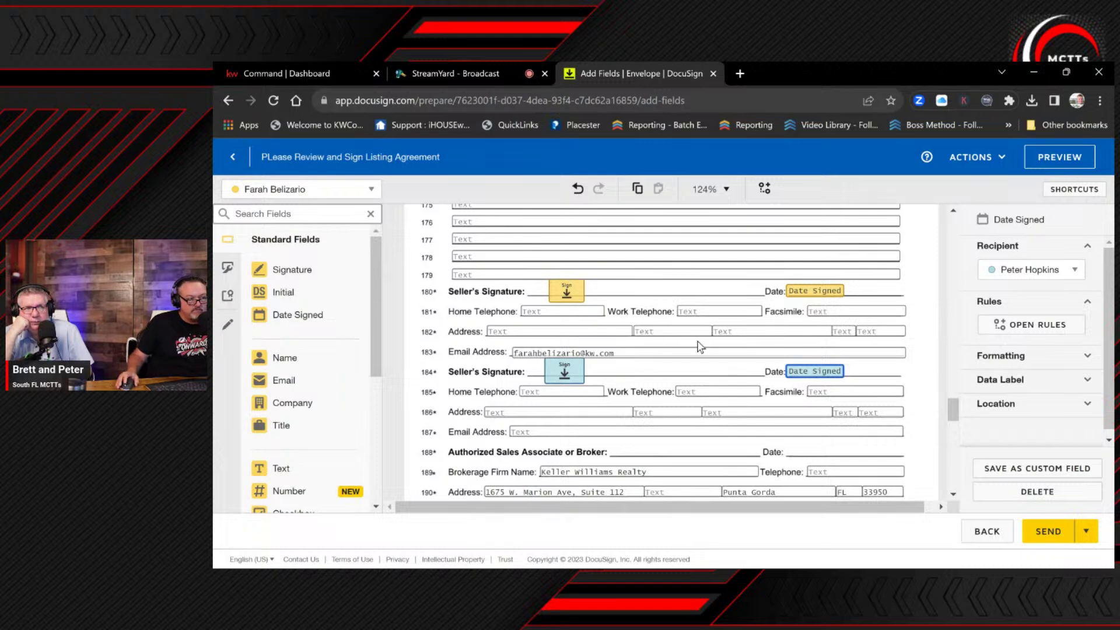
pyautogui.scroll(-3, 717, 345)
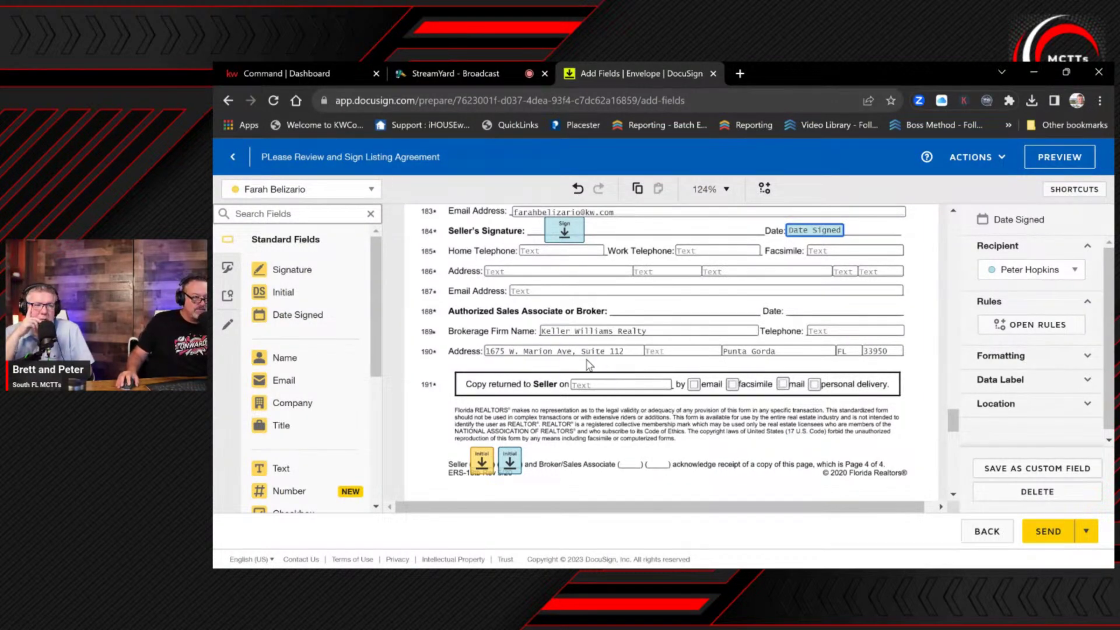
# Enter 08/03/2023 as the copy-returned date, tick the email checkbox on line 191, and send the envelope
pyautogui.click(610, 386)
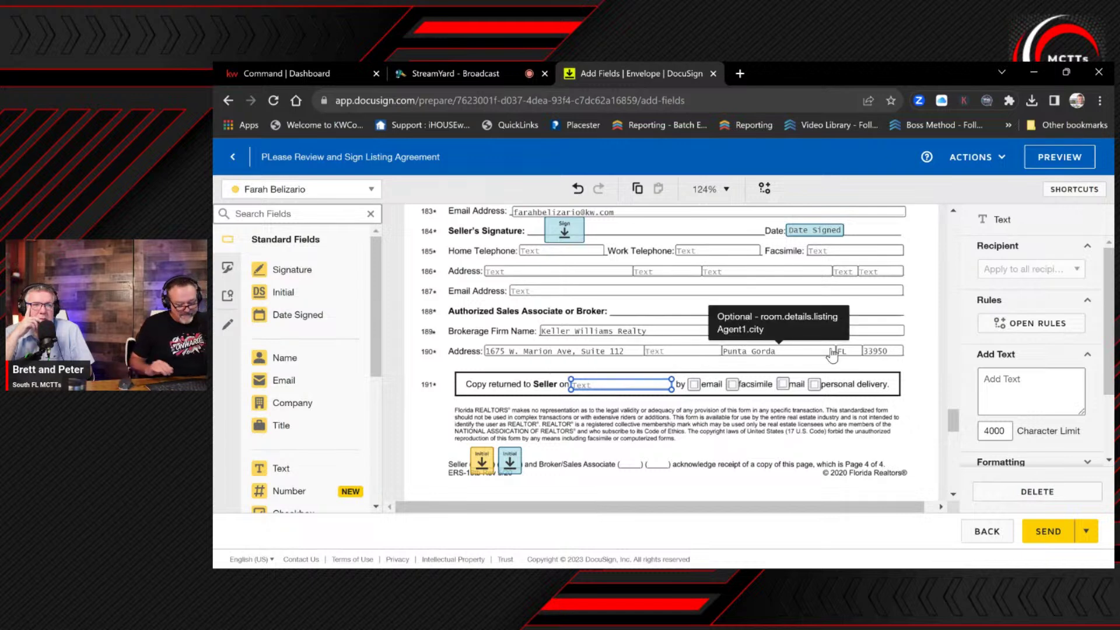
pyautogui.write('08/')
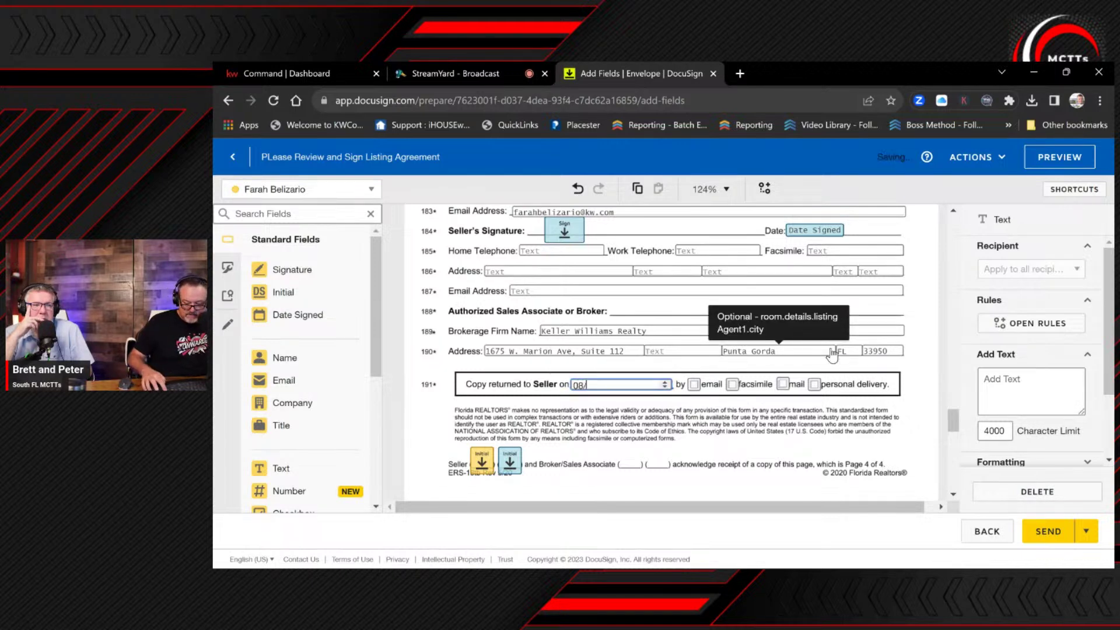
pyautogui.write('03/2023')
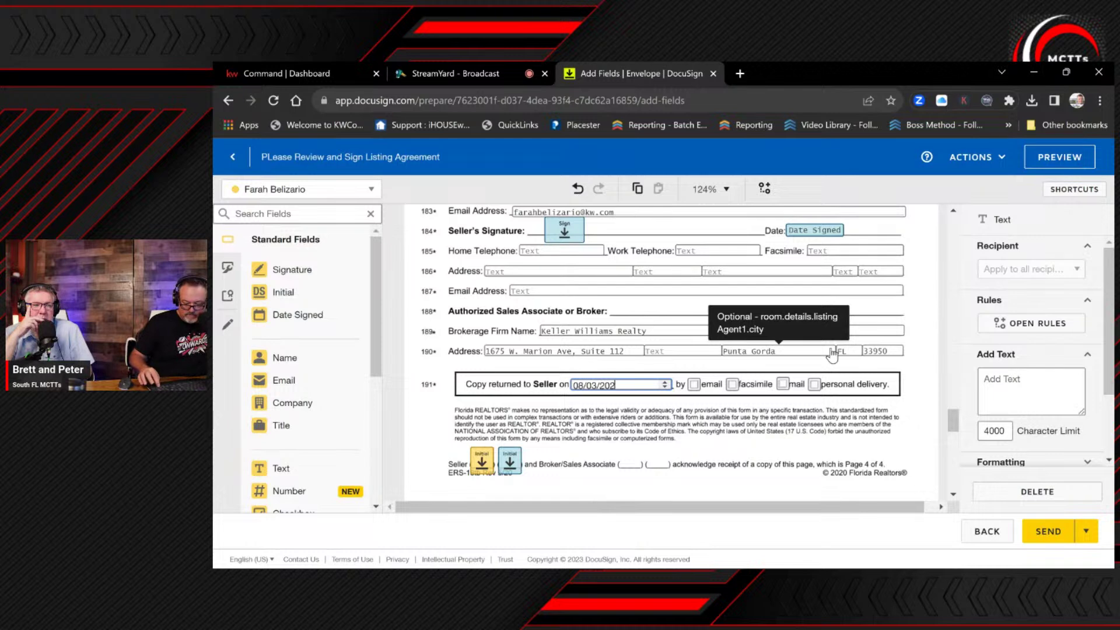
pyautogui.click(694, 384)
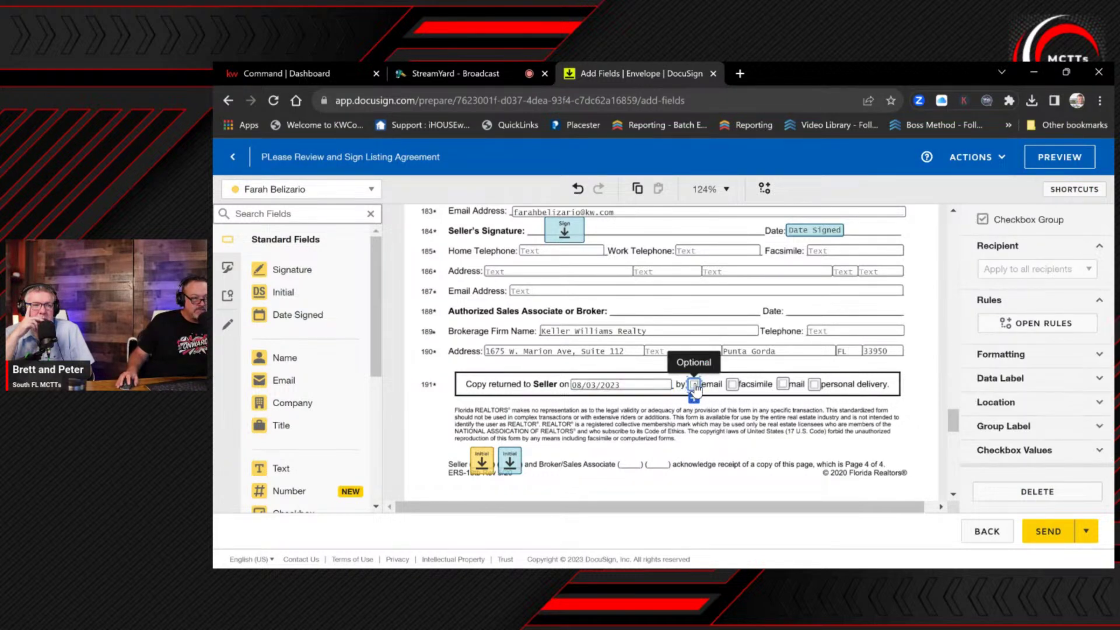
pyautogui.click(695, 385)
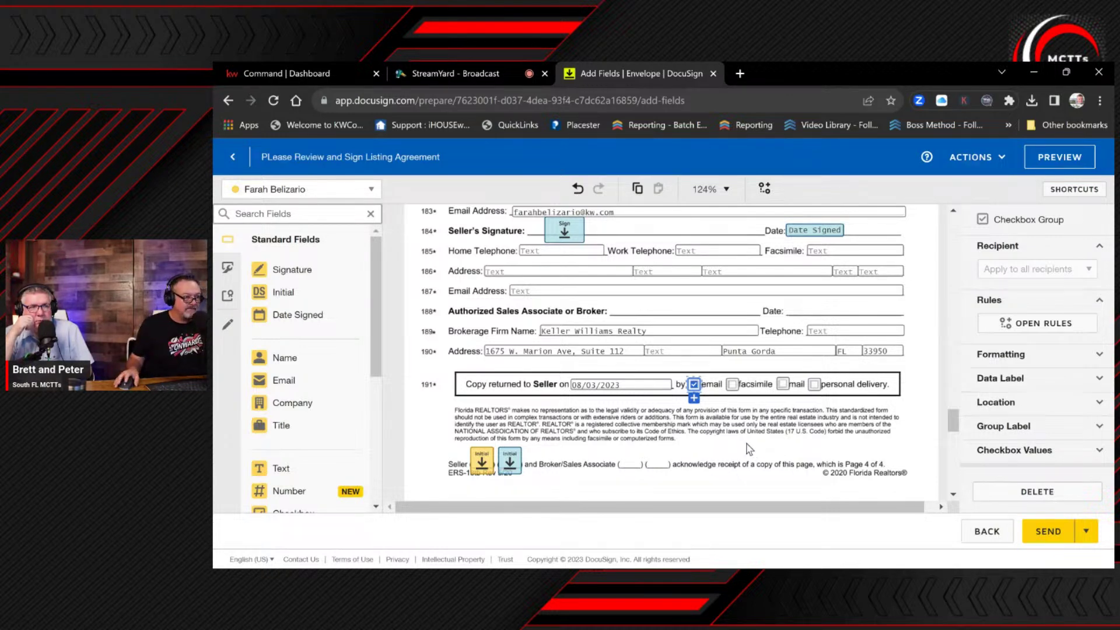
pyautogui.click(1048, 533)
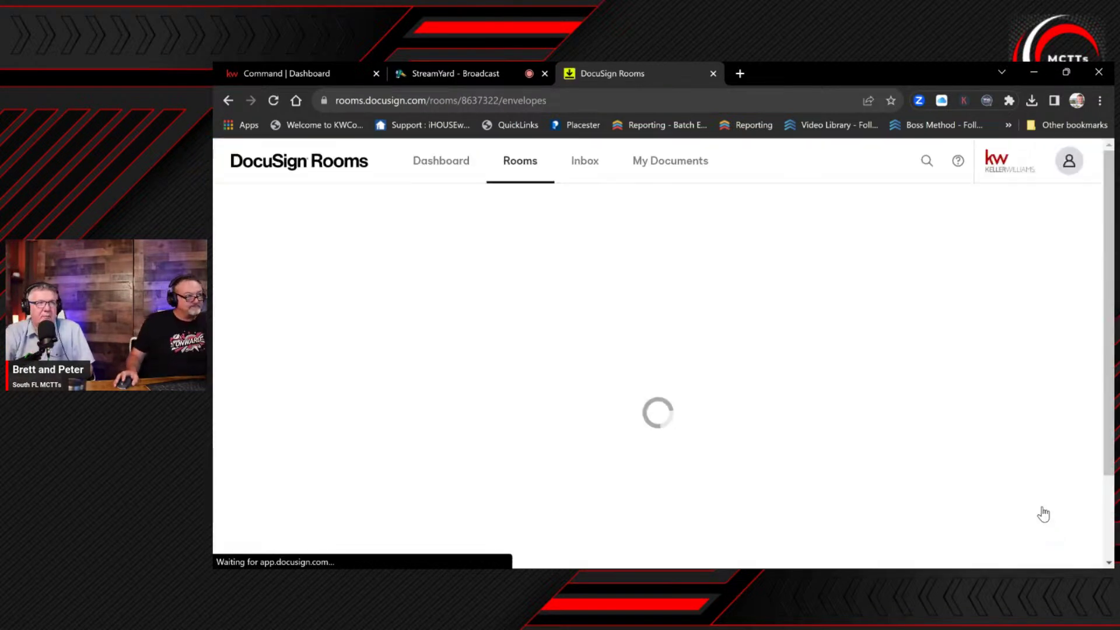
# Switch the StreamYard broadcast to the hosts' camera-only layout, taking the screen share off air
pyautogui.click(480, 73)
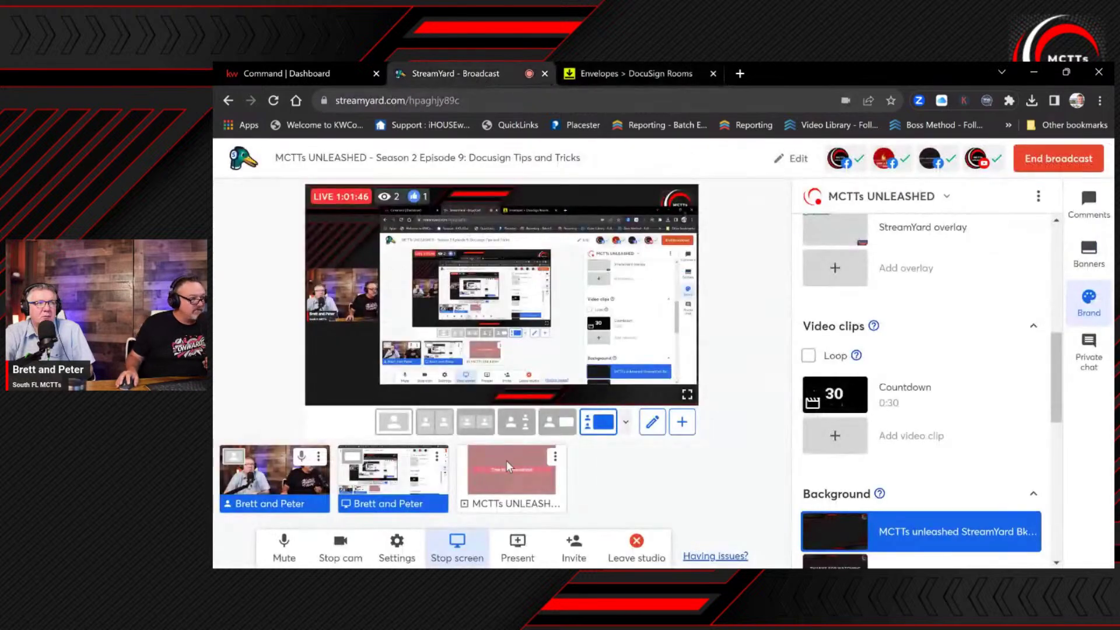
pyautogui.click(392, 470)
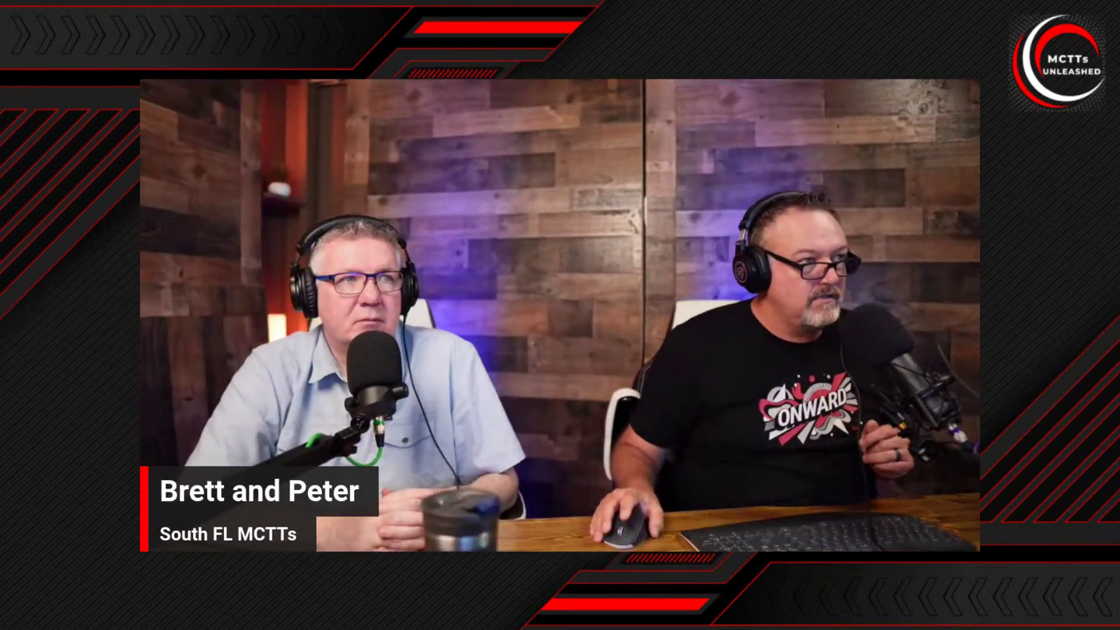